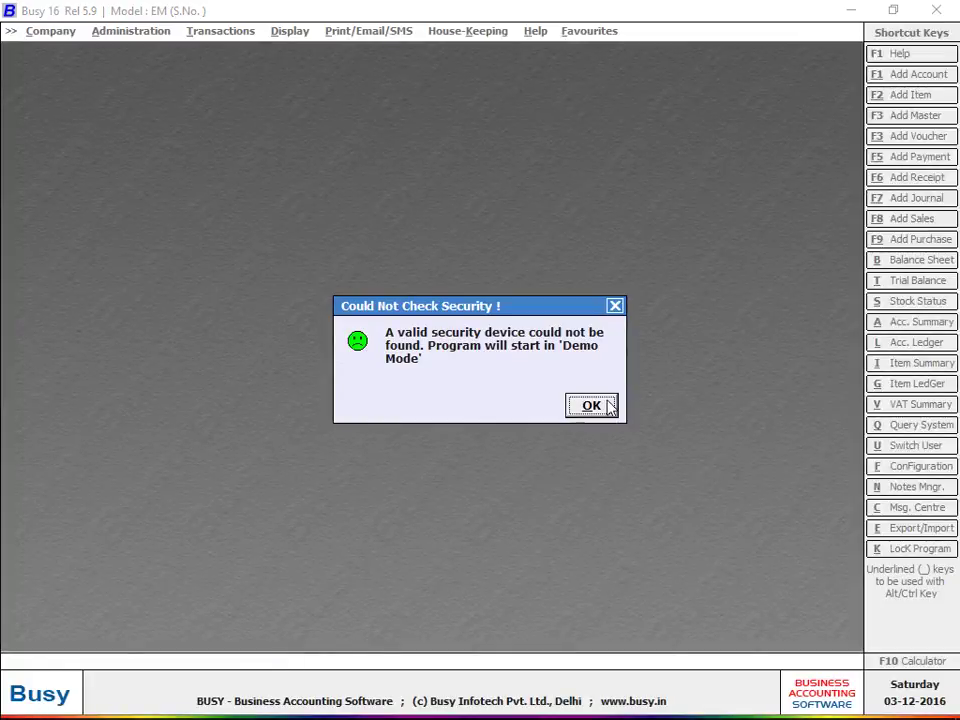
- Acknowledge the missing security device message and start the program in demo mode
{"action": "left_click", "coordinate": [608, 405]}
{"action": "key", "text": "Return"}
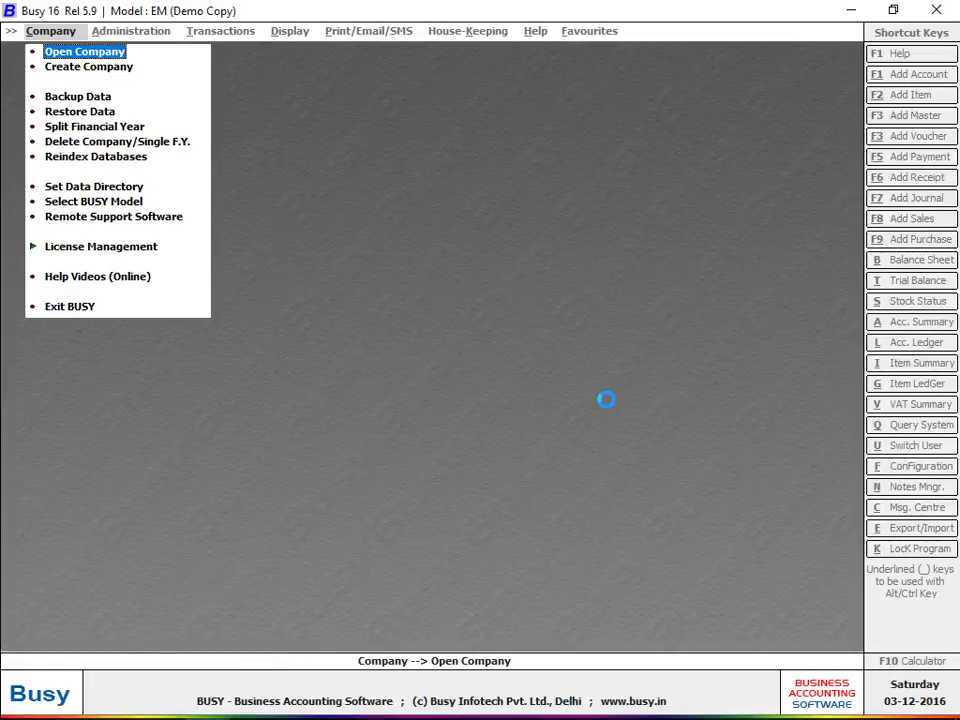
{"action": "key", "text": "Escape"}
- Set the data directory manually to the folder on Local Disk (E:) that holds the Polylace India Pvt Ltd company data
{"action": "key", "text": "Down"}
{"action": "key", "text": "Down"}
{"action": "key", "text": "Down"}
{"action": "key", "text": "Down"}
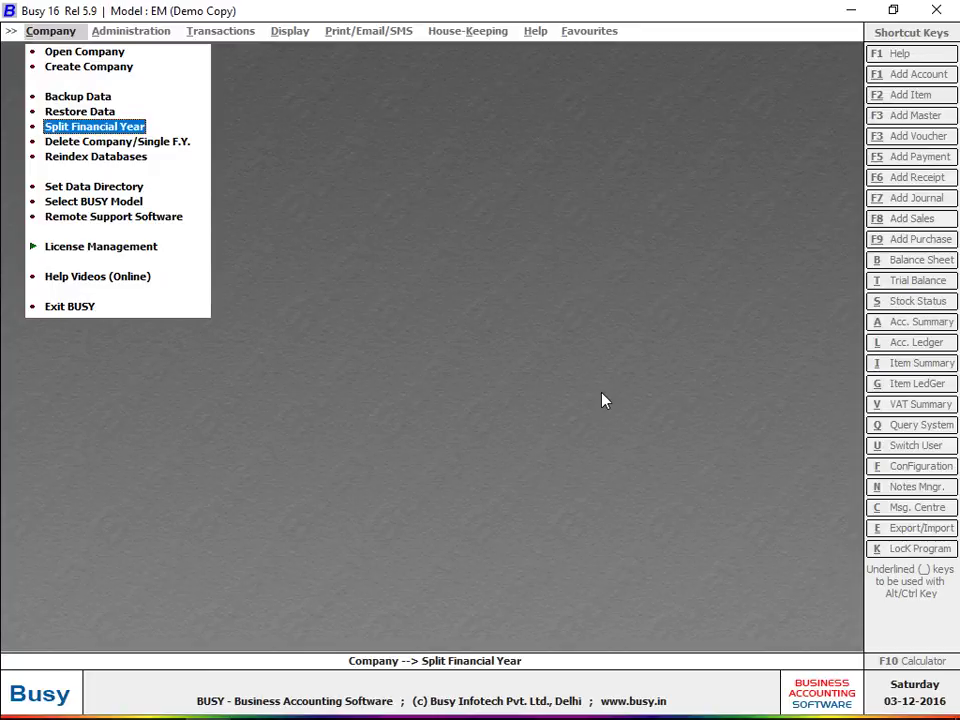
{"action": "key", "text": "Down"}
{"action": "key", "text": "Down"}
{"action": "key", "text": "Down"}
{"action": "key", "text": "Return"}
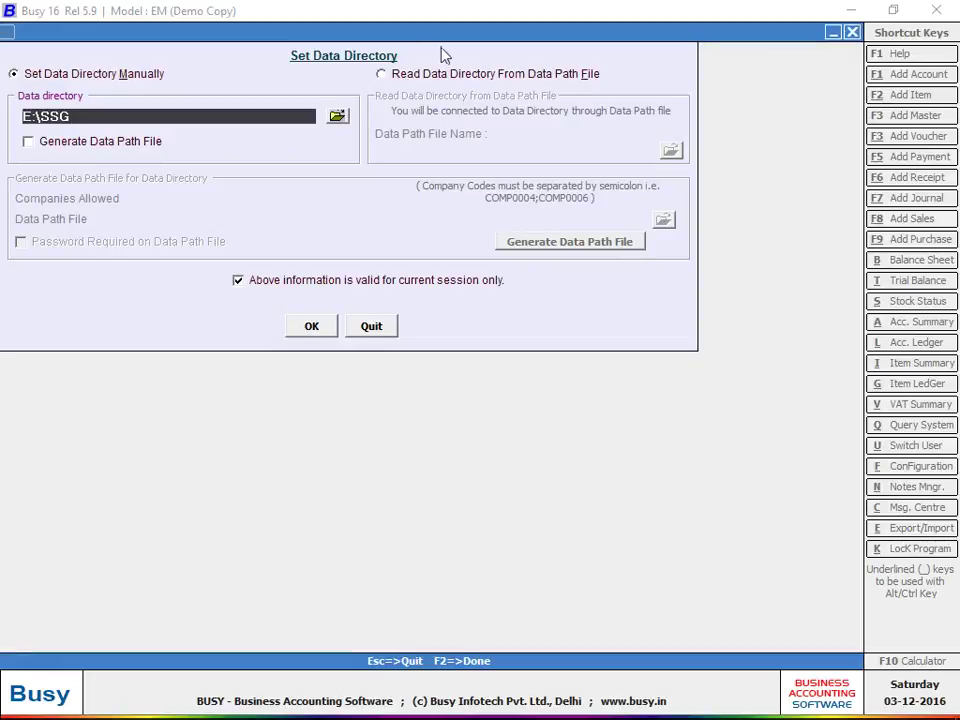
{"action": "left_click", "coordinate": [337, 118]}
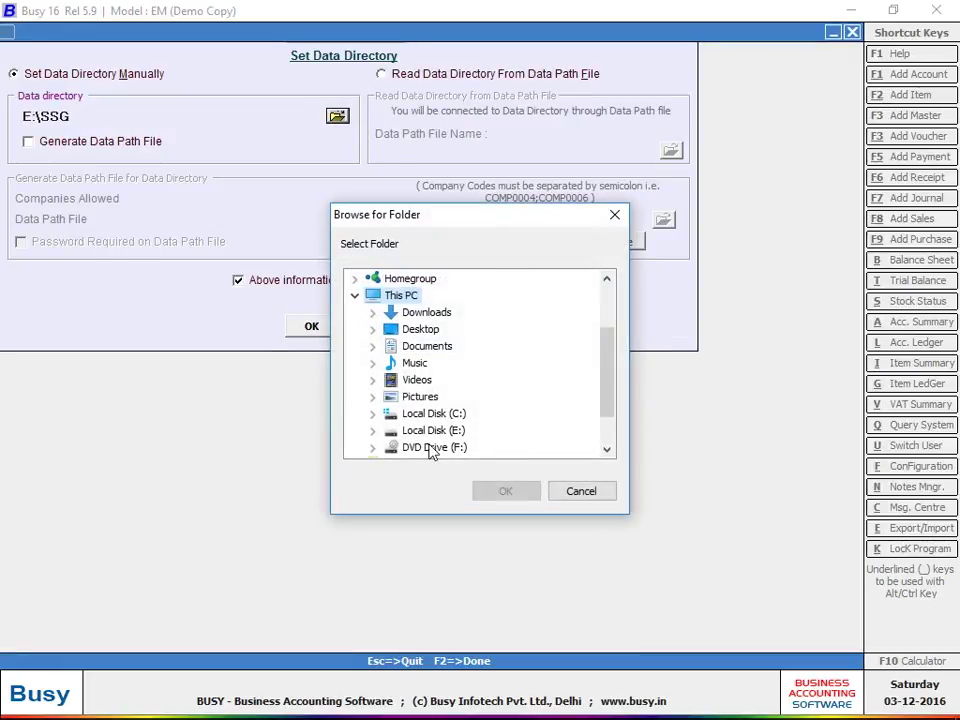
{"action": "left_click", "coordinate": [433, 431]}
{"action": "double_click", "coordinate": [435, 432]}
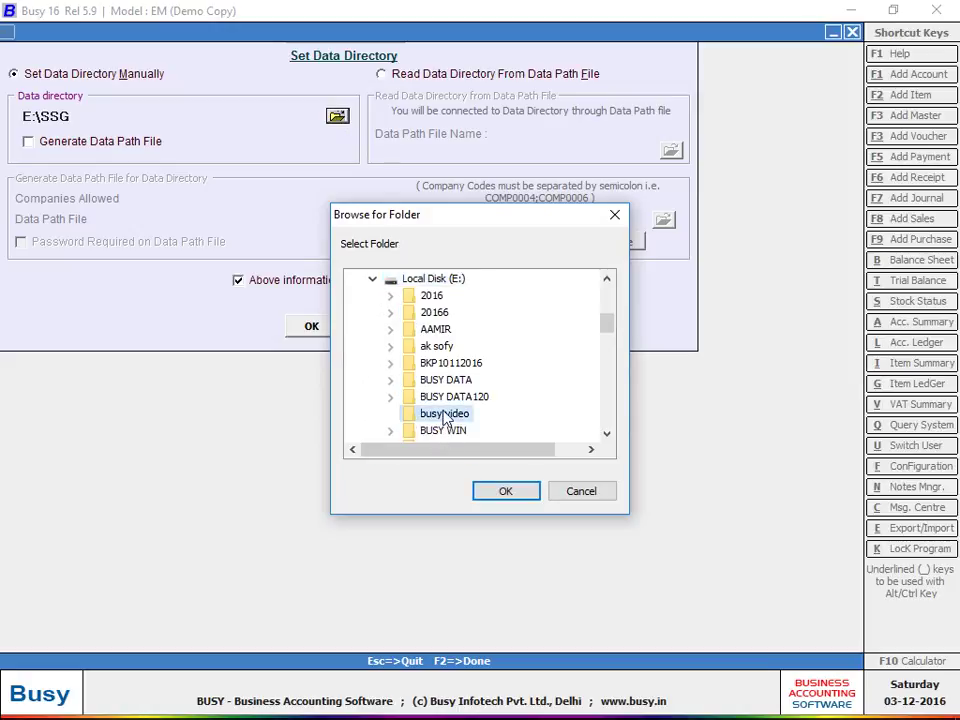
{"action": "key", "text": "k"}
{"action": "key", "text": "Escape"}
{"action": "key", "text": "Escape"}
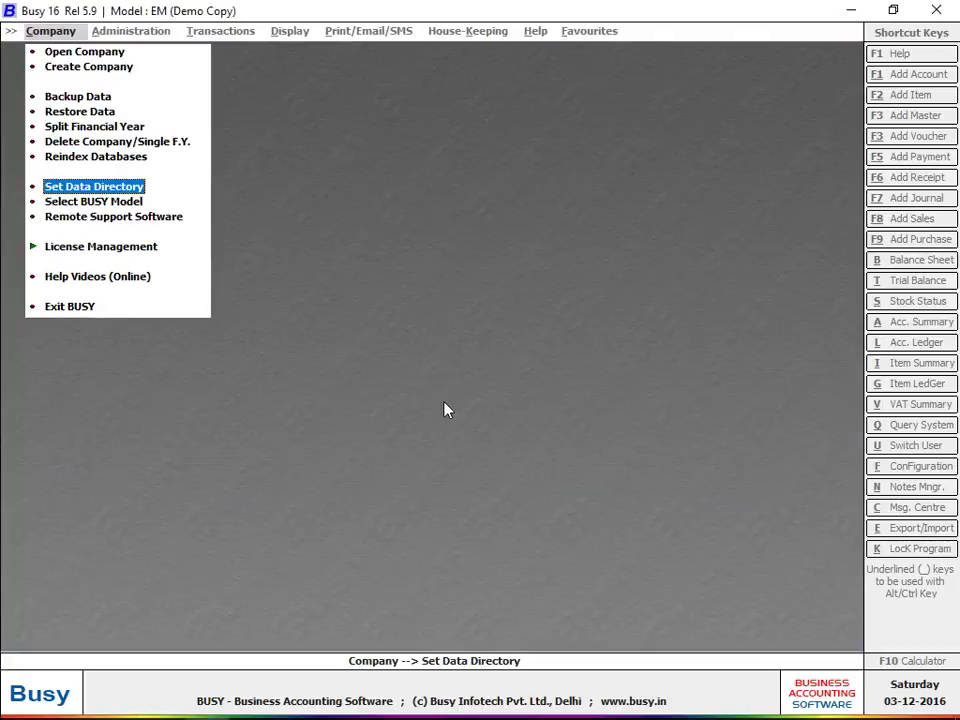
- Open the company Polylace India Pvt Ltd from the data directory
{"action": "key", "text": "Home"}
{"action": "key", "text": "Return"}
{"action": "key", "text": "Return"}
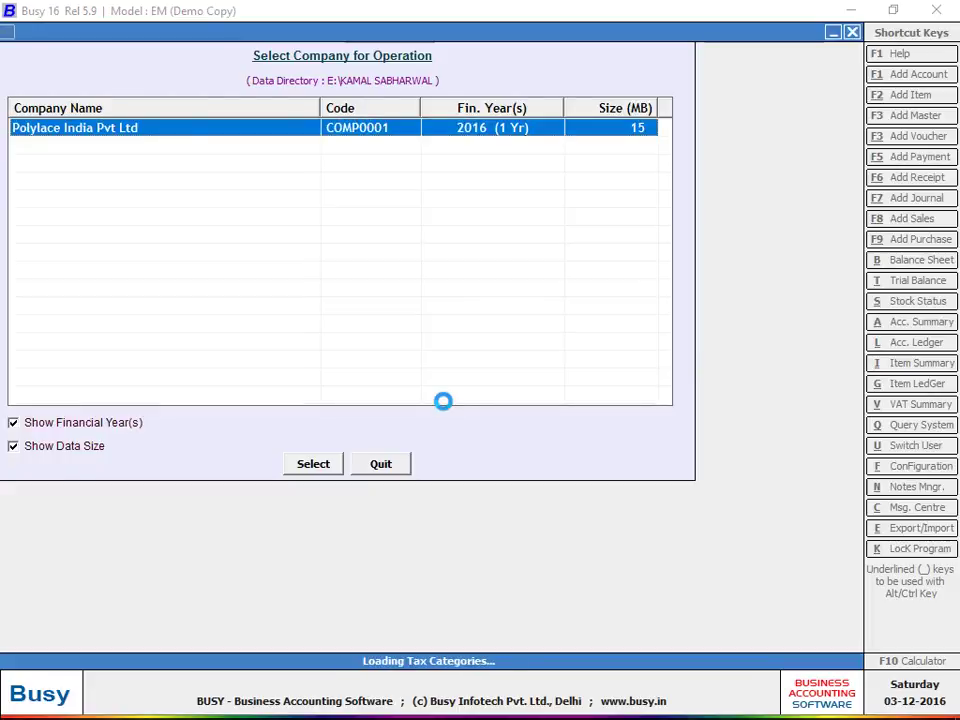
- Log in to the company by entering the user name and the account password
{"action": "type", "text": "P"}
{"action": "key", "text": "Return"}
{"action": "type", "text": "p"}
{"action": "key", "text": "Return"}
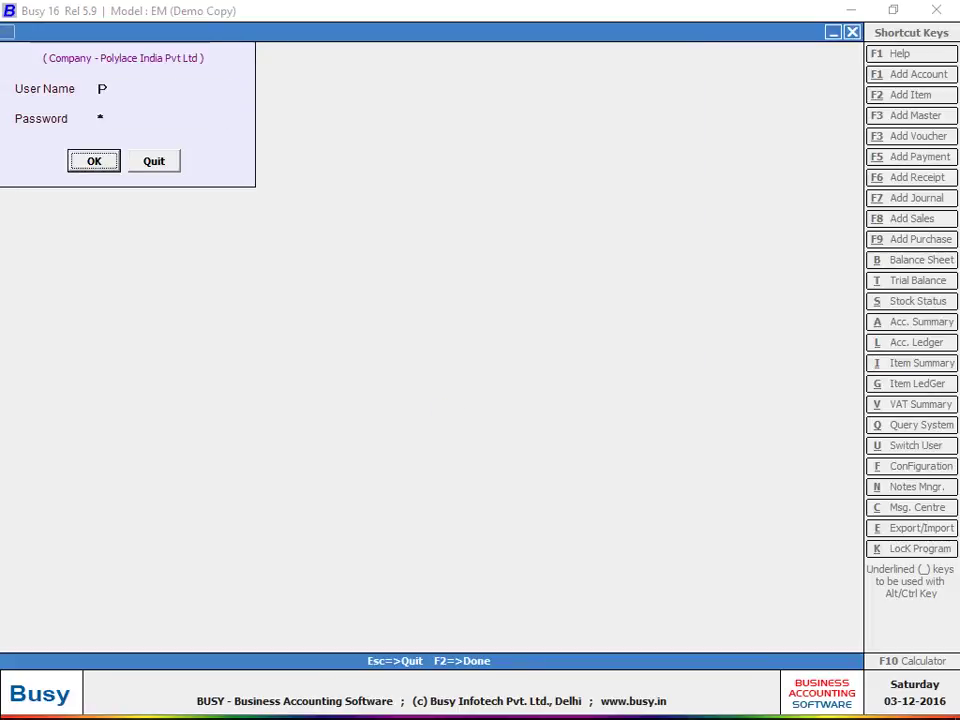
{"action": "key", "text": "Return"}
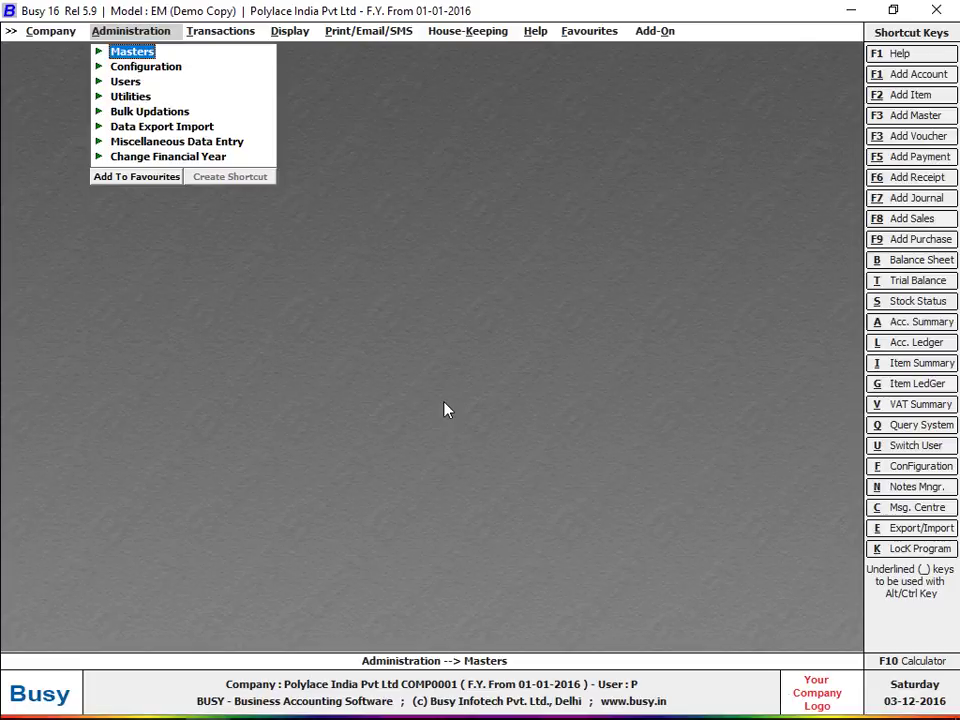
- Open the masters configuration for the Item master type and set the number of optional fields to 4
{"action": "key", "text": "Down"}
{"action": "key", "text": "Right"}
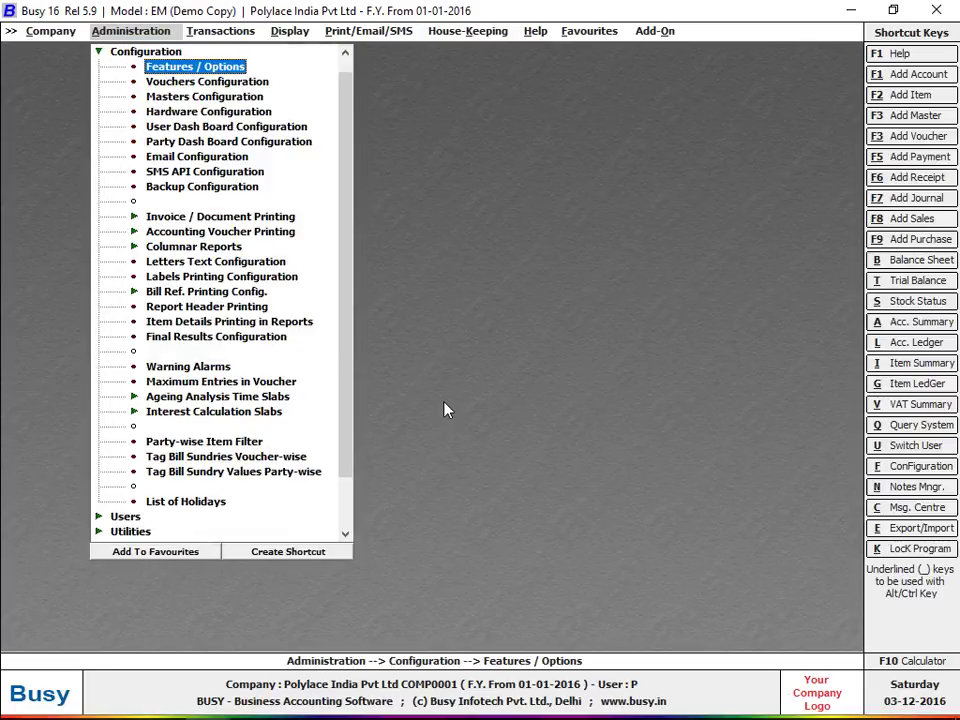
{"action": "key", "text": "Down"}
{"action": "key", "text": "Down"}
{"action": "key", "text": "Return"}
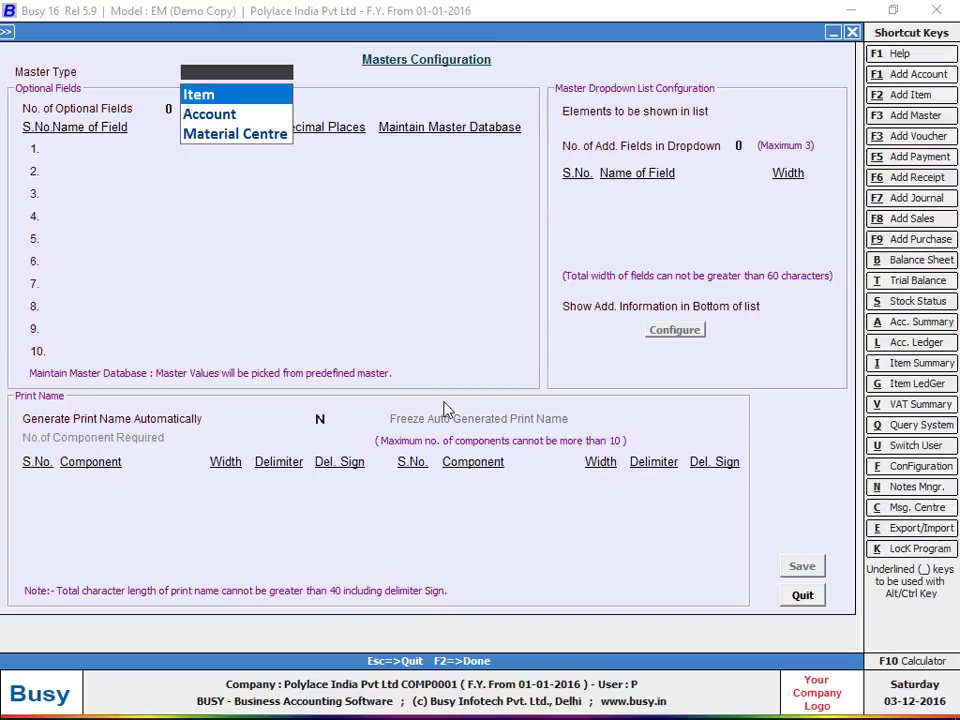
{"action": "key", "text": "Return"}
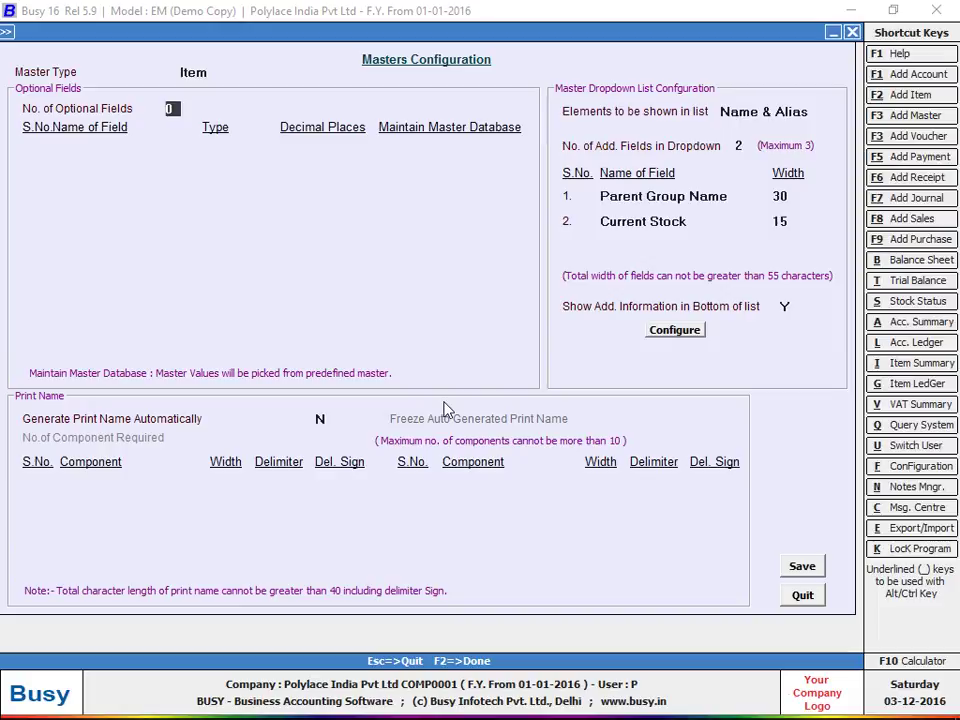
{"action": "type", "text": "4"}
{"action": "key", "text": "Return"}
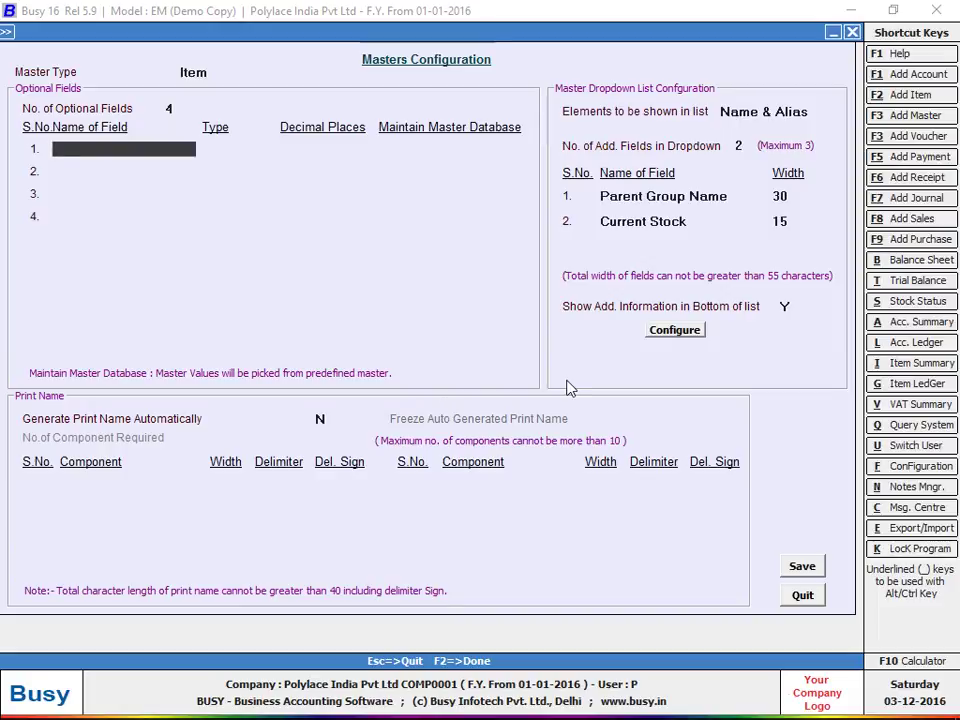
- Define the first optional field as Brand, type Text, with Maintain Master Database set to Y
{"action": "type", "text": "BRa"}
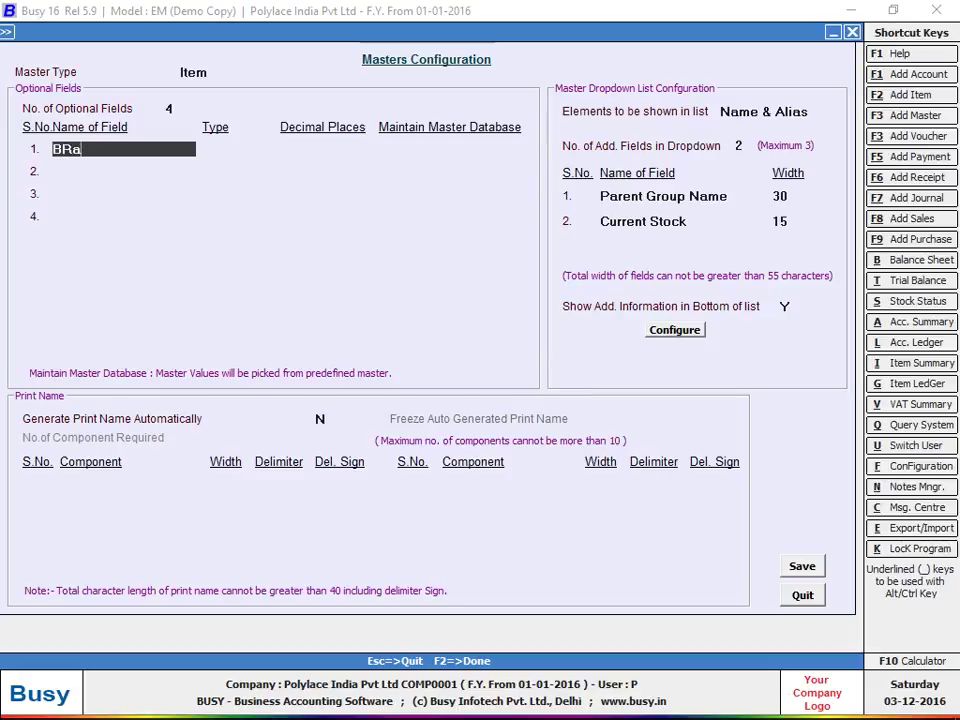
{"action": "key", "text": "BackSpace"}
{"action": "key", "text": "BackSpace"}
{"action": "type", "text": "rand"}
{"action": "key", "text": "Return"}
{"action": "key", "text": "Return"}
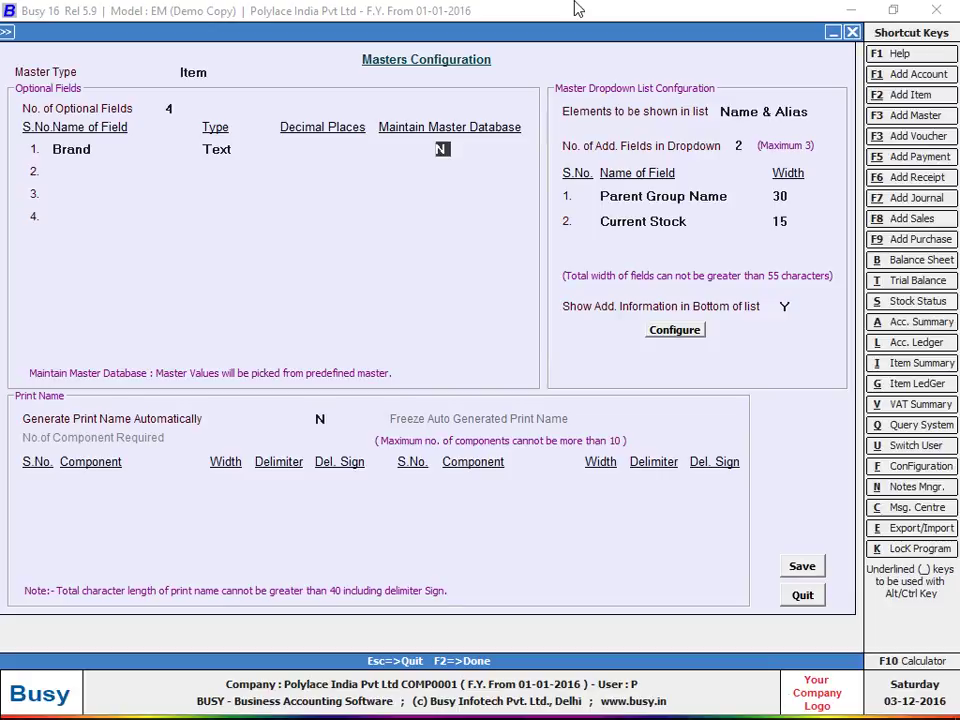
{"action": "type", "text": "Y"}
{"action": "key", "text": "Return"}
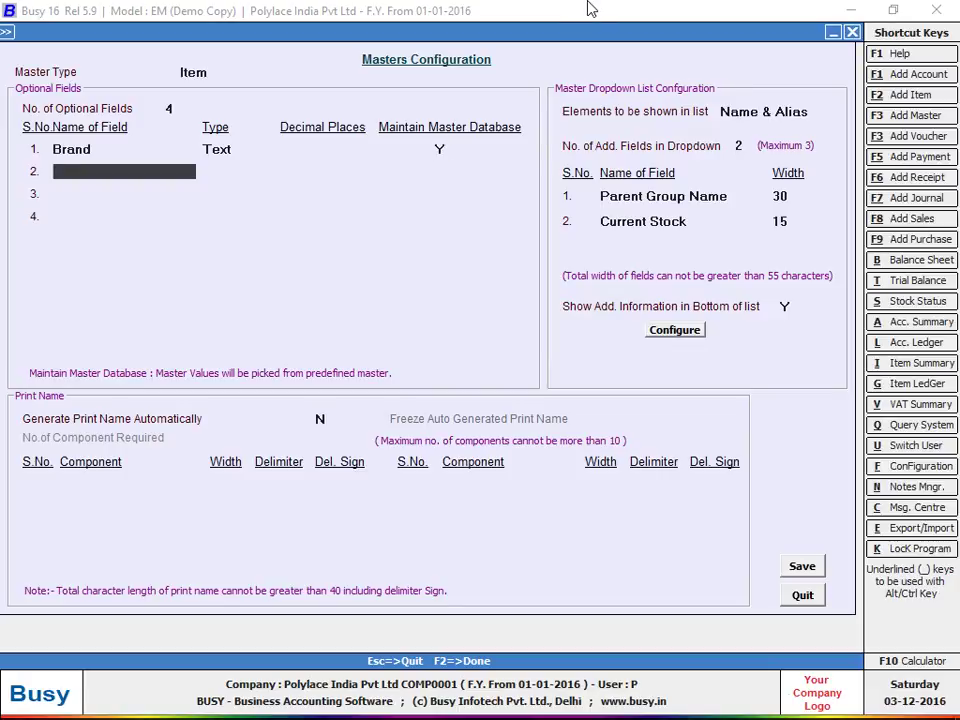
- Define the second optional field as Size, type Text, with Maintain Master Database set to Y
{"action": "type", "text": "size"}
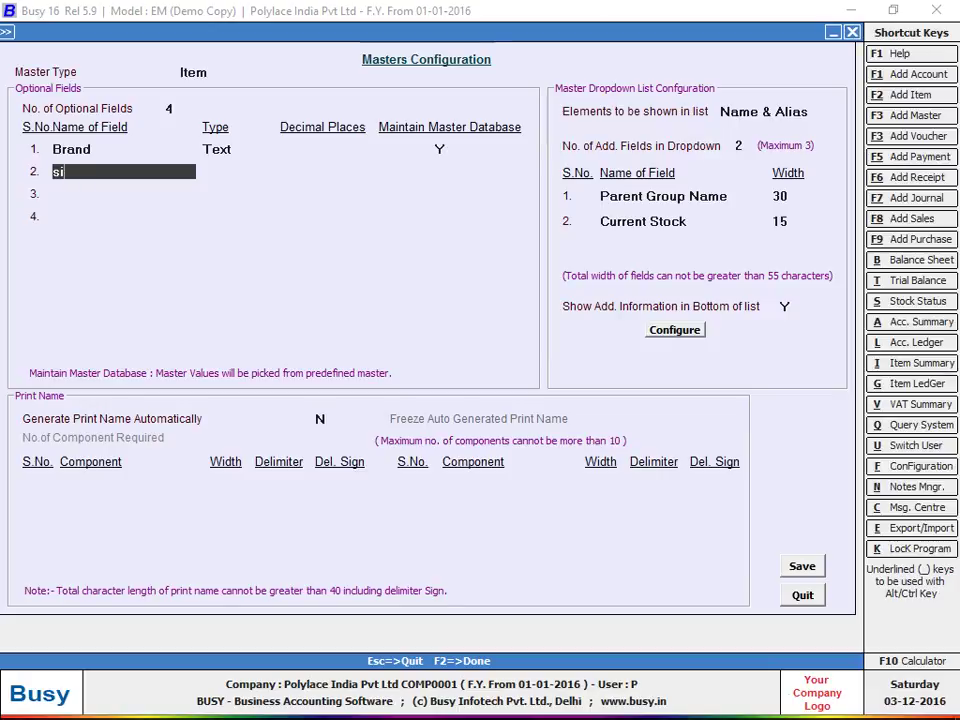
{"action": "key", "text": "Return"}
{"action": "key", "text": "Return"}
{"action": "key", "text": "Return"}
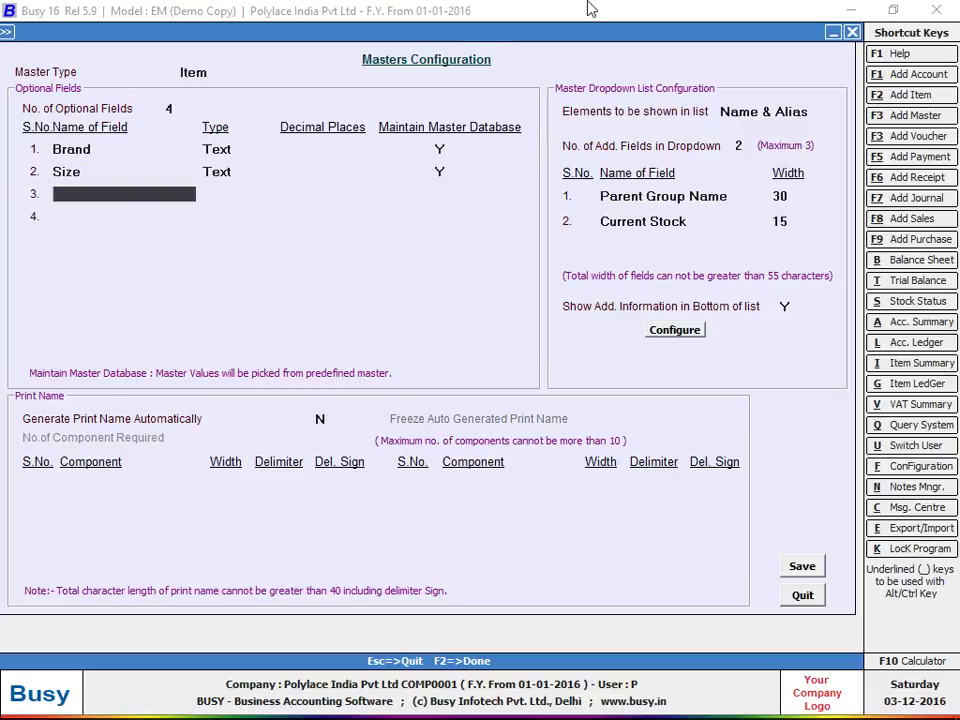
- Define the third optional field as Color, type Text, with Maintain Master Database set to Y
{"action": "type", "text": "c"}
{"action": "key", "text": "BackSpace"}
{"action": "type", "text": "Color"}
{"action": "key", "text": "Return"}
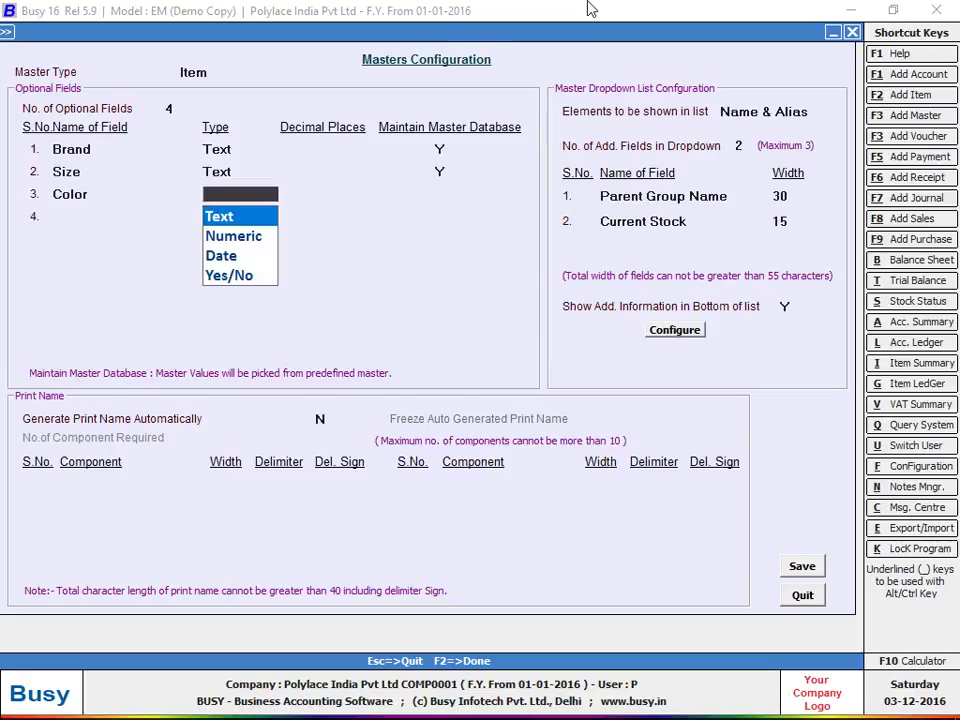
{"action": "key", "text": "Return"}
{"action": "key", "text": "Return"}
{"action": "key", "text": "Up"}
{"action": "type", "text": "y"}
{"action": "key", "text": "Return"}
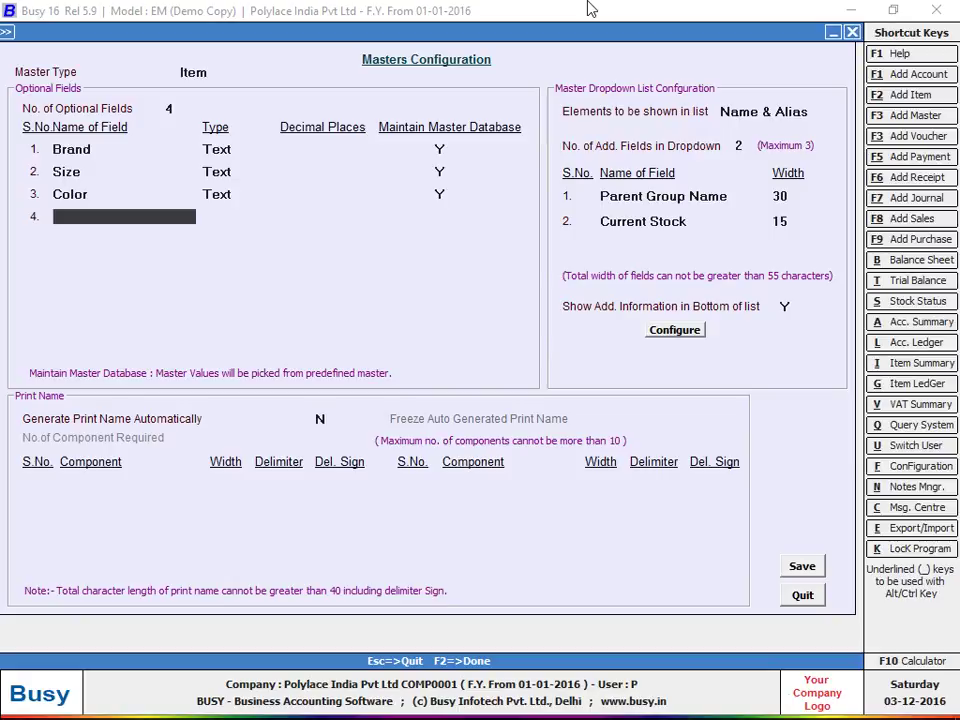
- Define the fourth optional field as MRP, type Text, leaving Maintain Master Database at N
{"action": "type", "text": "mrp"}
{"action": "key", "text": "BackSpace"}
{"action": "key", "text": "BackSpace"}
{"action": "key", "text": "BackSpace"}
{"action": "type", "text": "MRP"}
{"action": "key", "text": "Return"}
{"action": "key", "text": "Return"}
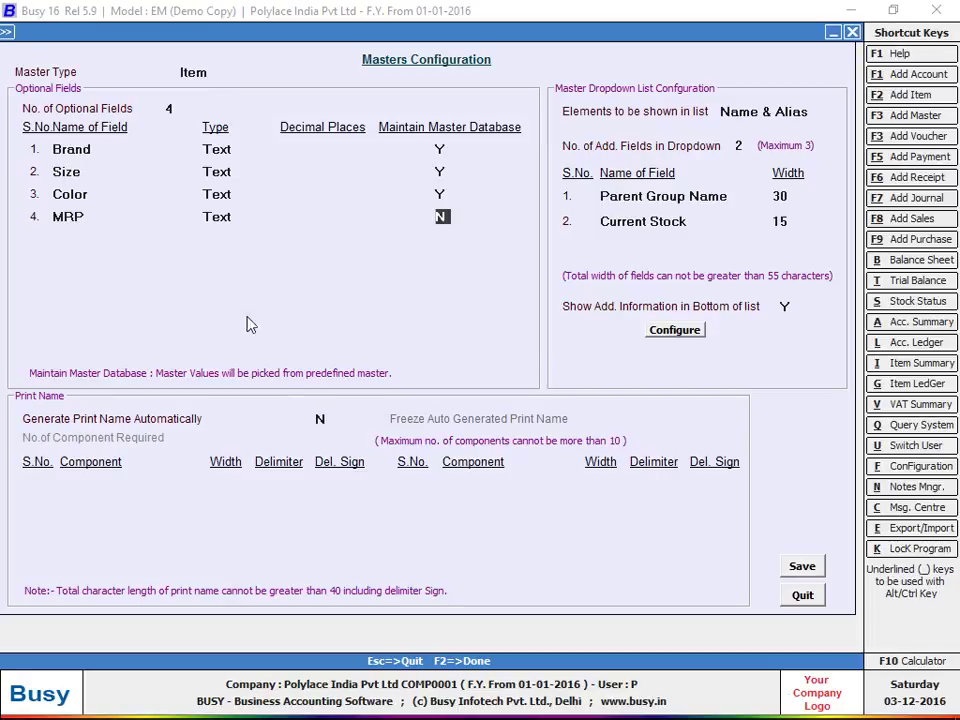
- Save the item masters configuration and close it
{"action": "left_click", "coordinate": [800, 566]}
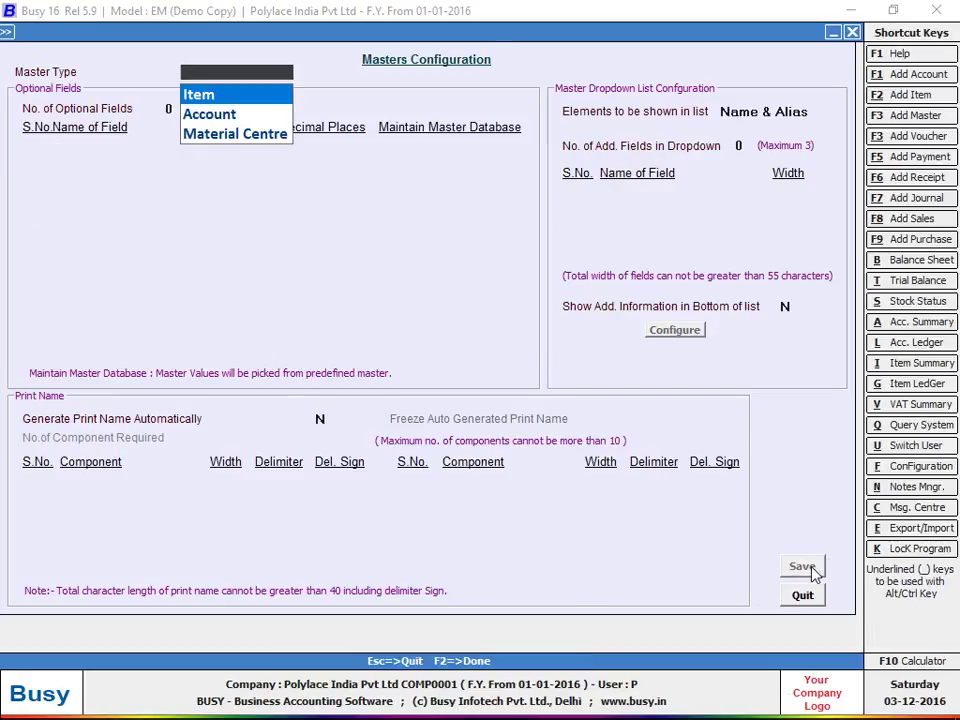
{"action": "key", "text": "Escape"}
{"action": "key", "text": "Escape"}
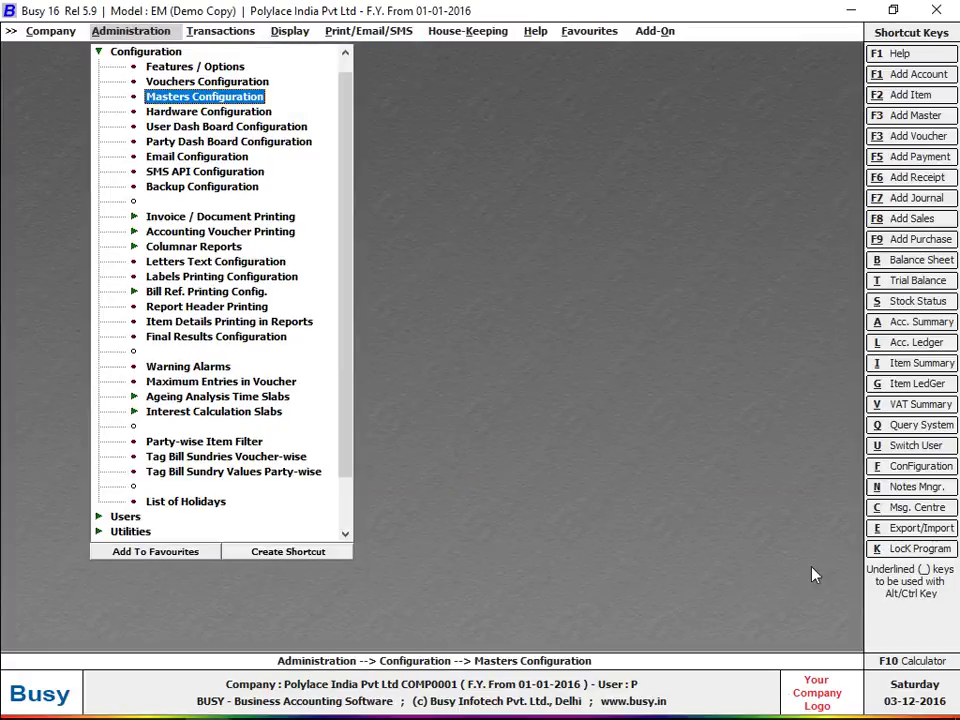
- Open the form for adding a new item master
{"action": "key", "text": "Escape"}
{"action": "key", "text": "Up"}
{"action": "key", "text": "Return"}
{"action": "key", "text": "Down"}
{"action": "key", "text": "Down"}
{"action": "key", "text": "Down"}
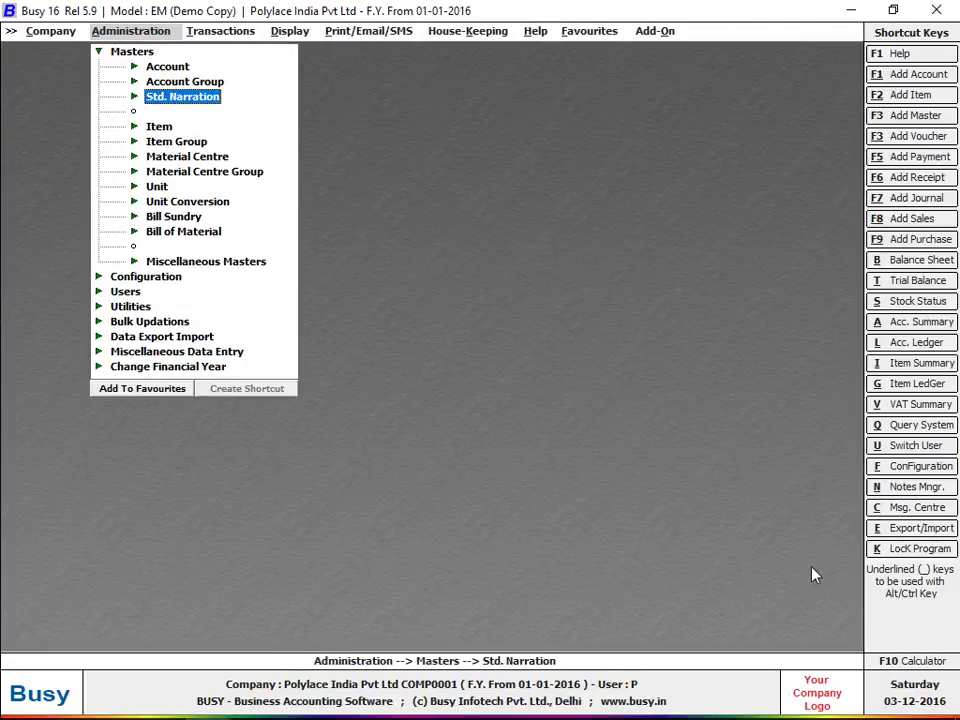
{"action": "key", "text": "Return"}
{"action": "key", "text": "Return"}
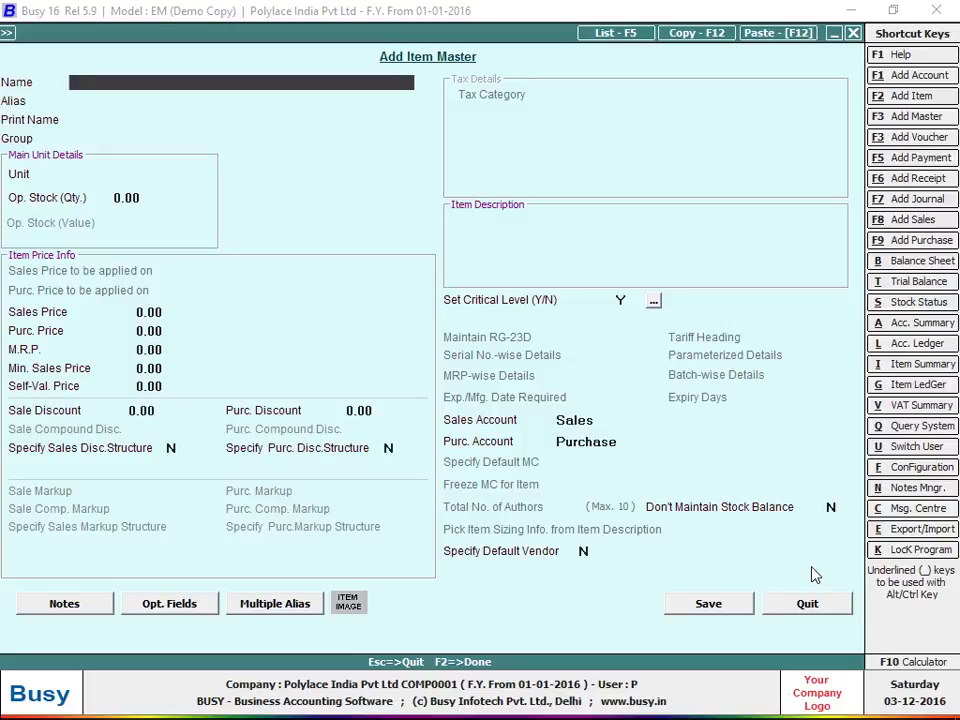
- Name the new item Decoy Narrow Jeans, leave the alias empty and assign it to the General group
{"action": "type", "text": "Decoy Narrow "}
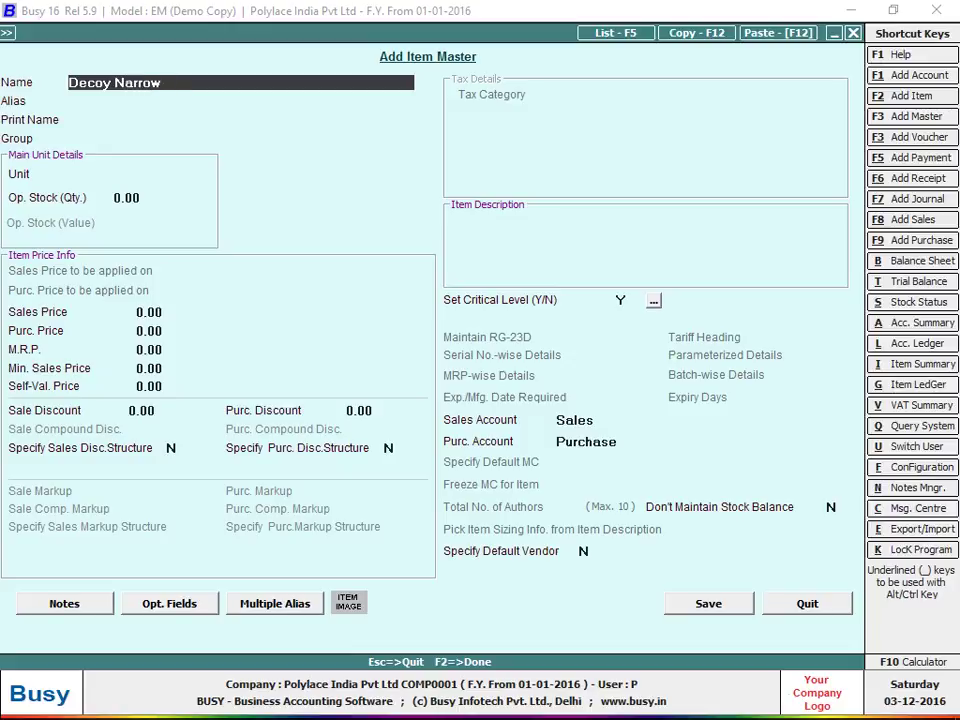
{"action": "type", "text": "Jeans"}
{"action": "key", "text": "Return"}
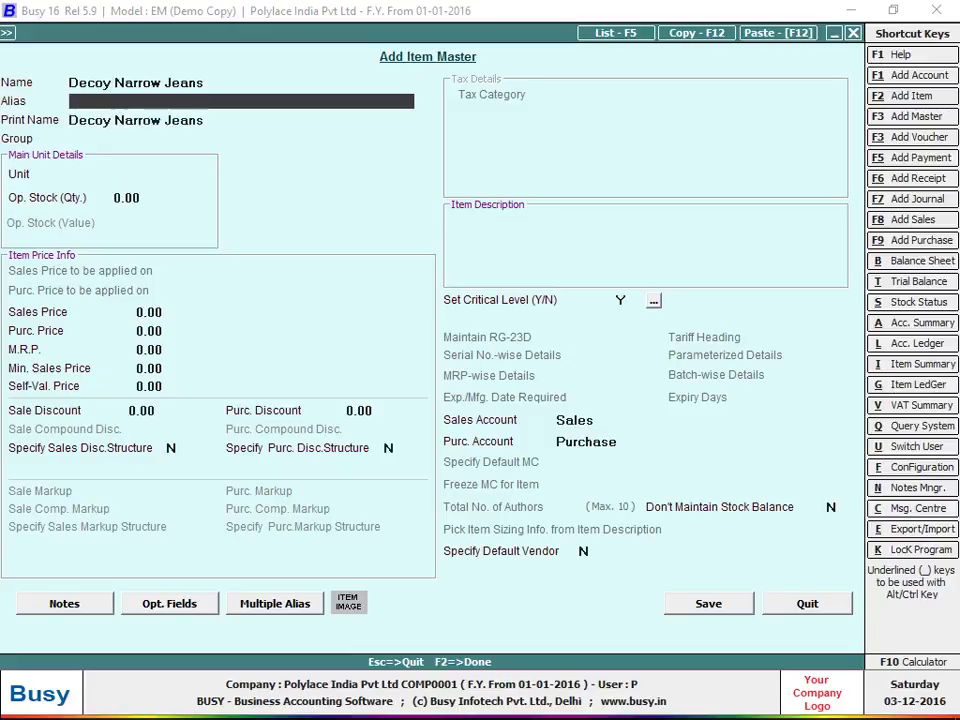
{"action": "key", "text": "Return"}
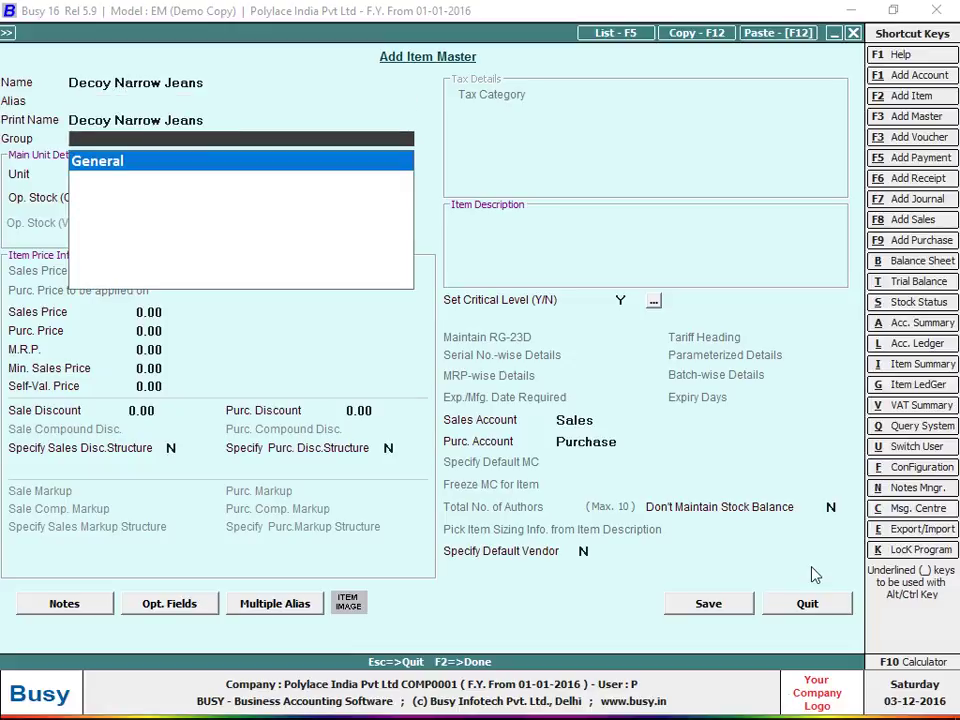
{"action": "key", "text": "Return"}
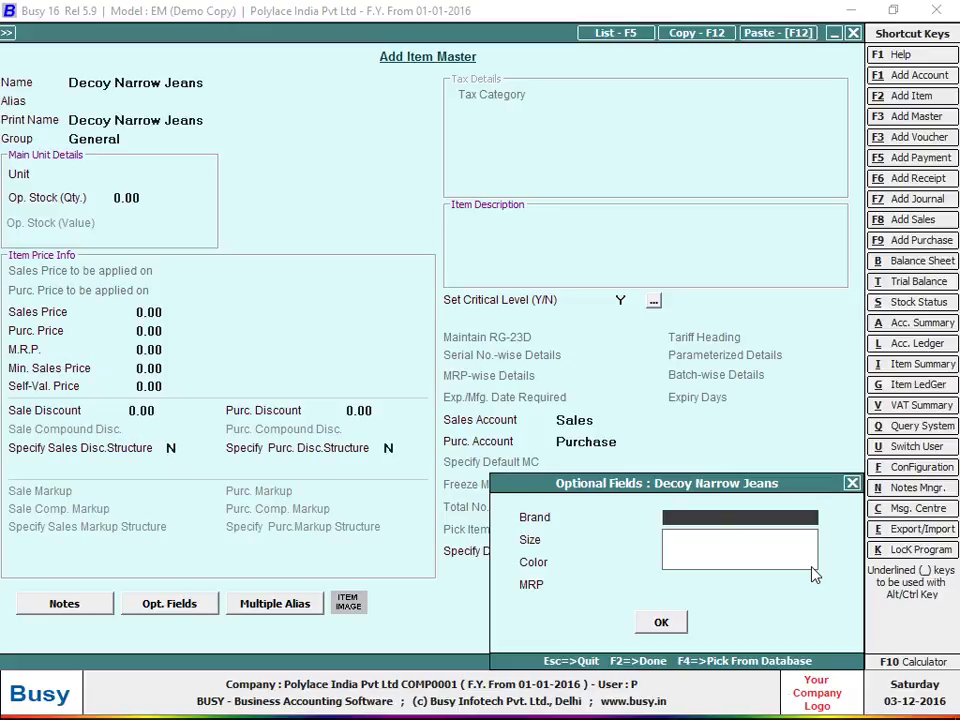
- Create a new brand named Decoy in the item's Brand optional field and save it
{"action": "key", "text": "F3"}
{"action": "type", "text": "DE"}
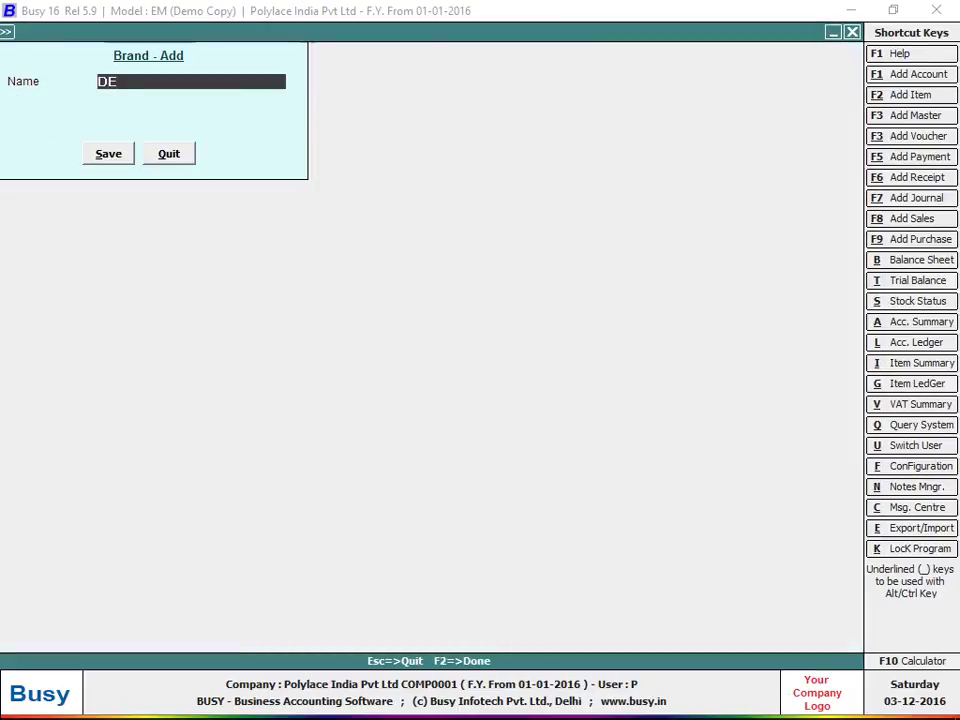
{"action": "key", "text": "BackSpace"}
{"action": "type", "text": "ecoy"}
{"action": "key", "text": "Return"}
{"action": "key", "text": "F2"}
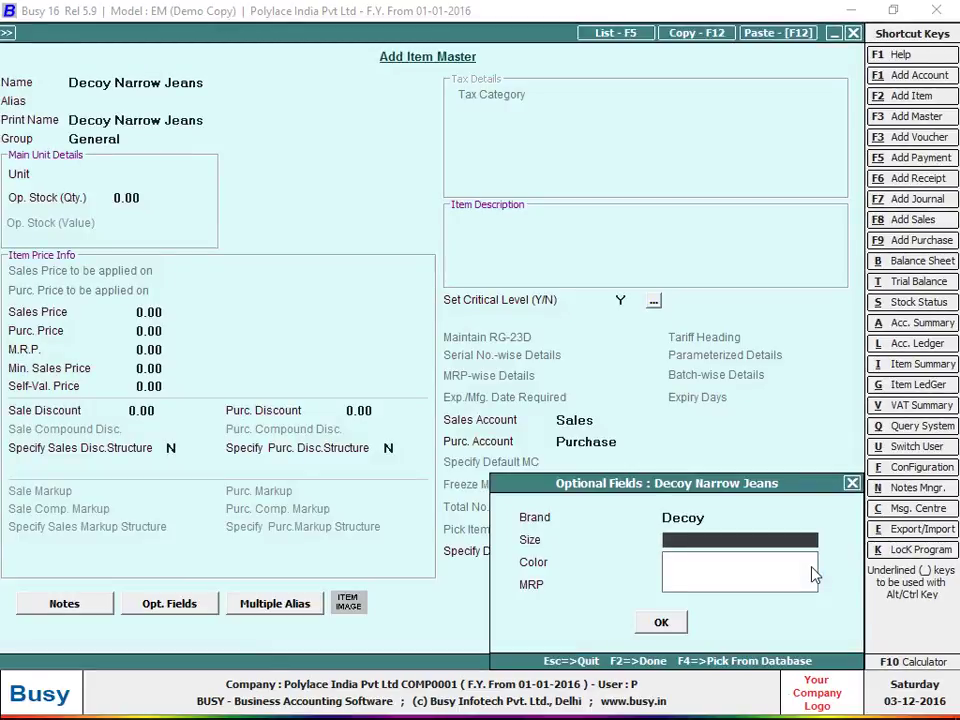
- Create a new size named 32 in the item's Size optional field and save it
{"action": "key", "text": "F3"}
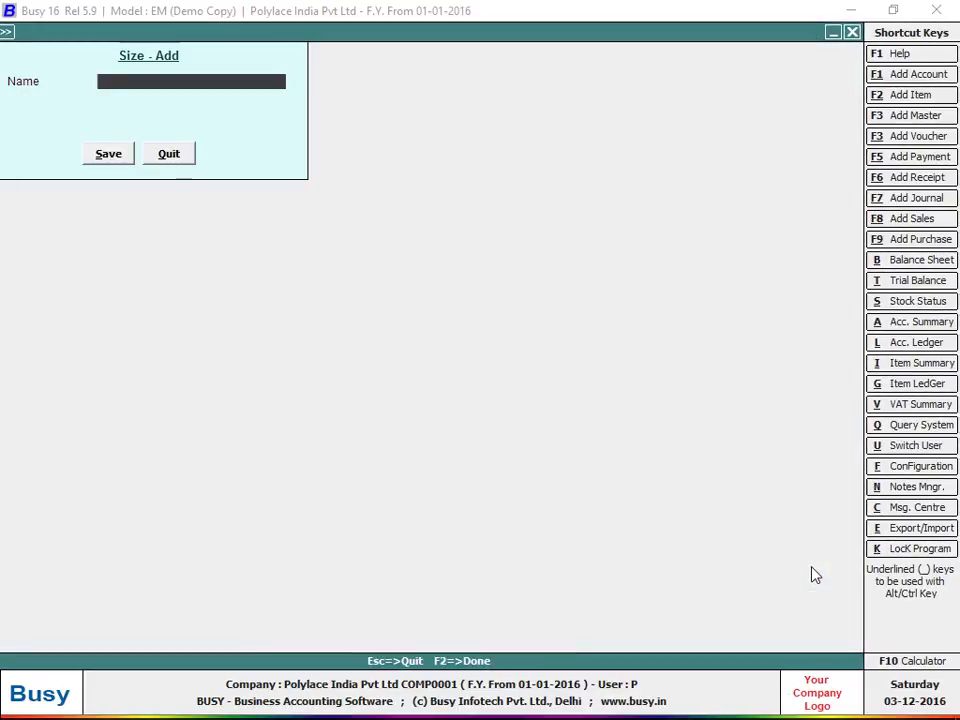
{"action": "type", "text": "32 mm"}
{"action": "key", "text": "BackSpace"}
{"action": "key", "text": "BackSpace"}
{"action": "key", "text": "BackSpace"}
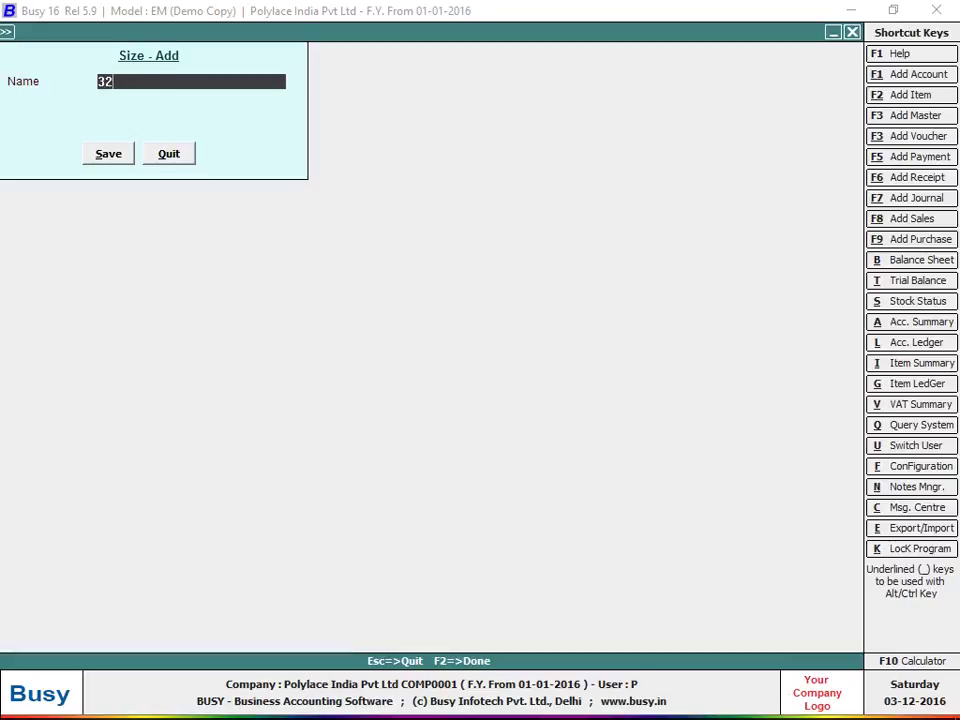
{"action": "key", "text": "F2"}
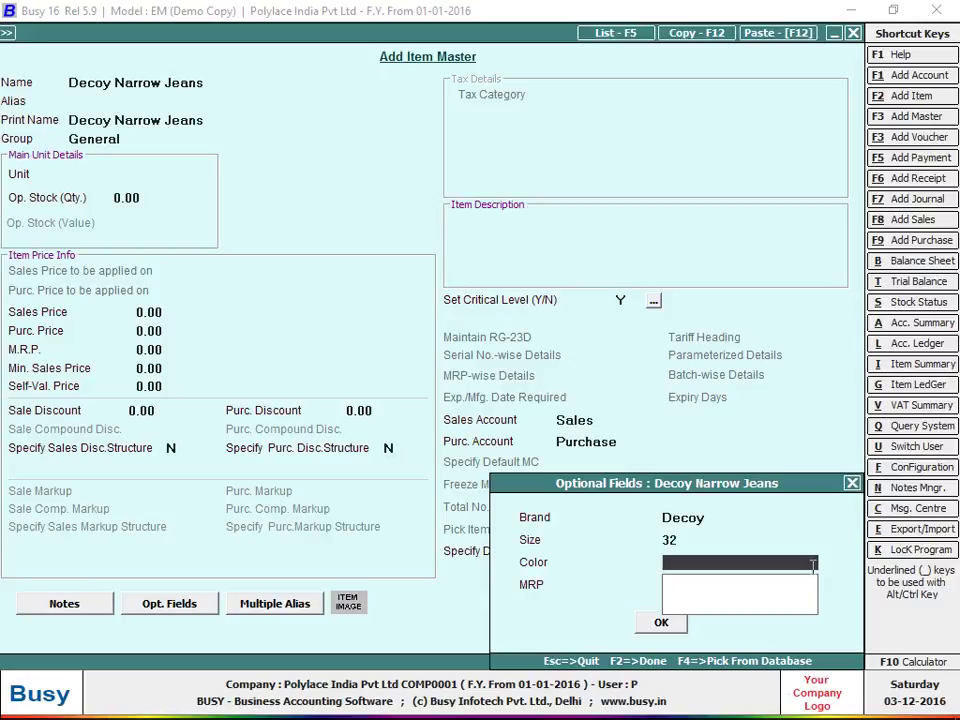
- Create a new color named BLACK for the item's Color optional field and set its MRP optional field to 1199.00
{"action": "key", "text": "F3"}
{"action": "type", "text": "BLACK"}
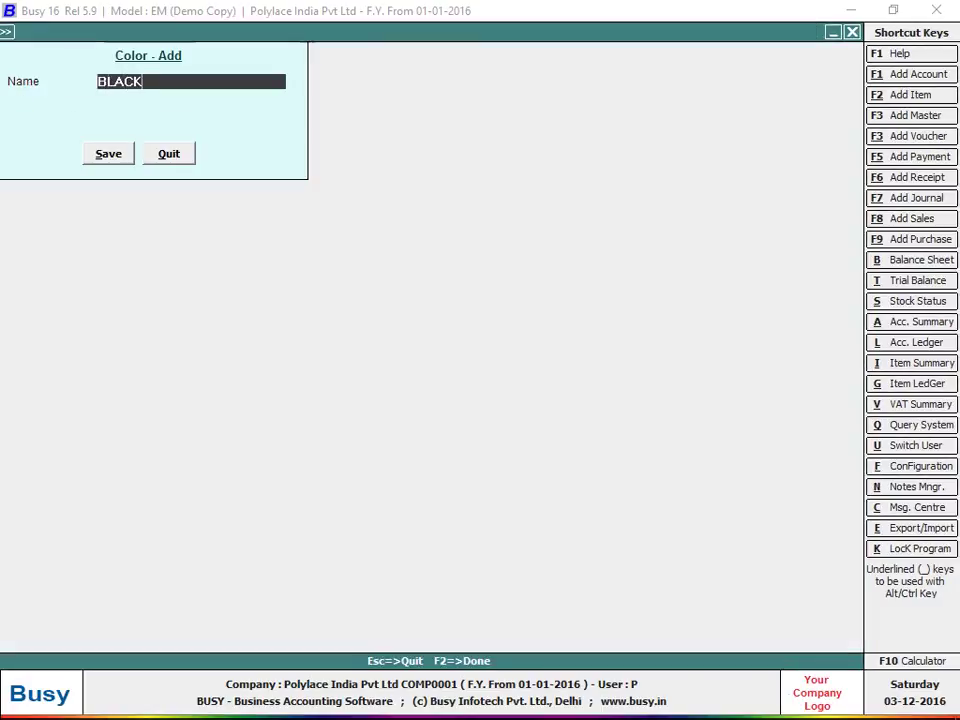
{"action": "key", "text": "F2"}
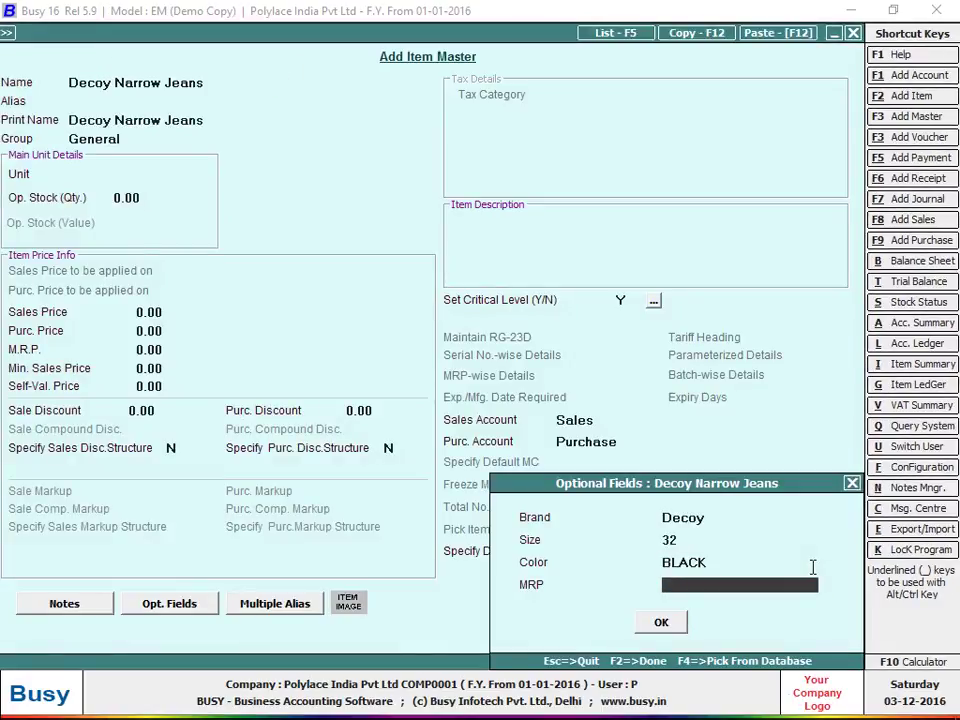
{"action": "type", "text": "1199.00"}
{"action": "key", "text": "Return"}
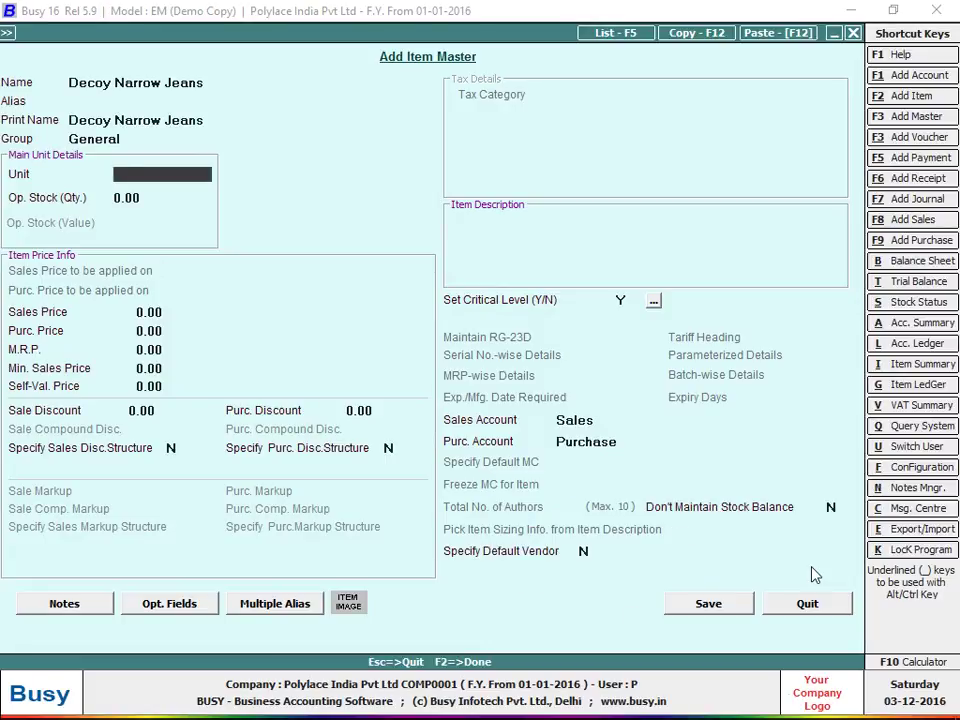
- Set the item's unit to Pcs., sales price to 1200, purchase price to 1100 and M.R.P. to 1800, and save the item
{"action": "type", "text": "Pcs."}
{"action": "key", "text": "Return"}
{"action": "key", "text": "Return"}
{"action": "type", "text": "1200"}
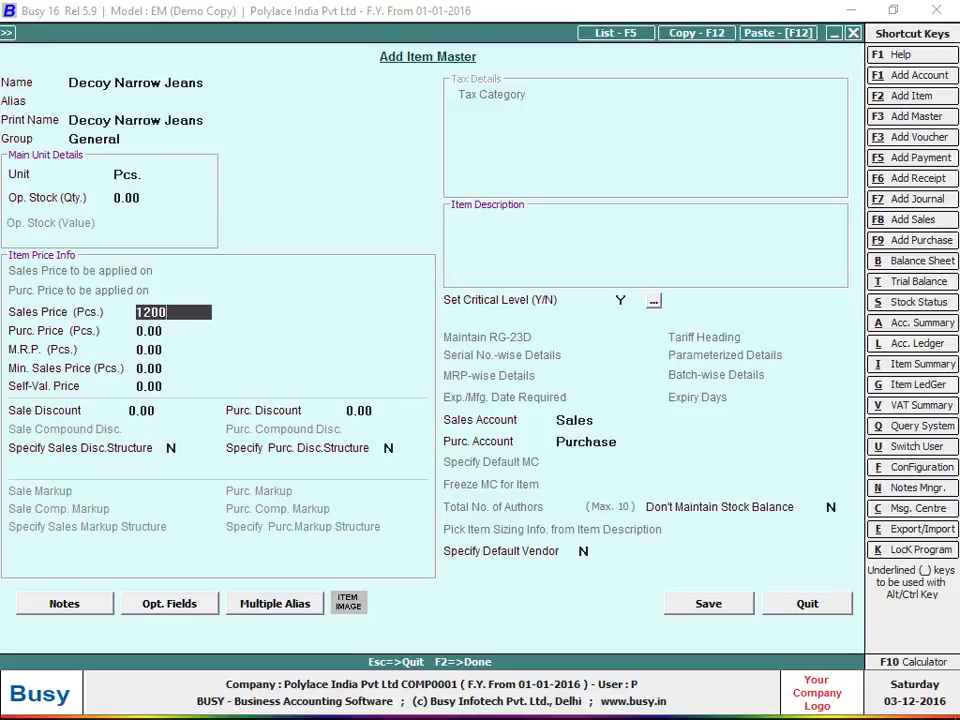
{"action": "key", "text": "Return"}
{"action": "type", "text": "1100"}
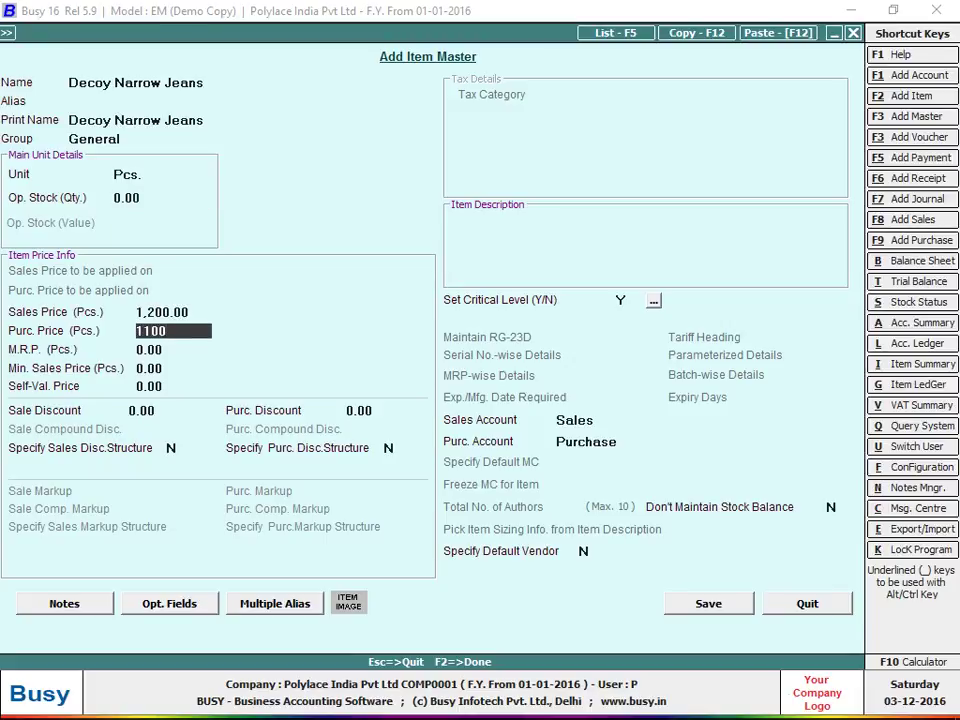
{"action": "key", "text": "Return"}
{"action": "type", "text": "1,800"}
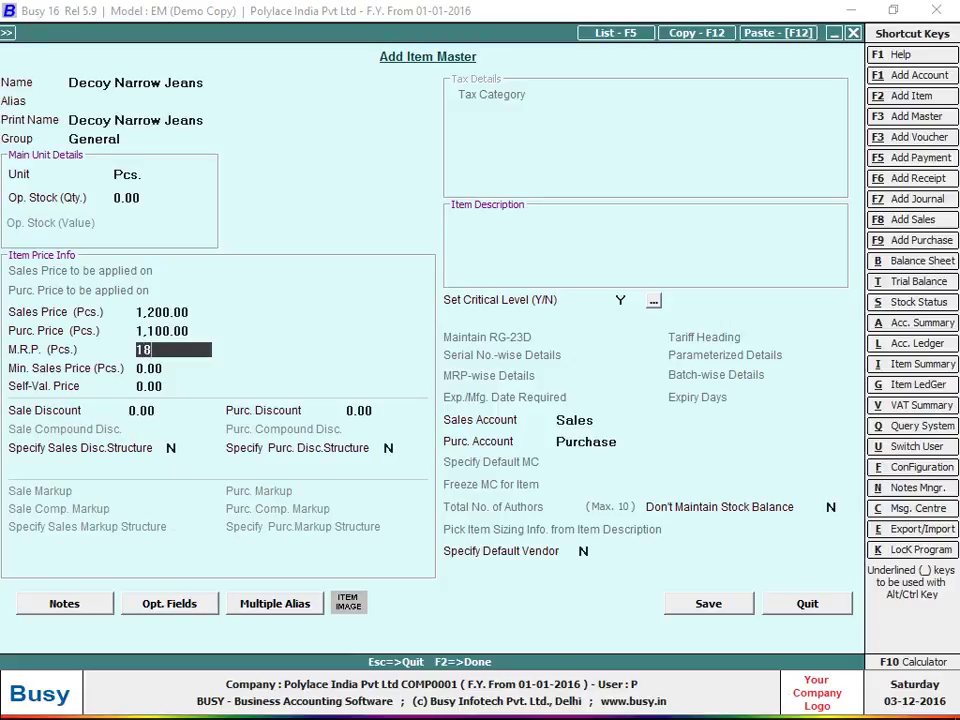
{"action": "key", "text": "Return"}
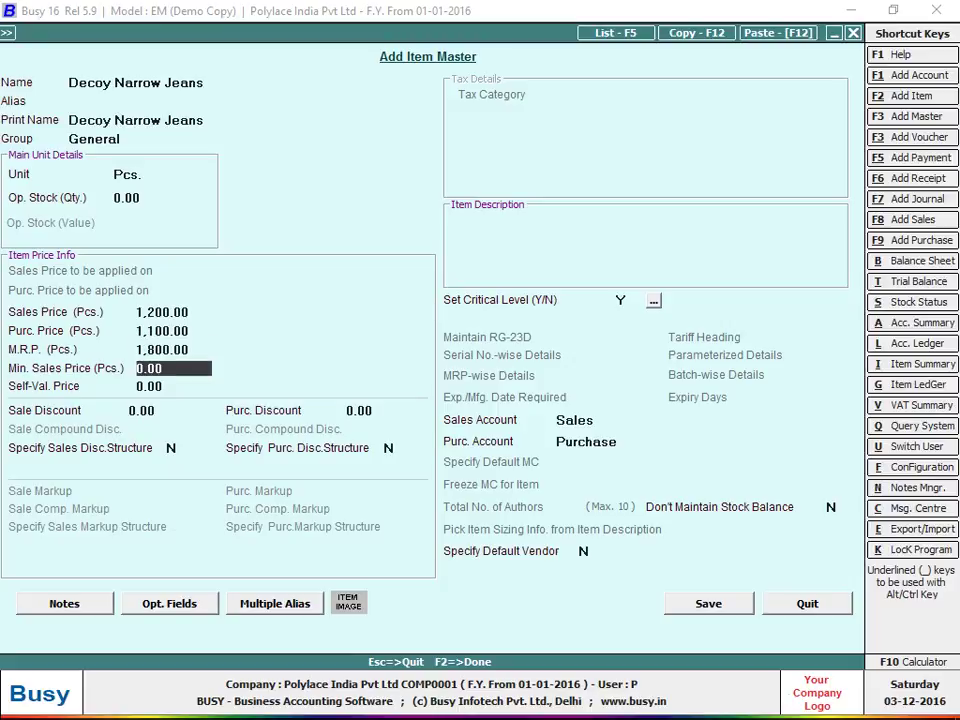
{"action": "key", "text": "F2"}
{"action": "key", "text": "Return"}
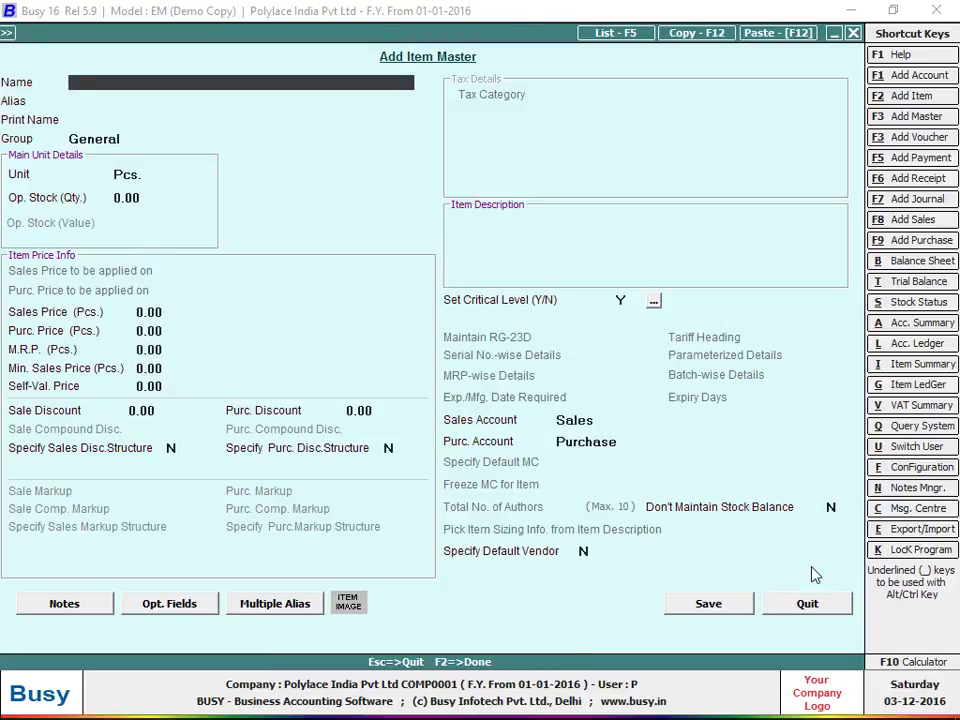
- Leave the item master form and open the Item Bar-code Printing add-on in demo mode
{"action": "key", "text": "Escape"}
{"action": "key", "text": "Right"}
{"action": "key", "text": "Right"}
{"action": "key", "text": "Right"}
{"action": "key", "text": "Right"}
{"action": "key", "text": "Right"}
{"action": "key", "text": "Right"}
{"action": "key", "text": "Right"}
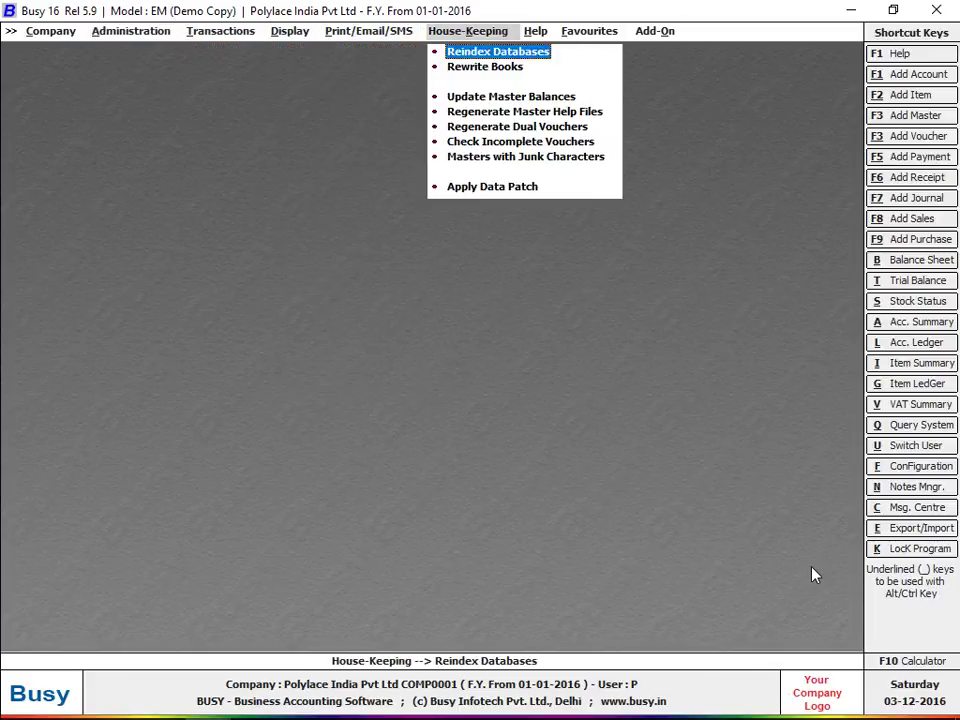
{"action": "key", "text": "Return"}
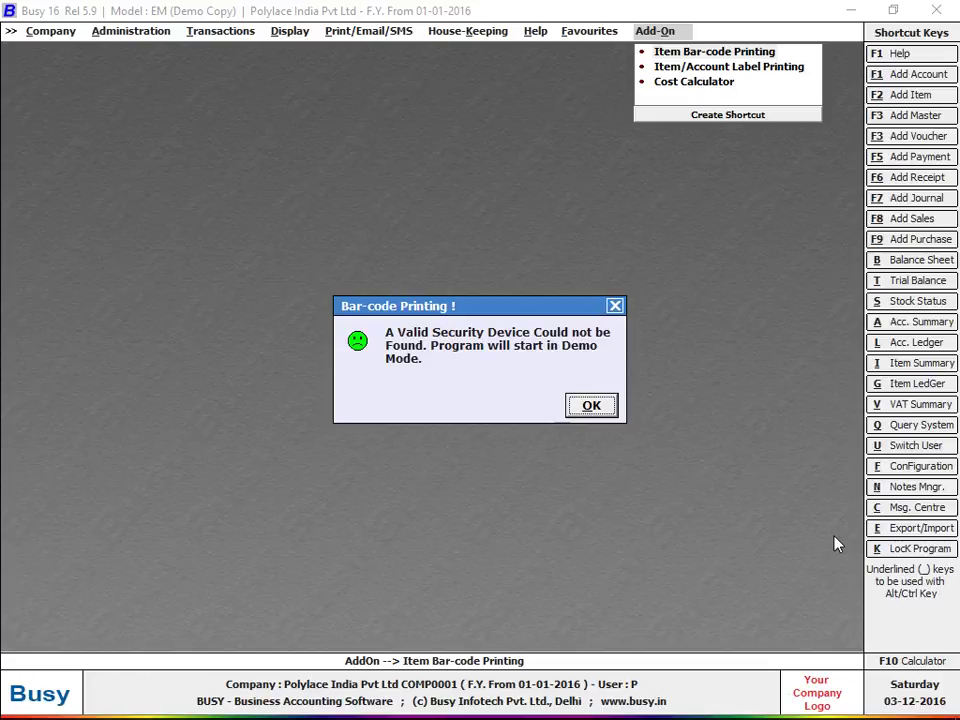
{"action": "key", "text": "Return"}
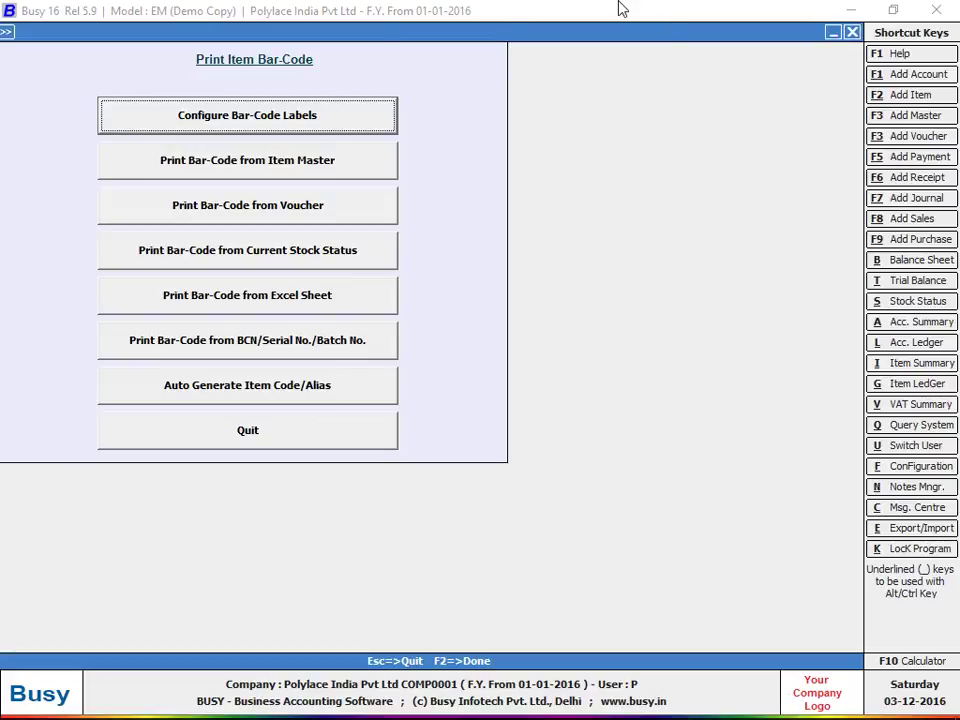
- Add a new bar-code label format named Barcode
{"action": "left_click", "coordinate": [238, 135]}
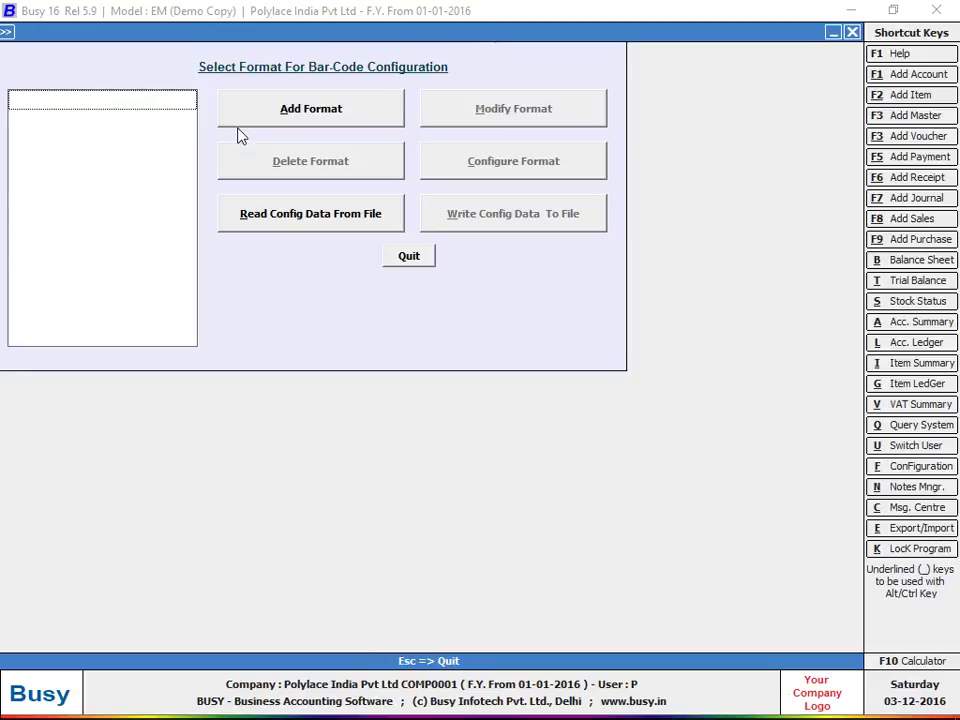
{"action": "left_click", "coordinate": [362, 112]}
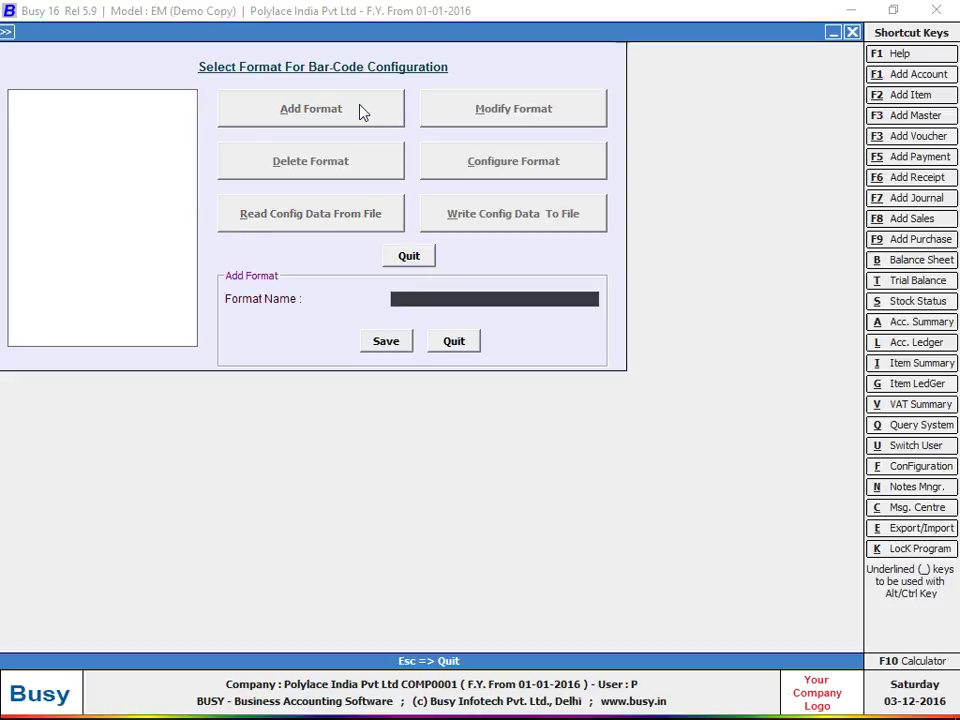
{"action": "type", "text": "Barcode"}
{"action": "key", "text": "Return"}
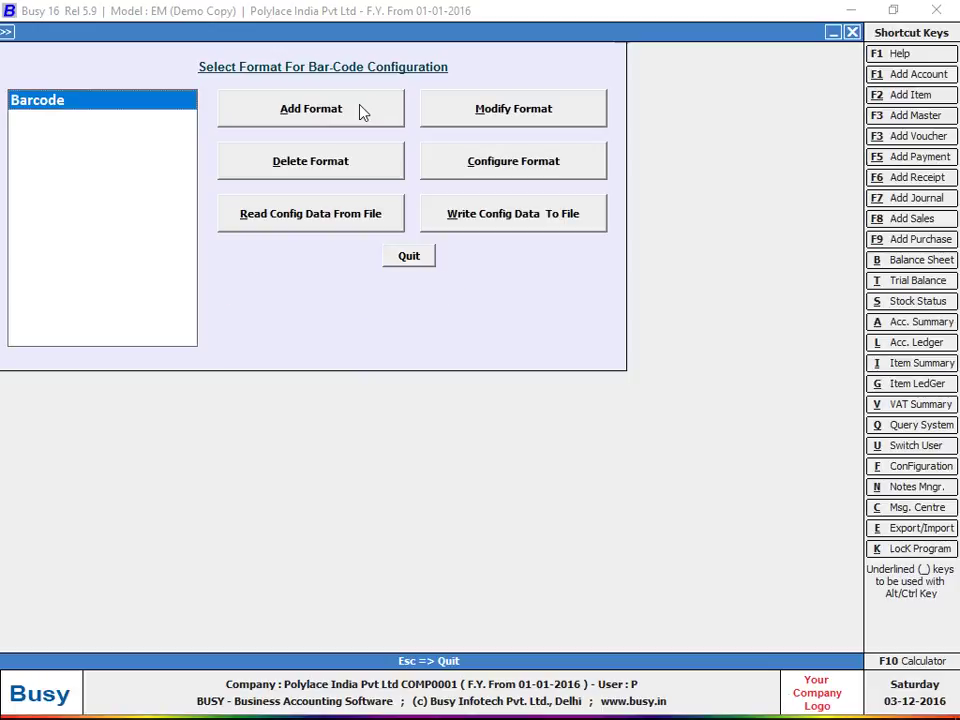
{"action": "left_click", "coordinate": [470, 127]}
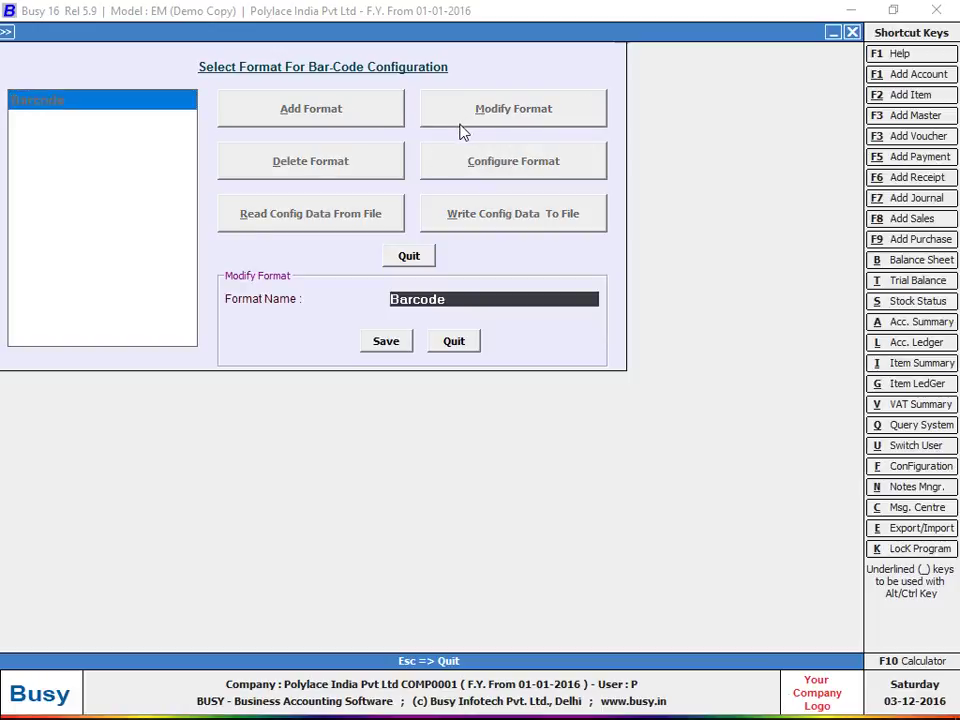
{"action": "key", "text": "Escape"}
{"action": "key", "text": "Escape"}
{"action": "left_click", "coordinate": [338, 126]}
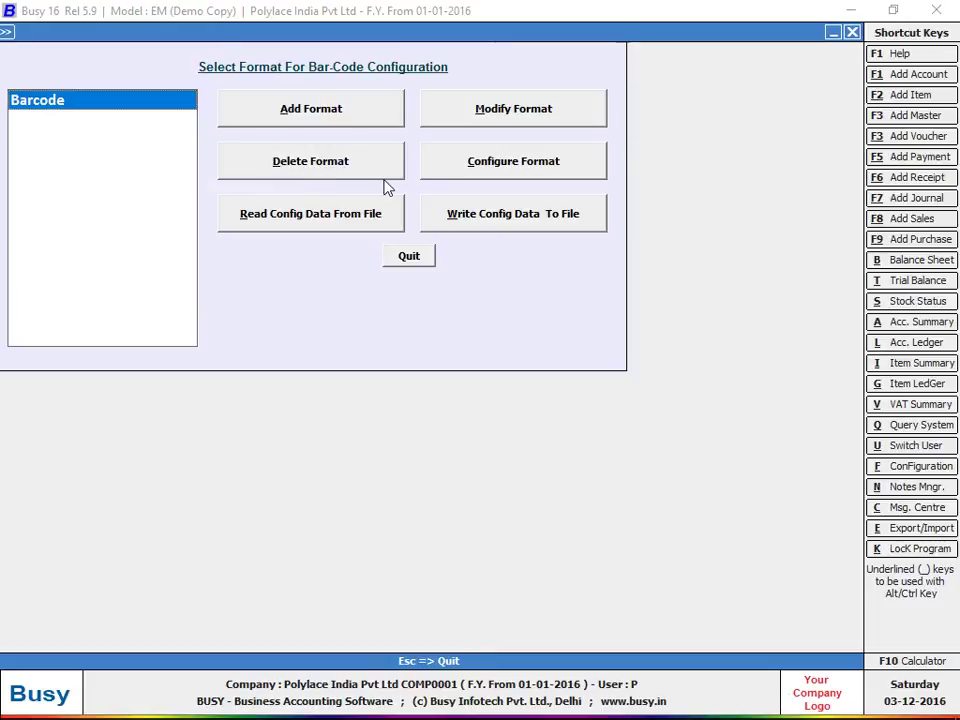
- Open the sheet configuration of the Barcode format
{"action": "left_click", "coordinate": [485, 168]}
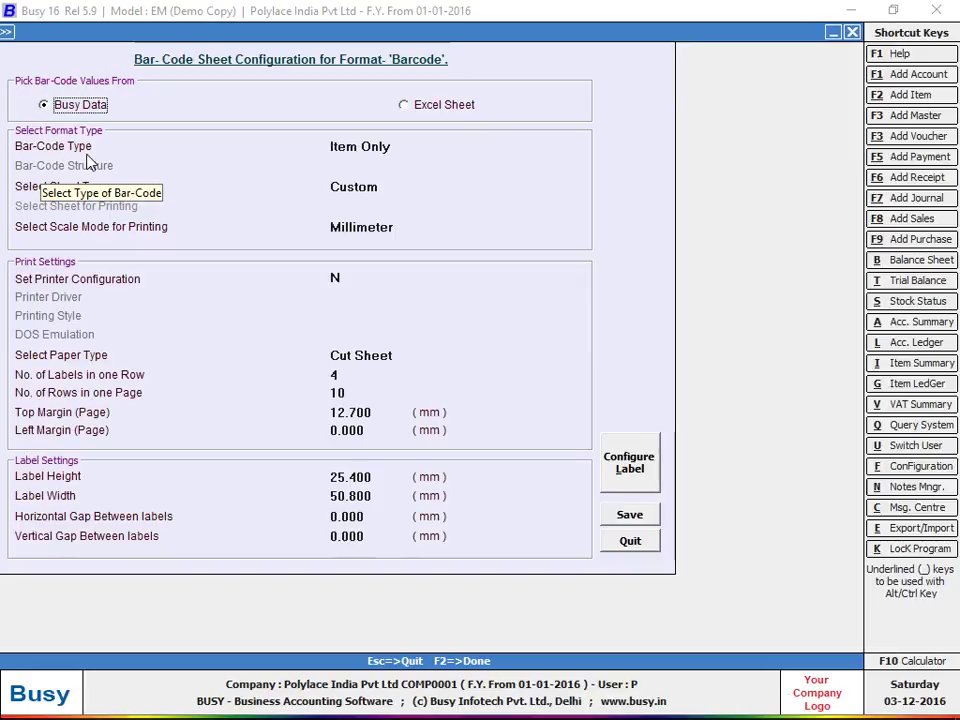
{"action": "left_click", "coordinate": [400, 147]}
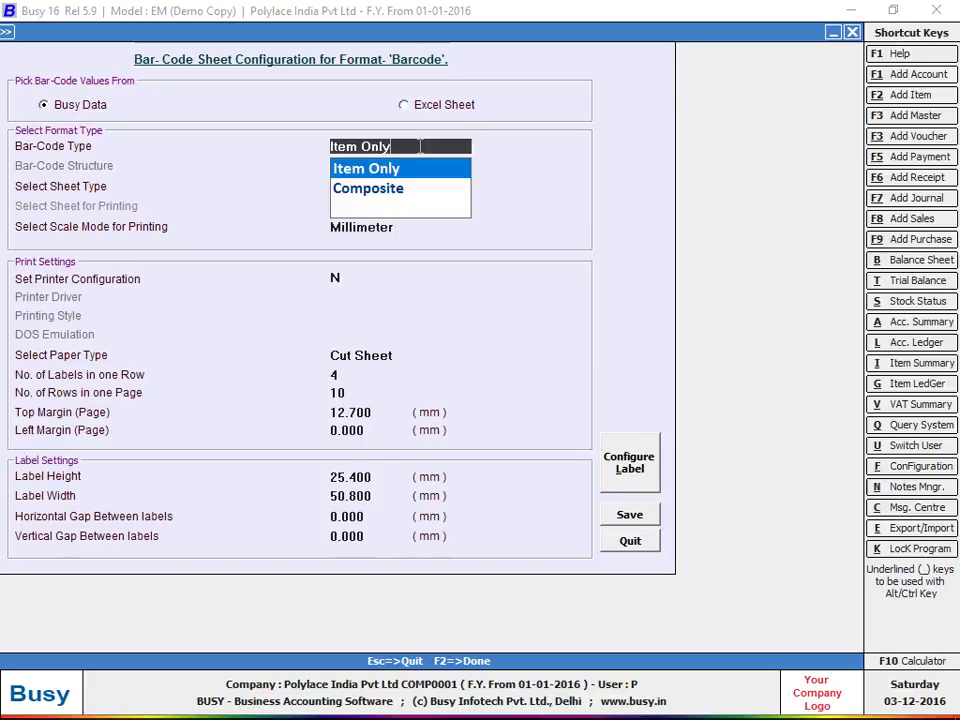
{"action": "left_click", "coordinate": [397, 188]}
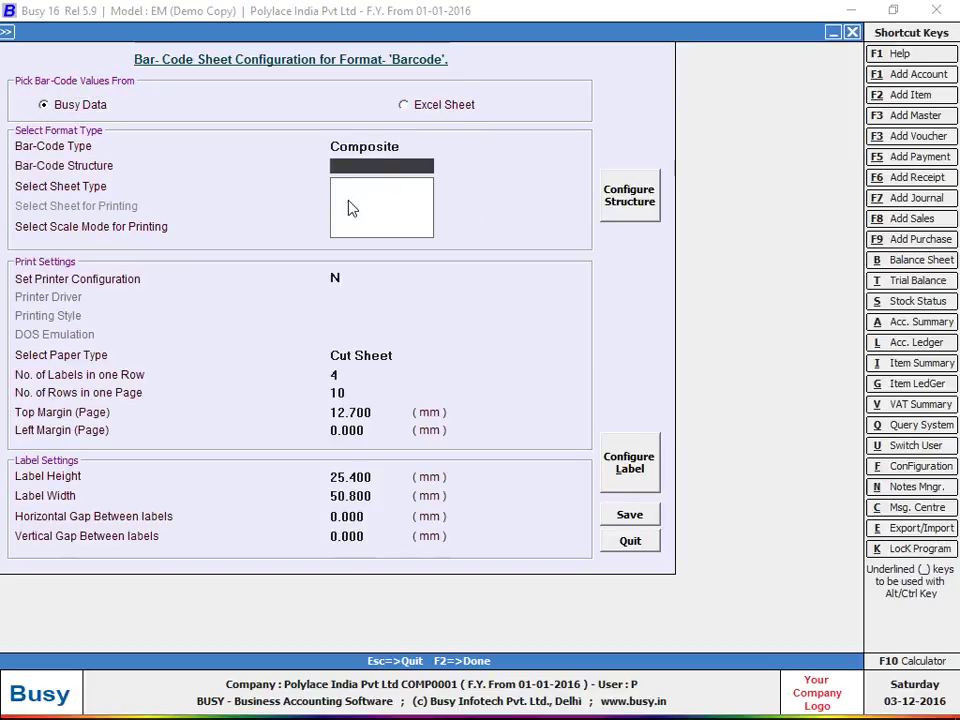
{"action": "key", "text": "Escape"}
{"action": "key", "text": "Up"}
{"action": "key", "text": "Return"}
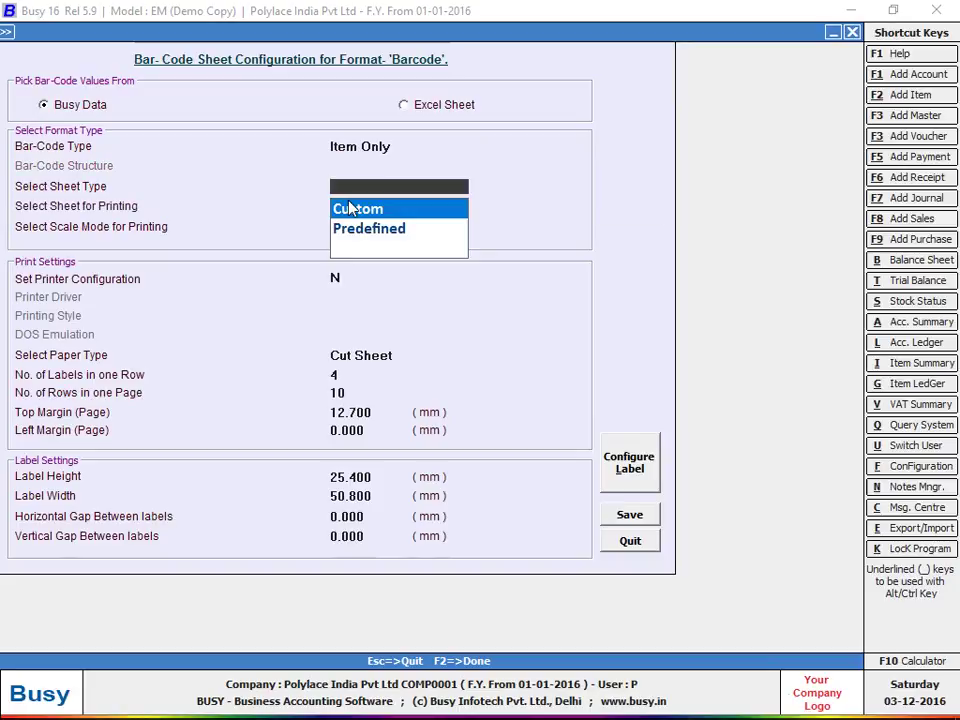
- Load the predefined A4ST 16 100S sheet values, switch the sheet type back to Custom and keep the Millimeter scale mode
{"action": "key", "text": "Down"}
{"action": "key", "text": "Return"}
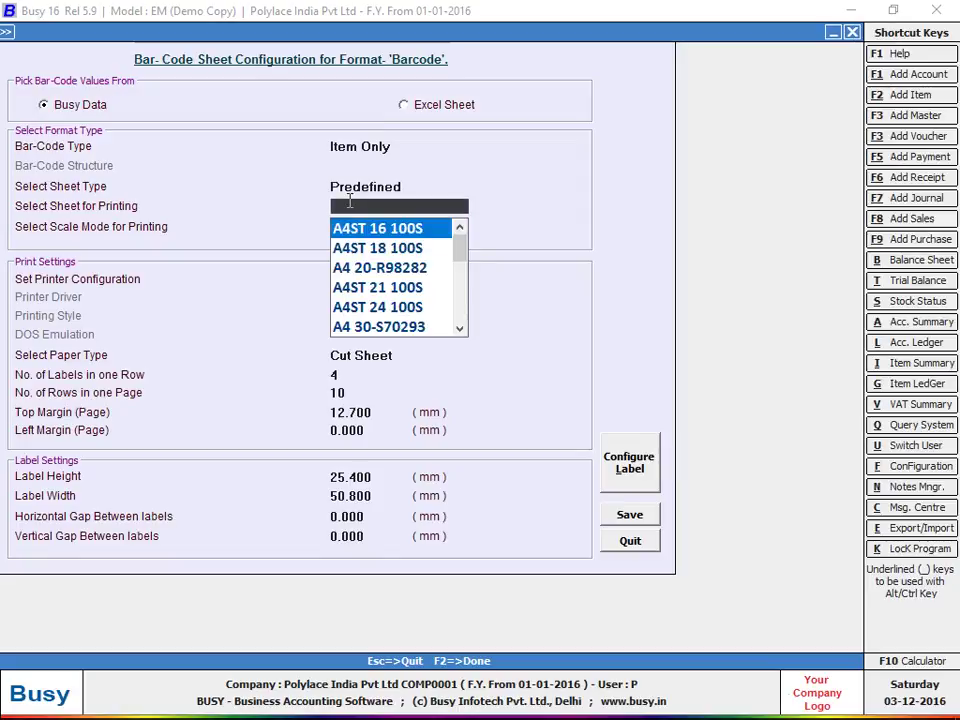
{"action": "key", "text": "Up"}
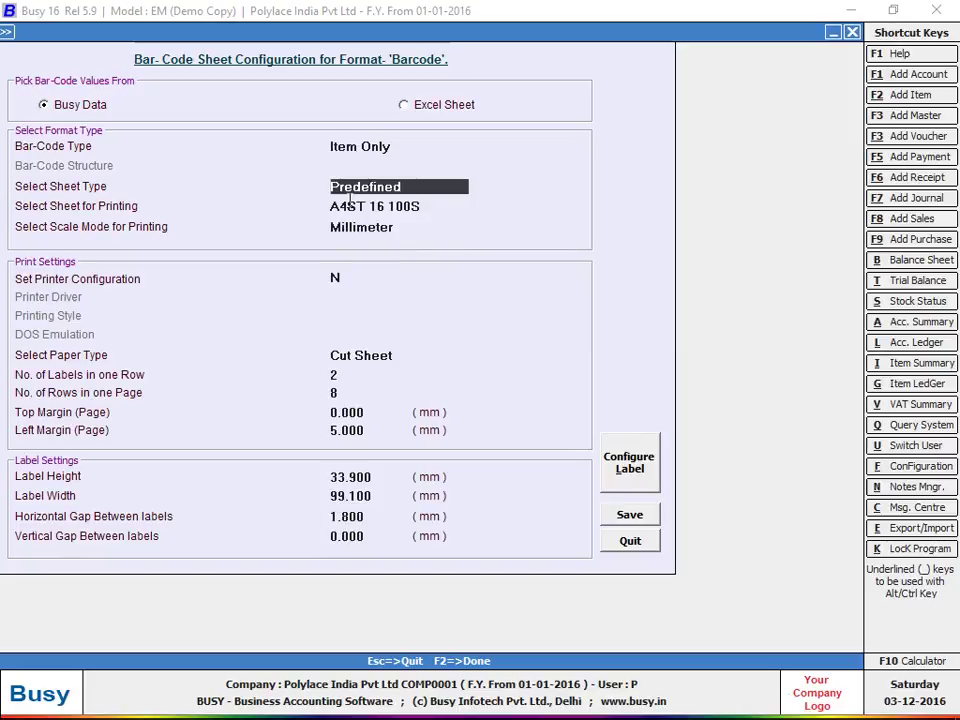
{"action": "key", "text": "Up"}
{"action": "key", "text": "Return"}
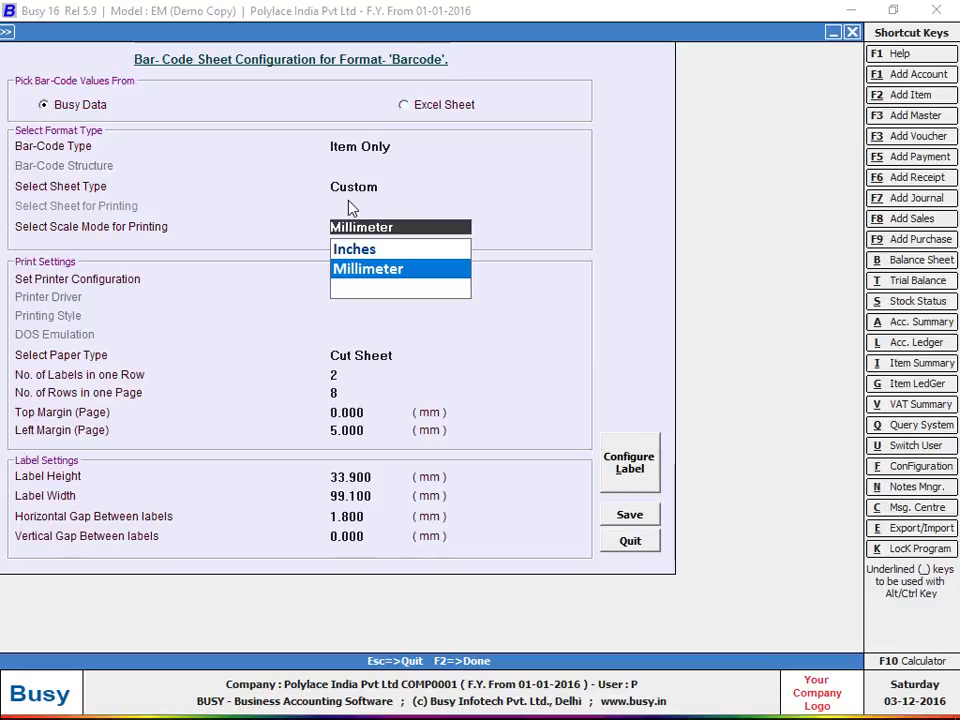
{"action": "key", "text": "Return"}
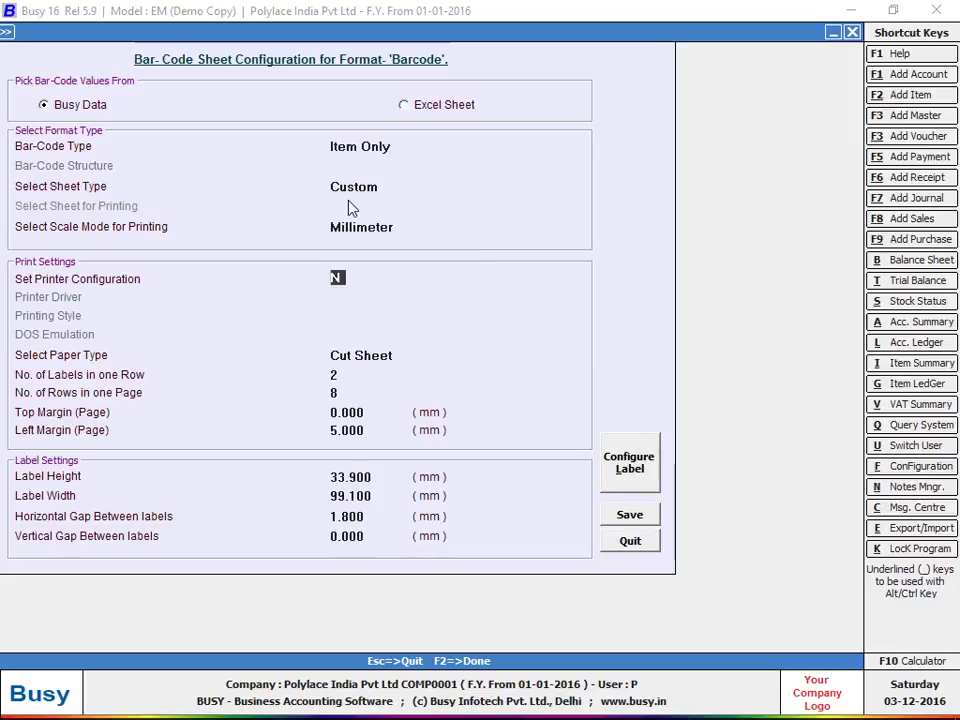
- Enable printer configuration with Aloof Laser Printer and the Windows printing style, and set the paper type to Continuous Roll
{"action": "type", "text": "Y"}
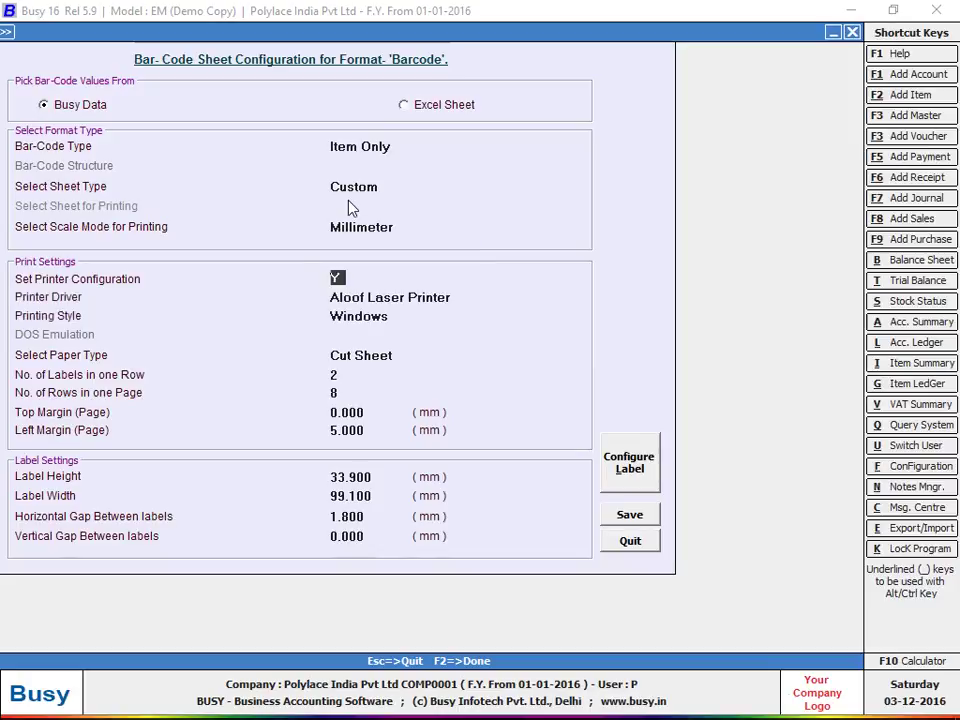
{"action": "key", "text": "Return"}
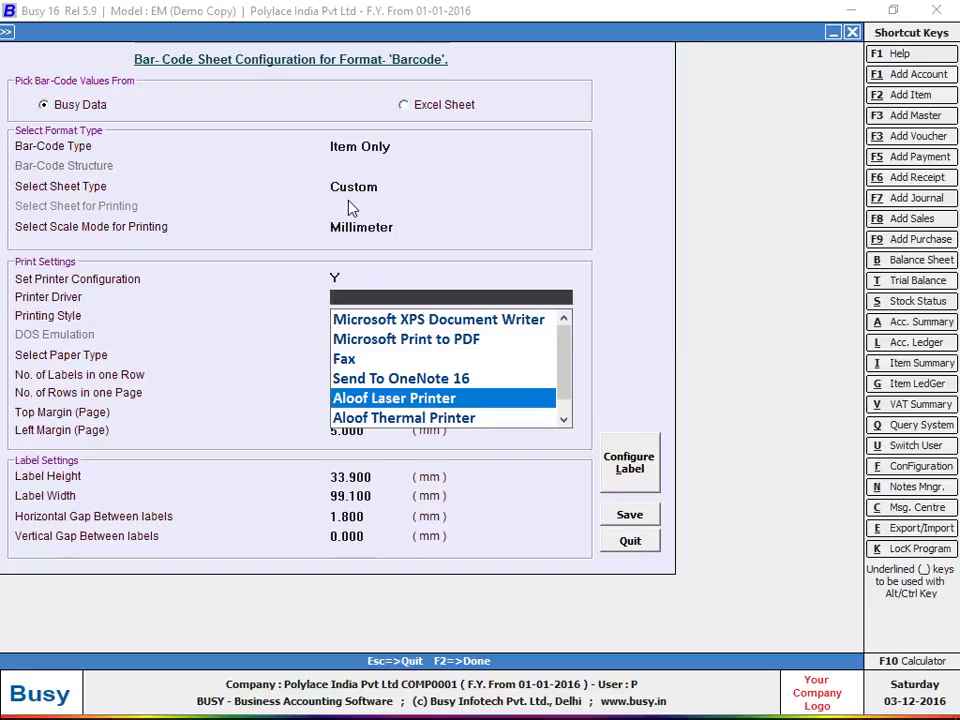
{"action": "type", "text": "S"}
{"action": "key", "text": "Down"}
{"action": "key", "text": "Return"}
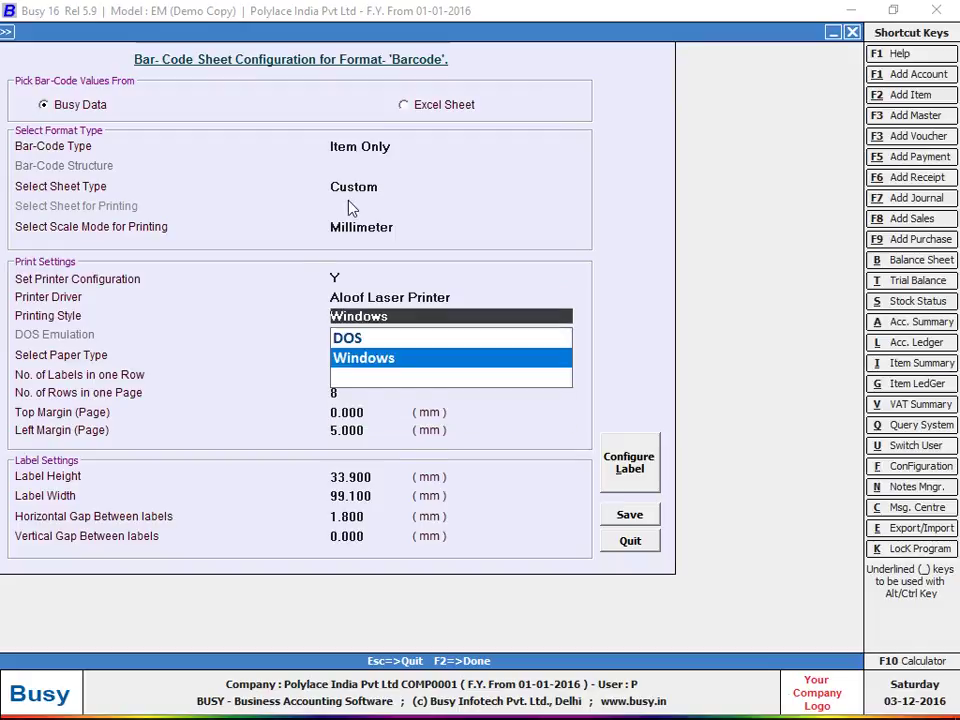
{"action": "key", "text": "Return"}
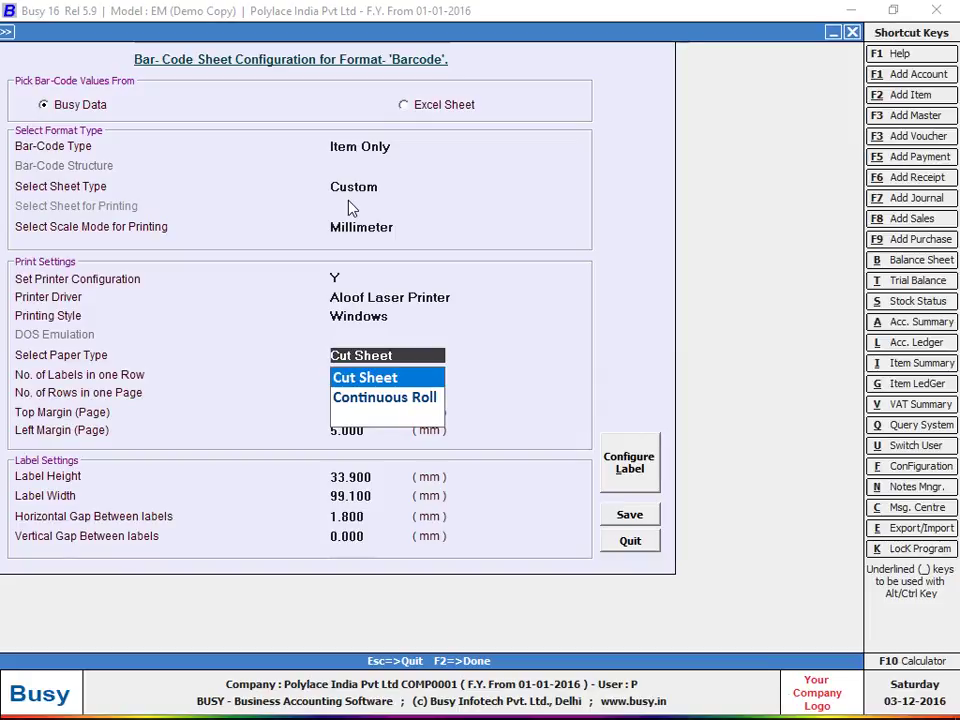
{"action": "key", "text": "Down"}
{"action": "key", "text": "Return"}
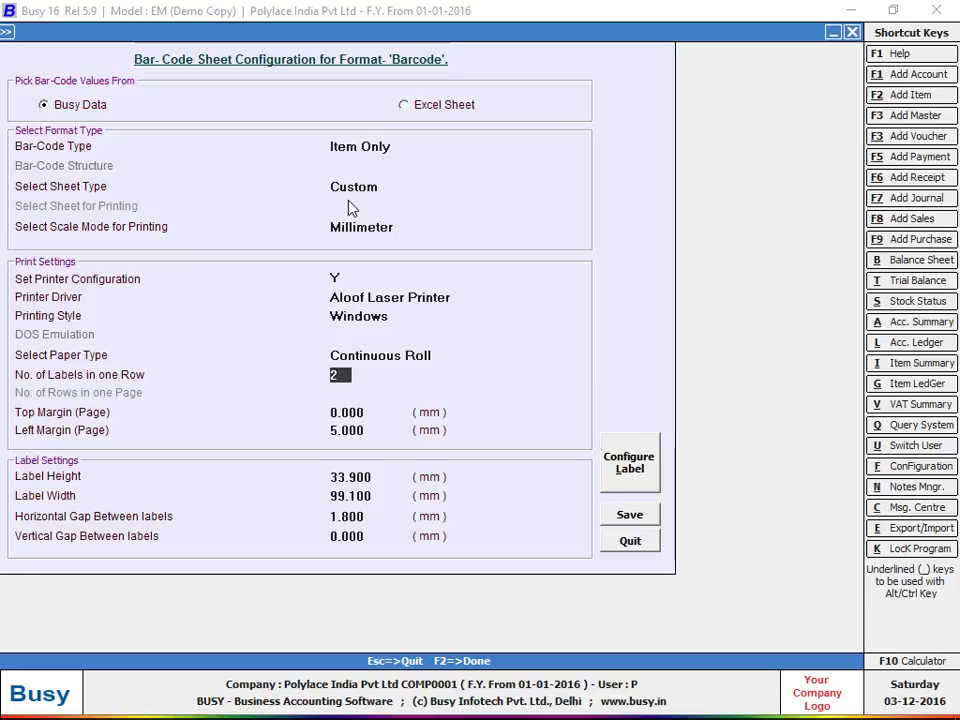
- Keep 2 labels per row and the existing margins and gaps, and set the label height to 50 mm and width to 75 mm
{"action": "key", "text": "Return"}
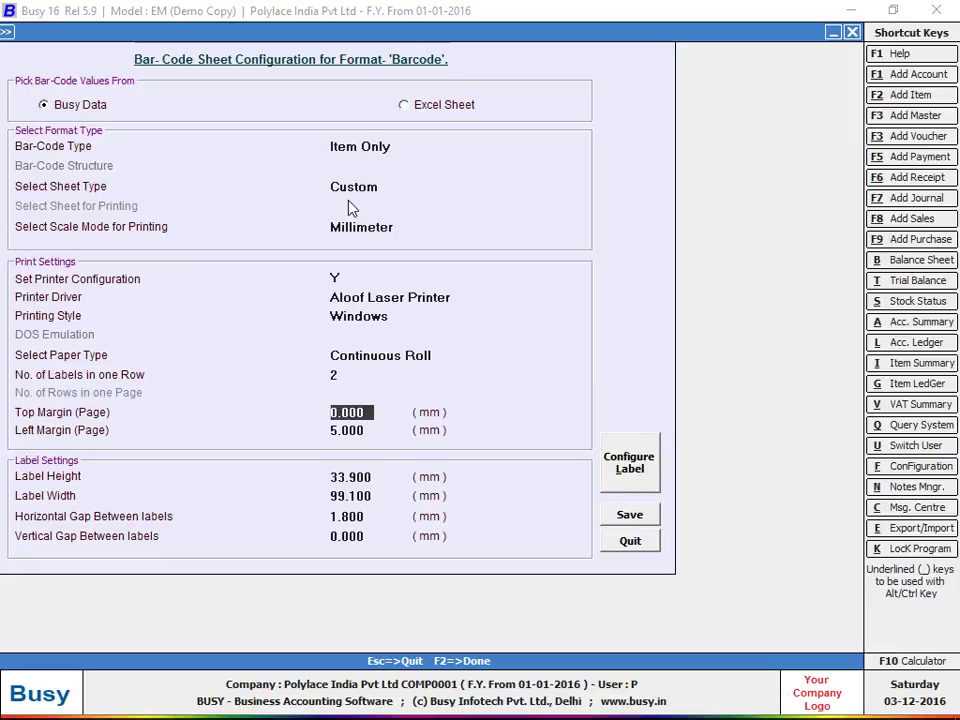
{"action": "key", "text": "Return"}
{"action": "key", "text": "Return"}
{"action": "type", "text": "50"}
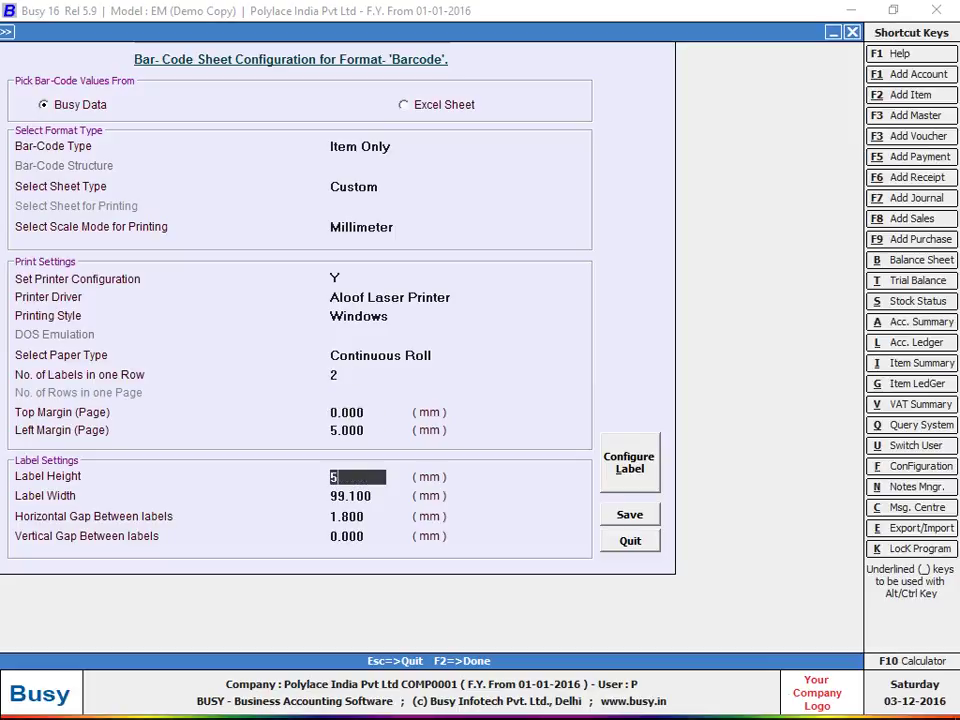
{"action": "key", "text": "Return"}
{"action": "type", "text": "75"}
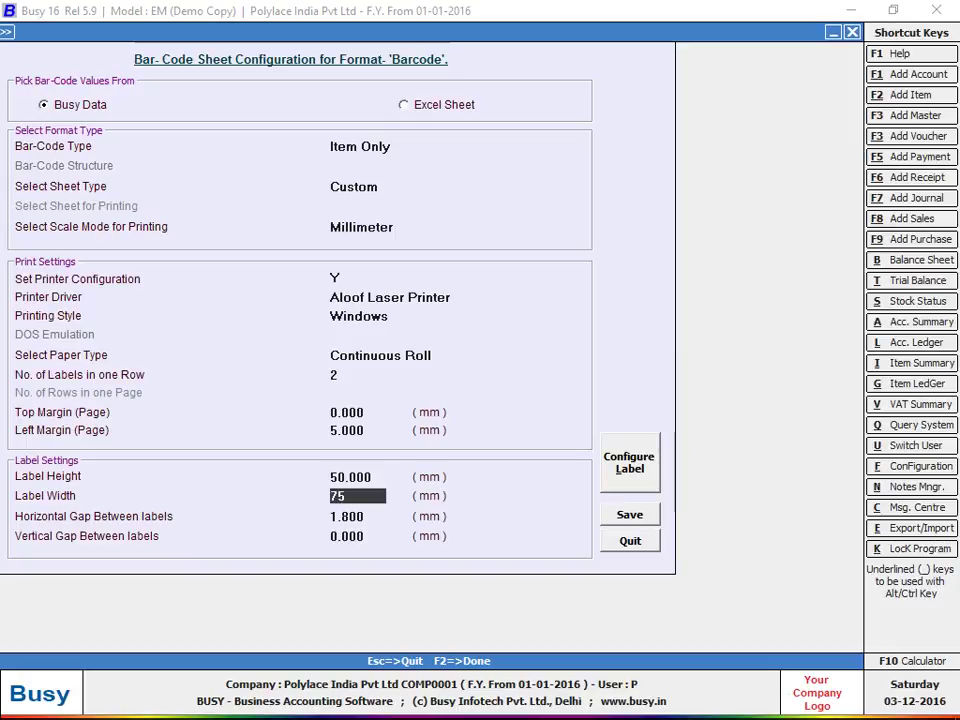
{"action": "key", "text": "Return"}
{"action": "key", "text": "Return"}
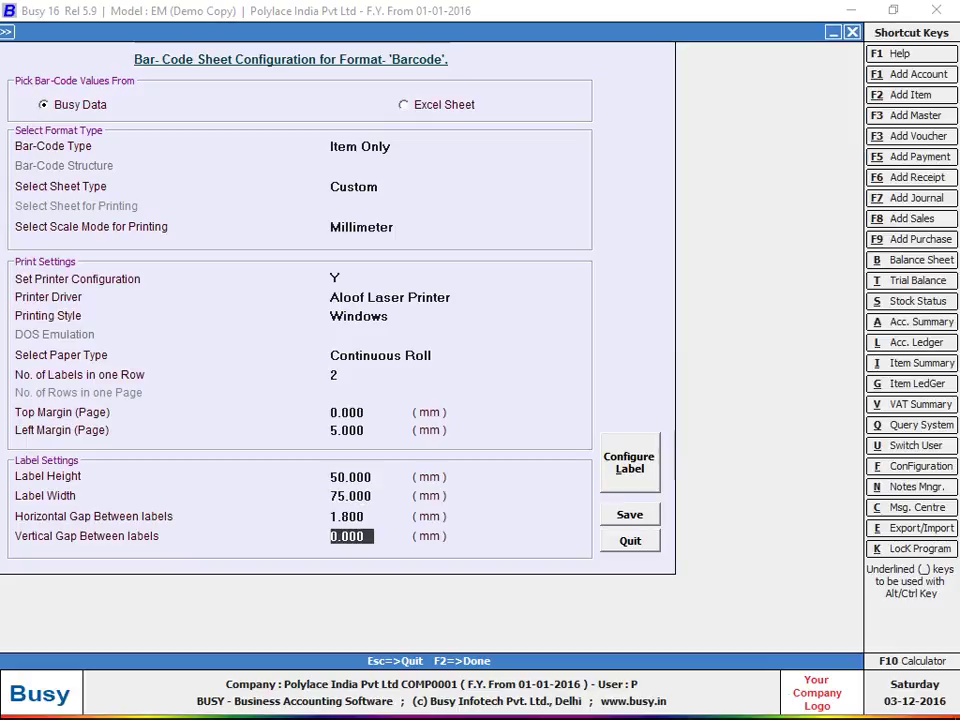
- View the label layout of the Barcode format and return to its sheet configuration
{"action": "key", "text": "Return"}
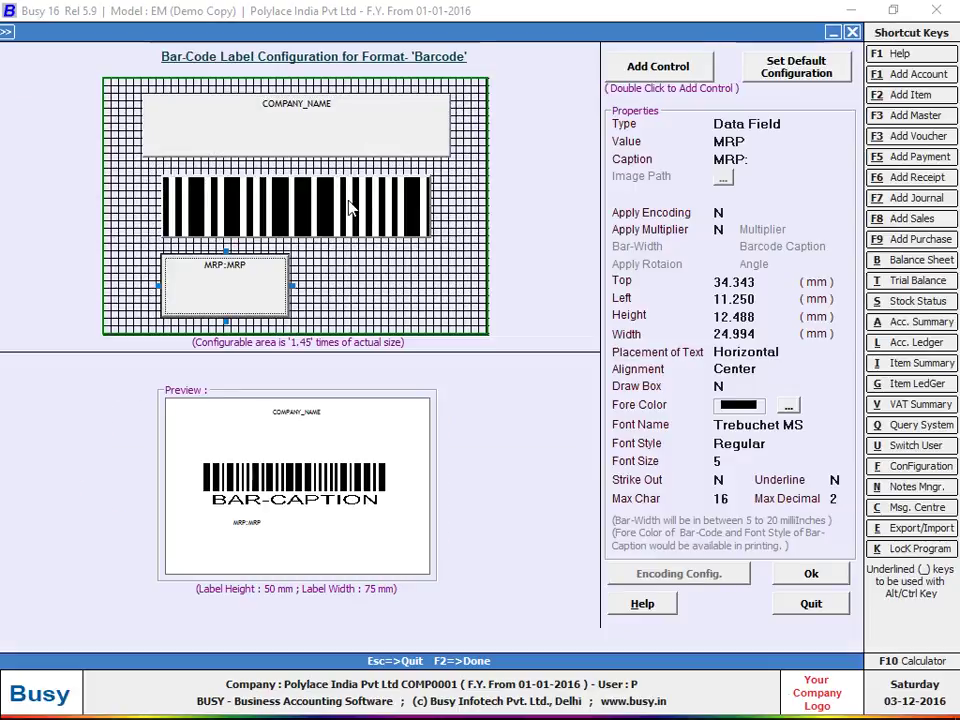
{"action": "key", "text": "Escape"}
{"action": "key", "text": "Return"}
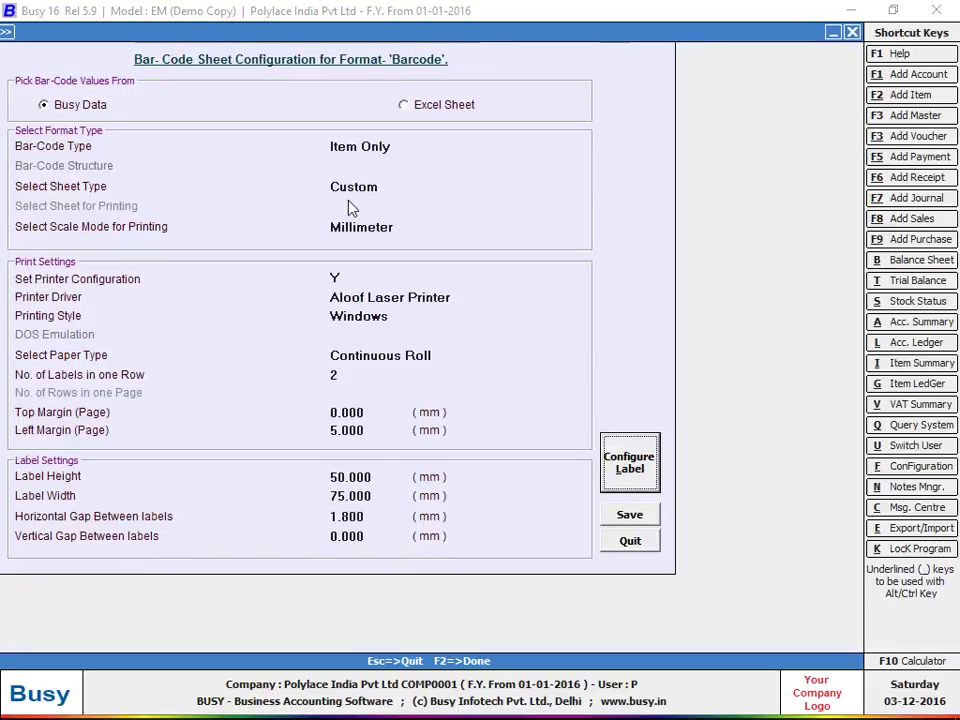
- Set the label height to 75 mm and width to 50 mm, keep the gaps, and proceed to the label configuration
{"action": "key", "text": "Up"}
{"action": "key", "text": "Up"}
{"action": "key", "text": "Up"}
{"action": "key", "text": "Up"}
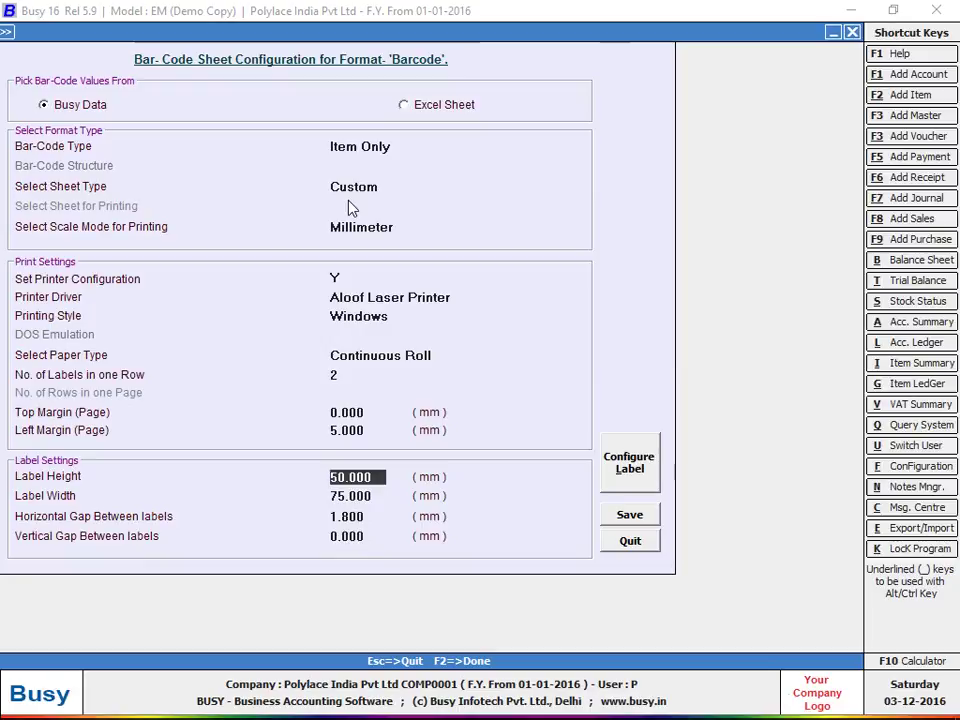
{"action": "type", "text": "75"}
{"action": "key", "text": "Return"}
{"action": "type", "text": "50"}
{"action": "key", "text": "Return"}
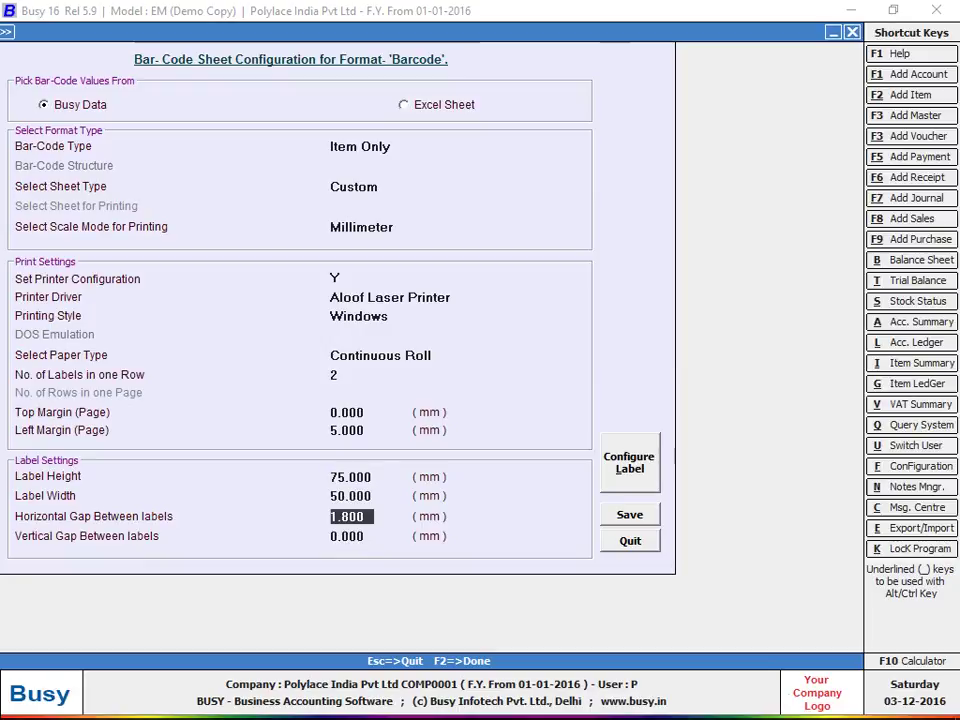
{"action": "key", "text": "Return"}
{"action": "key", "text": "Return"}
{"action": "key", "text": "Return"}
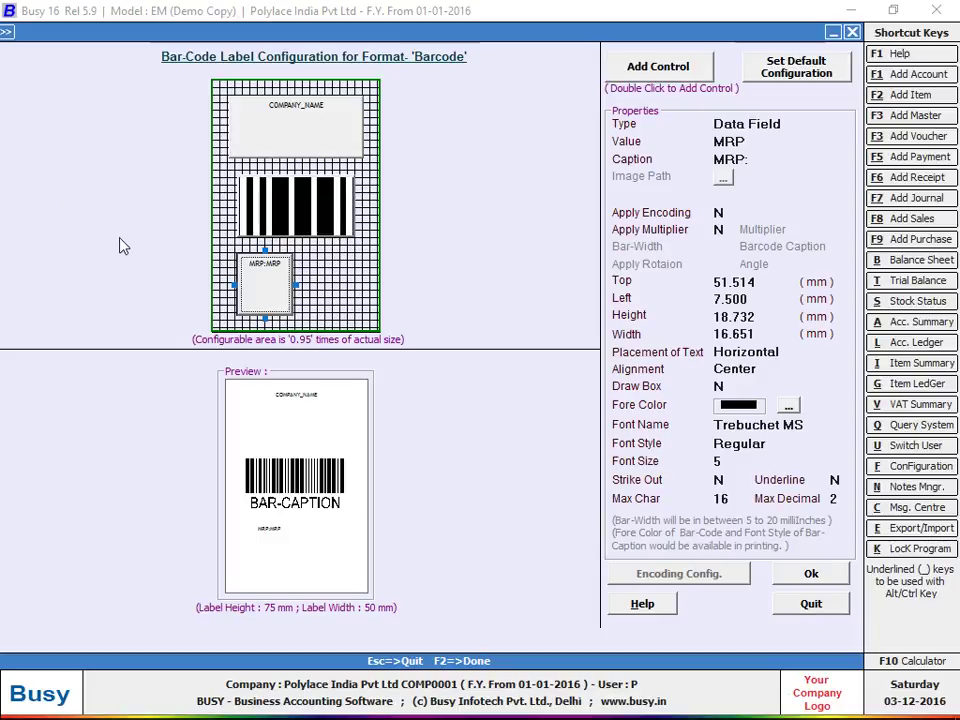
- Delete the company name, bar-code and MRP controls from the label layout
{"action": "left_click", "coordinate": [177, 125]}
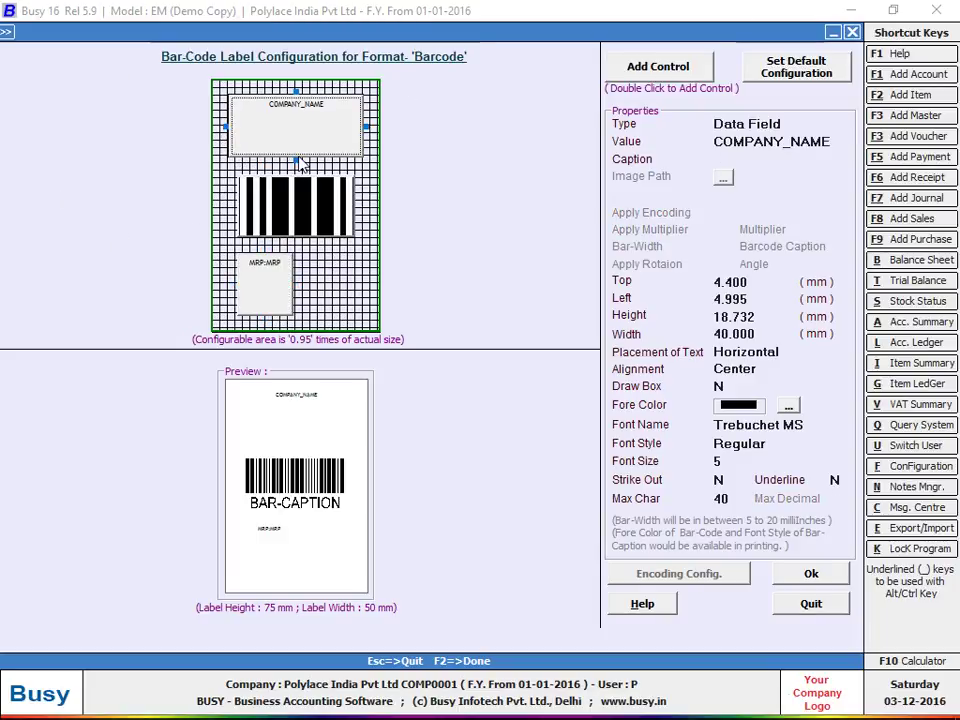
{"action": "key", "text": "Delete"}
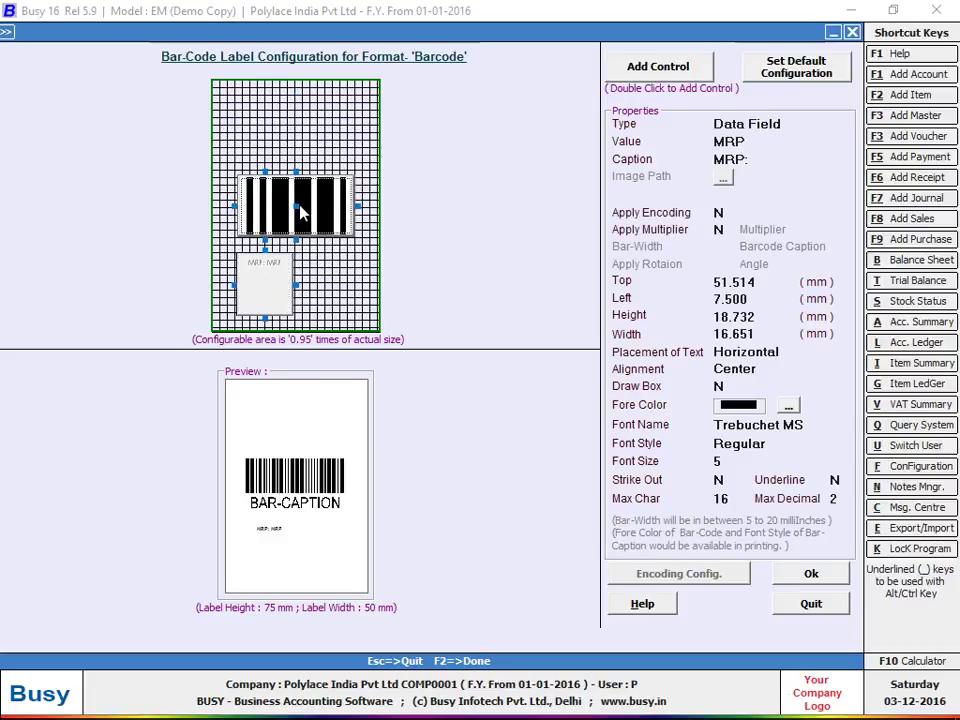
{"action": "key", "text": "Delete"}
{"action": "key", "text": "Delete"}
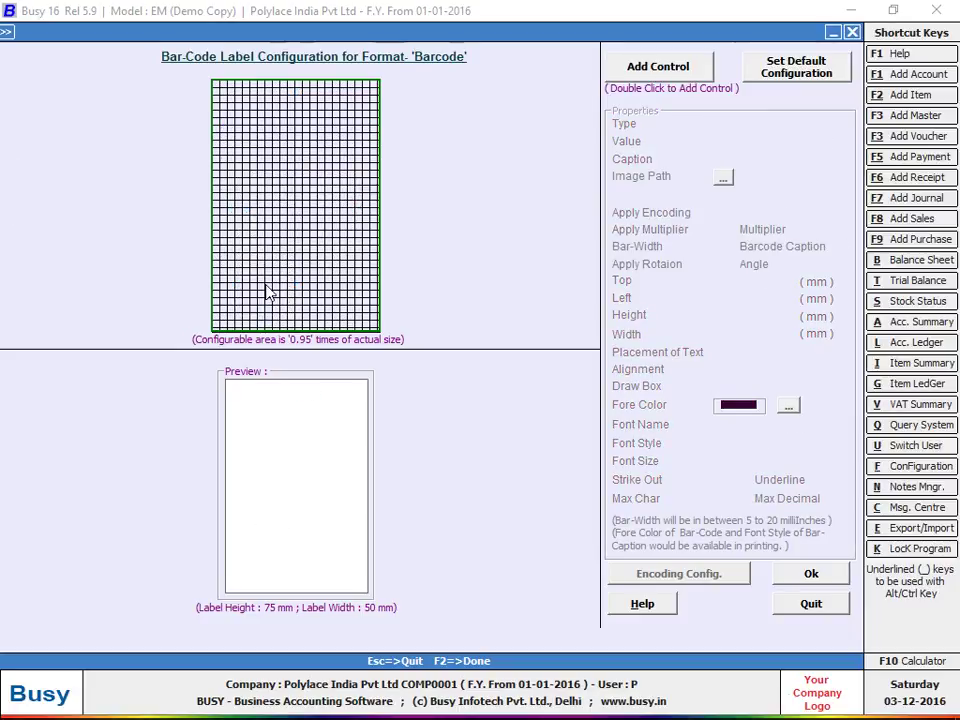
- Add a control, widen it to about 48.5 mm and place it about 0.9 mm from the label's top and 0.4 mm from its left edge
{"action": "double_click", "coordinate": [680, 64]}
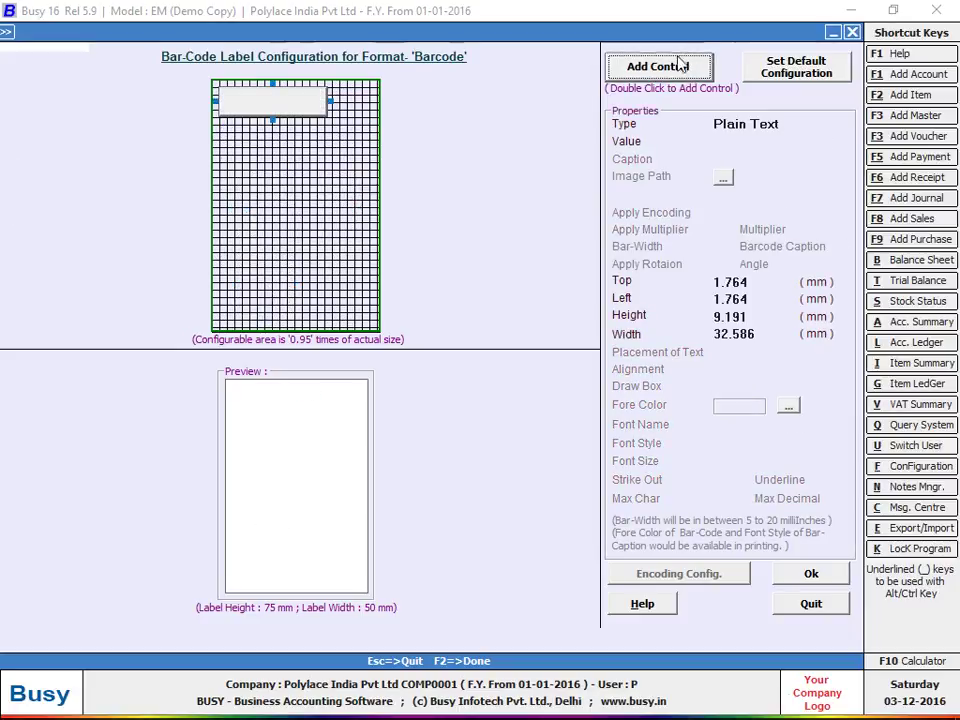
{"action": "left_click", "coordinate": [325, 117]}
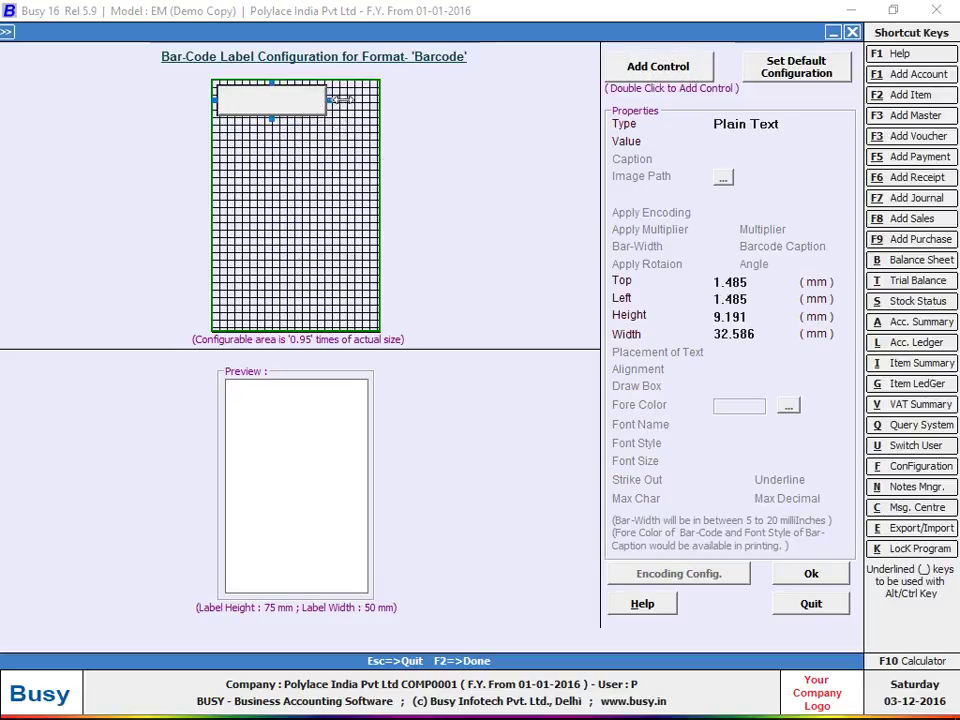
{"action": "left_click_drag", "start_coordinate": [327, 98], "coordinate": [390, 97]}
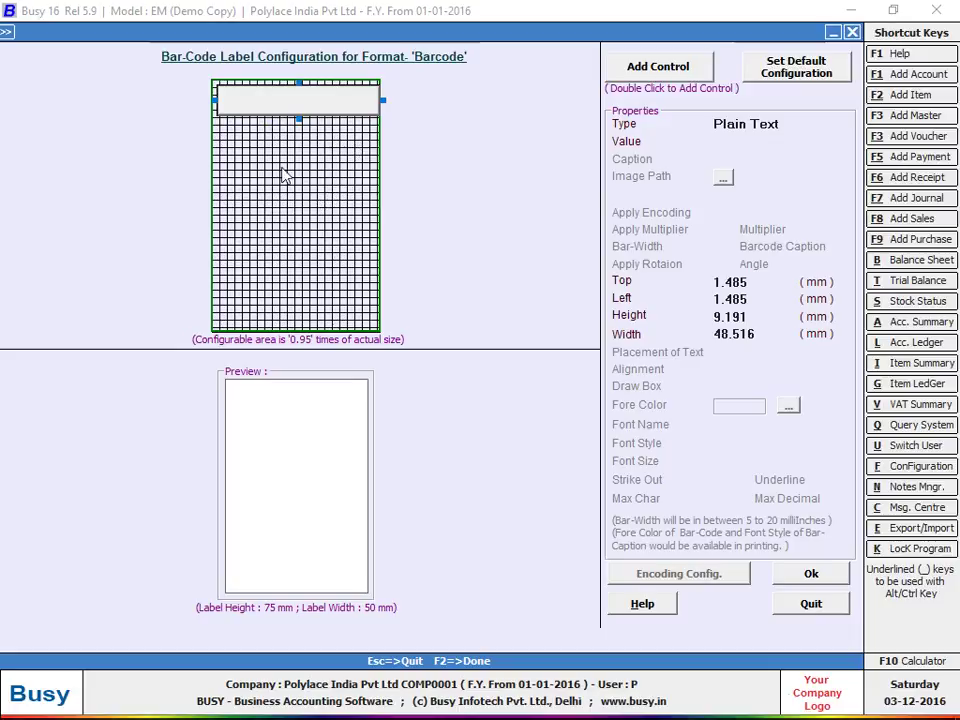
{"action": "left_click_drag", "start_coordinate": [283, 110], "coordinate": [279, 107]}
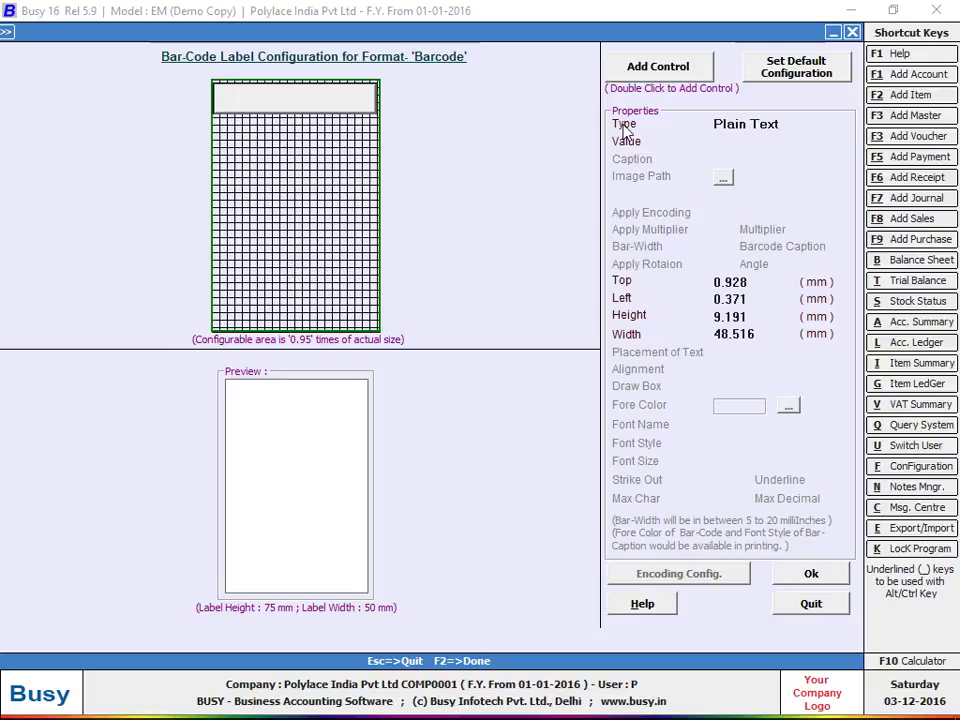
- Make the new control a Data Field with the value ITEM_NAME
{"action": "left_click", "coordinate": [339, 101]}
{"action": "left_click", "coordinate": [768, 140]}
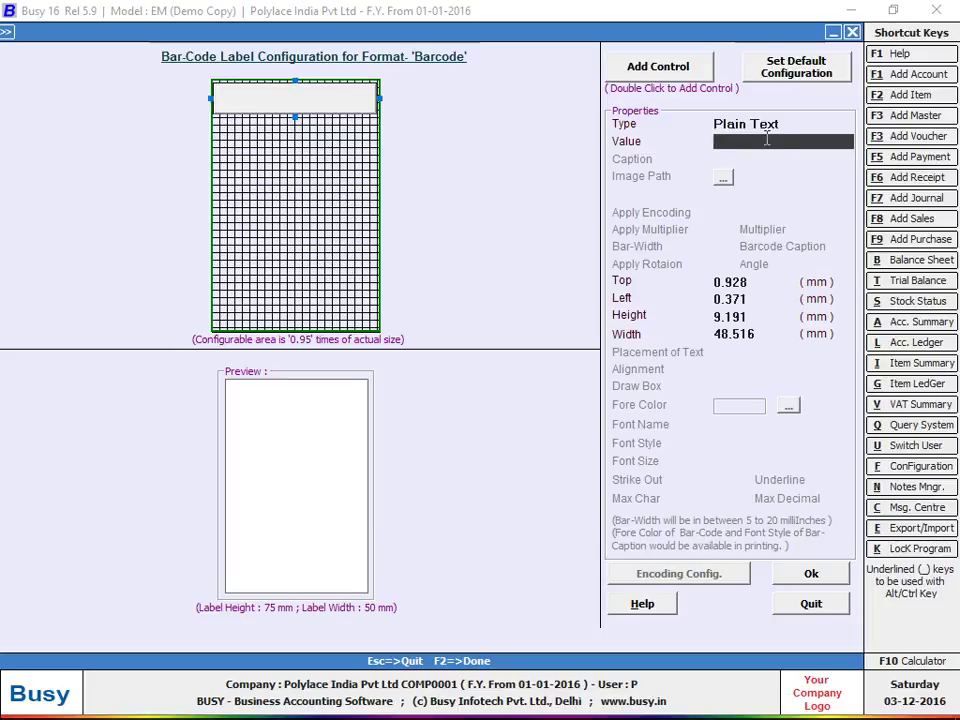
{"action": "left_click", "coordinate": [780, 124]}
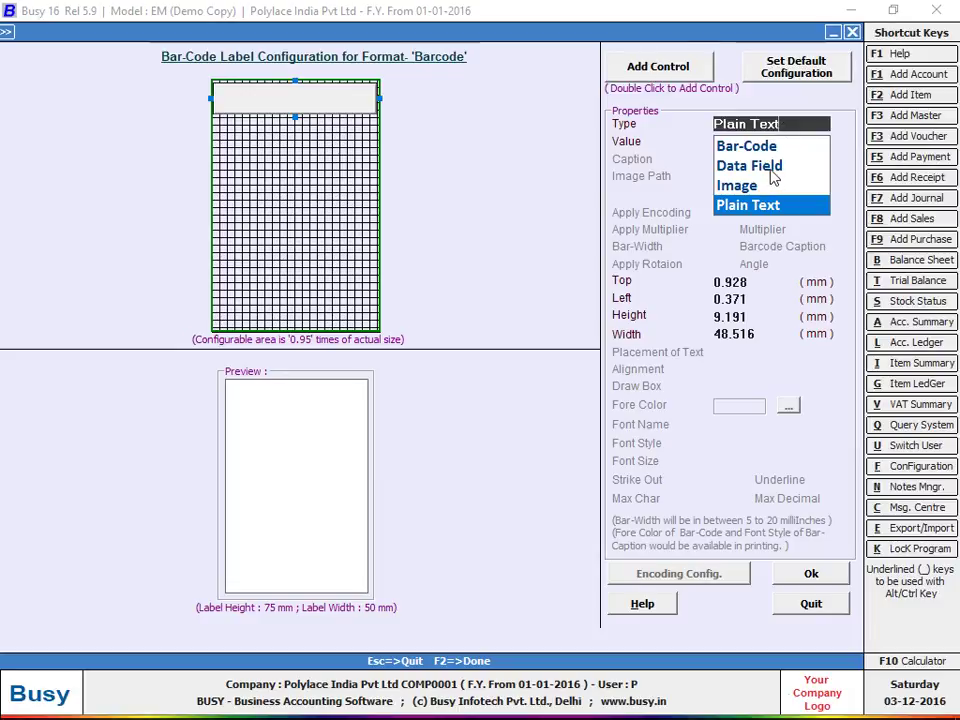
{"action": "left_click", "coordinate": [771, 168]}
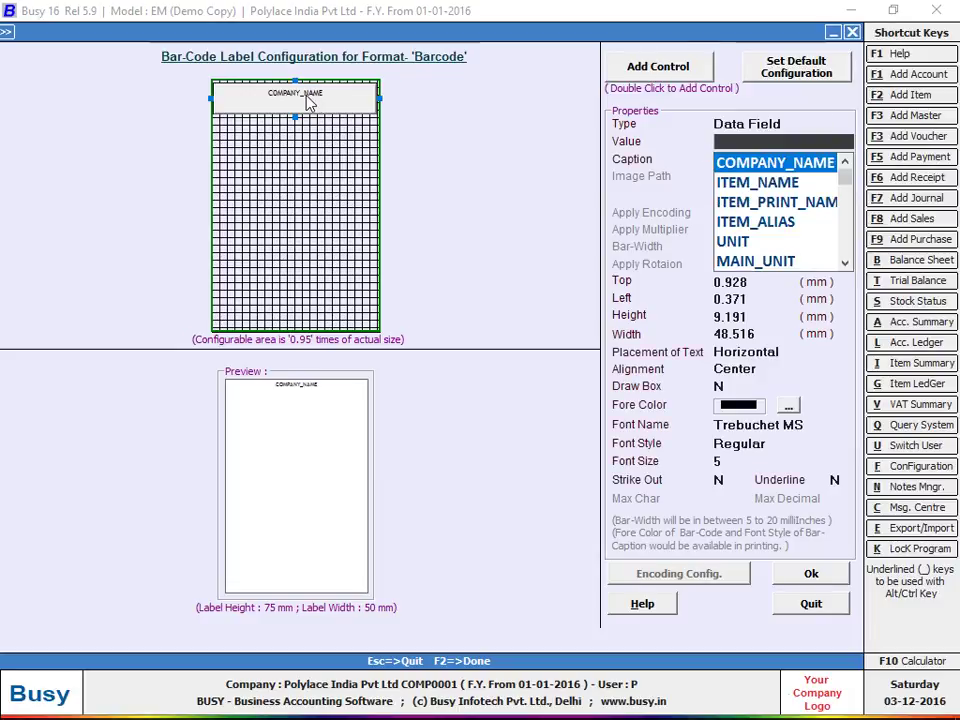
{"action": "left_click", "coordinate": [778, 185]}
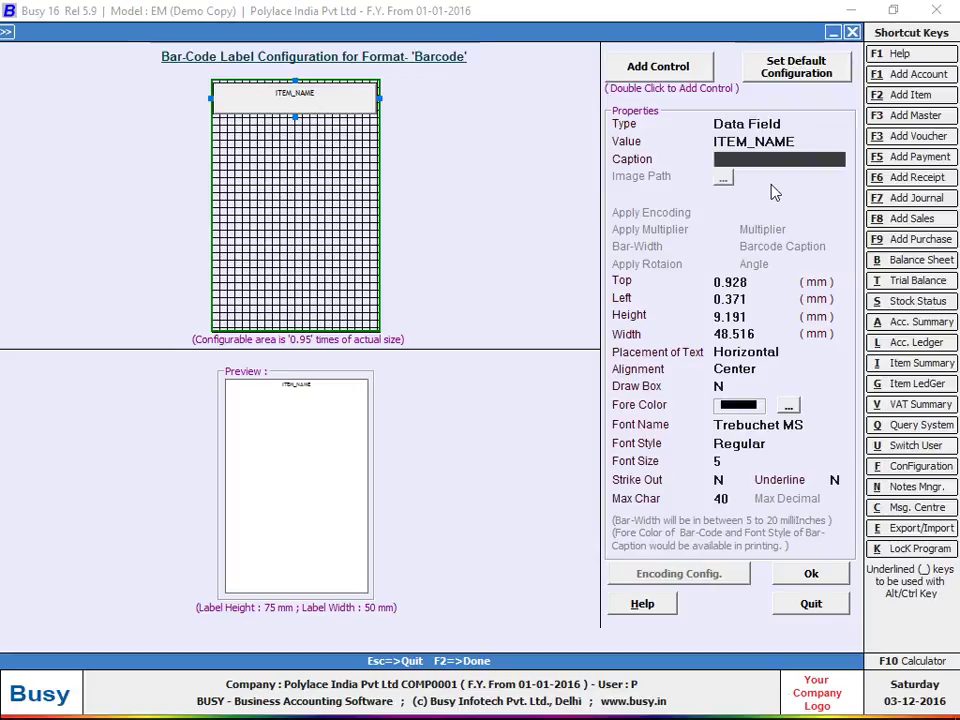
- Keep the item name's text placement Horizontal and its alignment Center
{"action": "left_click", "coordinate": [760, 352]}
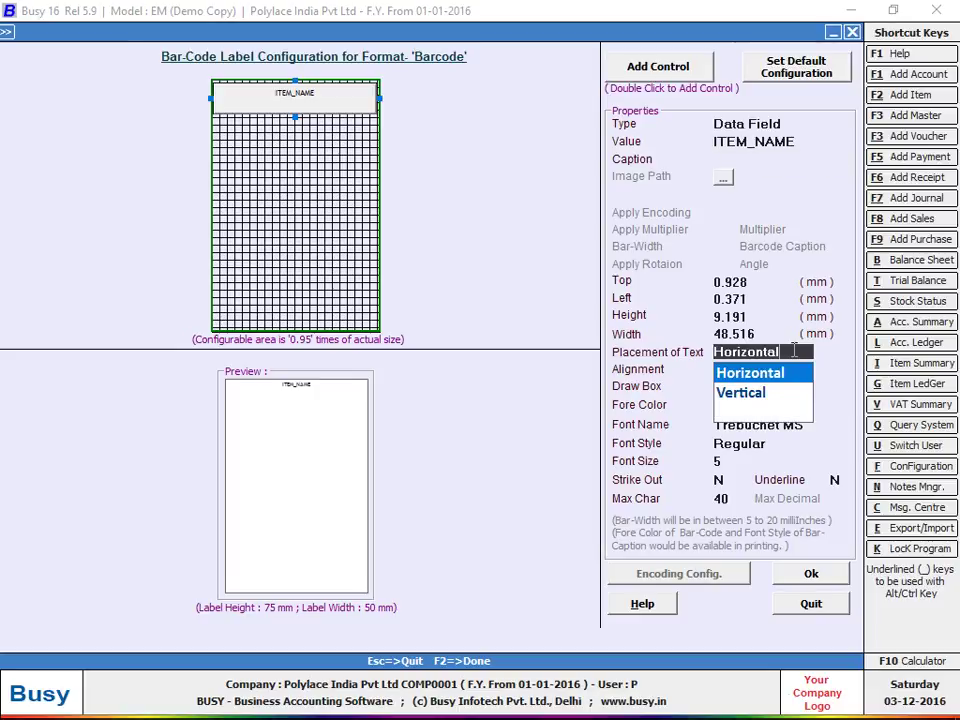
{"action": "left_click", "coordinate": [740, 371]}
{"action": "left_click", "coordinate": [762, 369]}
{"action": "left_click", "coordinate": [738, 430]}
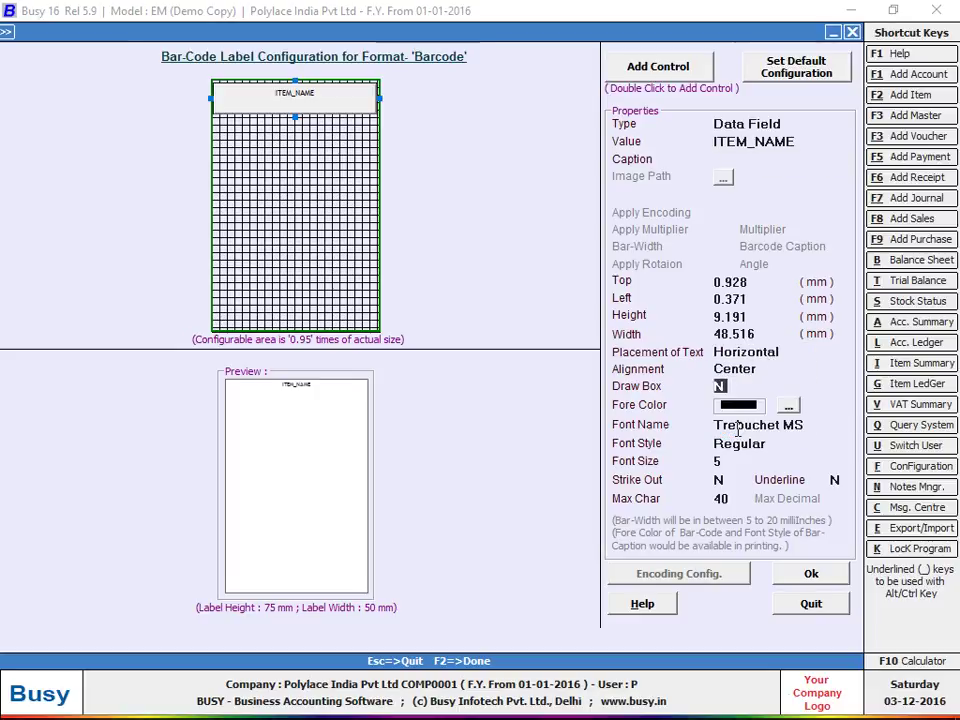
- Set the item name's font to Tahoma, Bold, size 8
{"action": "left_click", "coordinate": [740, 425]}
{"action": "left_click", "coordinate": [741, 486]}
{"action": "left_click", "coordinate": [740, 443]}
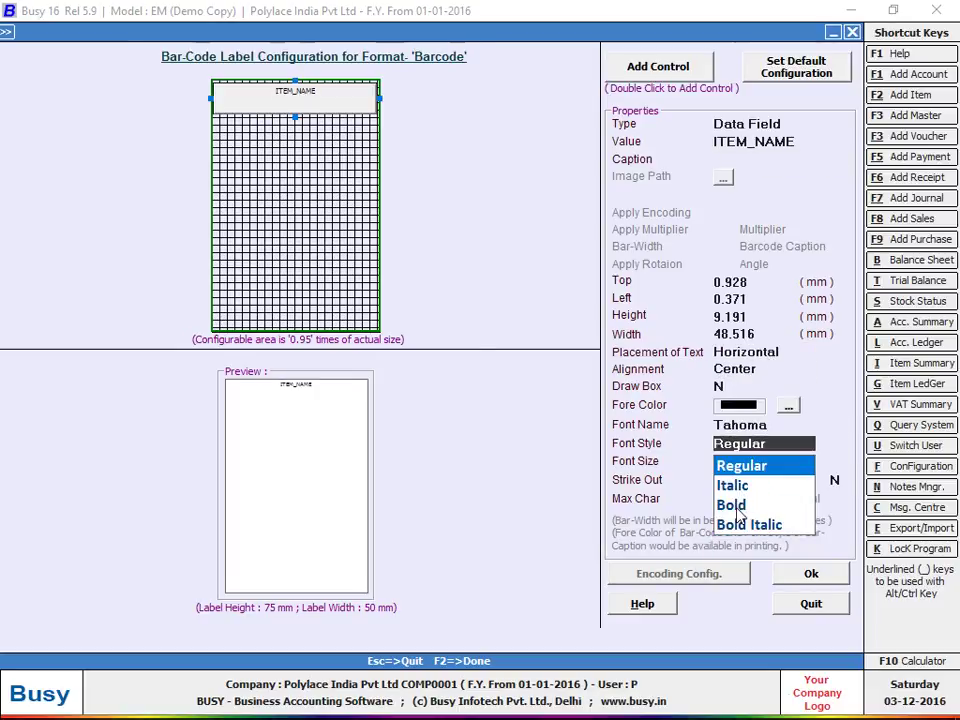
{"action": "left_click", "coordinate": [730, 504]}
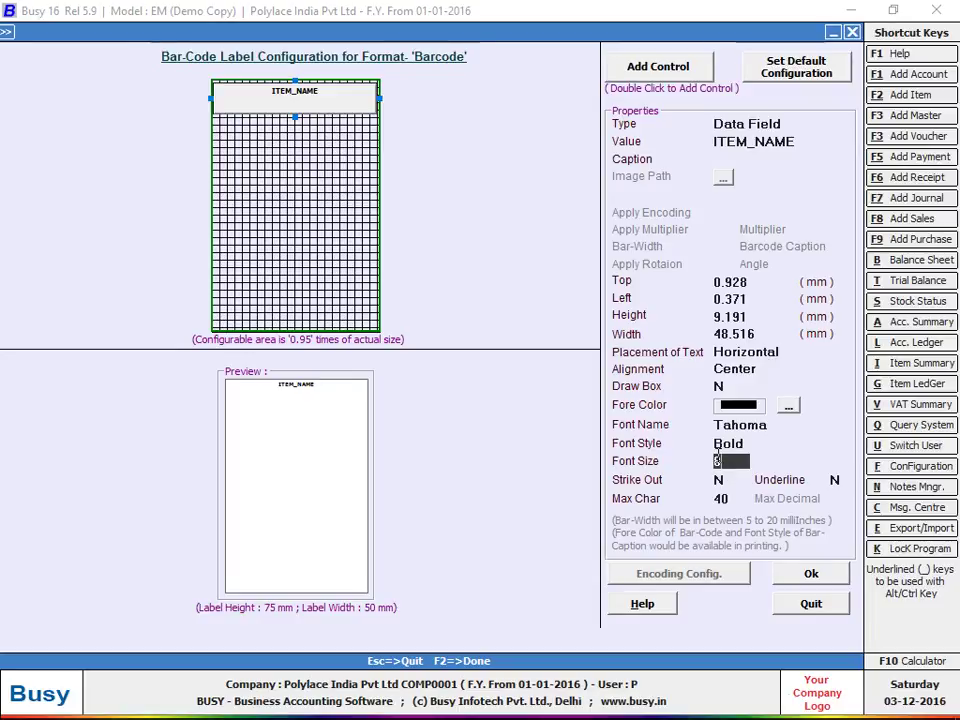
{"action": "type", "text": "8"}
{"action": "key", "text": "Return"}
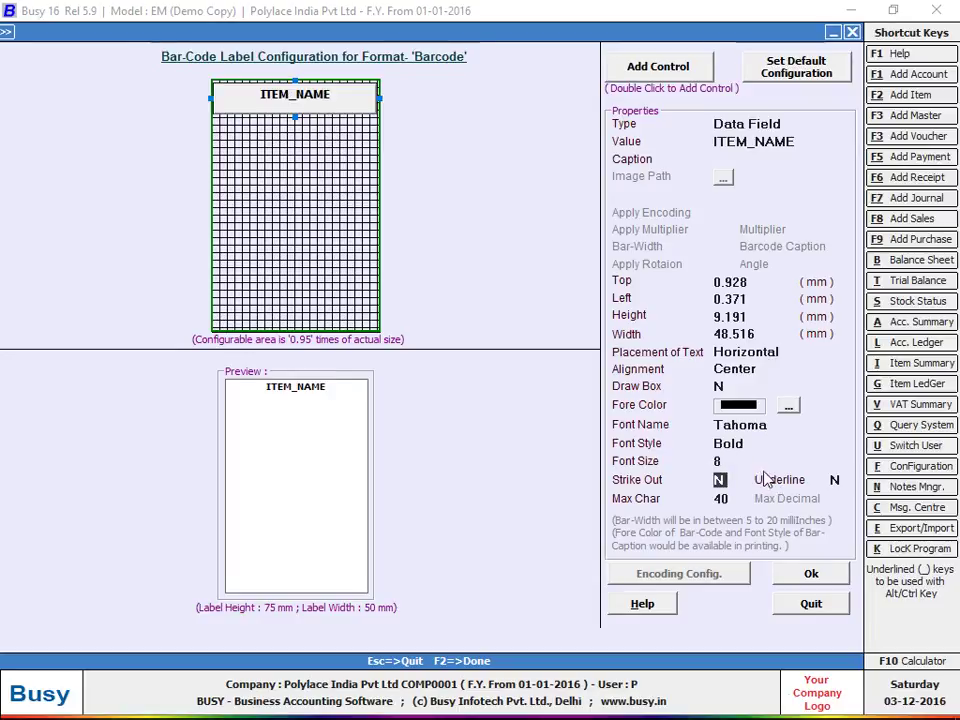
- Try Left and Right alignment on the item name and return it to Center
{"action": "left_click", "coordinate": [755, 368]}
{"action": "left_click", "coordinate": [728, 393]}
{"action": "left_click", "coordinate": [764, 370]}
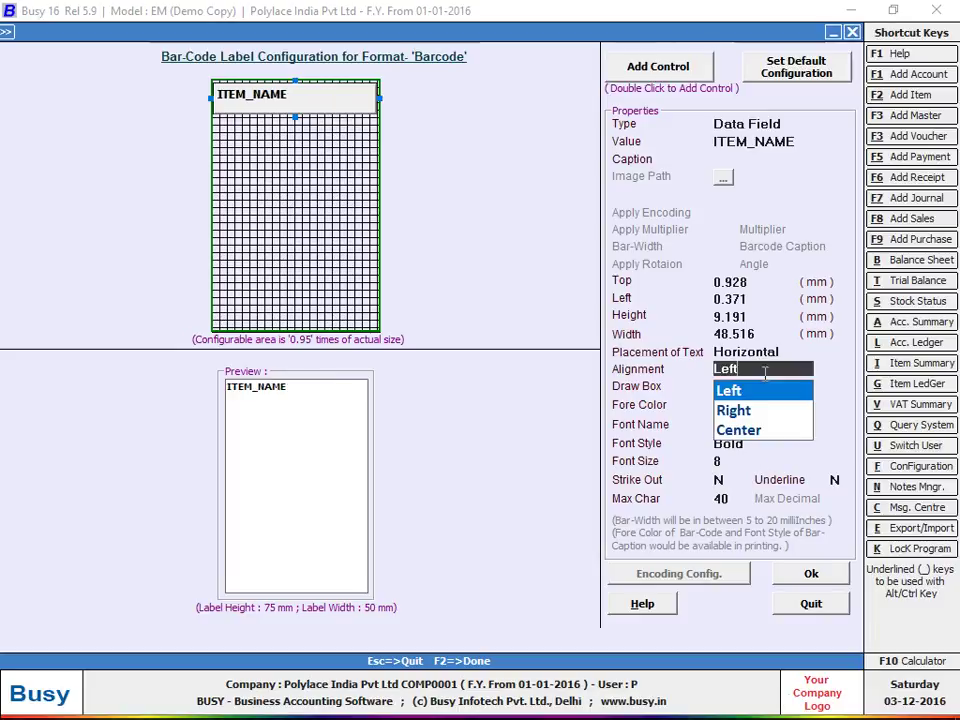
{"action": "left_click", "coordinate": [735, 409]}
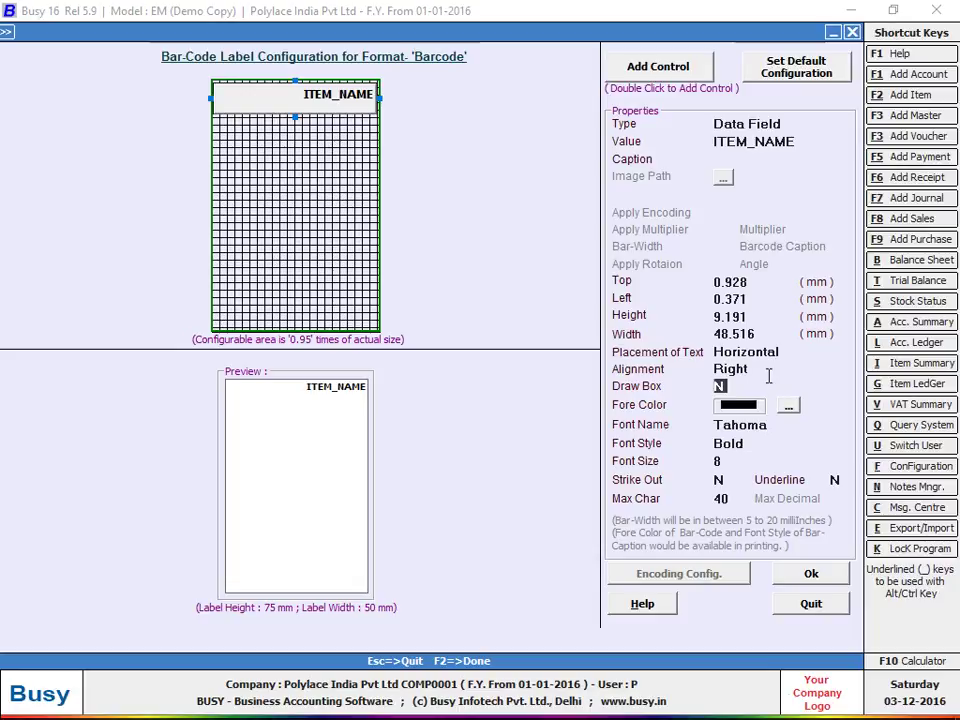
{"action": "left_click", "coordinate": [760, 370]}
{"action": "left_click", "coordinate": [735, 427]}
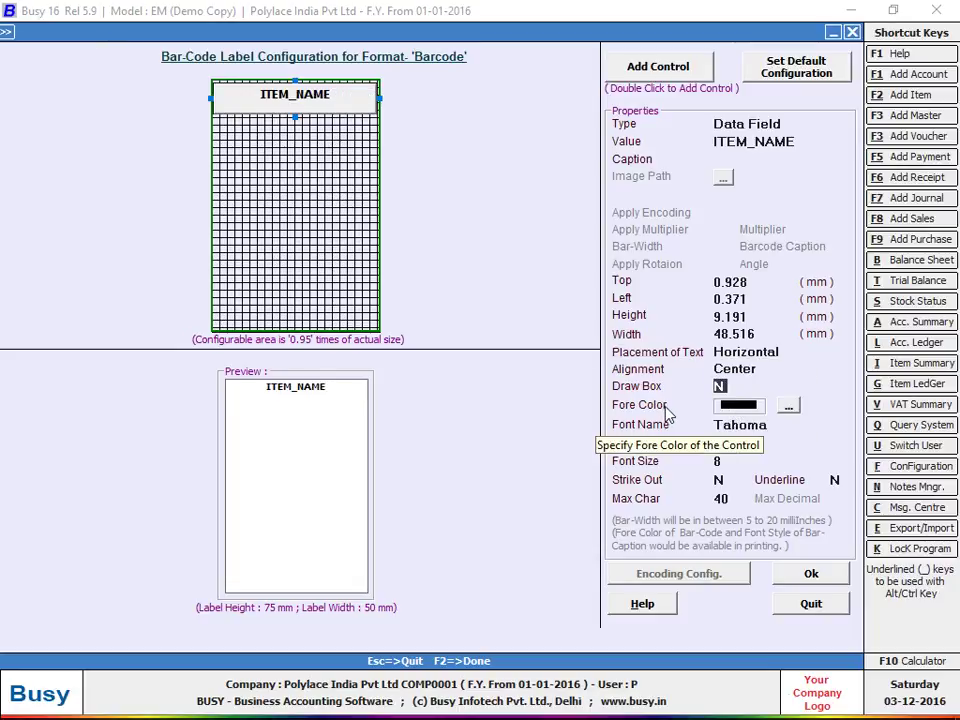
- Set the item name's fore color to red, trying out the drawn box and turning it off again
{"action": "key", "text": "y"}
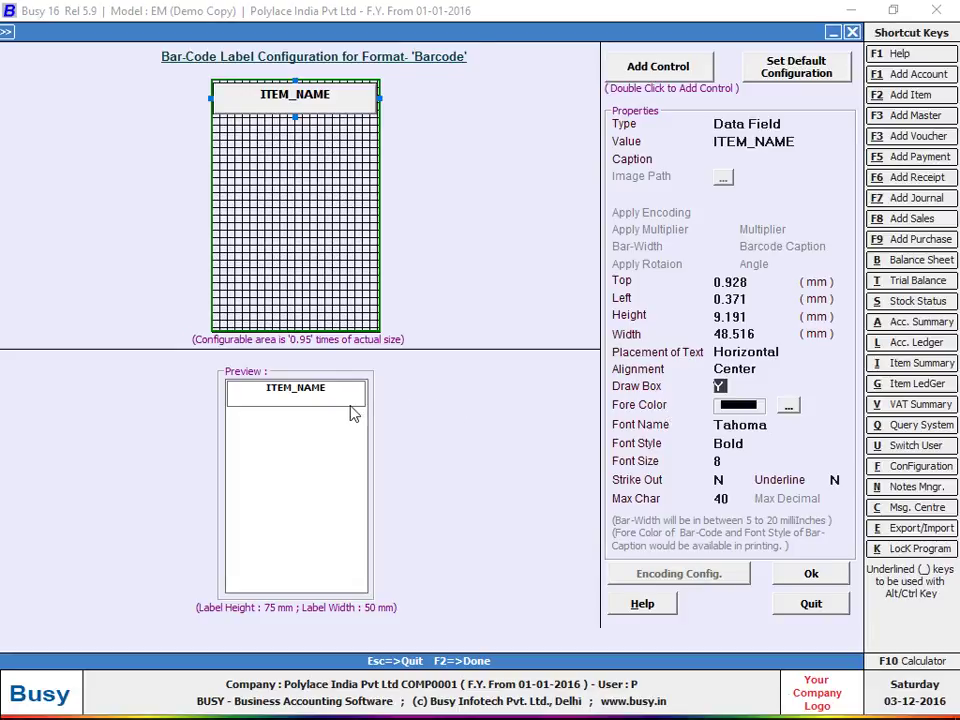
{"action": "left_click", "coordinate": [791, 409]}
{"action": "left_click", "coordinate": [20, 99]}
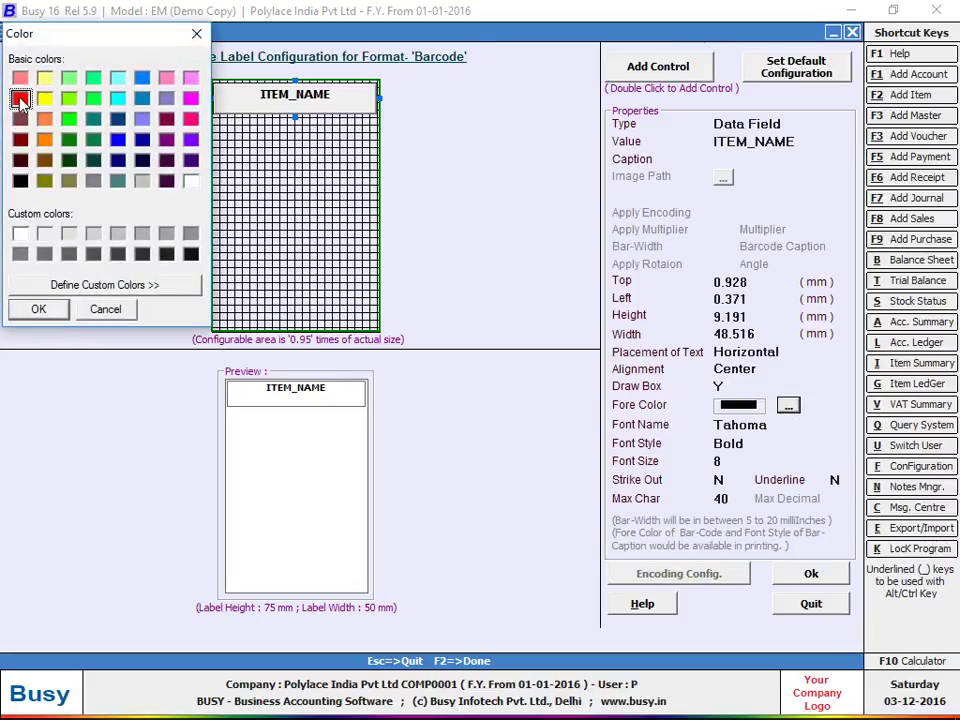
{"action": "left_click", "coordinate": [40, 309]}
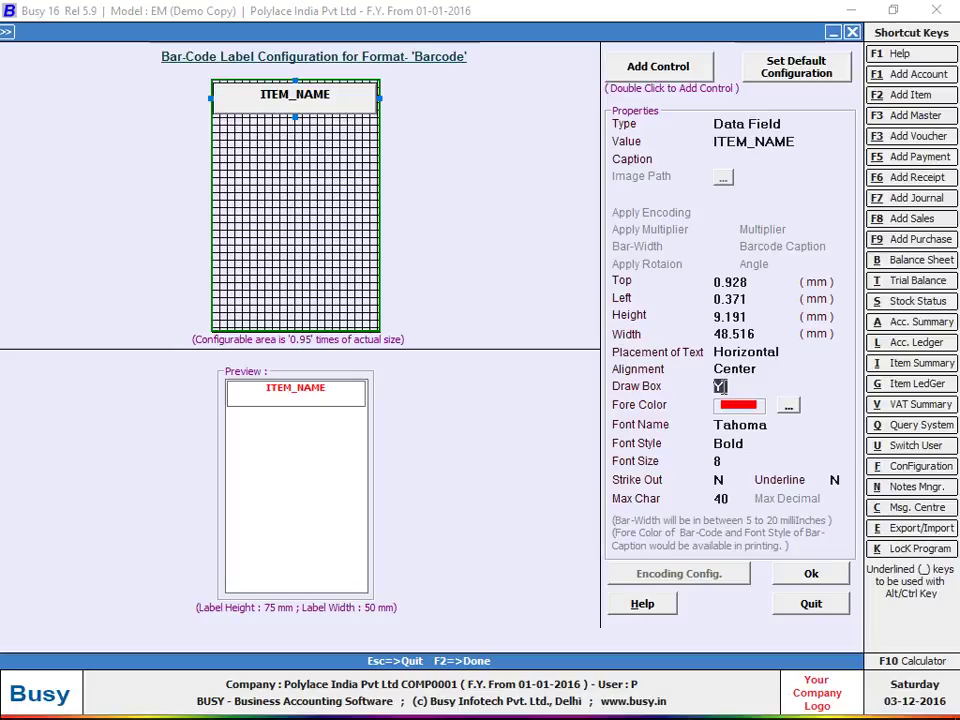
{"action": "type", "text": "N"}
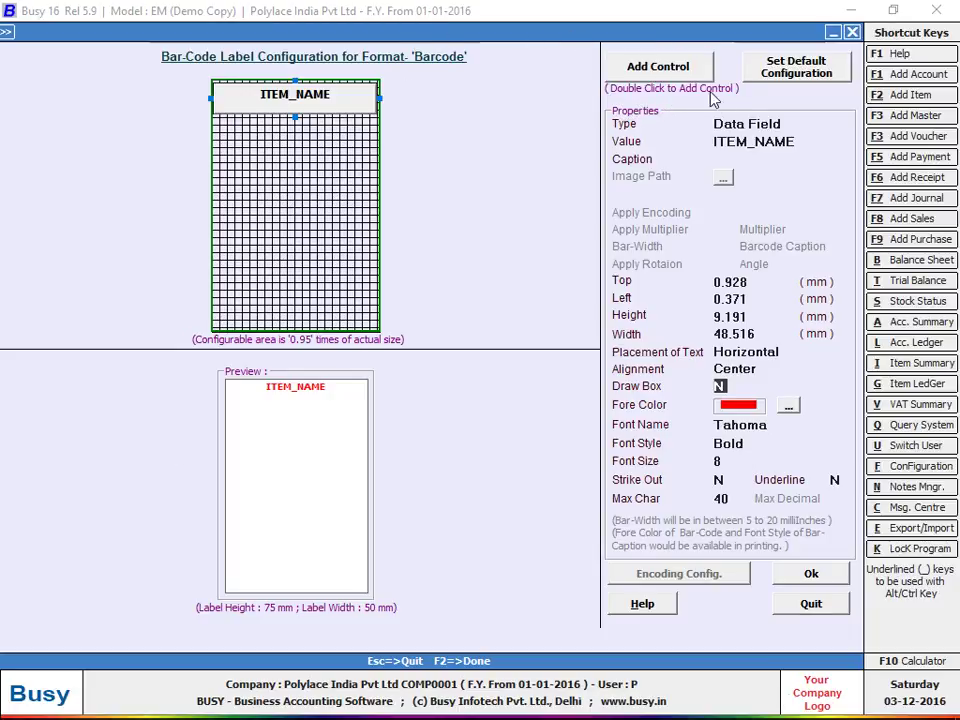
- Add a second control and place it under the item name, about 11.6 mm from the label's top and 0.5 mm from its left edge
{"action": "left_click", "coordinate": [676, 70]}
{"action": "left_click", "coordinate": [676, 70]}
{"action": "double_click", "coordinate": [676, 70]}
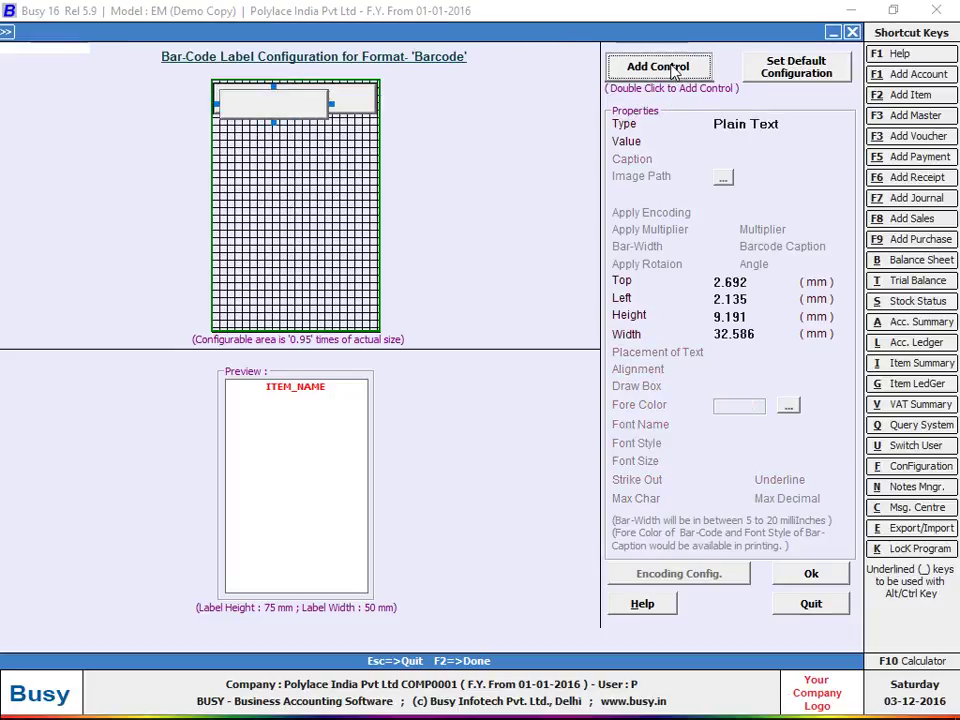
{"action": "left_click", "coordinate": [281, 136]}
{"action": "left_click_drag", "start_coordinate": [281, 136], "coordinate": [257, 148]}
{"action": "left_click", "coordinate": [587, 403]}
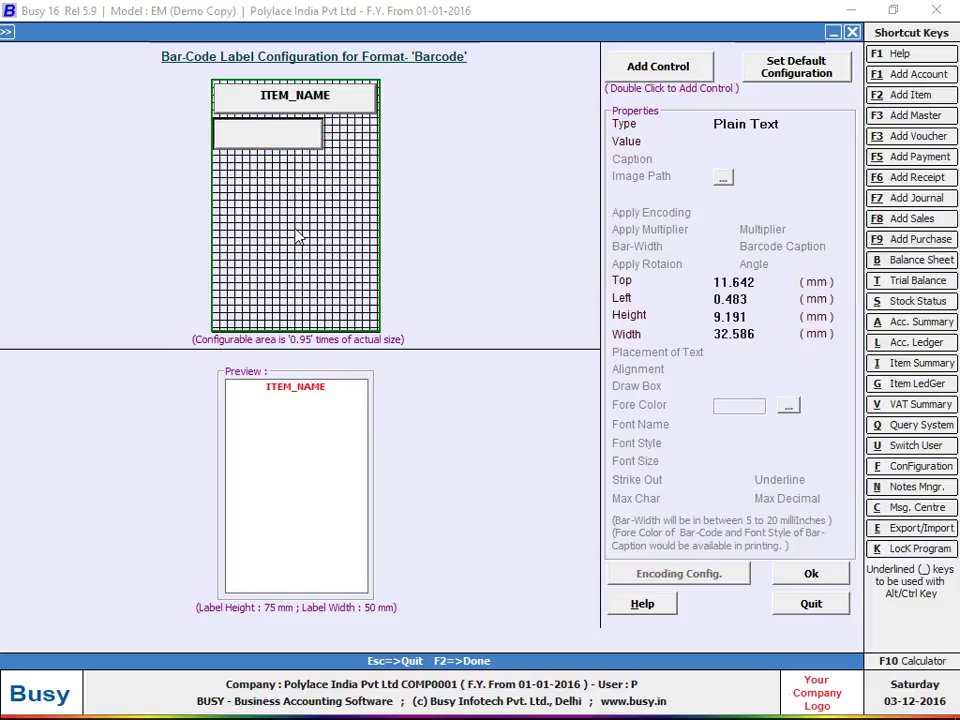
- Resize the second control to about 8.4 mm high and 43.7 mm wide
{"action": "left_click", "coordinate": [317, 141]}
{"action": "left_click_drag", "start_coordinate": [268, 151], "coordinate": [269, 149]}
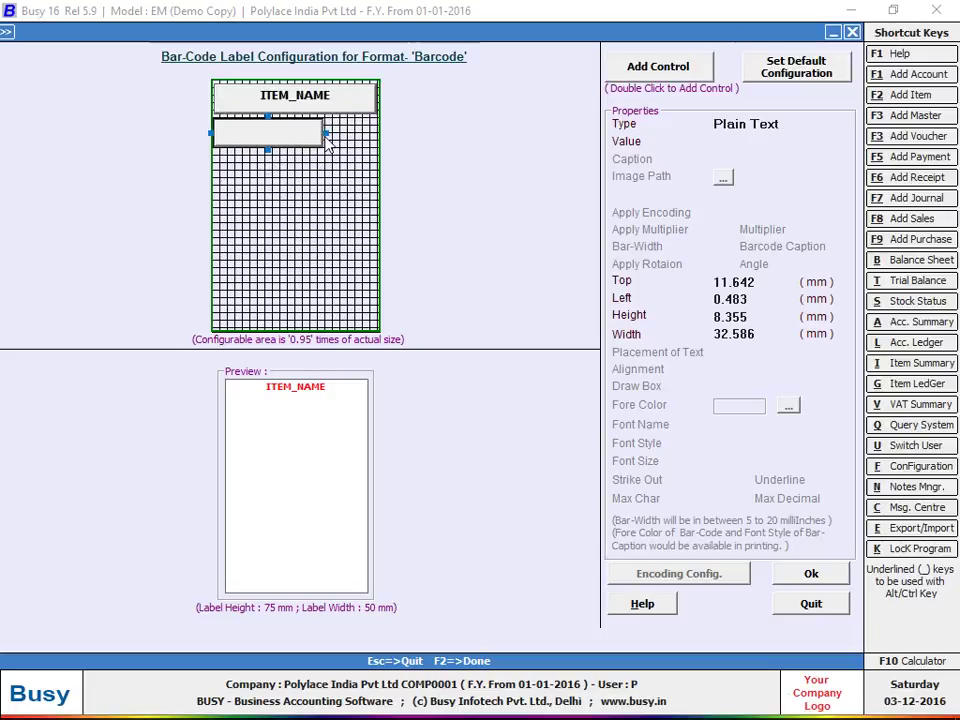
{"action": "left_click_drag", "start_coordinate": [326, 133], "coordinate": [363, 133]}
- Make the second control a Data Field with the value ITEM_OPT_FIELD1
{"action": "left_click", "coordinate": [788, 120]}
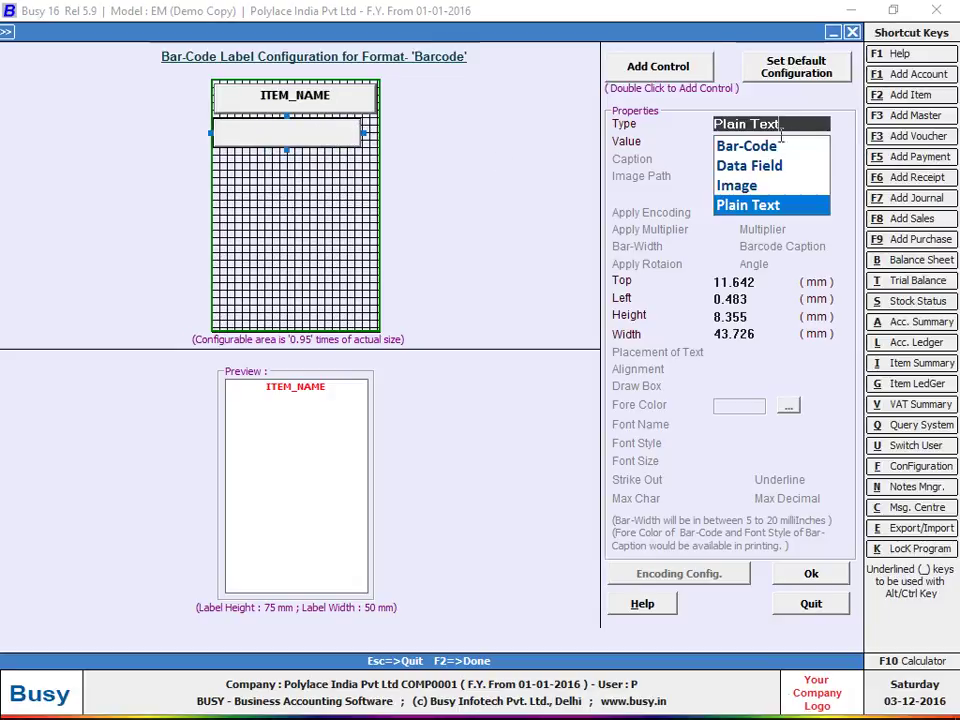
{"action": "left_click", "coordinate": [755, 163]}
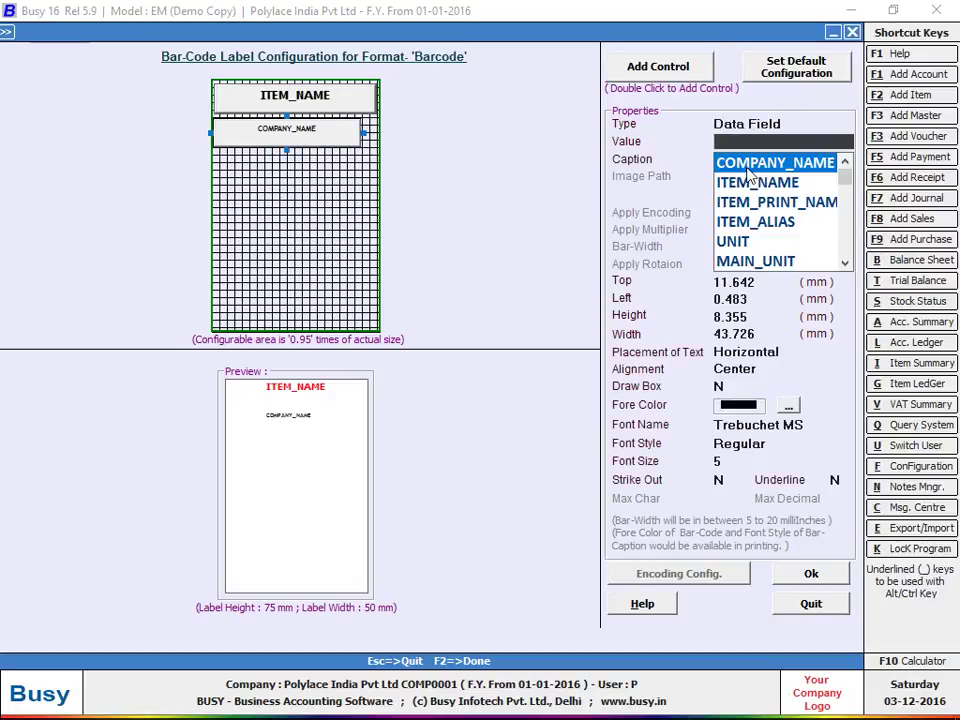
{"action": "key", "text": "Down"}
{"action": "key", "text": "Down"}
{"action": "key", "text": "Down"}
{"action": "key", "text": "Down"}
{"action": "key", "text": "Down"}
{"action": "key", "text": "Down"}
{"action": "key", "text": "Down"}
{"action": "key", "text": "Down"}
{"action": "key", "text": "Down"}
{"action": "key", "text": "Down"}
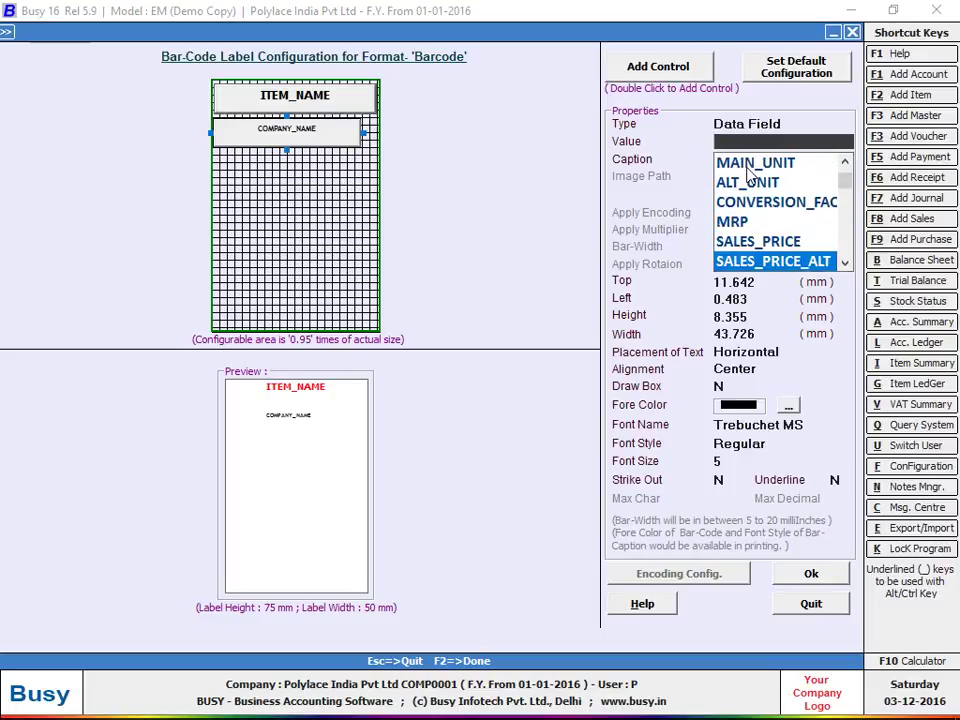
{"action": "key", "text": "Down"}
{"action": "key", "text": "Down"}
{"action": "key", "text": "Down"}
{"action": "key", "text": "Down"}
{"action": "key", "text": "Down"}
{"action": "key", "text": "Down"}
{"action": "key", "text": "Down"}
{"action": "key", "text": "Down"}
{"action": "key", "text": "Down"}
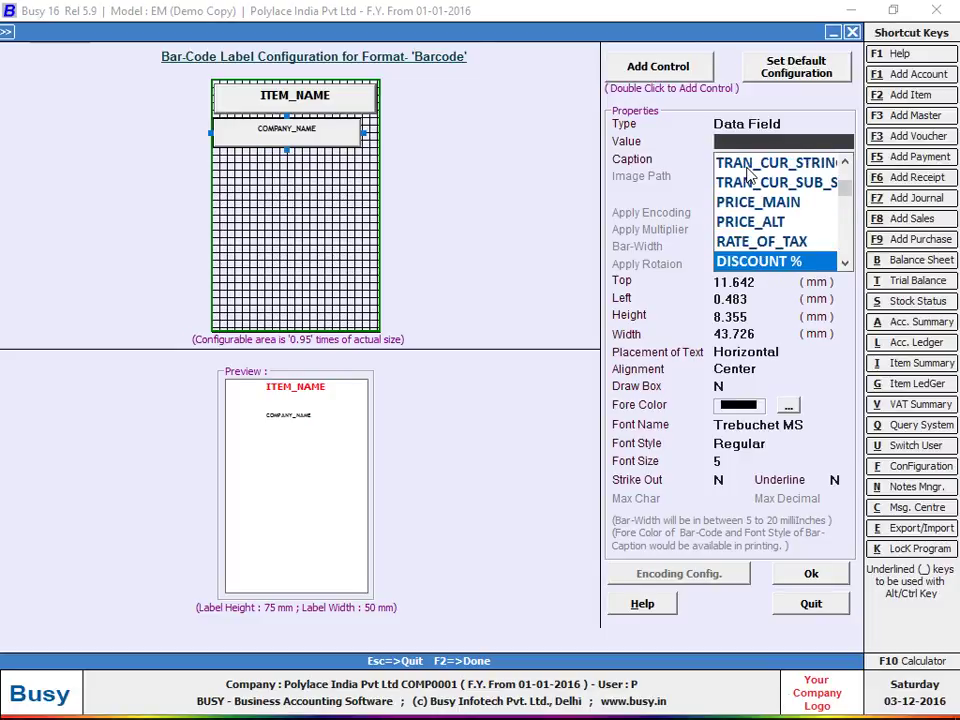
{"action": "key", "text": "Down"}
{"action": "key", "text": "Down"}
{"action": "key", "text": "Down"}
{"action": "key", "text": "Down"}
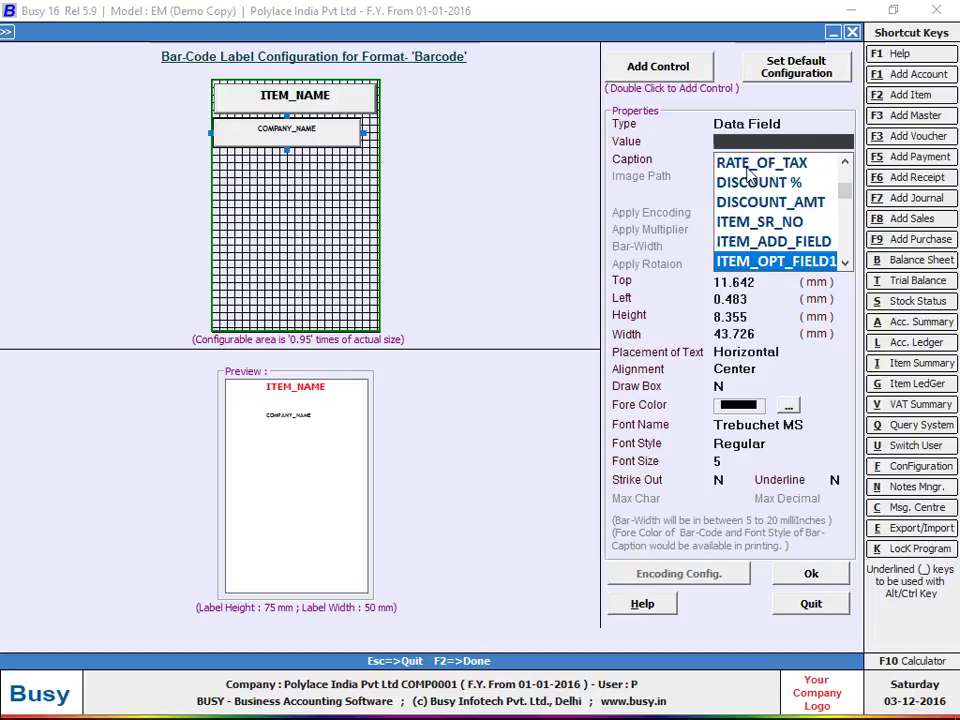
{"action": "key", "text": "Return"}
{"action": "key", "text": "ctrl+alt+a"}
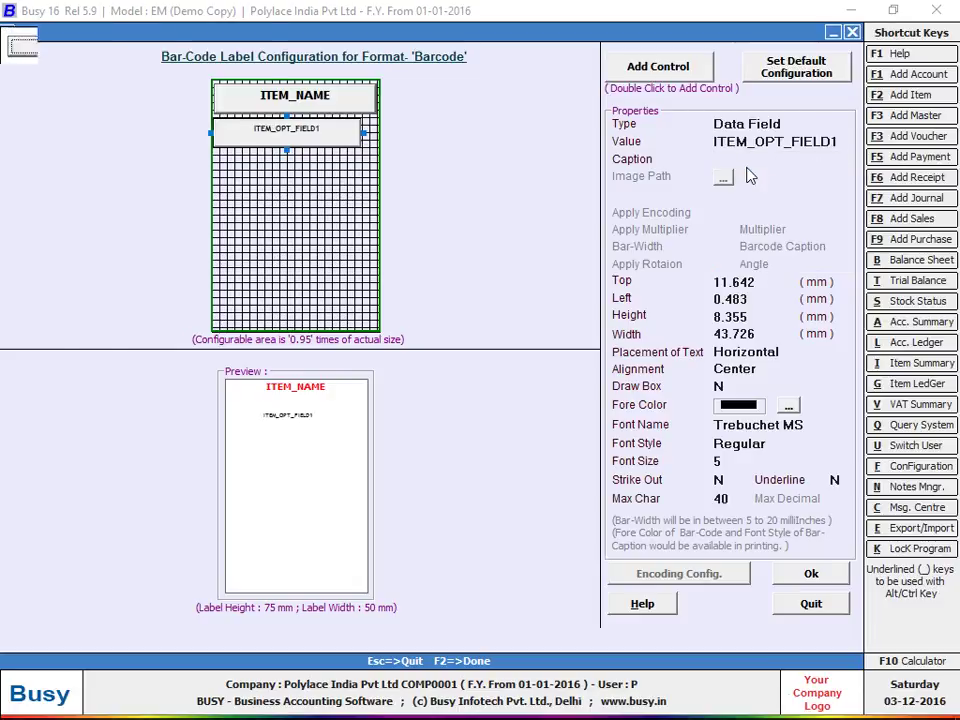
- Open the item master configuration to check which number each optional field has, and return to the label design
{"action": "key", "text": "Down"}
{"action": "key", "text": "Down"}
{"action": "key", "text": "Down"}
{"action": "key", "text": "Down"}
{"action": "key", "text": "Down"}
{"action": "key", "text": "Down"}
{"action": "key", "text": "Down"}
{"action": "key", "text": "Down"}
{"action": "key", "text": "Down"}
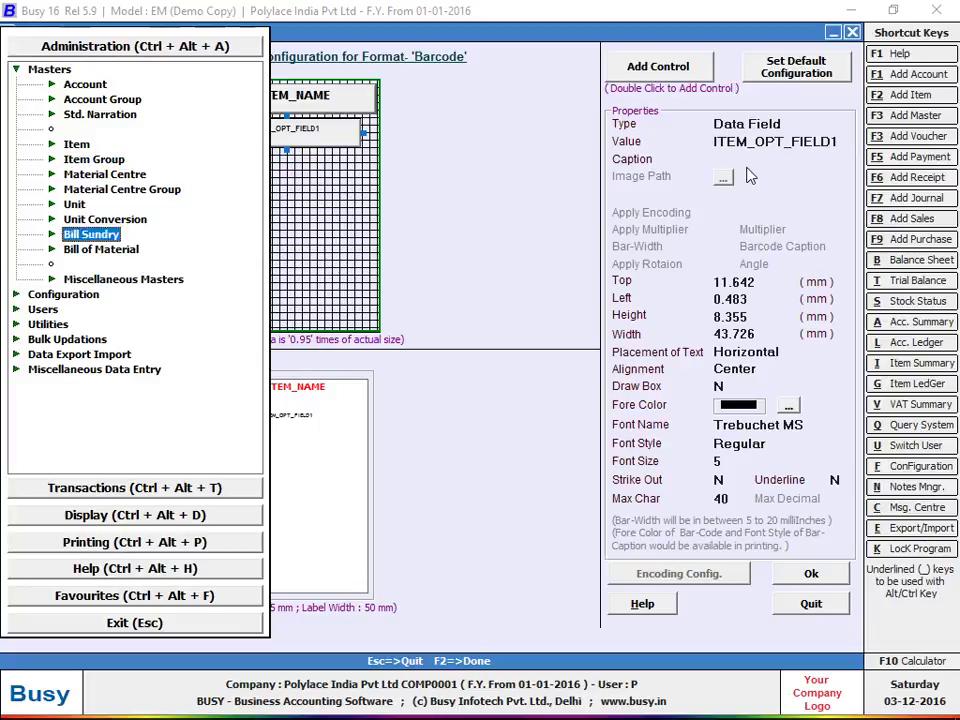
{"action": "key", "text": "Return"}
{"action": "key", "text": "Down"}
{"action": "key", "text": "Down"}
{"action": "key", "text": "Down"}
{"action": "key", "text": "Return"}
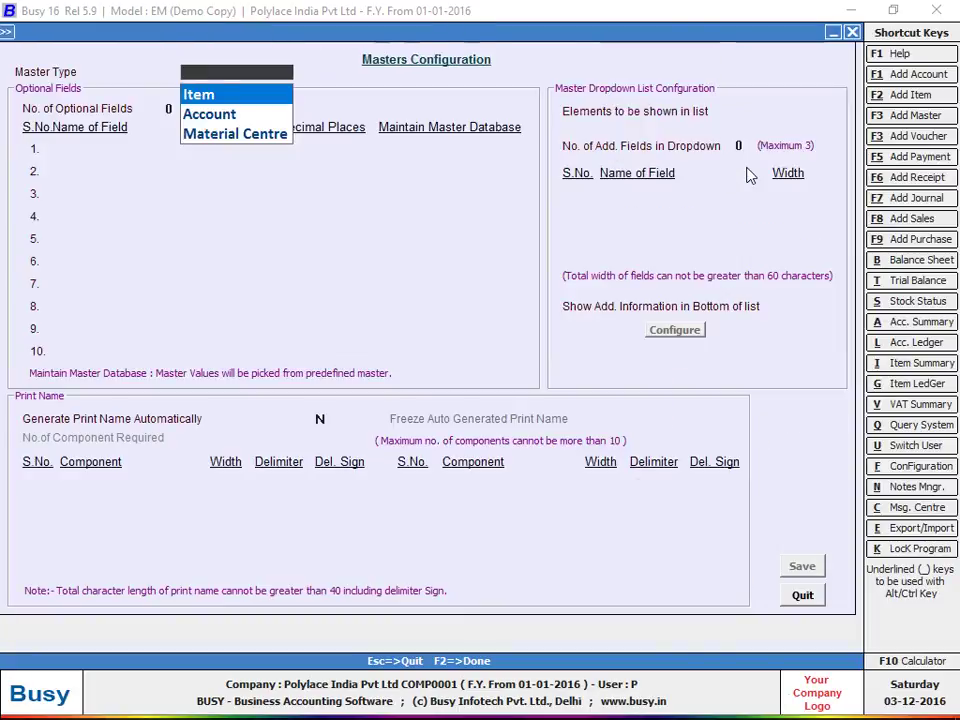
{"action": "key", "text": "Return"}
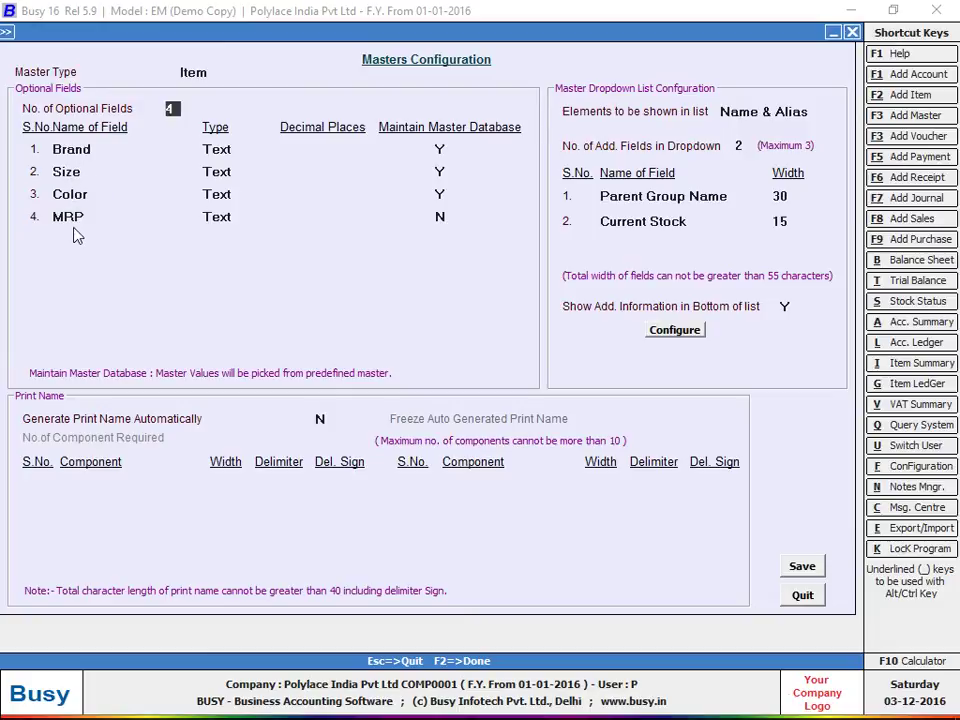
{"action": "key", "text": "Escape"}
{"action": "key", "text": "Escape"}
{"action": "key", "text": "Escape"}
{"action": "key", "text": "Escape"}
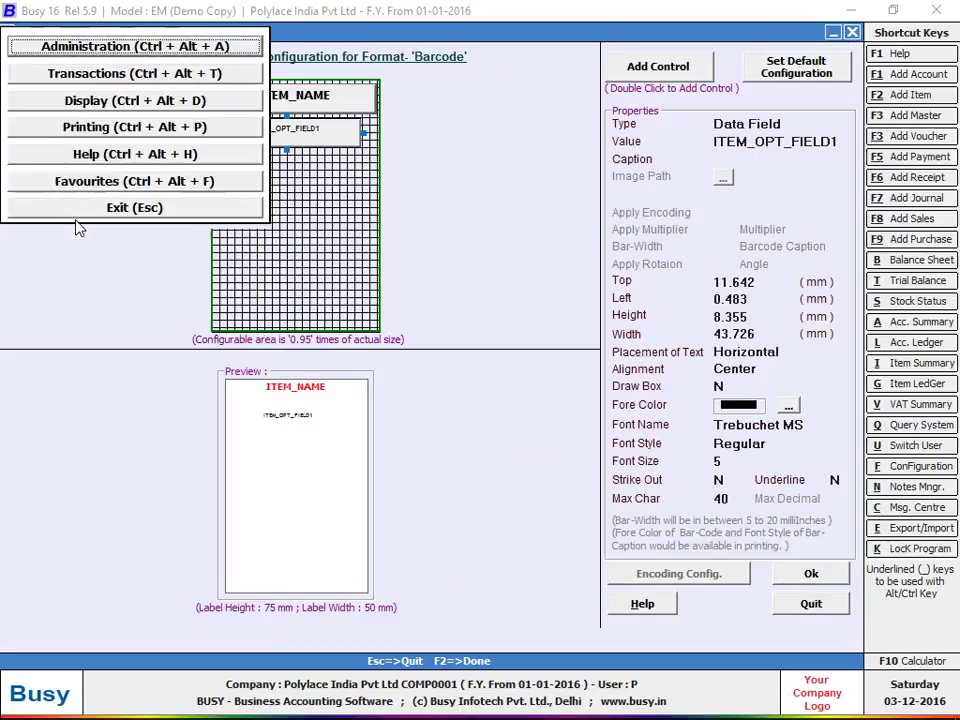
- Give the ITEM_OPT_FIELD1 control the caption "Brand :", with spaces before the colon
{"action": "left_click", "coordinate": [288, 146]}
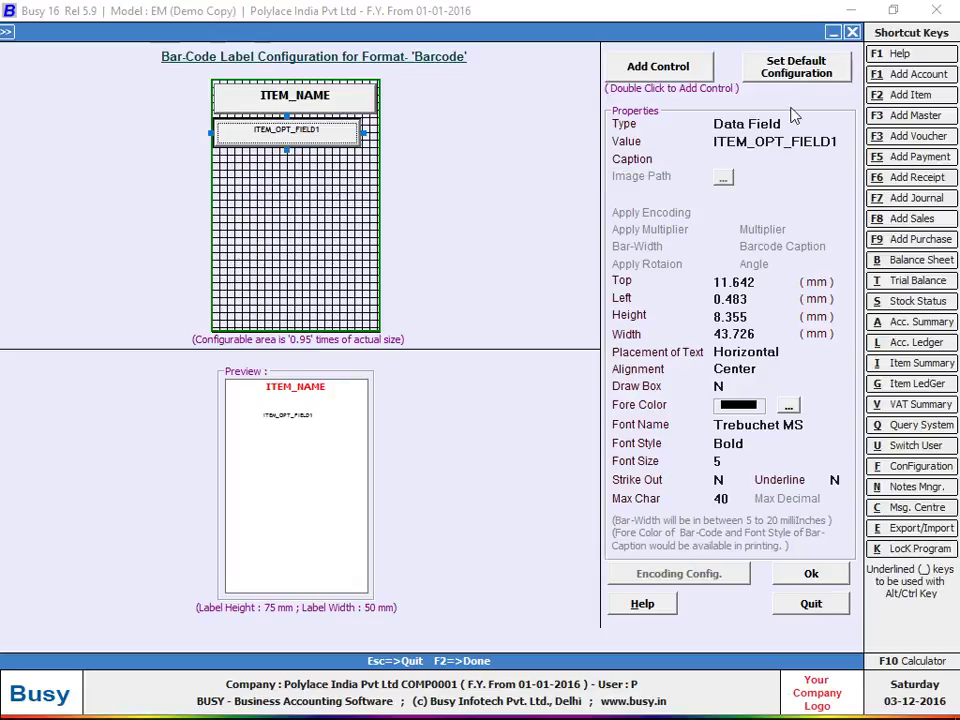
{"action": "left_click", "coordinate": [728, 160]}
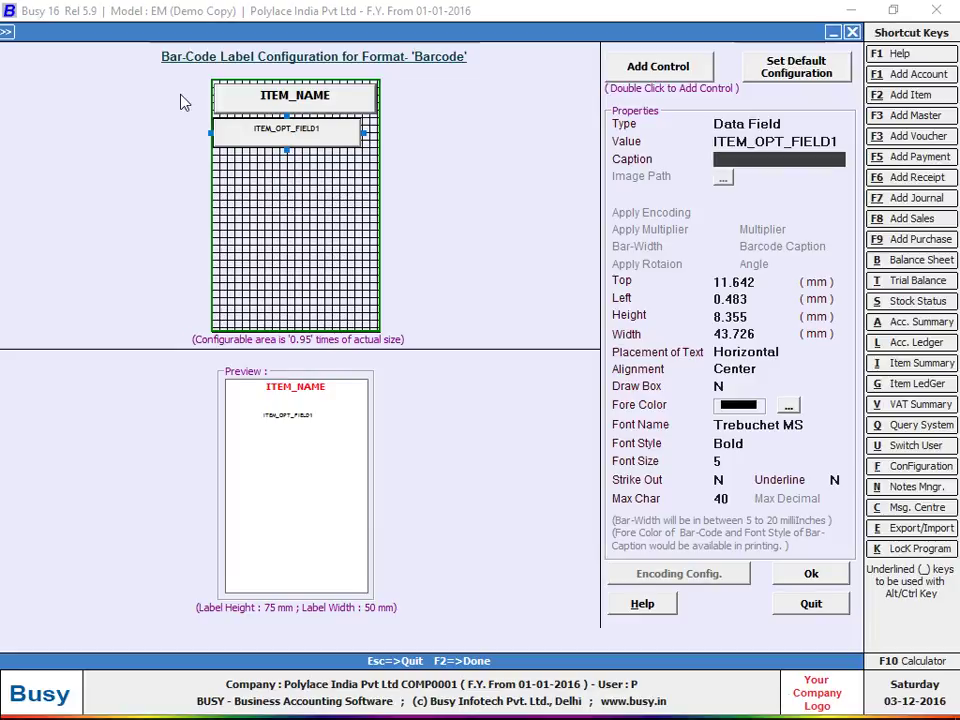
{"action": "type", "text": "Brand   :"}
{"action": "key", "text": "Return"}
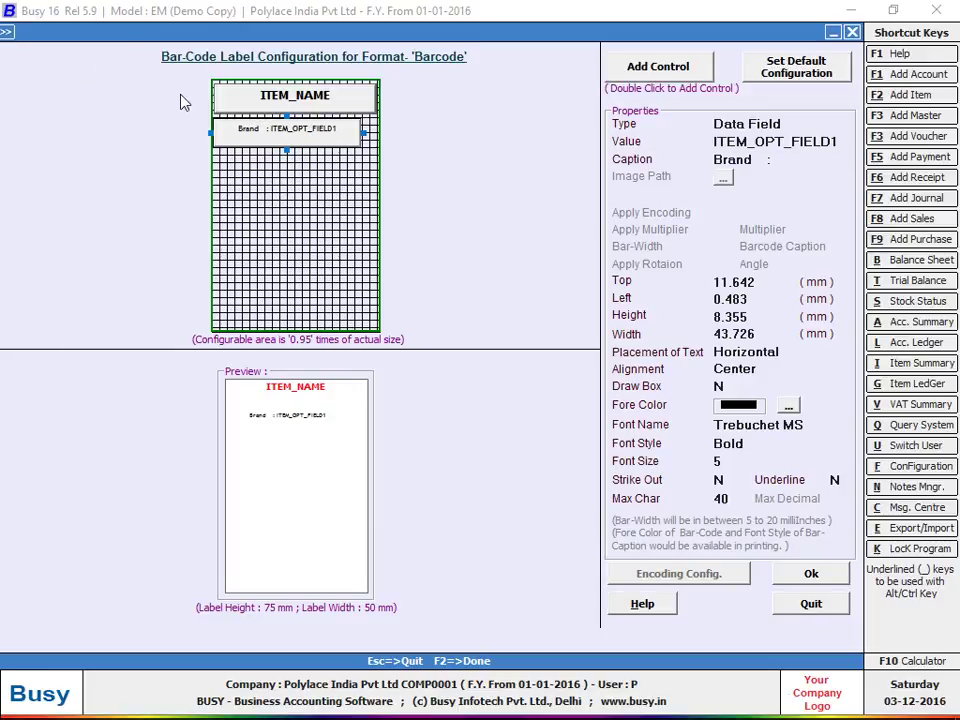
- Format the Brand field in Tahoma, Bold, size 7
{"action": "left_click", "coordinate": [765, 425]}
{"action": "left_click", "coordinate": [755, 486]}
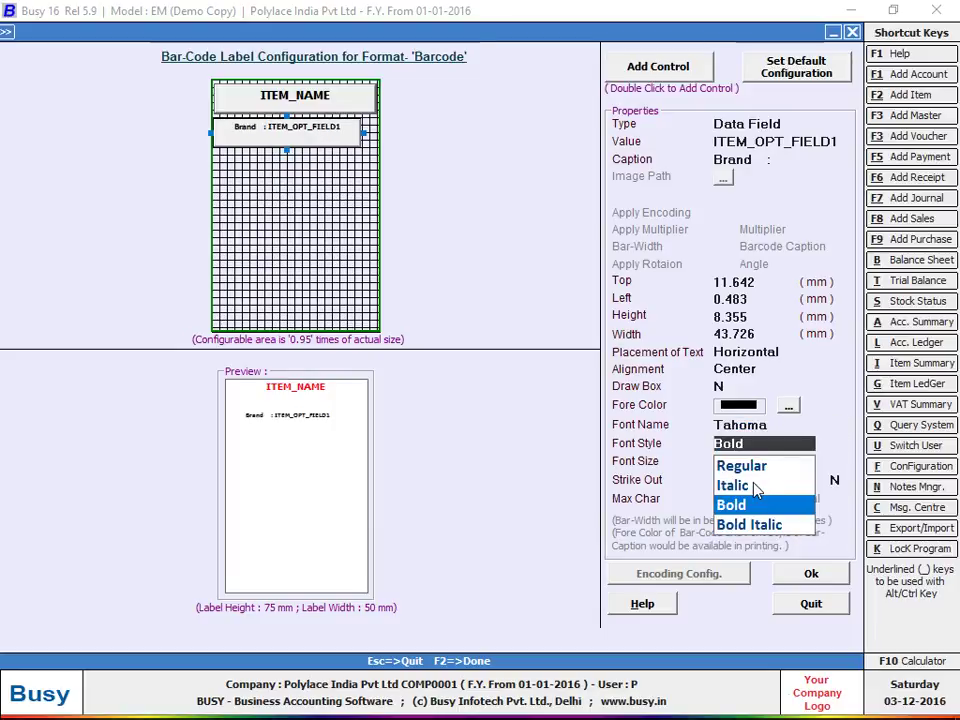
{"action": "key", "text": "Return"}
{"action": "type", "text": "7"}
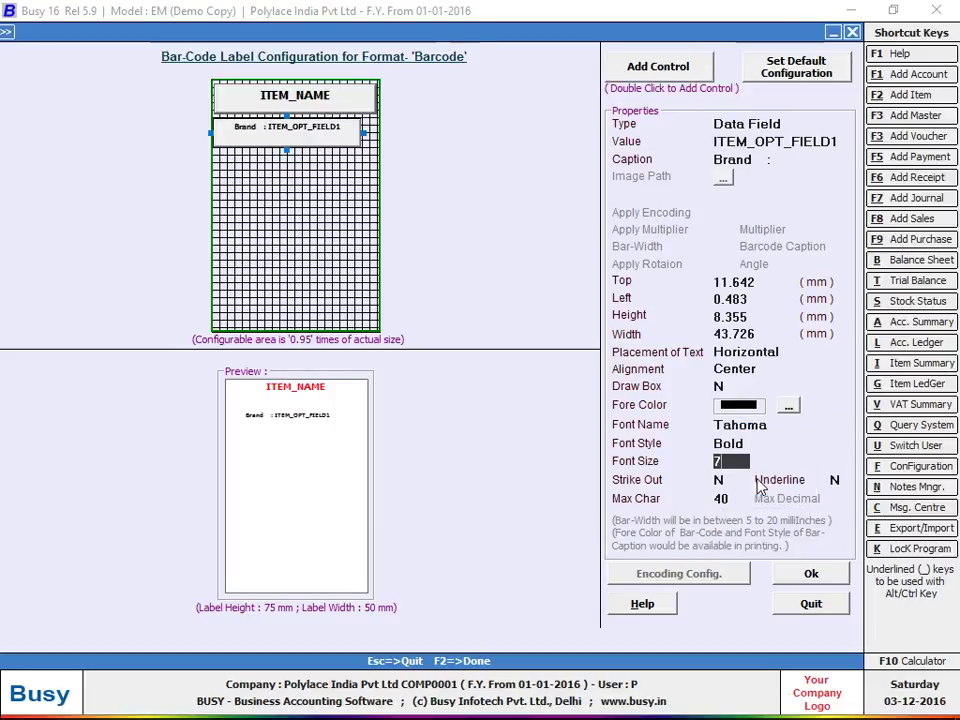
{"action": "key", "text": "Return"}
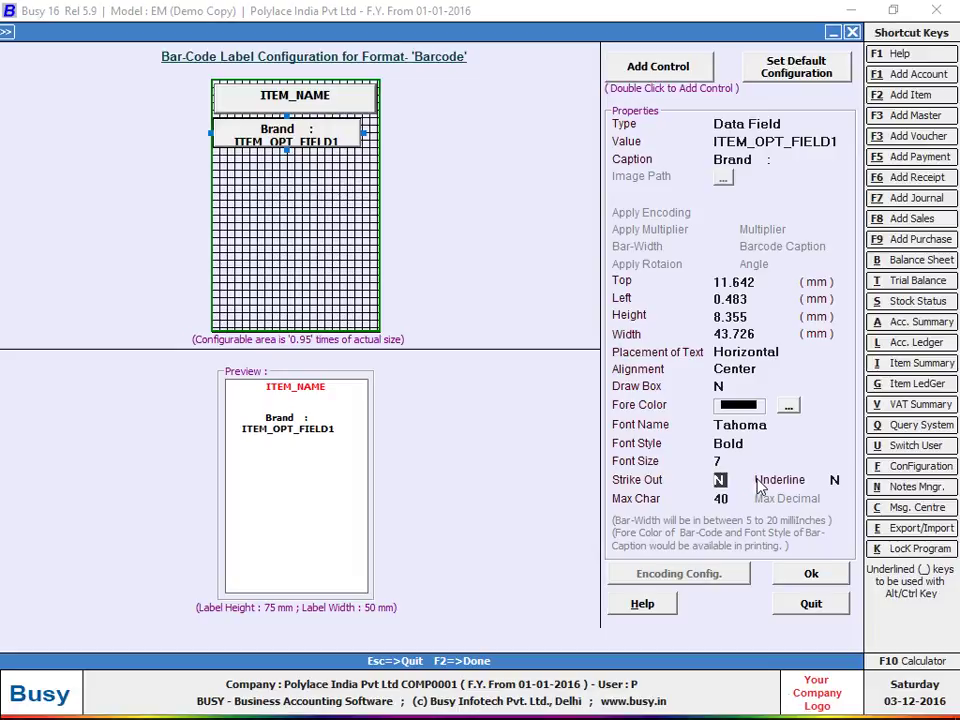
- Left-align the Brand field at font size 6 and shorten it to about 6.7 mm high
{"action": "left_click", "coordinate": [740, 370]}
{"action": "left_click", "coordinate": [736, 392]}
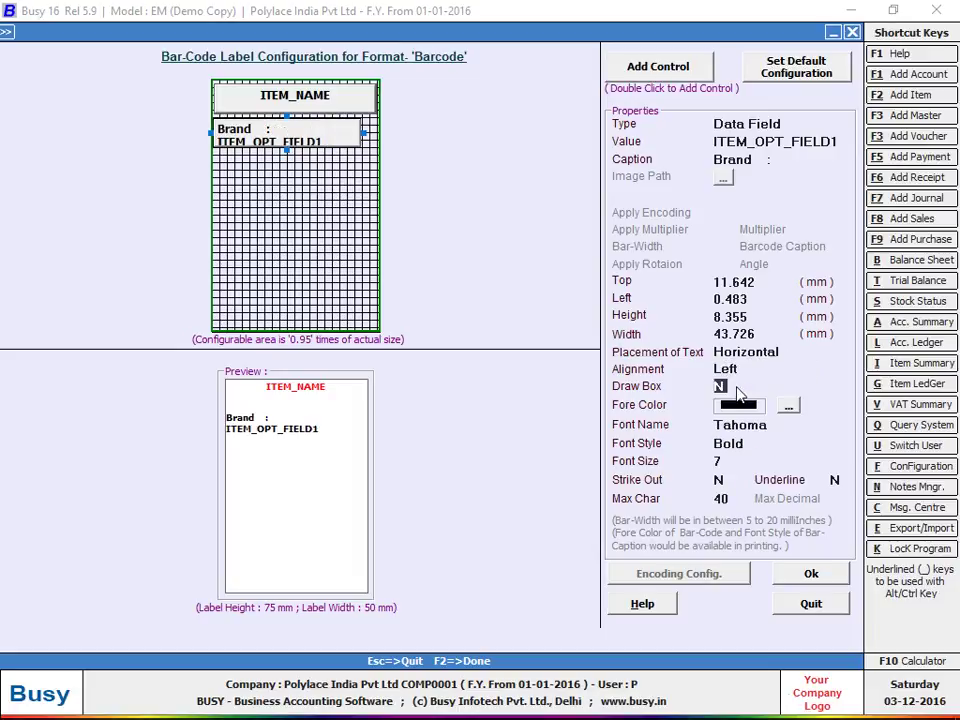
{"action": "left_click", "coordinate": [731, 460]}
{"action": "type", "text": "6"}
{"action": "key", "text": "Return"}
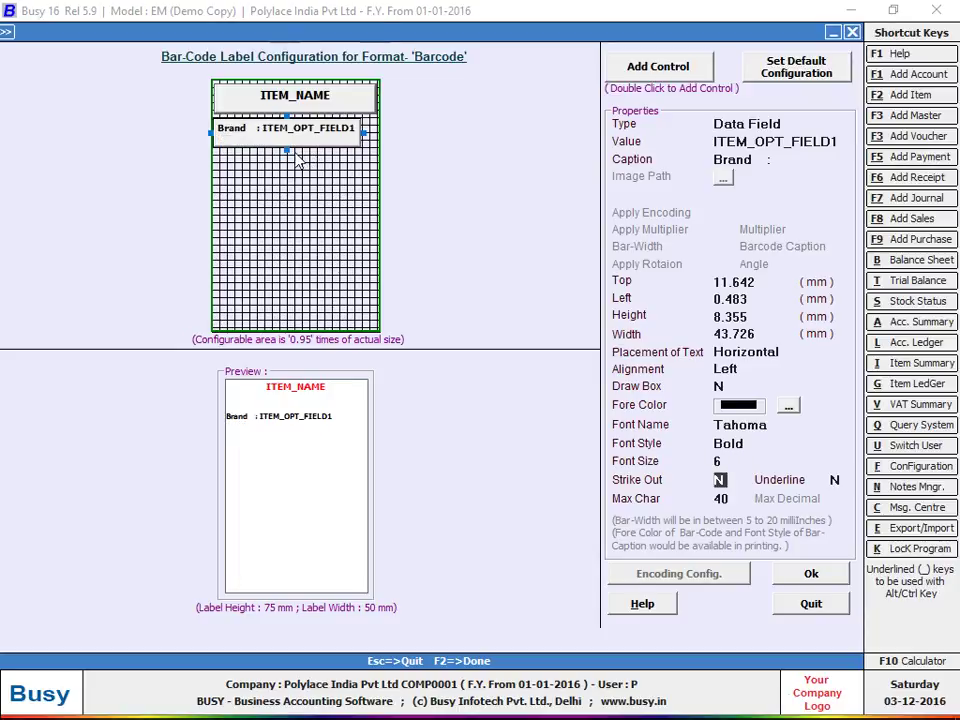
{"action": "left_click_drag", "start_coordinate": [287, 147], "coordinate": [286, 139]}
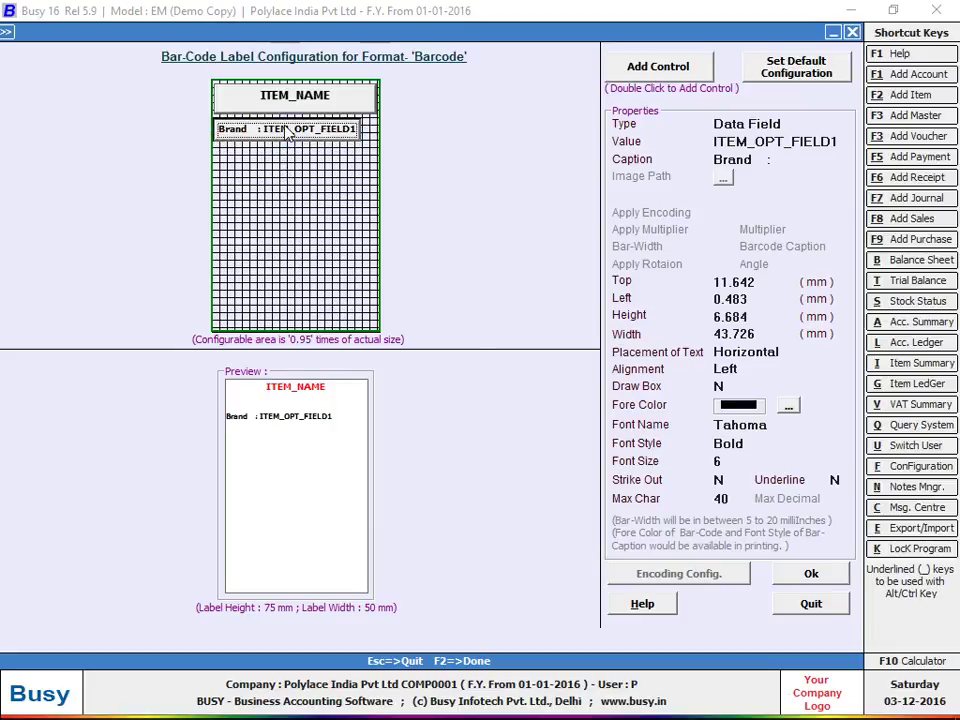
- Add a third control under the Brand field, about 18.9 mm from the label's top, 7.2 mm high and 43.4 mm wide
{"action": "left_click", "coordinate": [680, 76]}
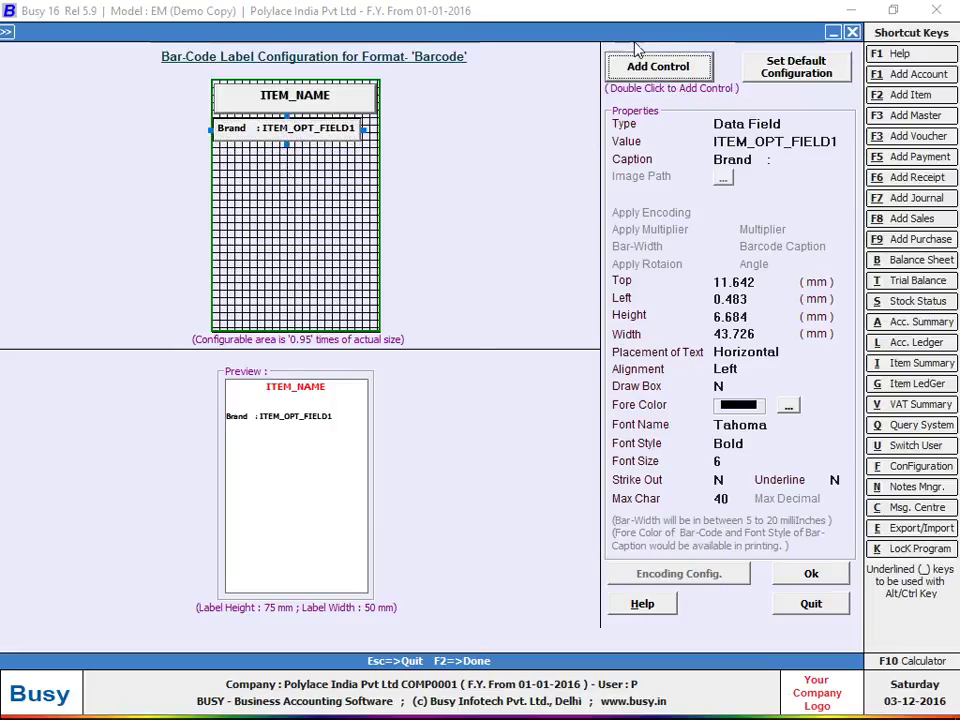
{"action": "double_click", "coordinate": [662, 68]}
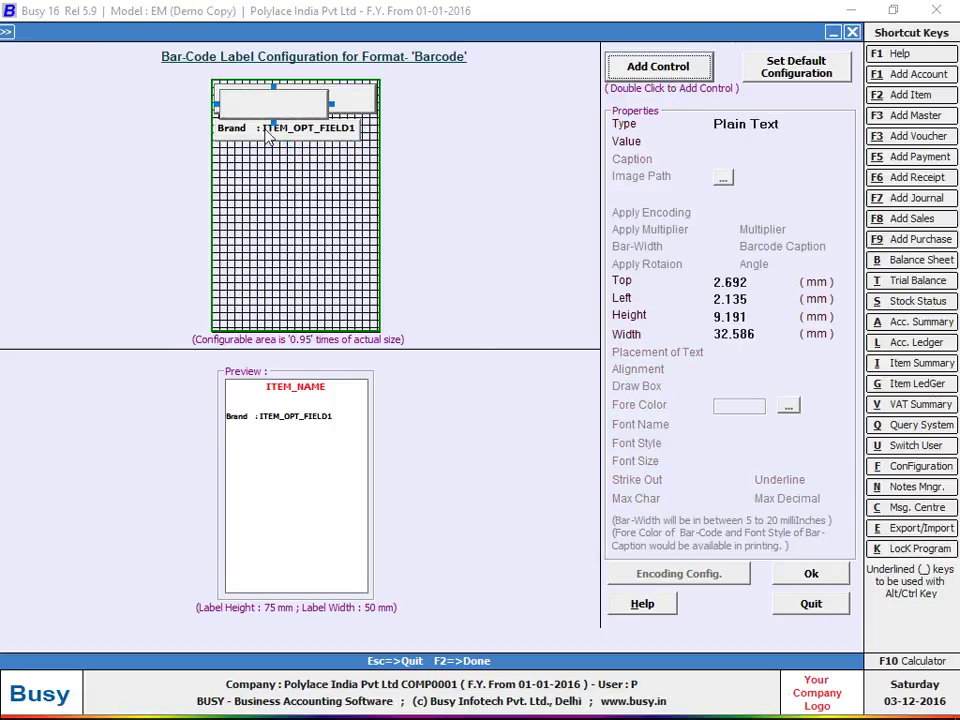
{"action": "left_click_drag", "start_coordinate": [272, 120], "coordinate": [361, 151]}
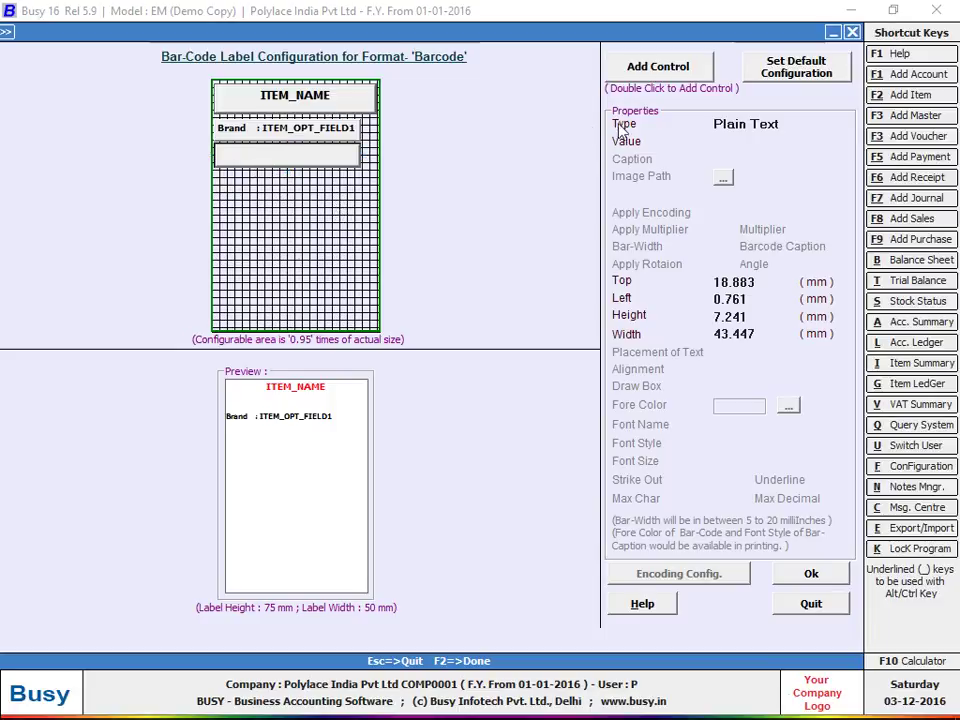
- Make the third control a Data Field with the value ITEM_OPT_FIELD2
{"action": "left_click", "coordinate": [770, 124]}
{"action": "left_click", "coordinate": [775, 170]}
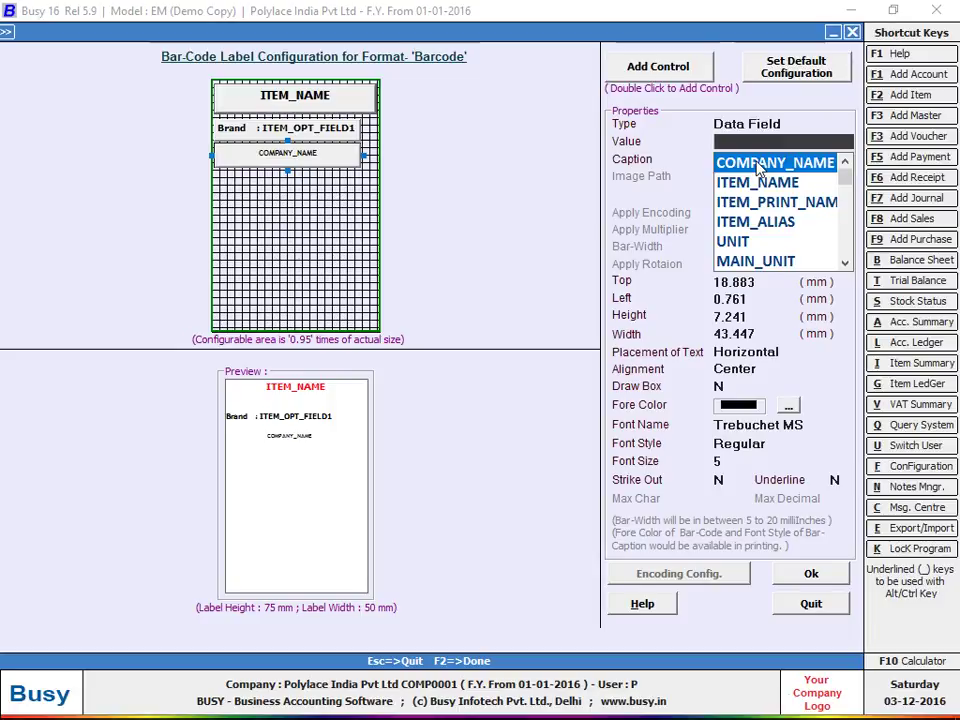
{"action": "key", "text": "Down"}
{"action": "key", "text": "Down"}
{"action": "key", "text": "Down"}
{"action": "key", "text": "Down"}
{"action": "key", "text": "Down"}
{"action": "key", "text": "Down"}
{"action": "key", "text": "Down"}
{"action": "key", "text": "Down"}
{"action": "key", "text": "Down"}
{"action": "key", "text": "Down"}
{"action": "key", "text": "Down"}
{"action": "key", "text": "Down"}
{"action": "key", "text": "Down"}
{"action": "key", "text": "Down"}
{"action": "key", "text": "Down"}
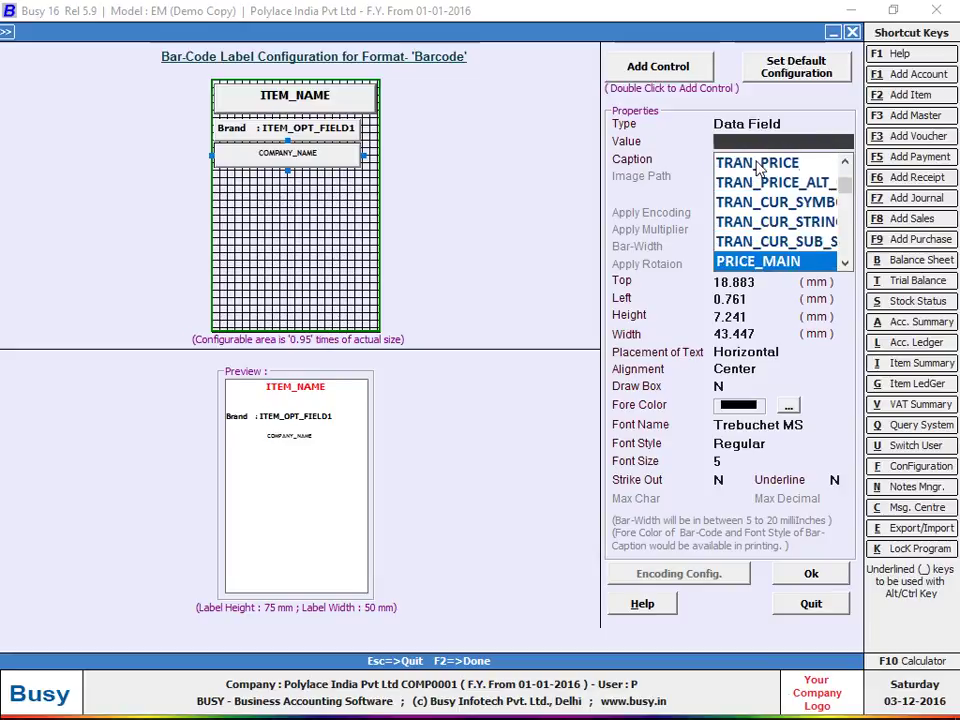
{"action": "key", "text": "Down"}
{"action": "key", "text": "Down"}
{"action": "key", "text": "Down"}
{"action": "key", "text": "Down"}
{"action": "key", "text": "Down"}
{"action": "key", "text": "Return"}
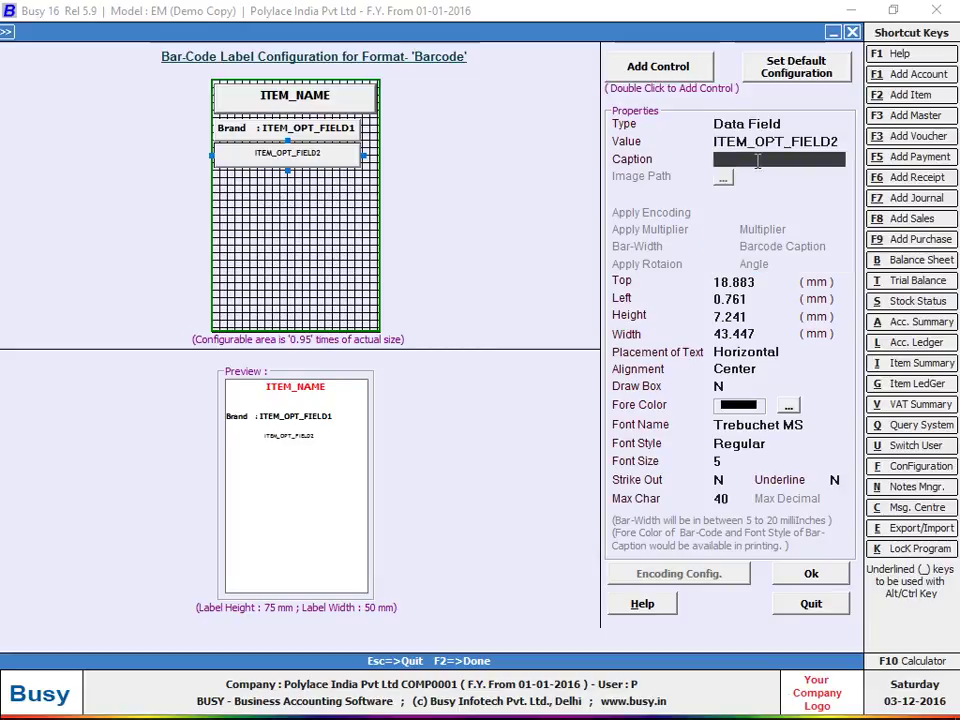
- Give the ITEM_OPT_FIELD2 control the caption "Size :" and align it left
{"action": "type", "text": "size :"}
{"action": "key", "text": "Return"}
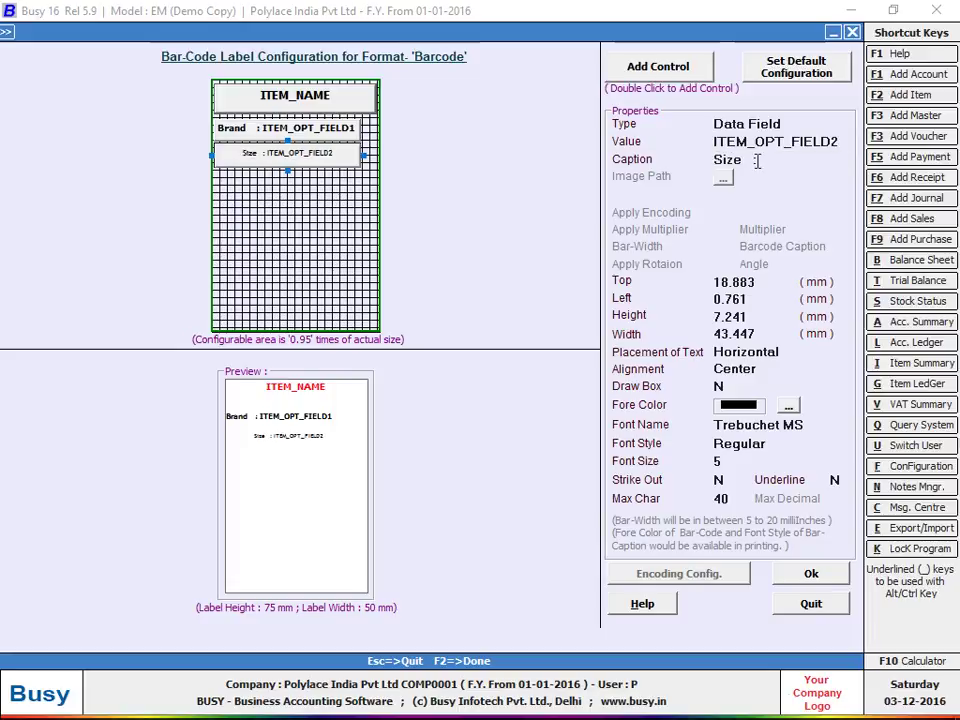
{"action": "left_click", "coordinate": [798, 368]}
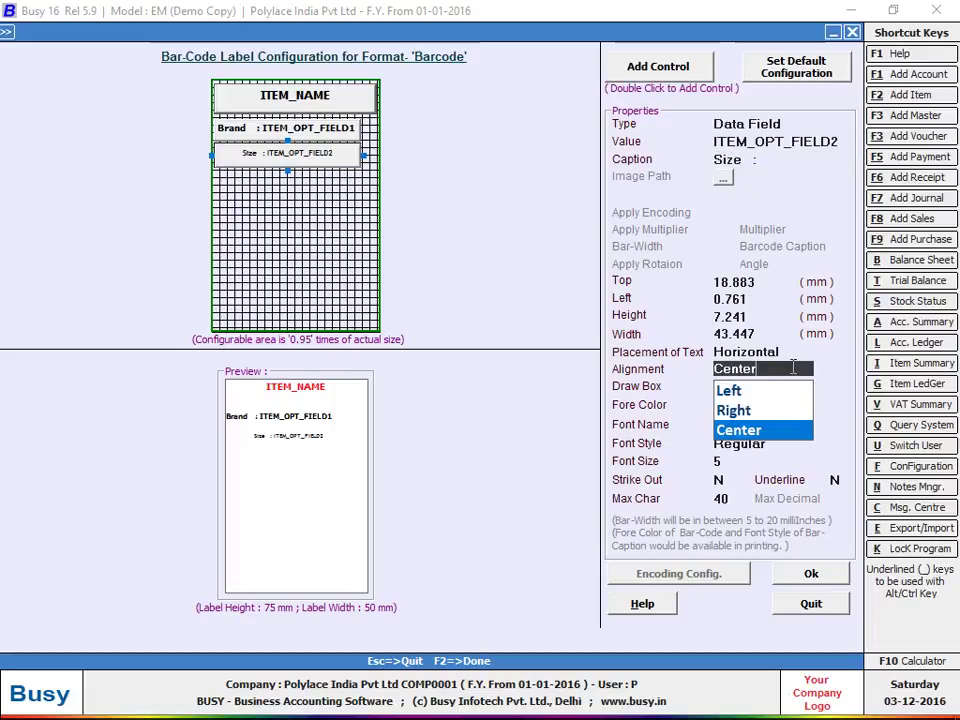
{"action": "left_click", "coordinate": [722, 391]}
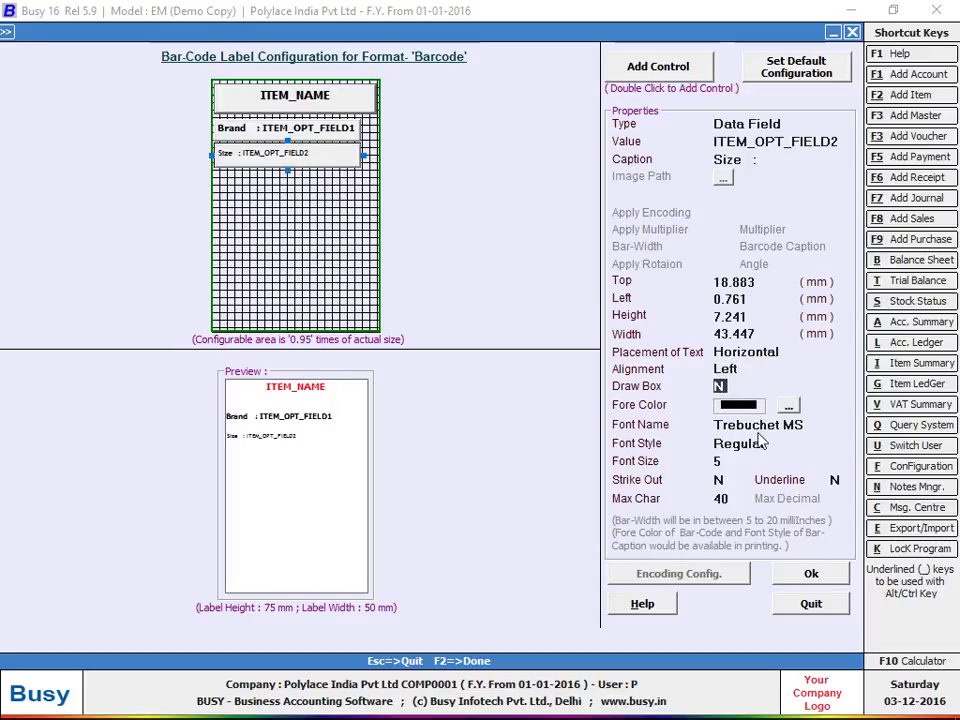
- Format the Size field in Tahoma, Bold, size 6
{"action": "left_click", "coordinate": [760, 425]}
{"action": "left_click", "coordinate": [762, 487]}
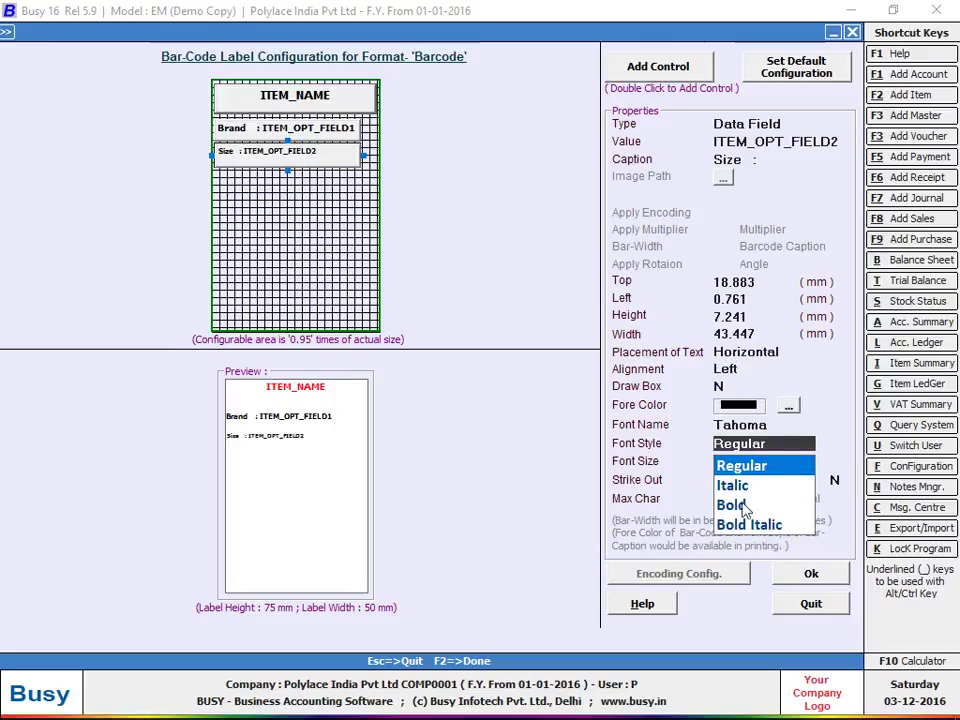
{"action": "left_click", "coordinate": [744, 508]}
{"action": "type", "text": "6"}
{"action": "key", "text": "Return"}
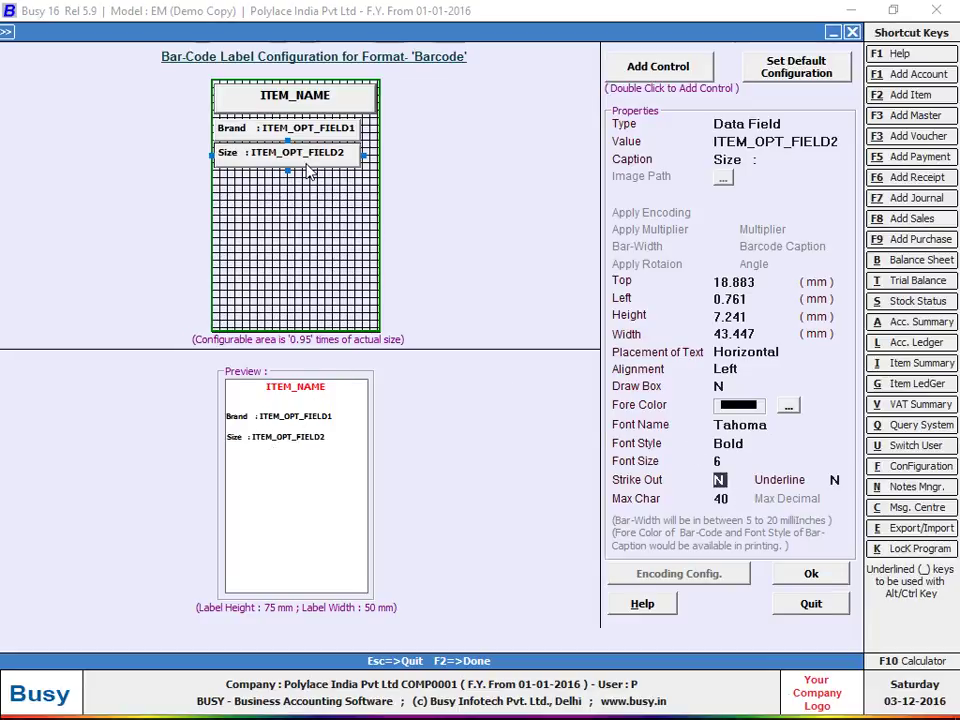
- Add spaces before the colon in the Size caption to line it up with the Brand caption's colon
{"action": "left_click", "coordinate": [245, 153]}
{"action": "left_click", "coordinate": [745, 160]}
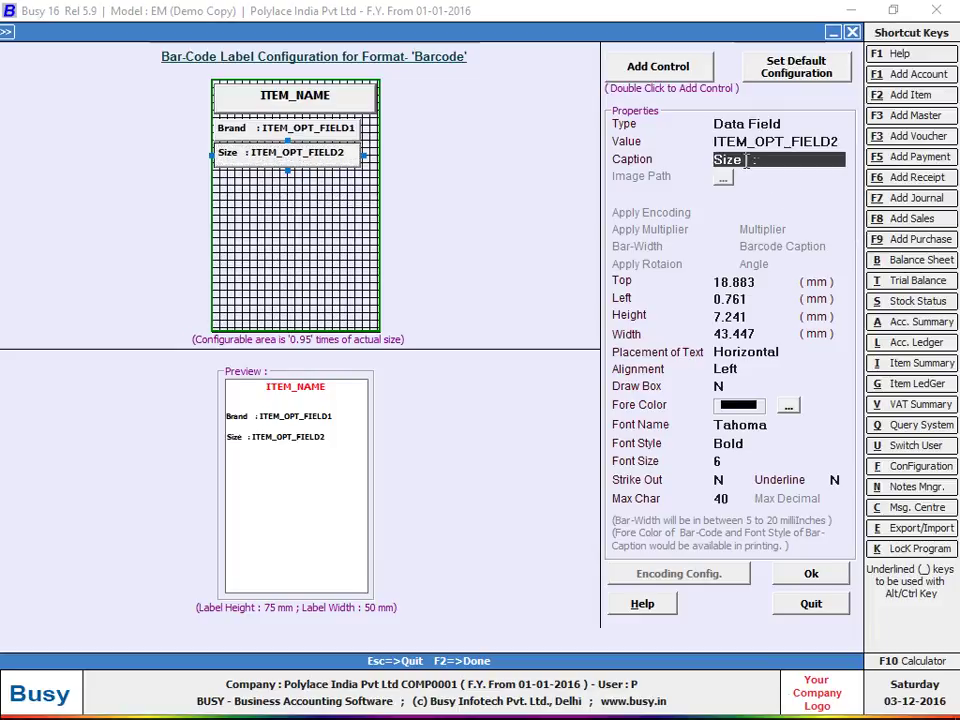
{"action": "left_click", "coordinate": [746, 162]}
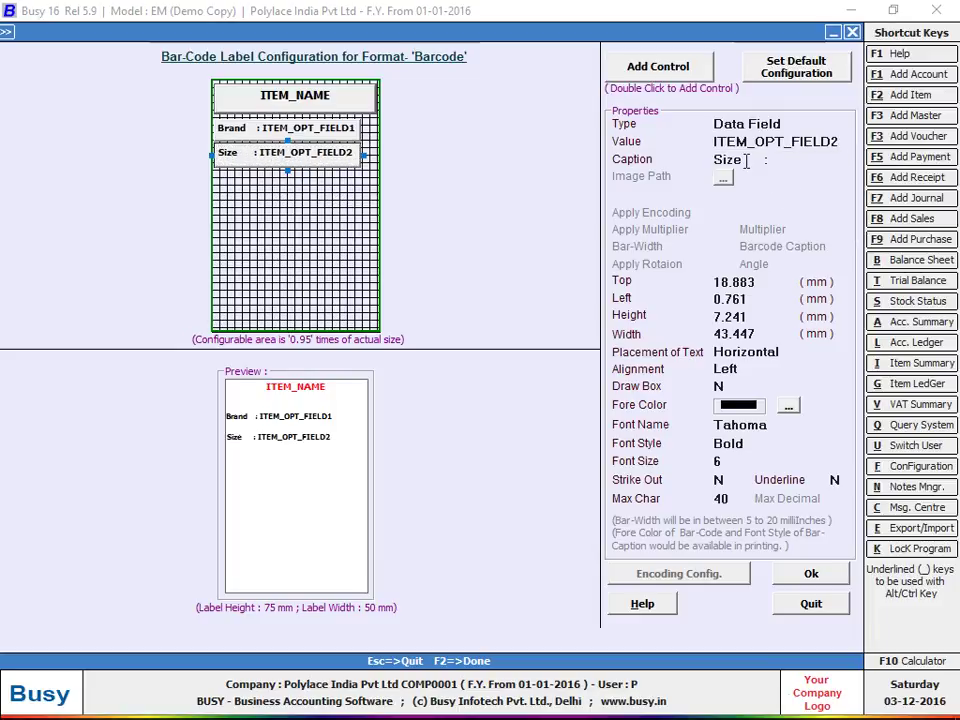
- Try to move the Size field further down the label
{"action": "left_click", "coordinate": [311, 160]}
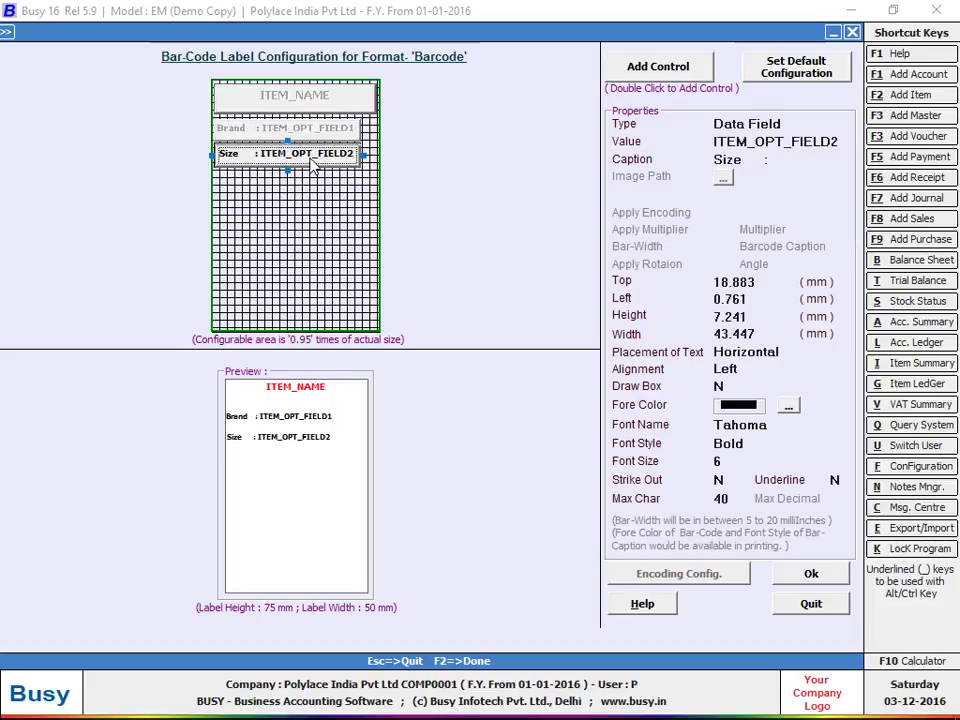
{"action": "left_click_drag", "start_coordinate": [311, 160], "coordinate": [311, 208]}
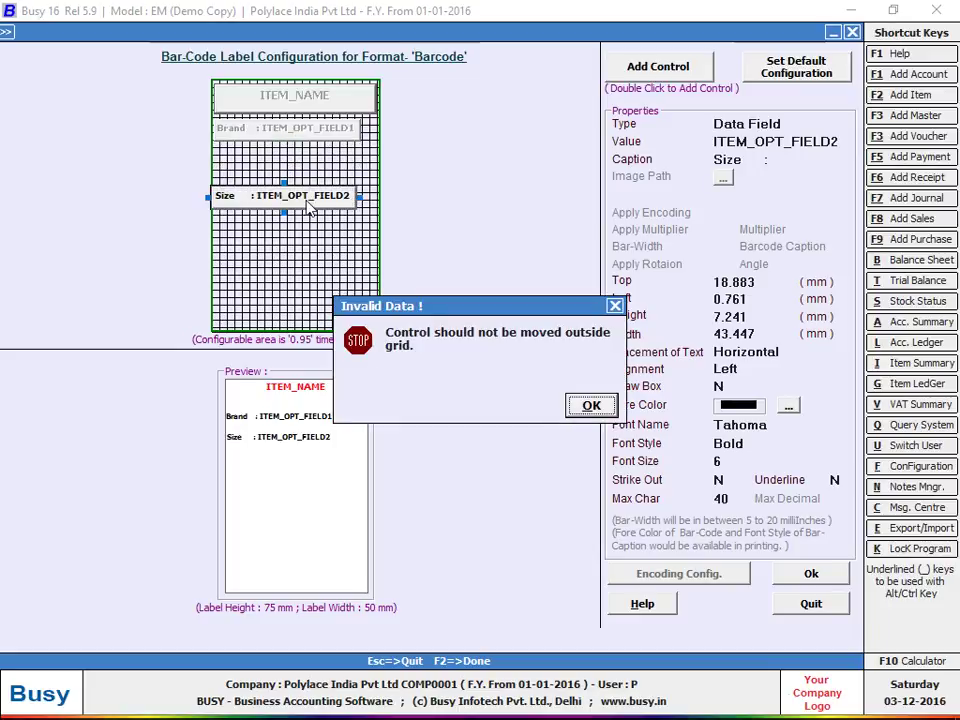
{"action": "key", "text": "Return"}
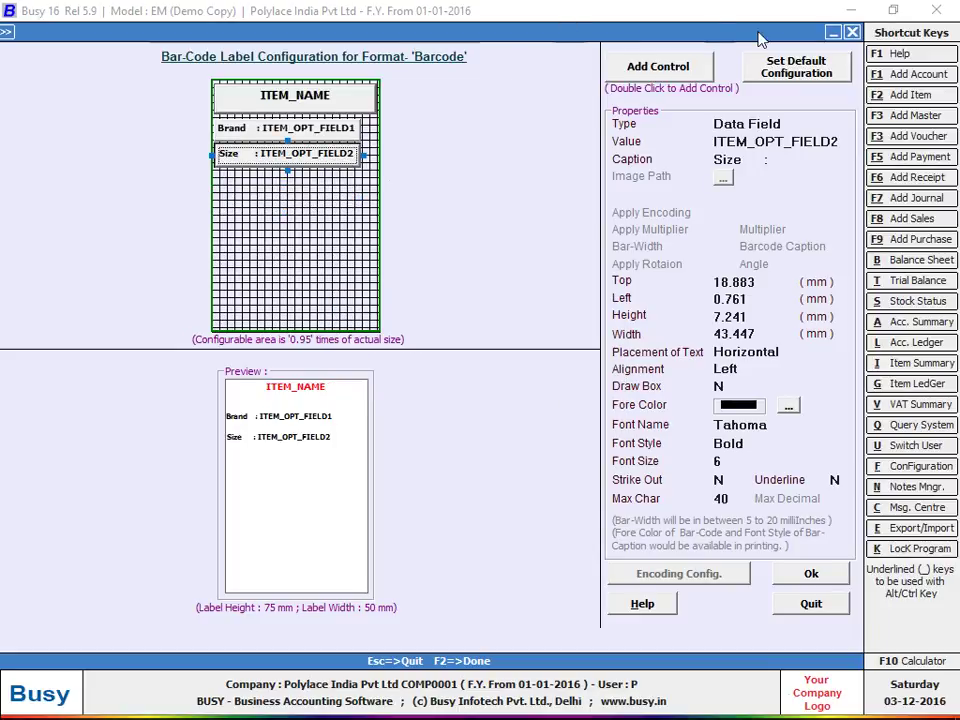
- Add a fourth control under the Size field, about 25.8 mm from the label's top, 7.2 mm high and 43.7 mm wide
{"action": "double_click", "coordinate": [676, 75]}
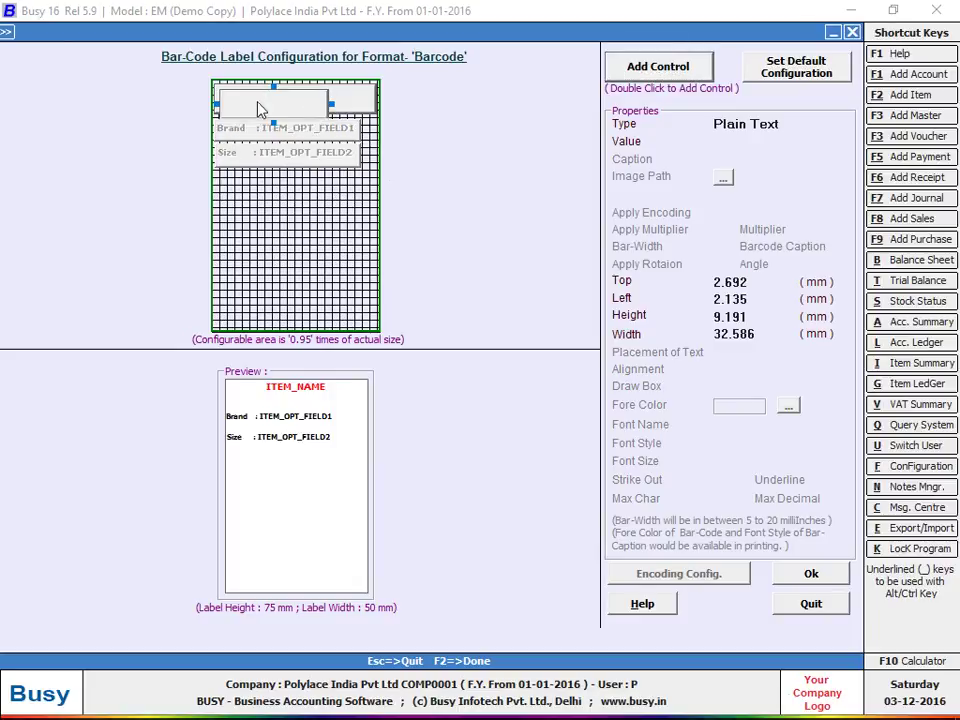
{"action": "left_click_drag", "start_coordinate": [255, 168], "coordinate": [268, 191]}
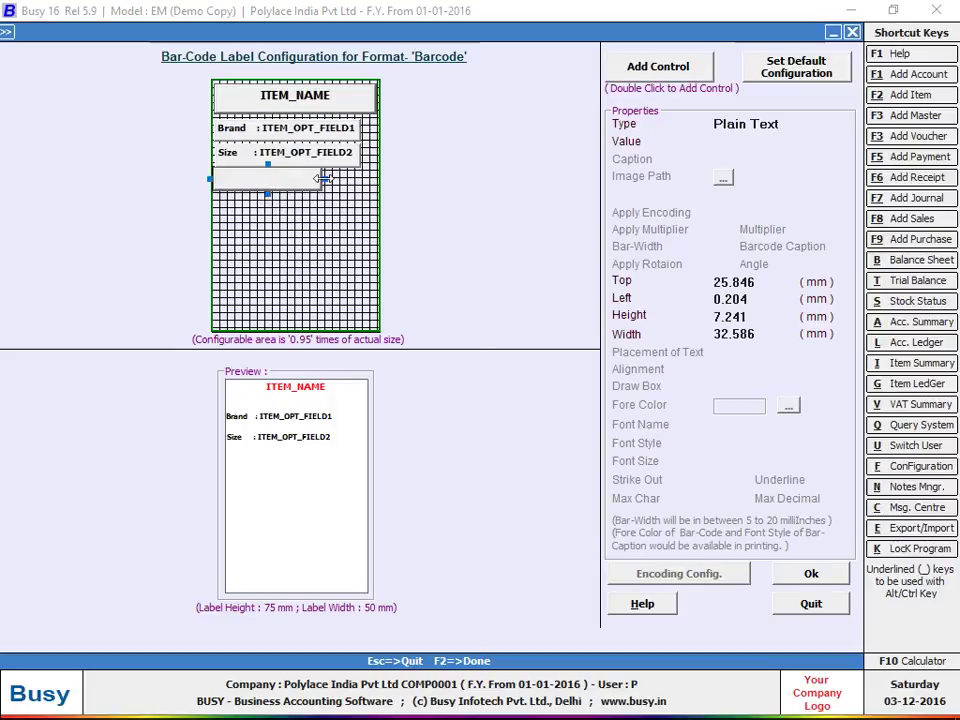
{"action": "left_click_drag", "start_coordinate": [325, 178], "coordinate": [358, 177]}
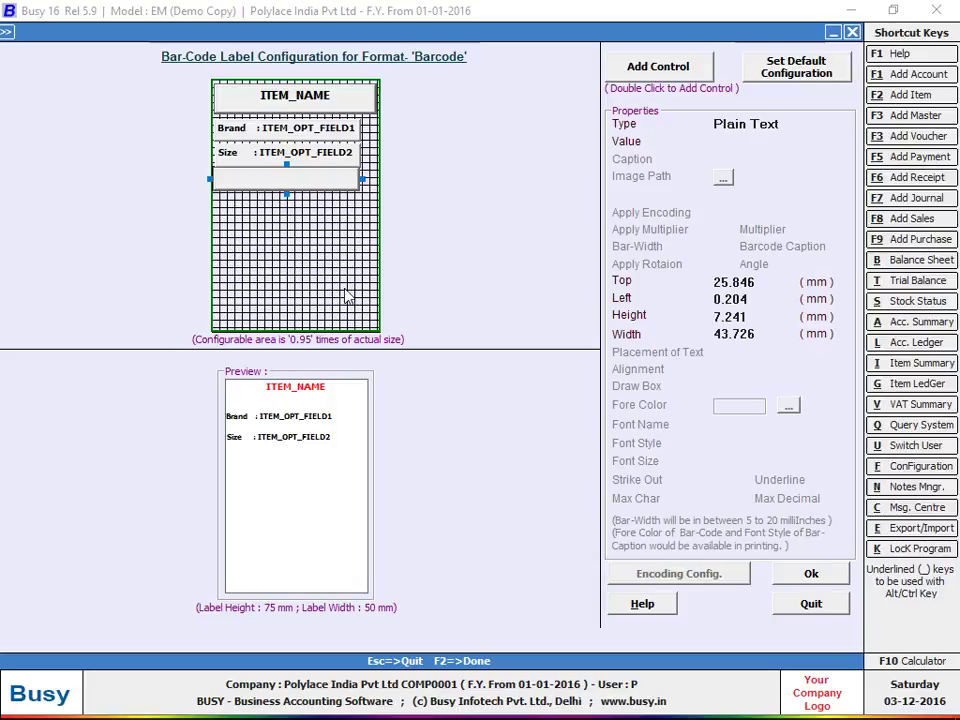
- Turn the new control under the Size field into a data field for ITEM_OPT_FIELD3 with the caption "Color :"
{"action": "left_click", "coordinate": [796, 123]}
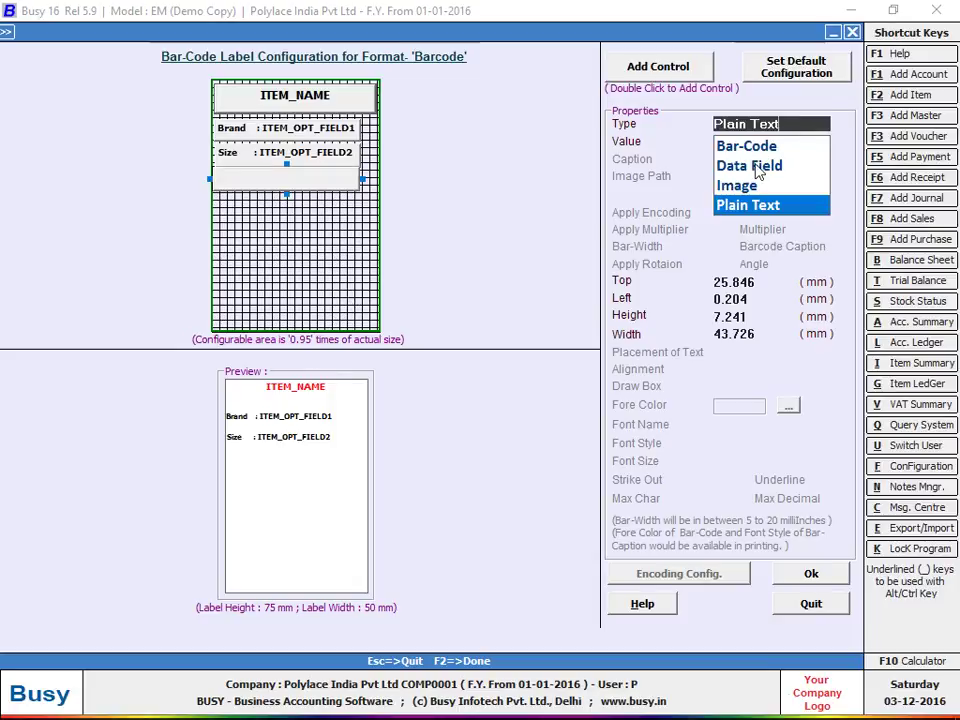
{"action": "left_click", "coordinate": [759, 168]}
{"action": "scroll", "coordinate": [771, 190], "scroll_direction": "down", "scroll_amount": 10}
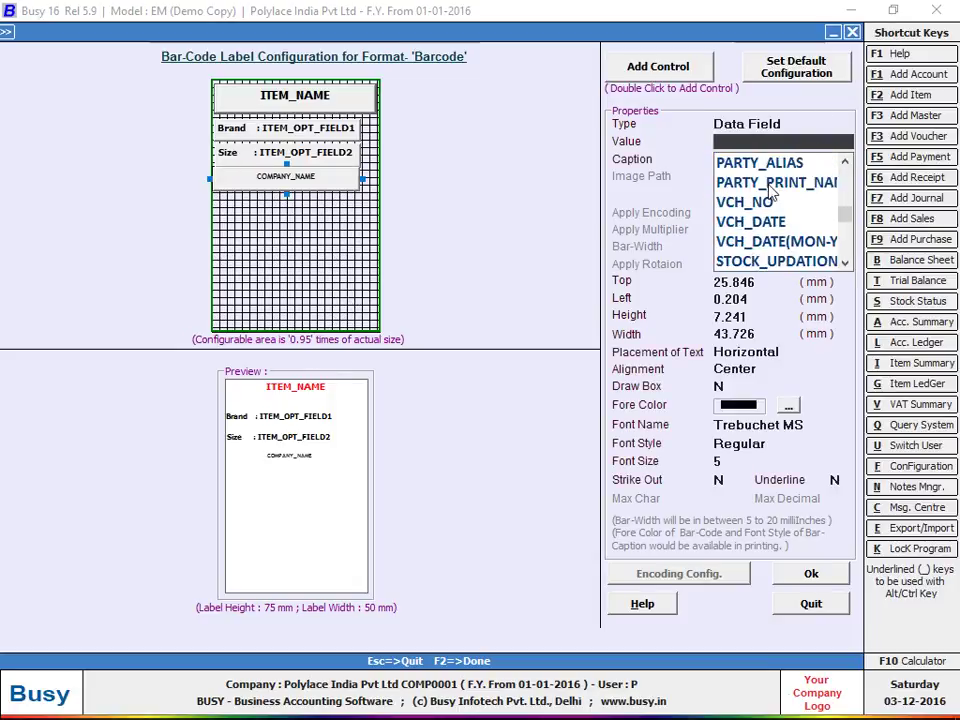
{"action": "scroll", "coordinate": [771, 192], "scroll_direction": "down", "scroll_amount": 15}
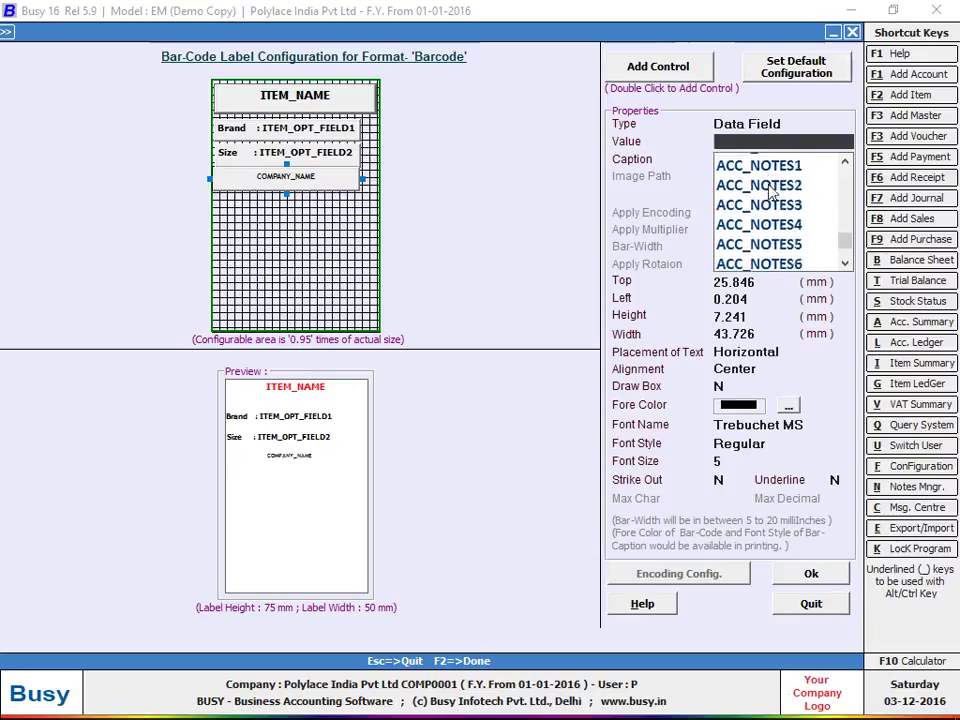
{"action": "scroll", "coordinate": [771, 192], "scroll_direction": "up", "scroll_amount": 10}
{"action": "scroll", "coordinate": [772, 190], "scroll_direction": "up", "scroll_amount": 5}
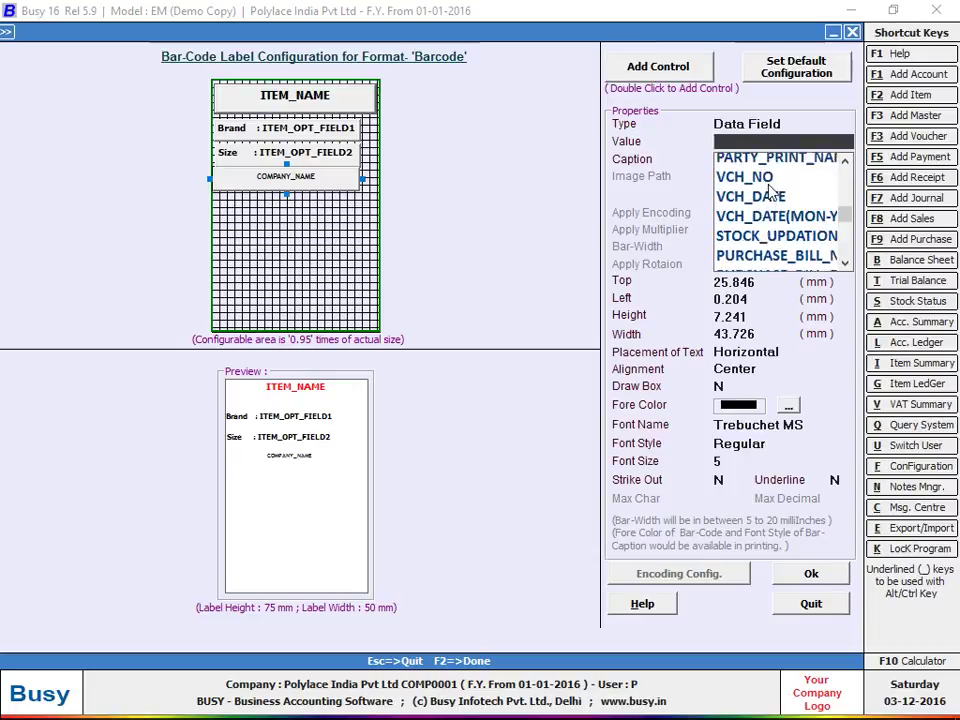
{"action": "scroll", "coordinate": [772, 190], "scroll_direction": "up", "scroll_amount": 4}
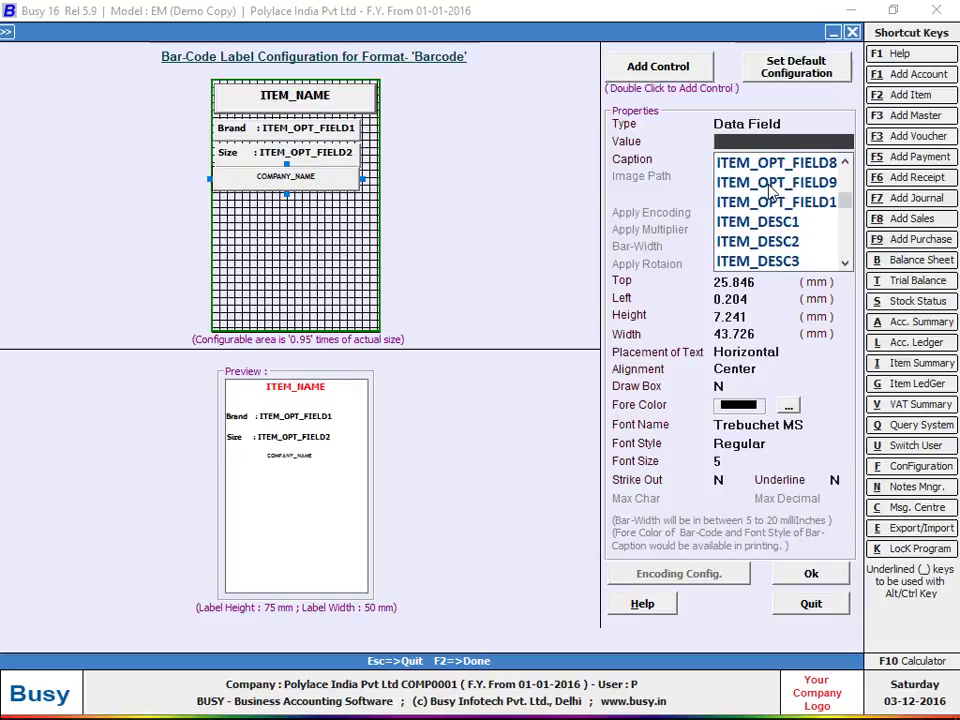
{"action": "scroll", "coordinate": [772, 190], "scroll_direction": "up", "scroll_amount": 3}
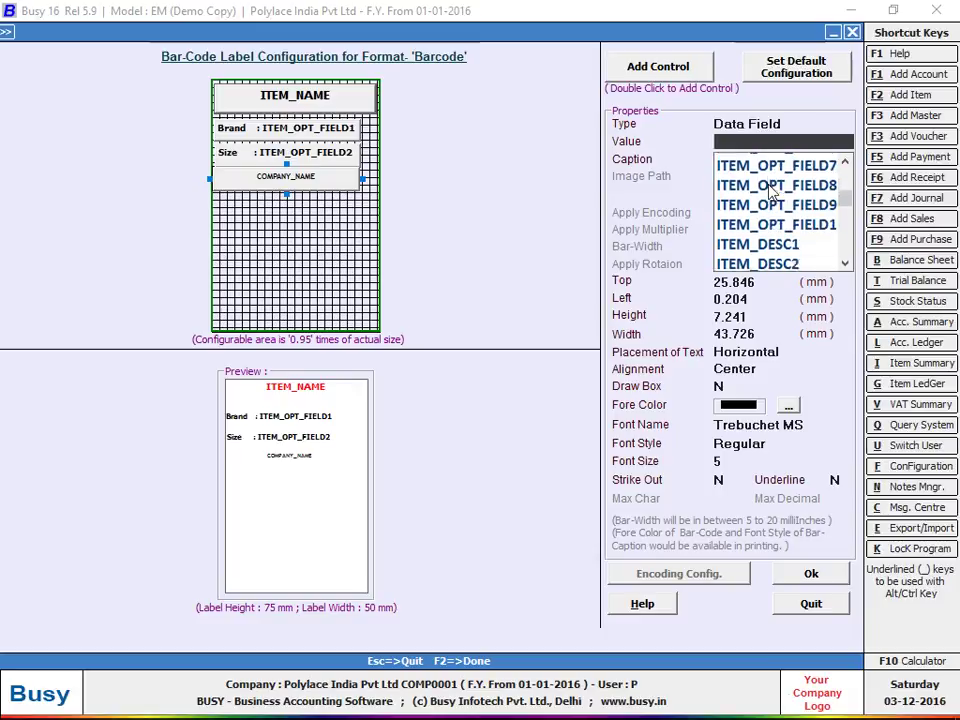
{"action": "scroll", "coordinate": [772, 190], "scroll_direction": "up", "scroll_amount": 2}
{"action": "scroll", "coordinate": [772, 190], "scroll_direction": "down", "scroll_amount": 1}
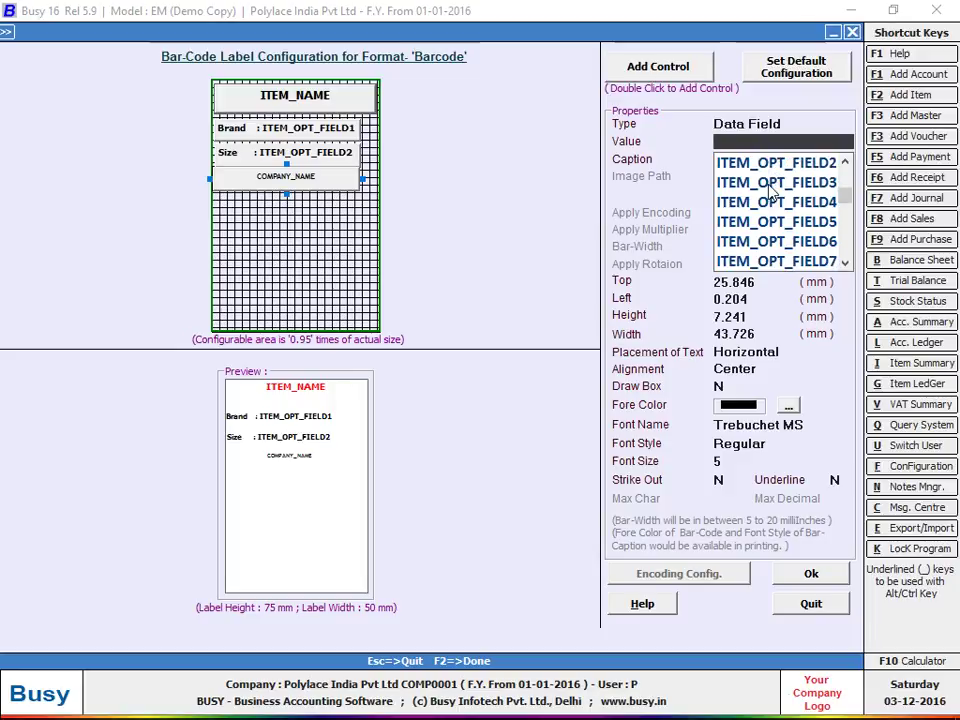
{"action": "left_click", "coordinate": [770, 186]}
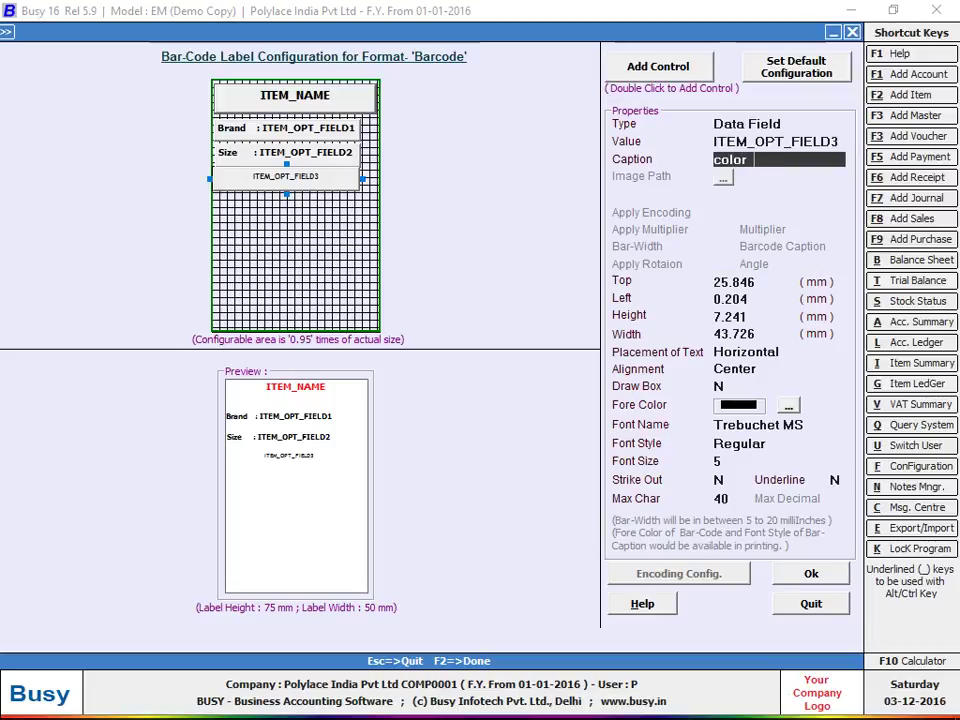
{"action": "key", "text": "Return"}
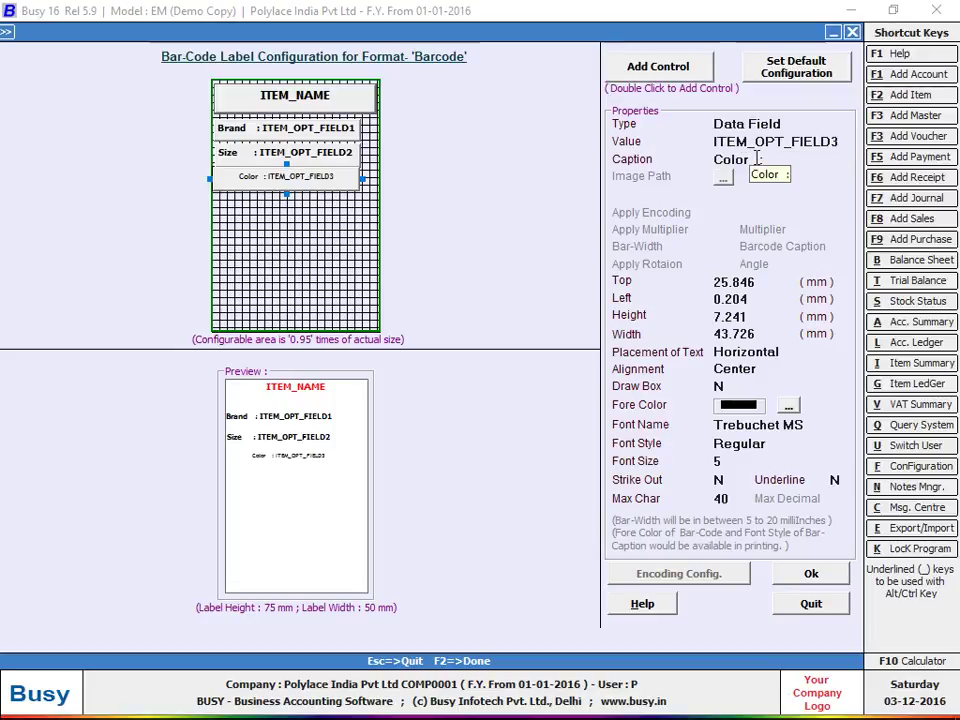
- Left-align the Color field and format it in Tahoma, Bold, size 6
{"action": "left_click", "coordinate": [779, 369]}
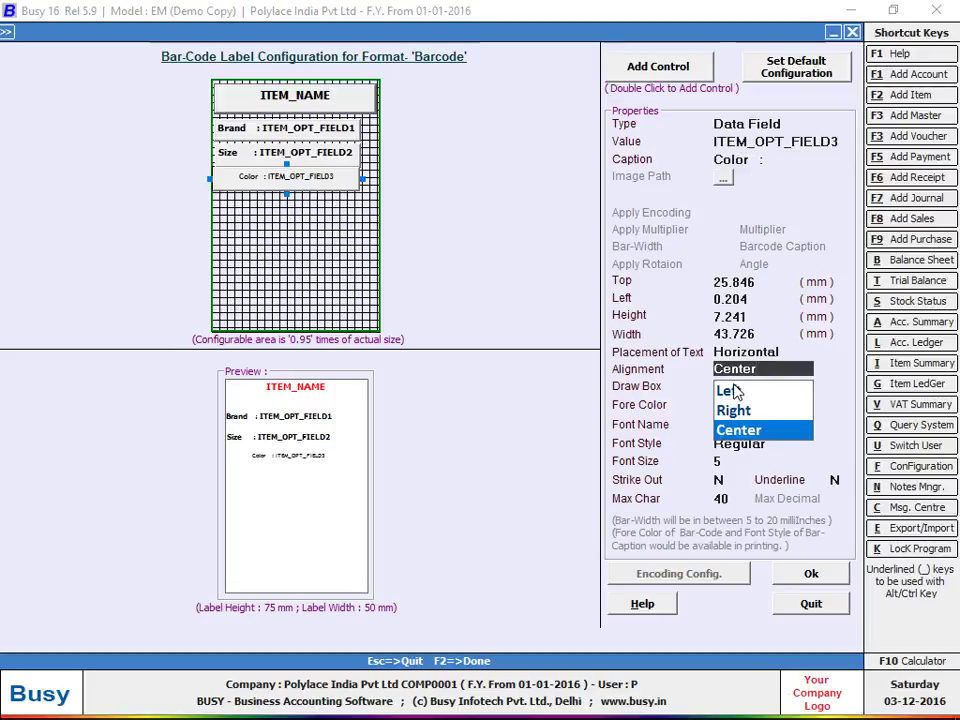
{"action": "left_click", "coordinate": [729, 388]}
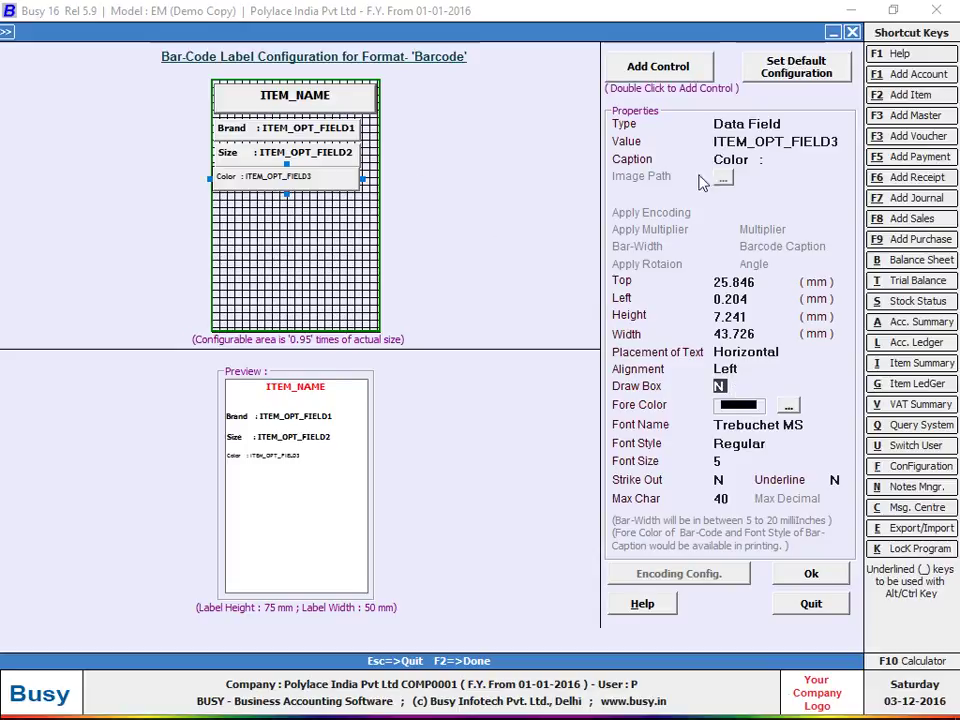
{"action": "left_click", "coordinate": [757, 160]}
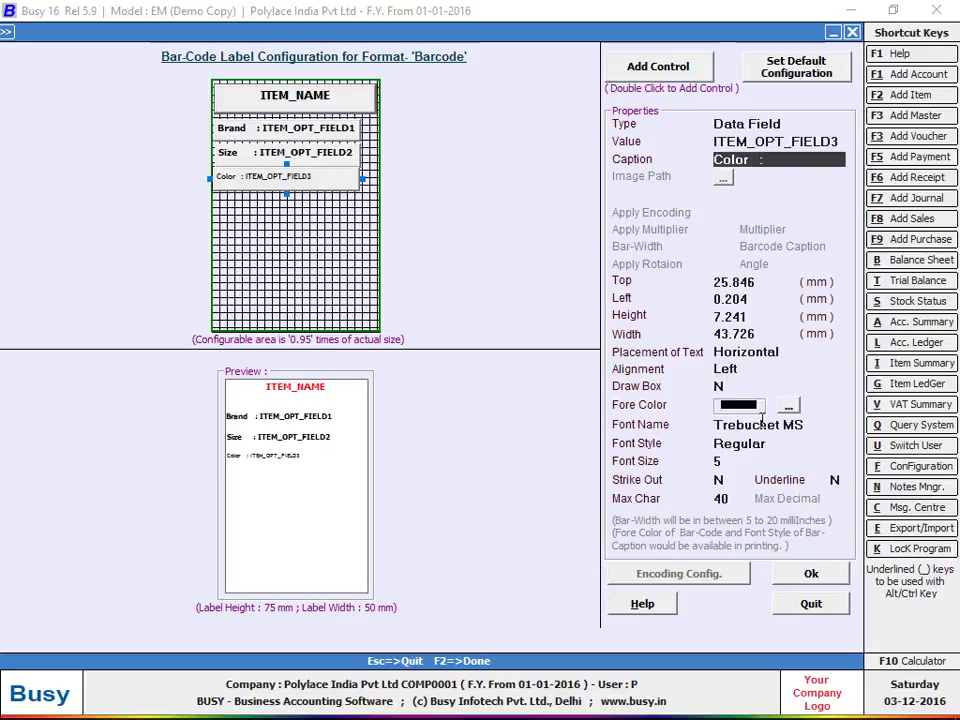
{"action": "key", "text": "Return"}
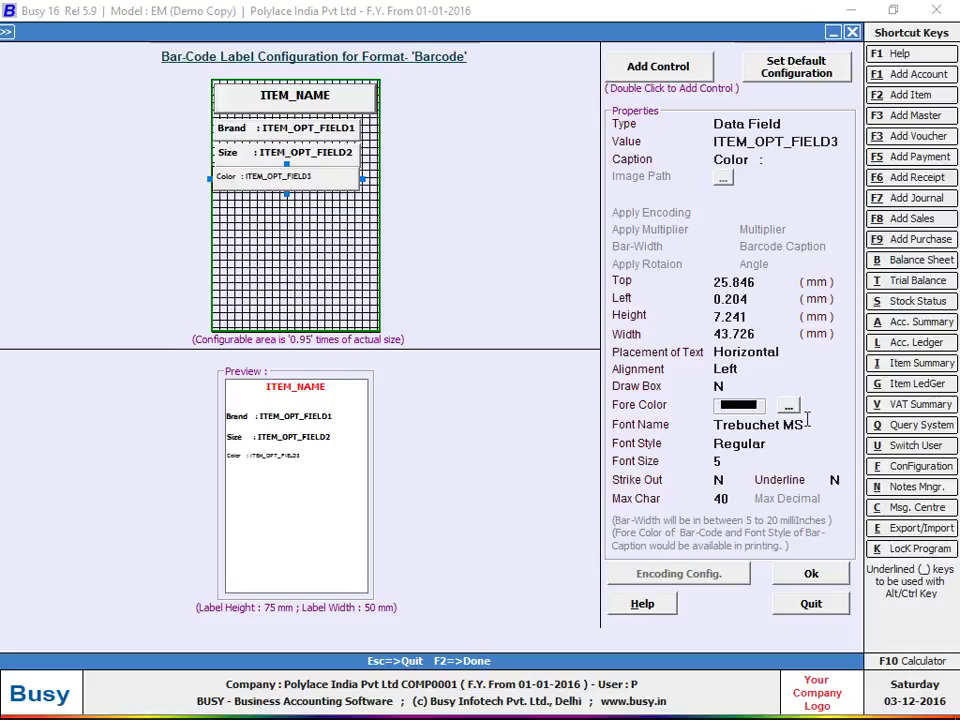
{"action": "left_click", "coordinate": [795, 425]}
{"action": "left_click", "coordinate": [753, 489]}
{"action": "left_click", "coordinate": [738, 505]}
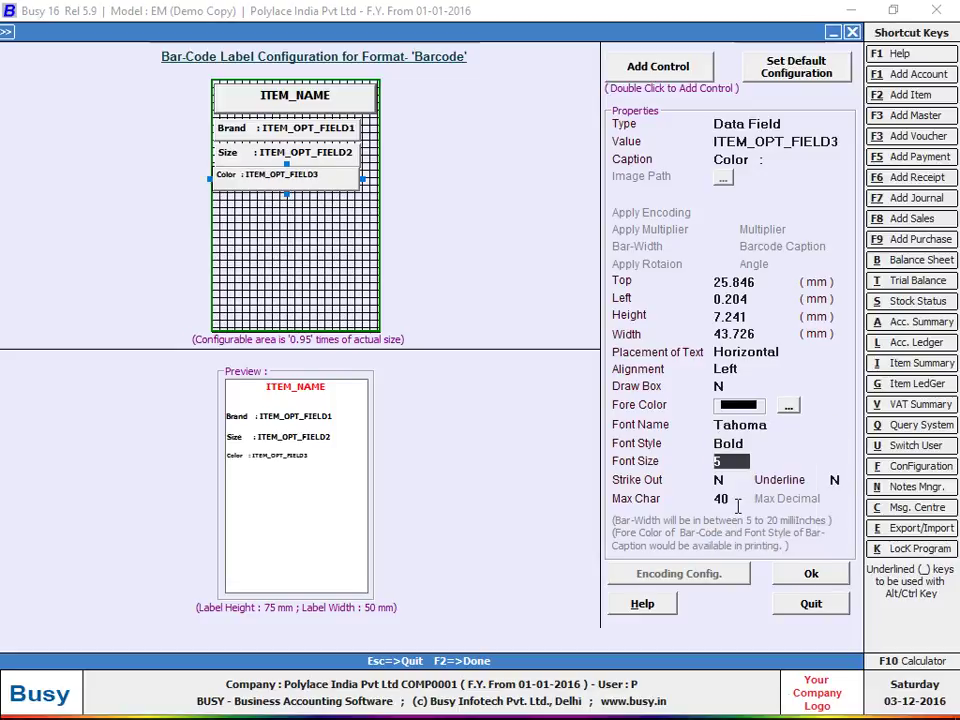
{"action": "key", "text": "Return"}
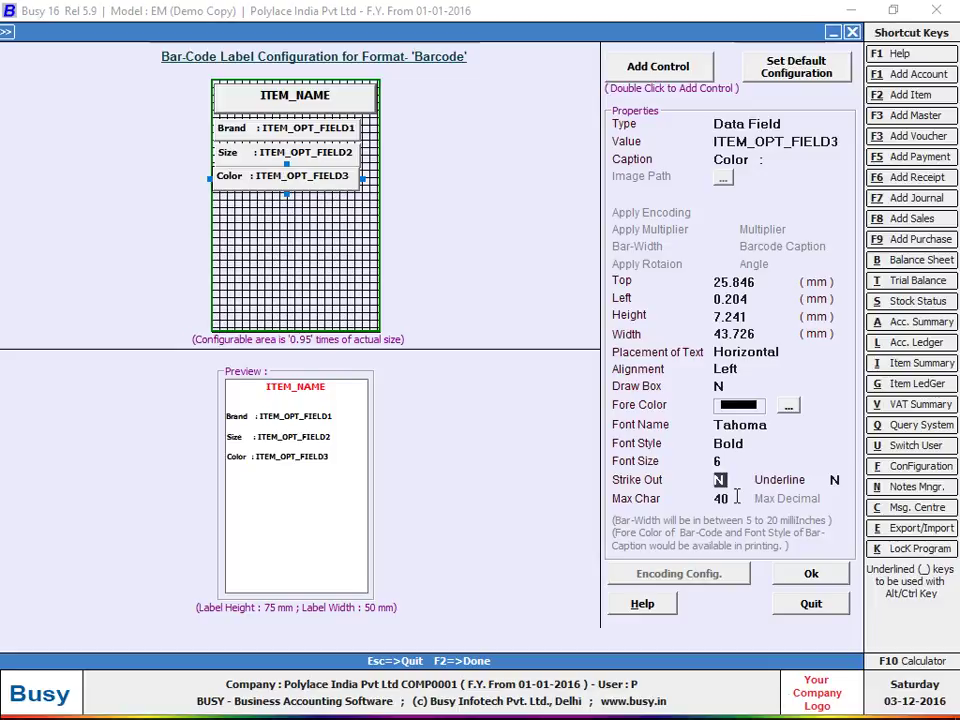
- Add a fifth control under the Color field, about 33.1 mm from the label's top, 6.4 mm high and 42.3 mm wide
{"action": "double_click", "coordinate": [690, 72]}
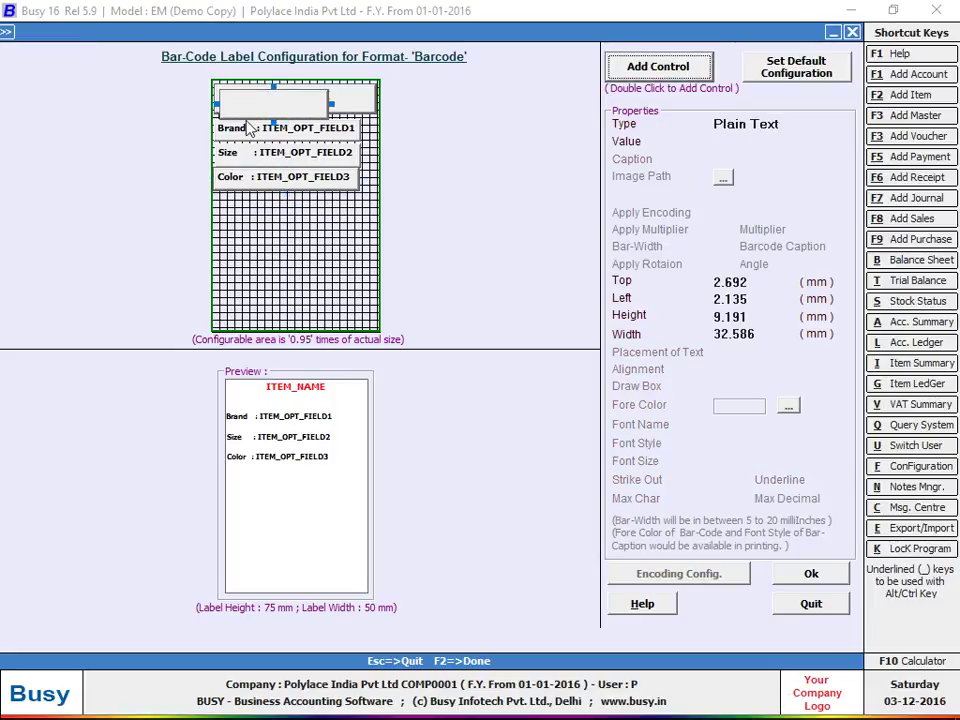
{"action": "left_click_drag", "start_coordinate": [250, 124], "coordinate": [258, 221]}
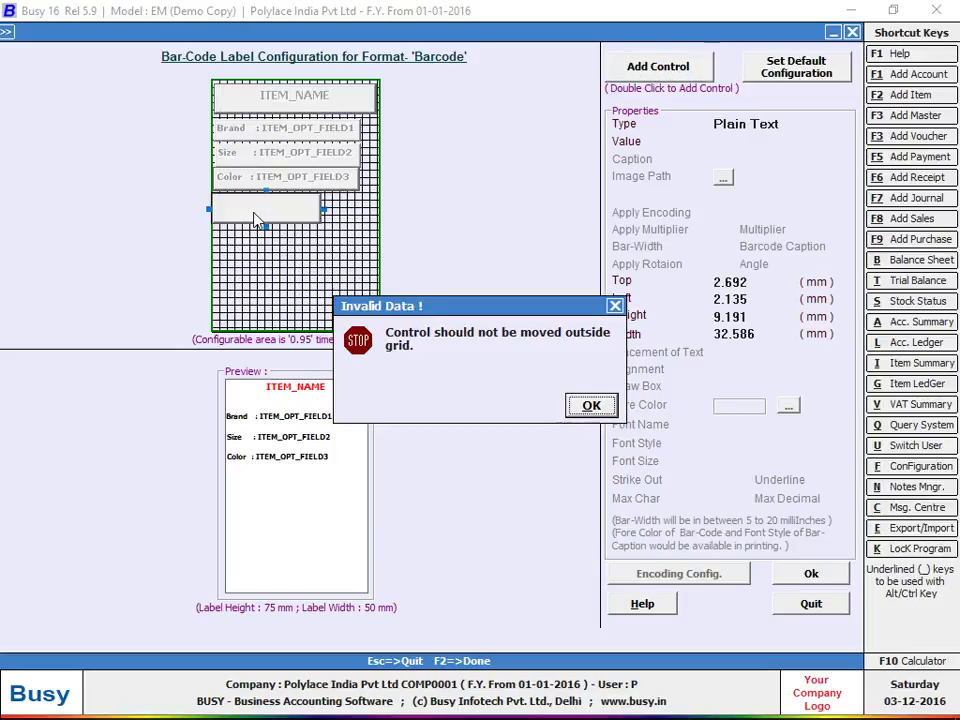
{"action": "left_click", "coordinate": [591, 405]}
{"action": "mouse_move", "coordinate": [255, 130]}
{"action": "left_mouse_down"}
{"action": "mouse_move", "coordinate": [257, 222]}
{"action": "mouse_move", "coordinate": [271, 209]}
{"action": "mouse_move", "coordinate": [263, 209]}
{"action": "mouse_move", "coordinate": [361, 201]}
{"action": "left_mouse_up"}
- Make the new control under the Color field a data field with the value ITEM_OPT_FIELD4
{"action": "left_click", "coordinate": [807, 127]}
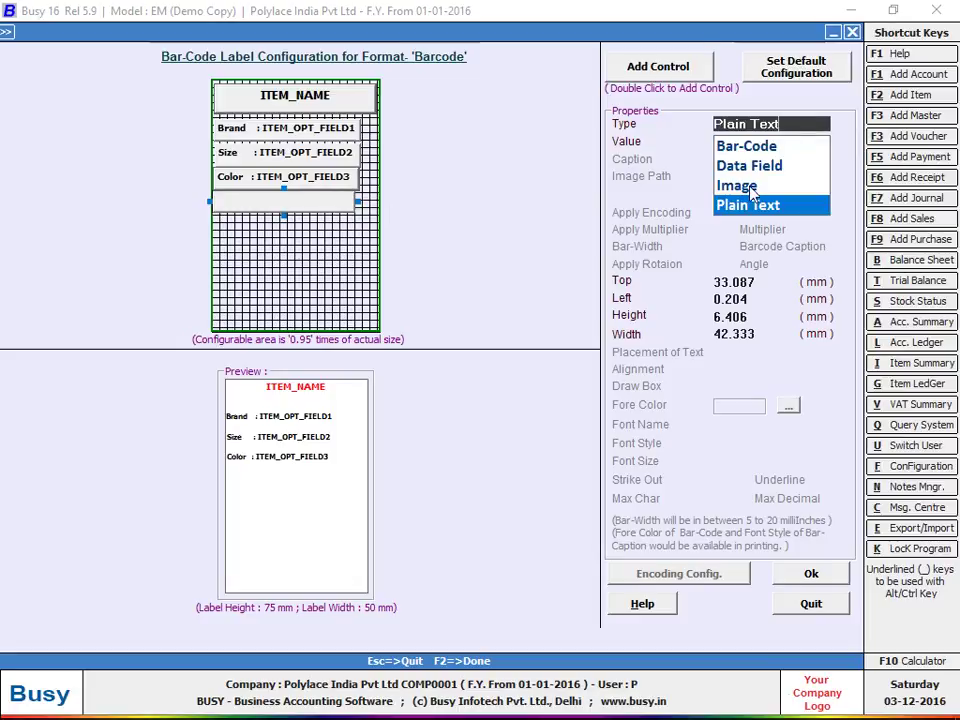
{"action": "left_click", "coordinate": [752, 164]}
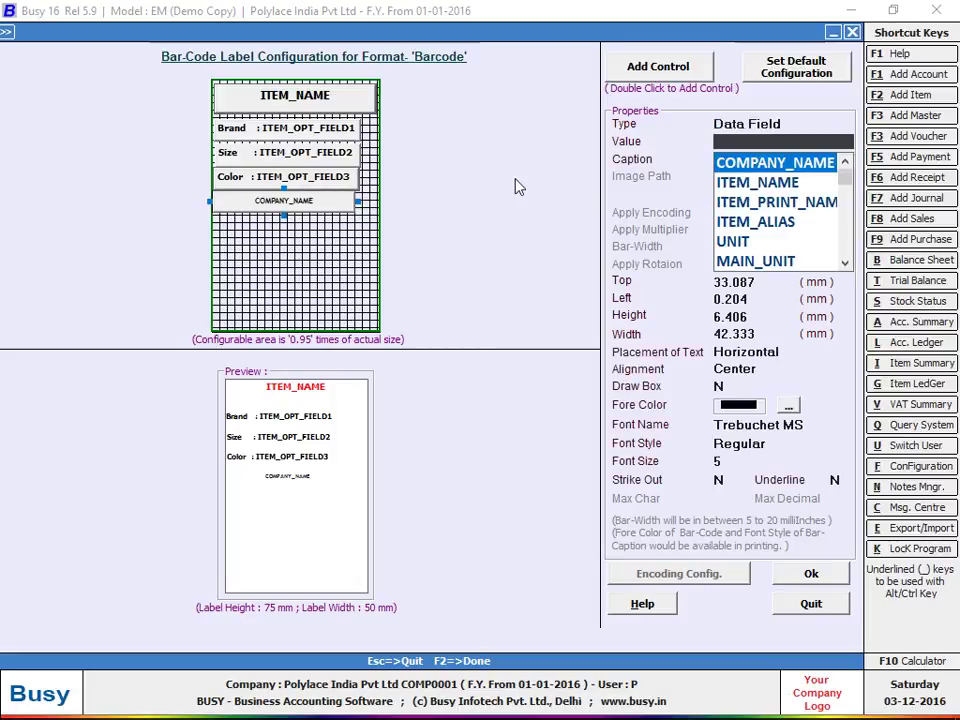
{"action": "key", "text": "Down"}
{"action": "key", "text": "Down"}
{"action": "key", "text": "Down"}
{"action": "key", "text": "Down"}
{"action": "key", "text": "Down"}
{"action": "key", "text": "Down"}
{"action": "key", "text": "Down"}
{"action": "key", "text": "Down"}
{"action": "key", "text": "Down"}
{"action": "key", "text": "Down"}
{"action": "key", "text": "Down"}
{"action": "key", "text": "Down"}
{"action": "key", "text": "Down"}
{"action": "key", "text": "Down"}
{"action": "key", "text": "Down"}
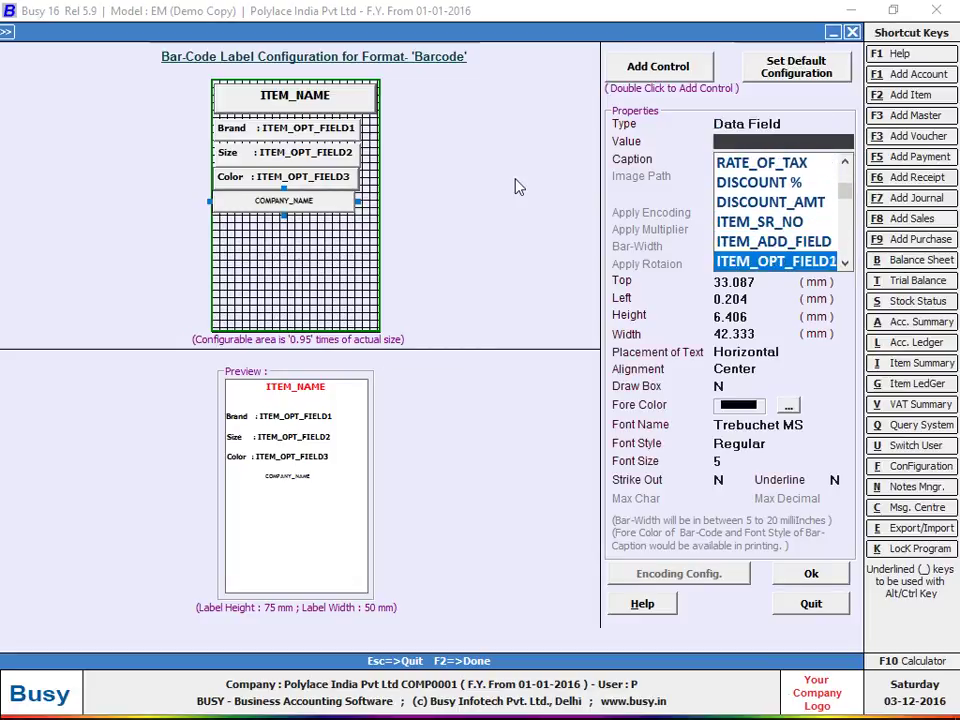
{"action": "key", "text": "Down"}
{"action": "key", "text": "Down"}
{"action": "key", "text": "Return"}
{"action": "key", "text": "shift+Tab"}
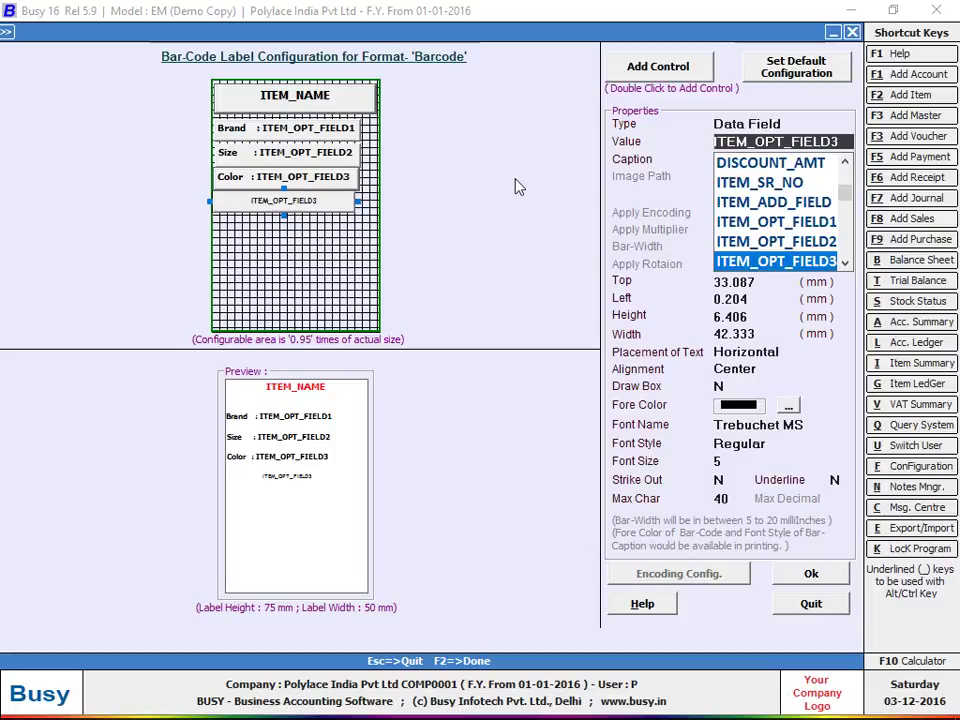
{"action": "key", "text": "Down"}
{"action": "key", "text": "Return"}
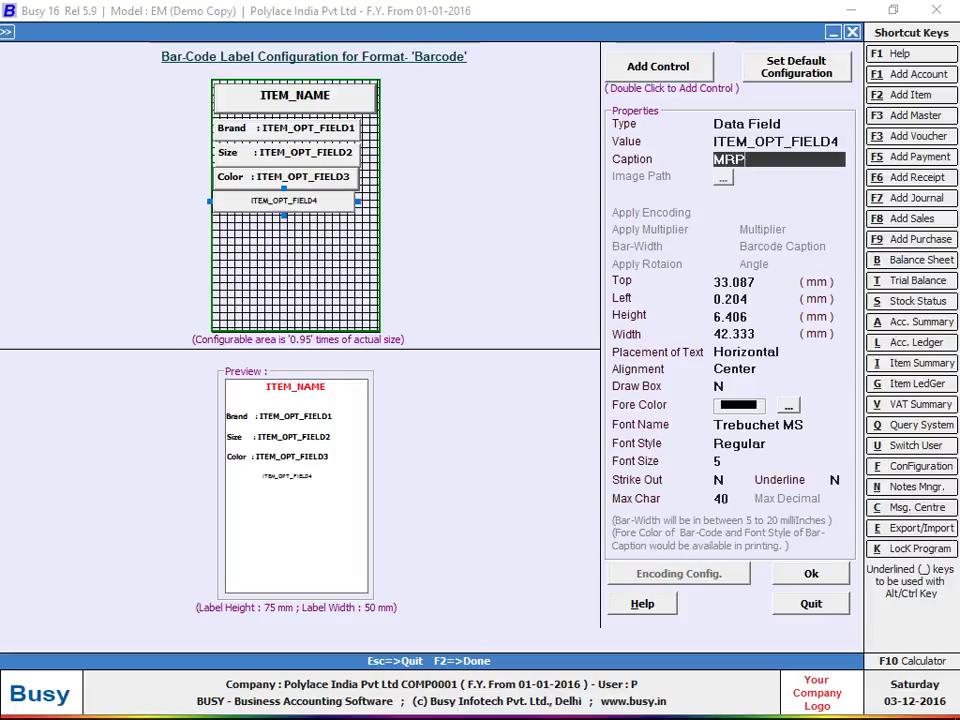
- Caption the ITEM_OPT_FIELD4 field "MRP" followed by several spaces and a colon
{"action": "key", "text": "Return"}
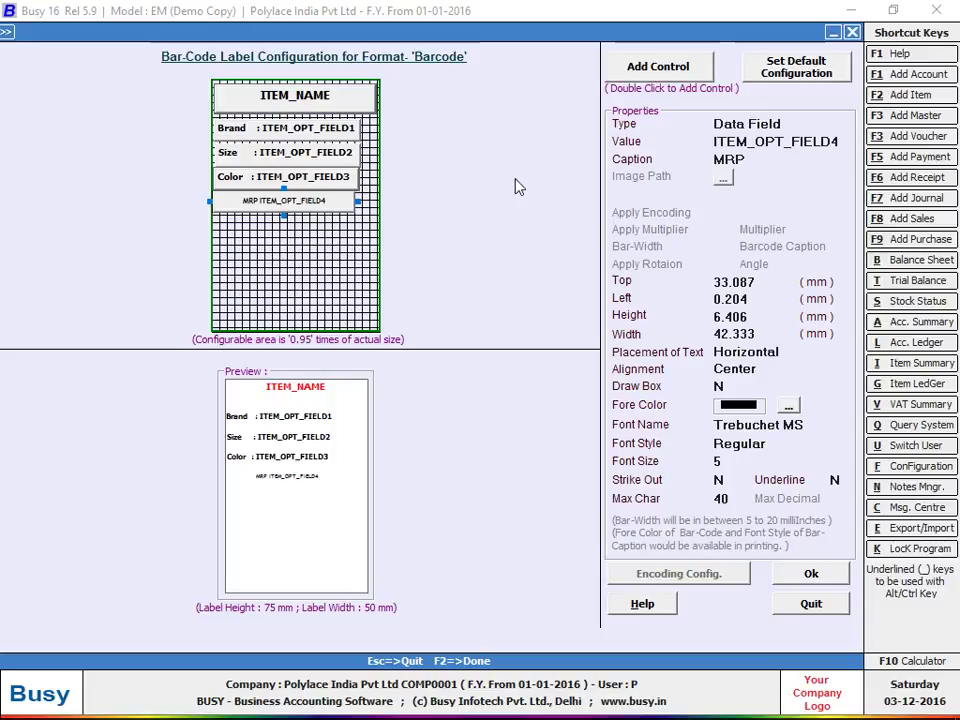
{"action": "left_click", "coordinate": [757, 159]}
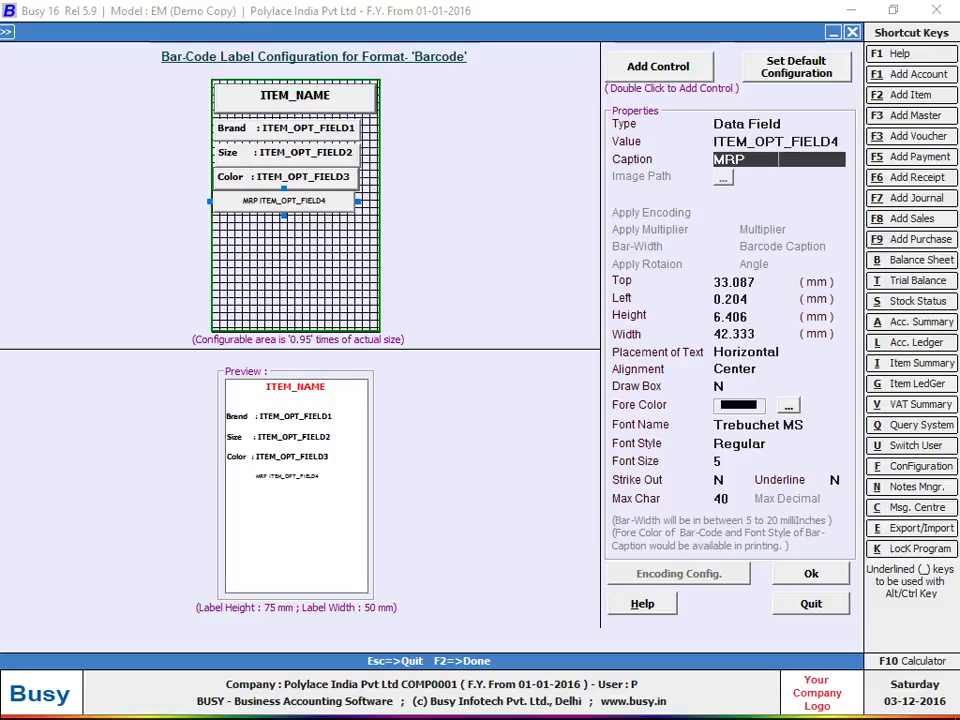
{"action": "type", "text": ":"}
{"action": "key", "text": "Return"}
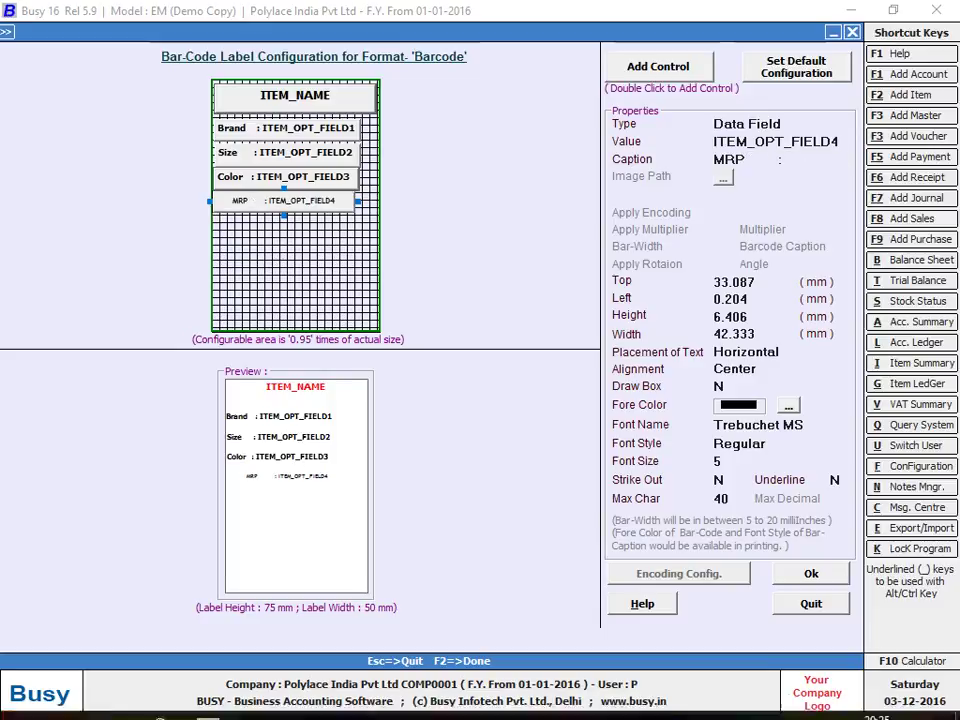
- Left-align the MRP field and format it in Tahoma, Bold, size 6
{"action": "left_click", "coordinate": [771, 366]}
{"action": "left_click", "coordinate": [755, 386]}
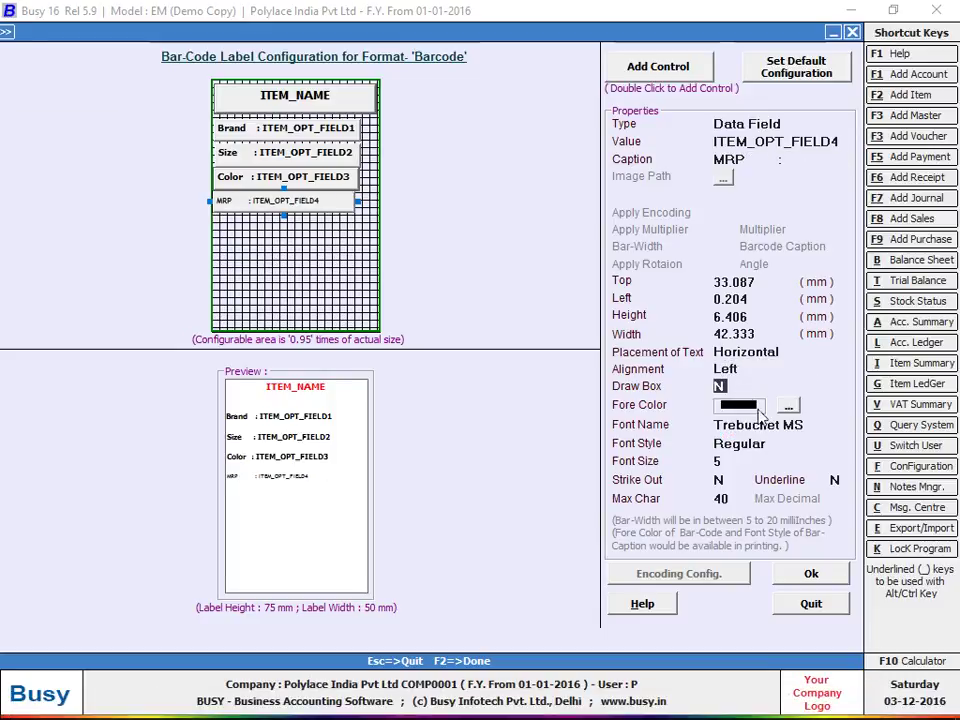
{"action": "left_click", "coordinate": [766, 426]}
{"action": "left_click", "coordinate": [748, 484]}
{"action": "left_click", "coordinate": [736, 502]}
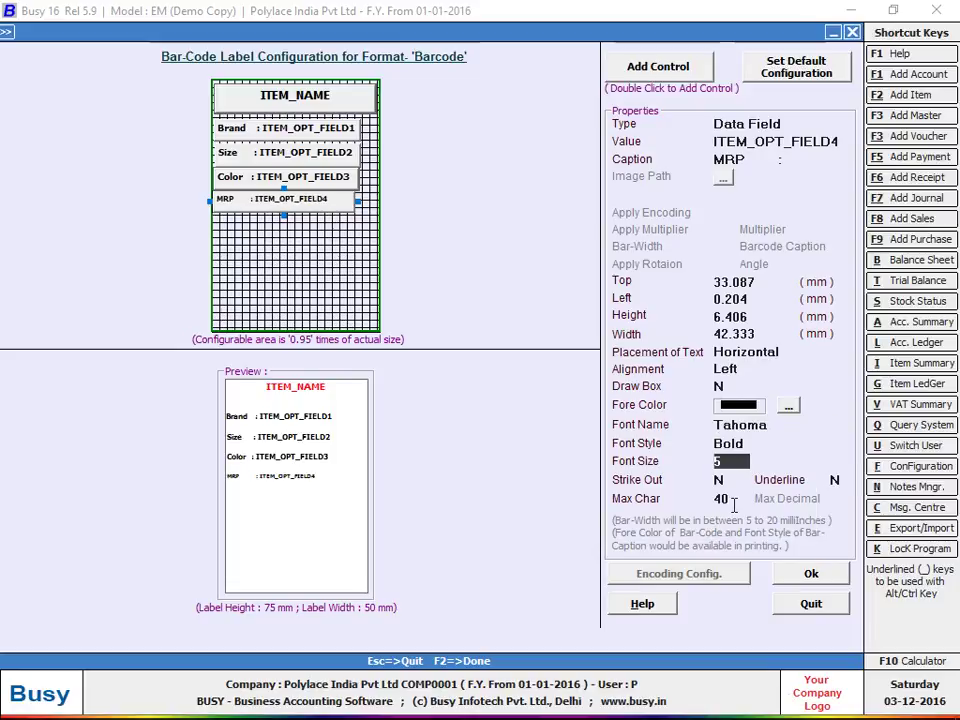
{"action": "type", "text": "6"}
{"action": "key", "text": "Return"}
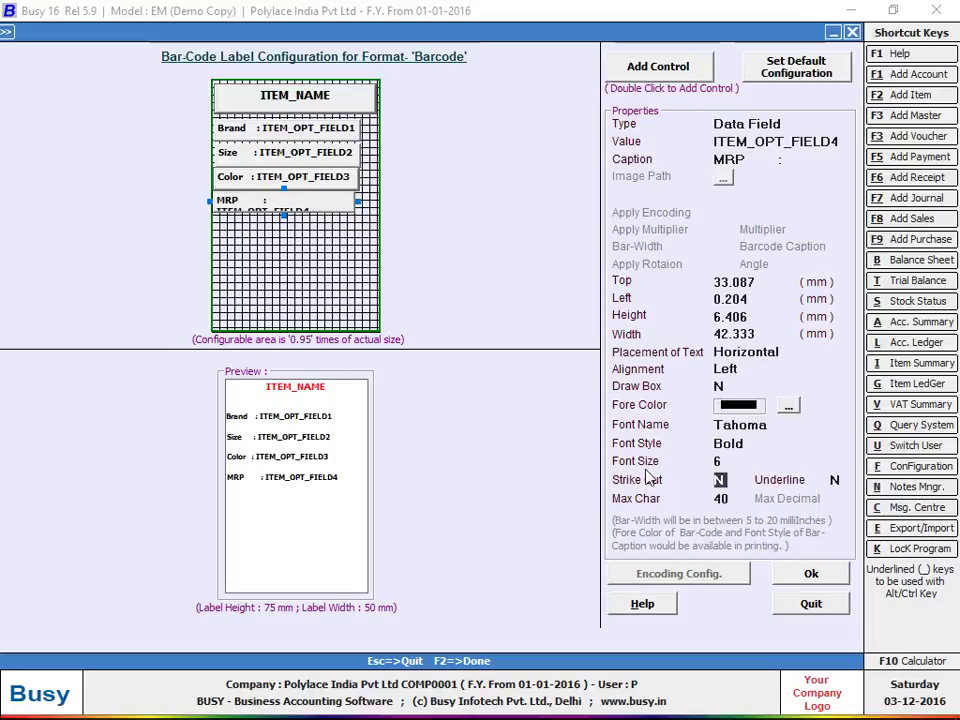
- Try font size 5 on the MRP field and set it back to 6
{"action": "left_click", "coordinate": [746, 463]}
{"action": "type", "text": "5"}
{"action": "key", "text": "Return"}
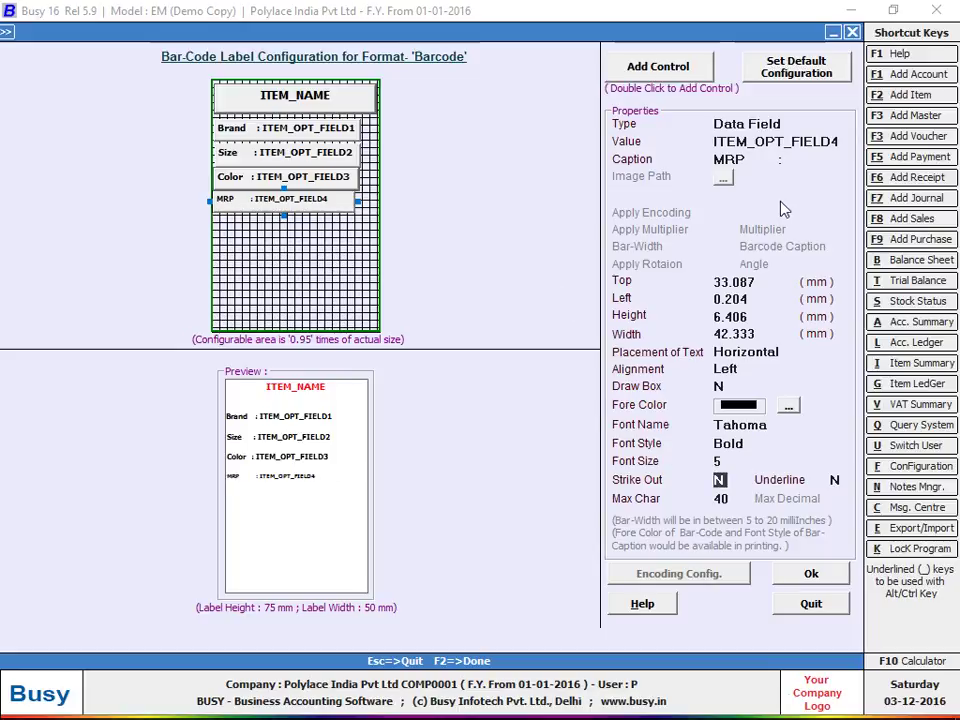
{"action": "left_click", "coordinate": [732, 463]}
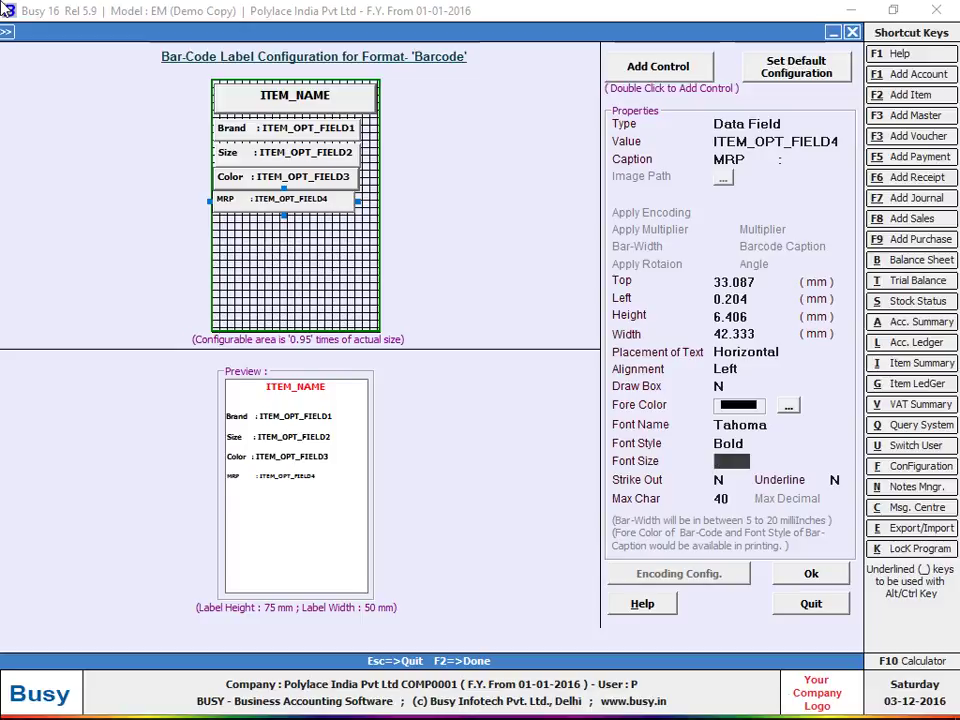
{"action": "type", "text": "6"}
{"action": "key", "text": "Return"}
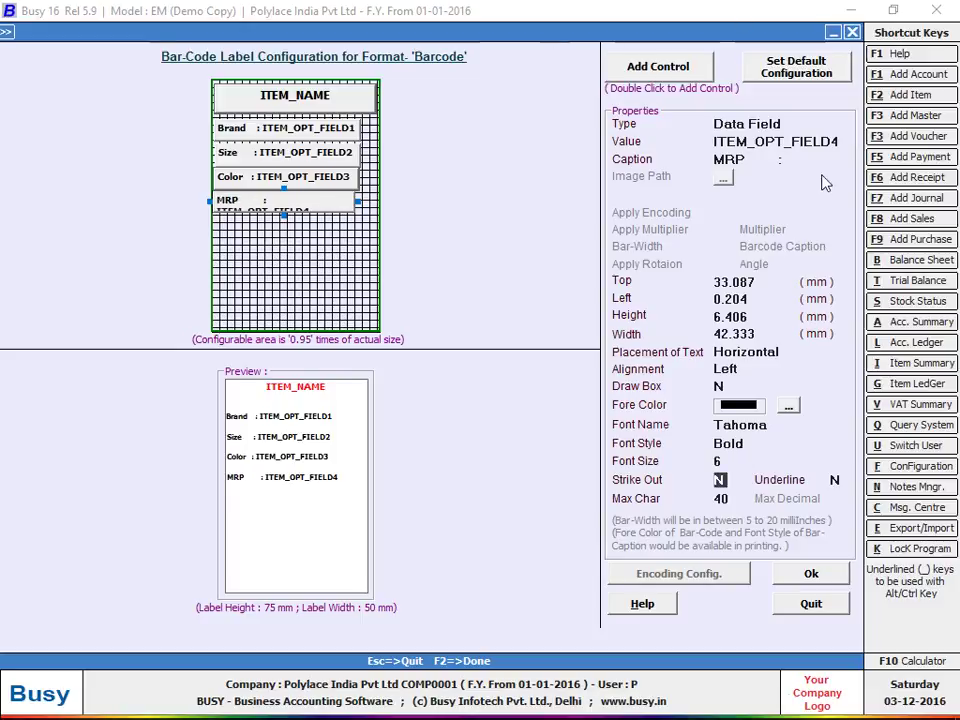
- Remove surplus spaces before the colon in the MRP caption so the field's text fits on one line
{"action": "left_click", "coordinate": [776, 160]}
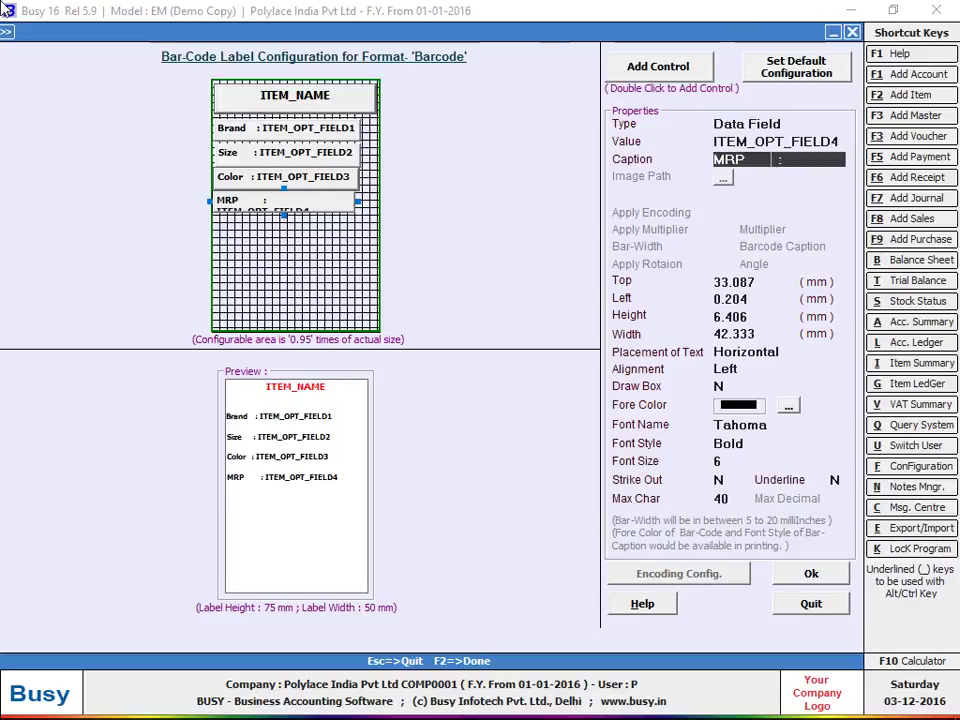
{"action": "key", "text": "End"}
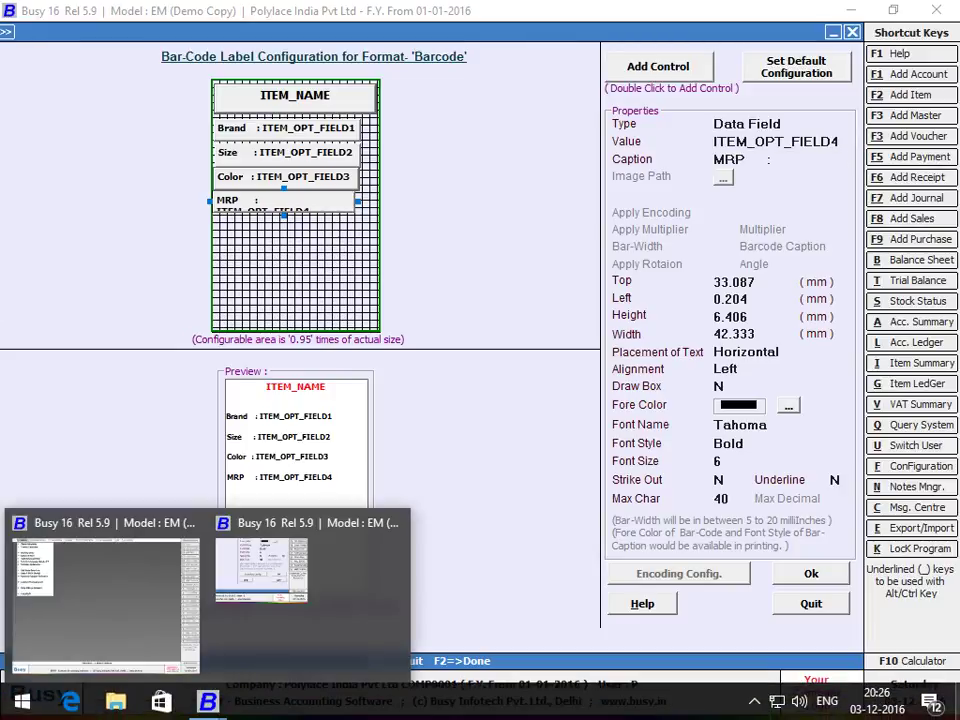
{"action": "left_click", "coordinate": [765, 160]}
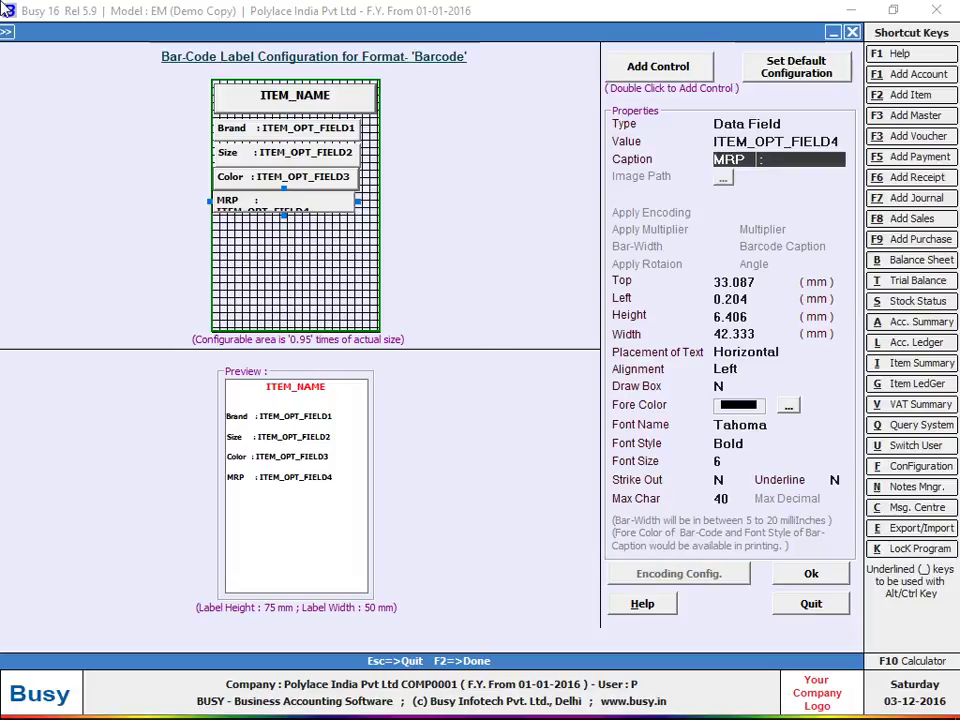
{"action": "key", "text": "End"}
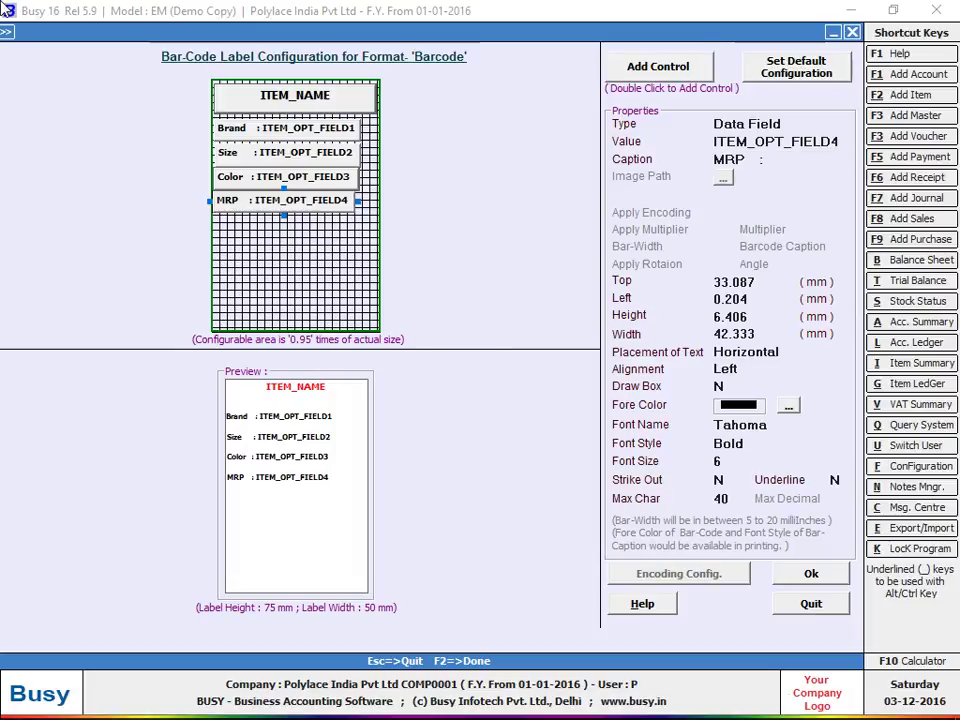
- Widen the MRP field to about 44.3 mm
{"action": "left_click", "coordinate": [349, 199]}
{"action": "left_click_drag", "start_coordinate": [359, 202], "coordinate": [368, 201]}
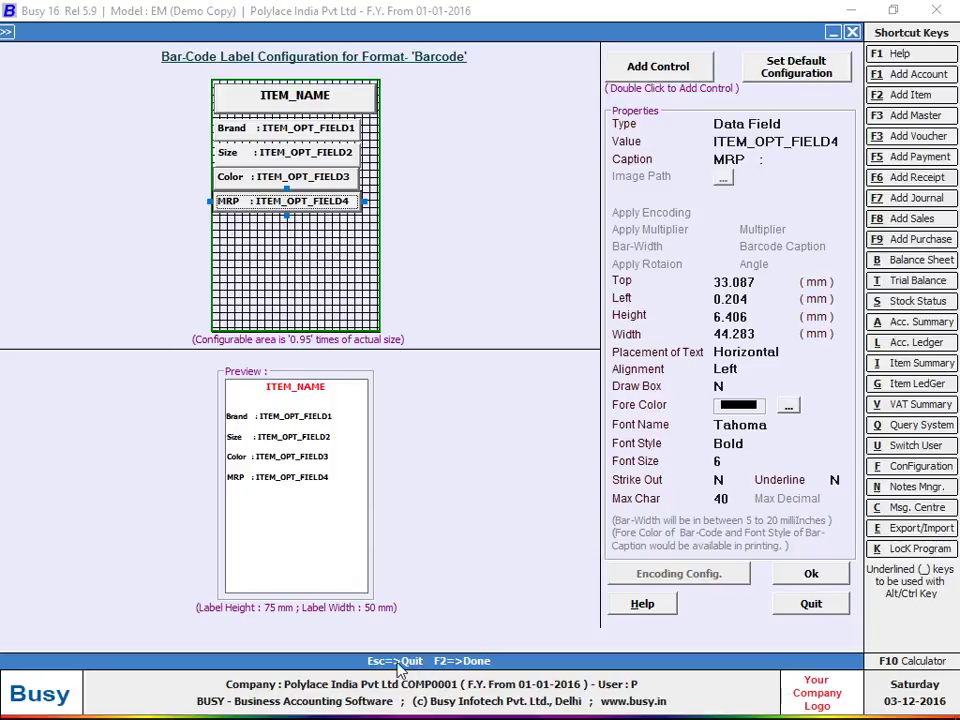
- Add a control and shape it into a vertical strip about 5.3 mm wide and 58.2 mm high along the label's right edge
{"action": "double_click", "coordinate": [665, 68]}
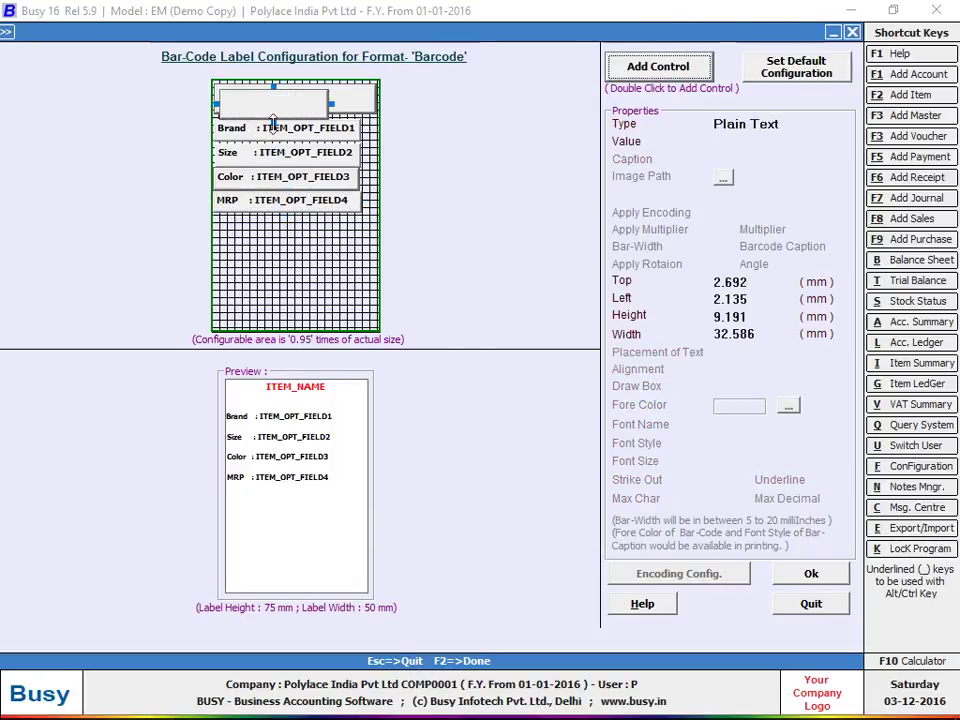
{"action": "left_click_drag", "start_coordinate": [273, 121], "coordinate": [284, 101]}
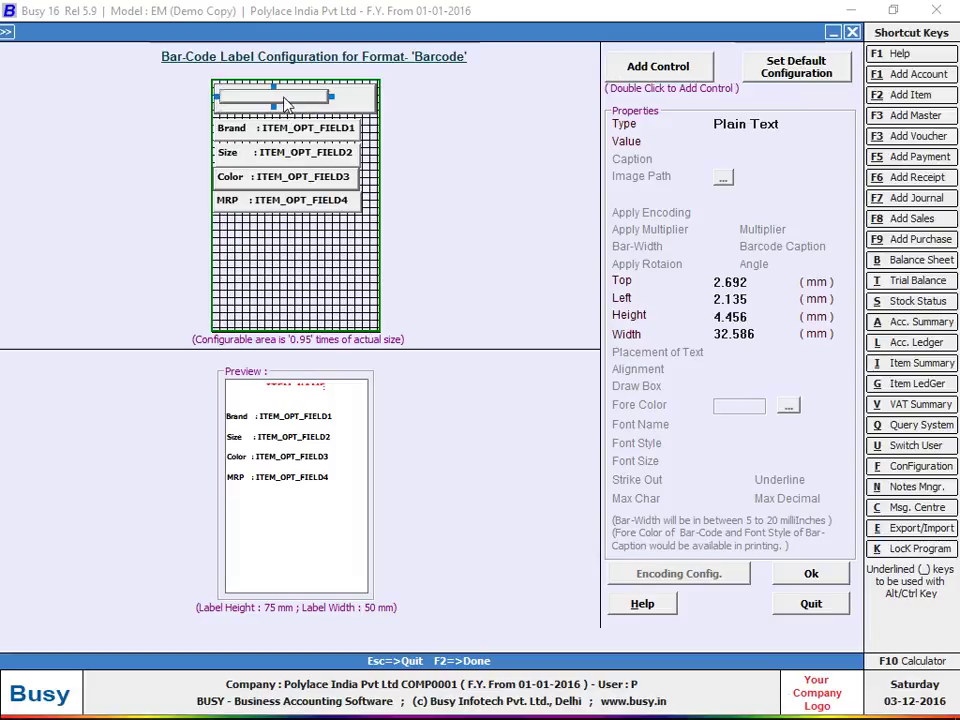
{"action": "left_click", "coordinate": [345, 148]}
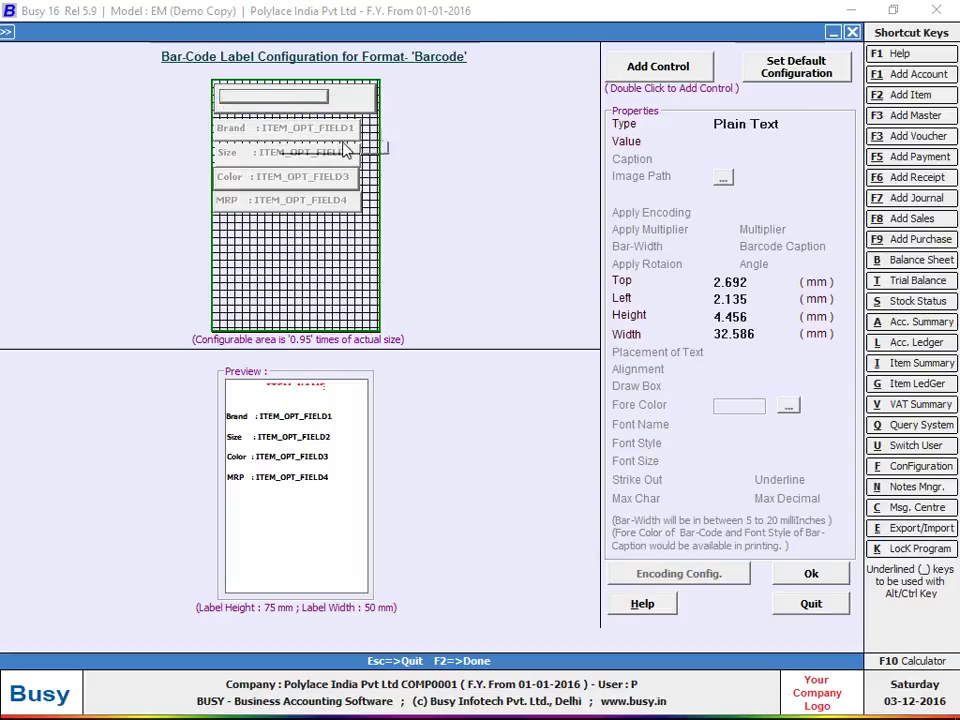
{"action": "mouse_move", "coordinate": [345, 148]}
{"action": "left_mouse_down"}
{"action": "mouse_move", "coordinate": [343, 131]}
{"action": "mouse_move", "coordinate": [337, 145]}
{"action": "left_mouse_up"}
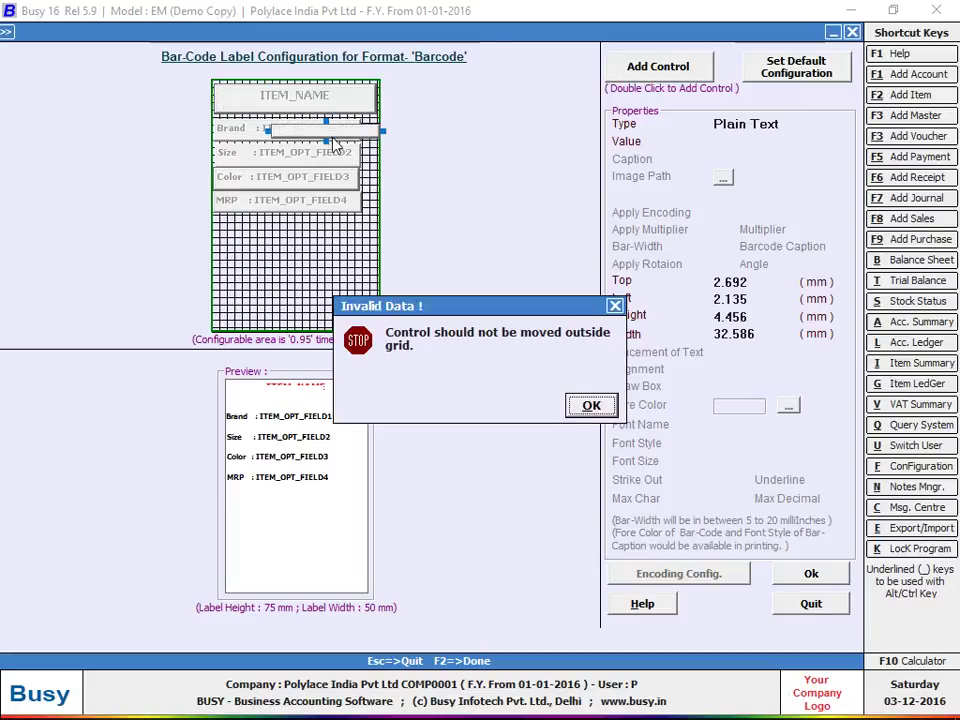
{"action": "left_click", "coordinate": [591, 405]}
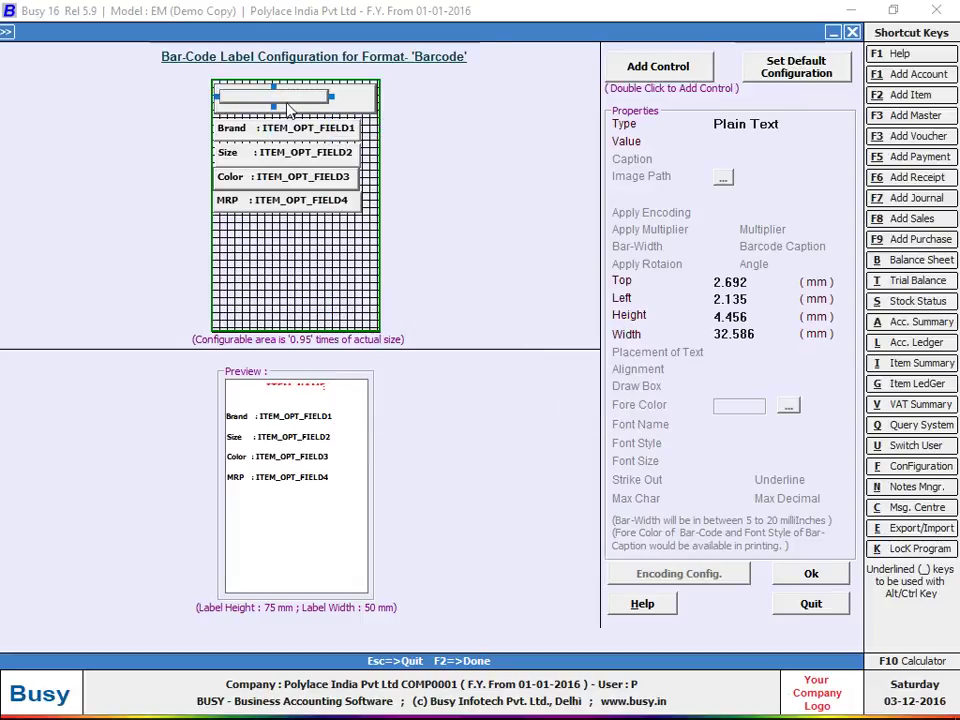
{"action": "left_click_drag", "start_coordinate": [288, 108], "coordinate": [340, 325]}
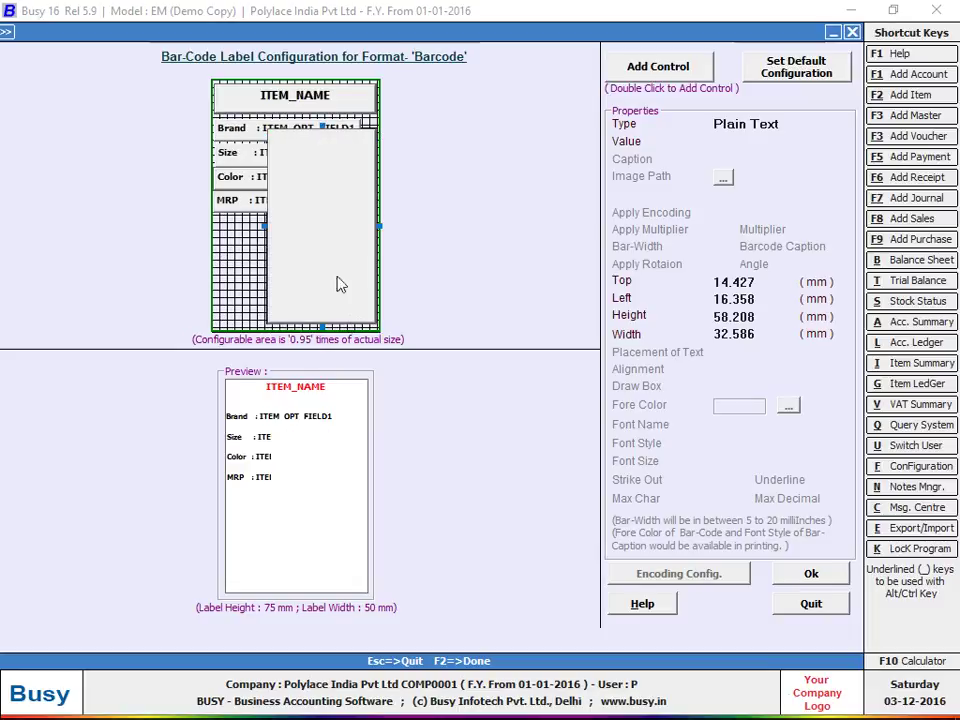
{"action": "left_click_drag", "start_coordinate": [268, 227], "coordinate": [369, 229]}
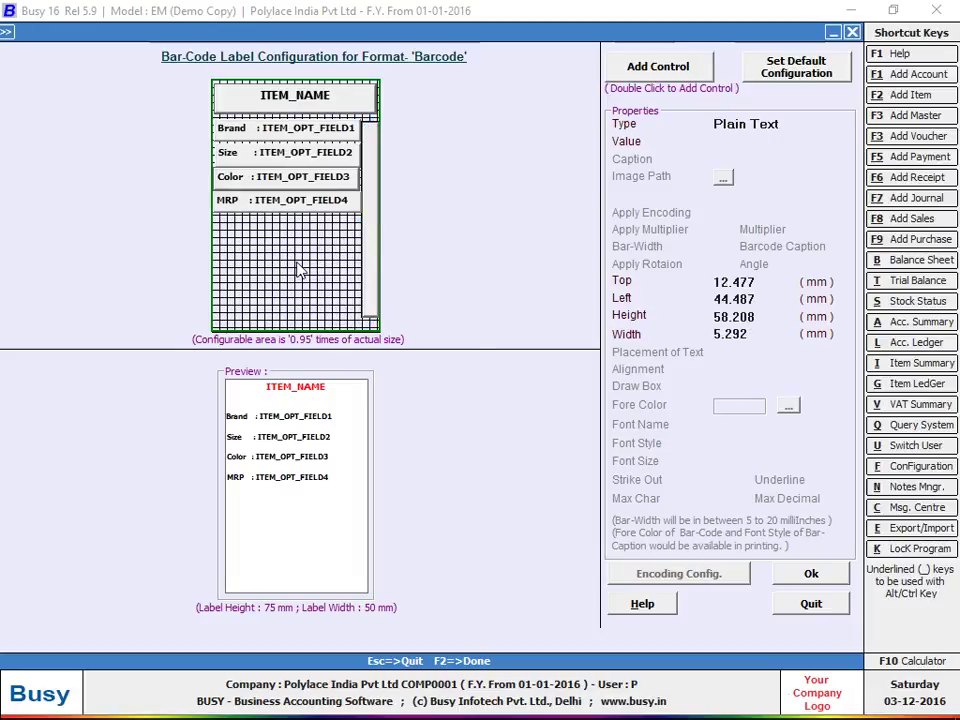
{"action": "left_click", "coordinate": [375, 246]}
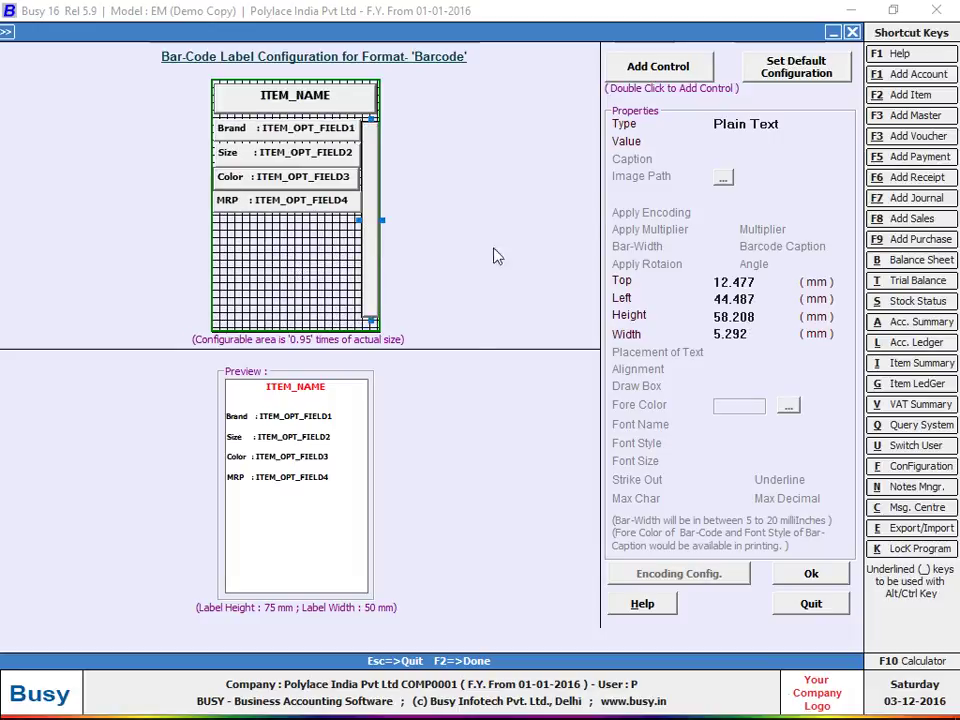
- Try making the narrow strip a COMPANY_NAME data field with vertical text placement
{"action": "left_click", "coordinate": [785, 124]}
{"action": "left_click", "coordinate": [775, 165]}
{"action": "key", "text": "Return"}
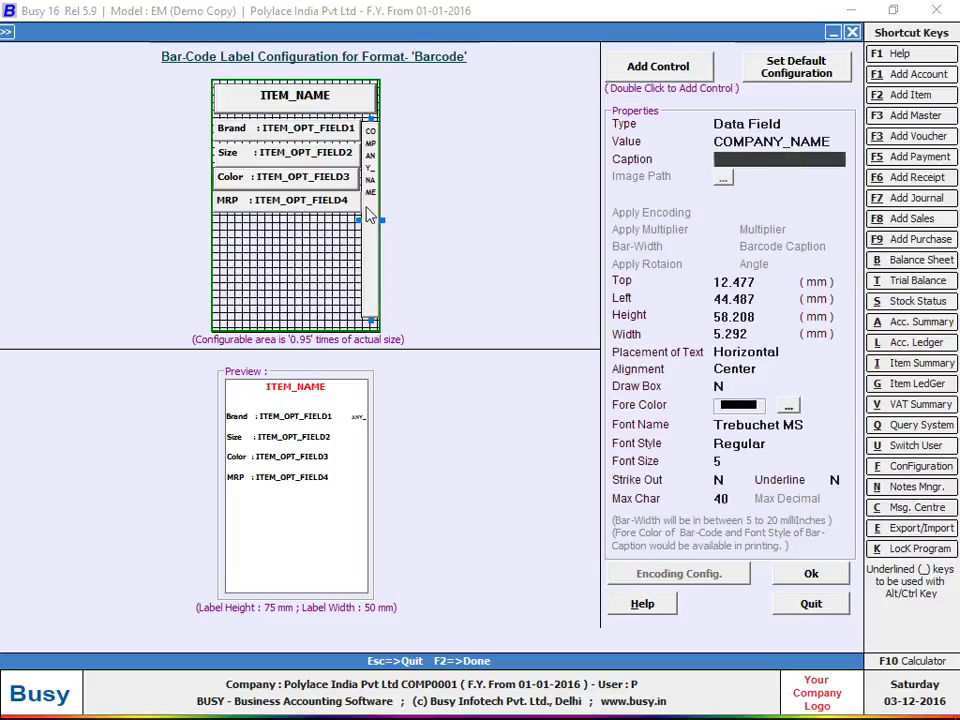
{"action": "left_click", "coordinate": [800, 354]}
{"action": "left_click", "coordinate": [752, 393]}
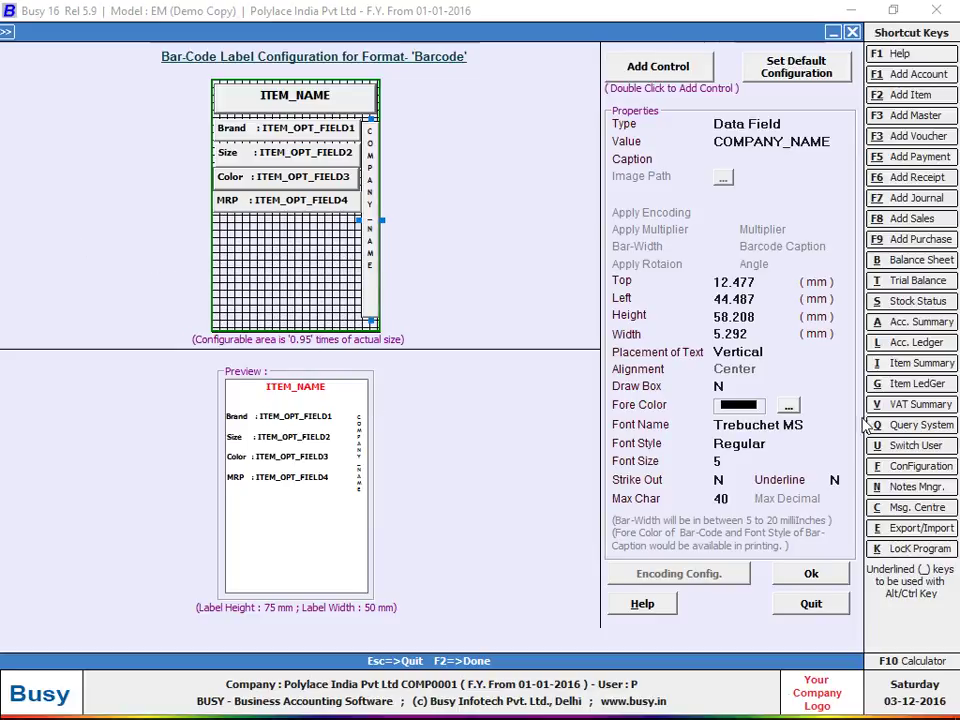
- Change the narrow strip's type to Plain Text with the value "Polylace India"
{"action": "left_click", "coordinate": [804, 124]}
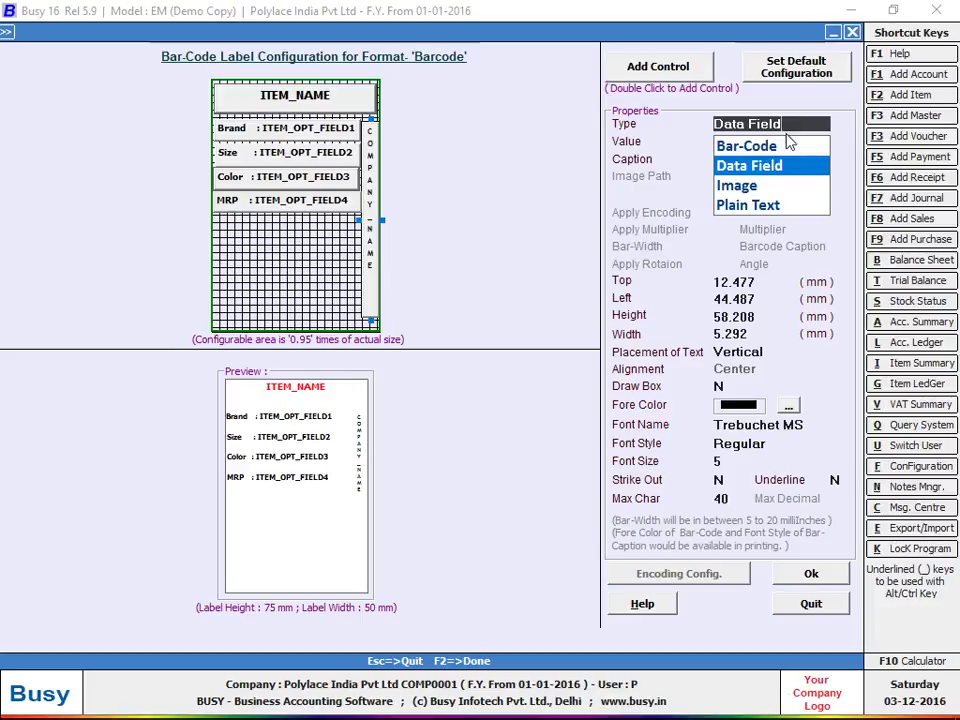
{"action": "left_click", "coordinate": [746, 206]}
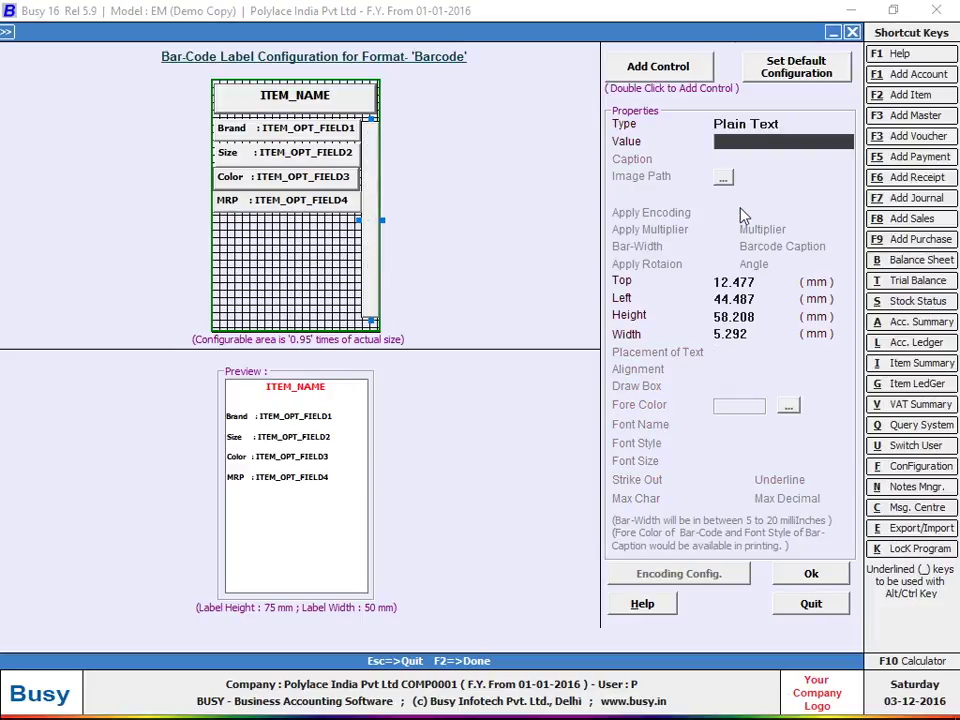
{"action": "type", "text": "P"}
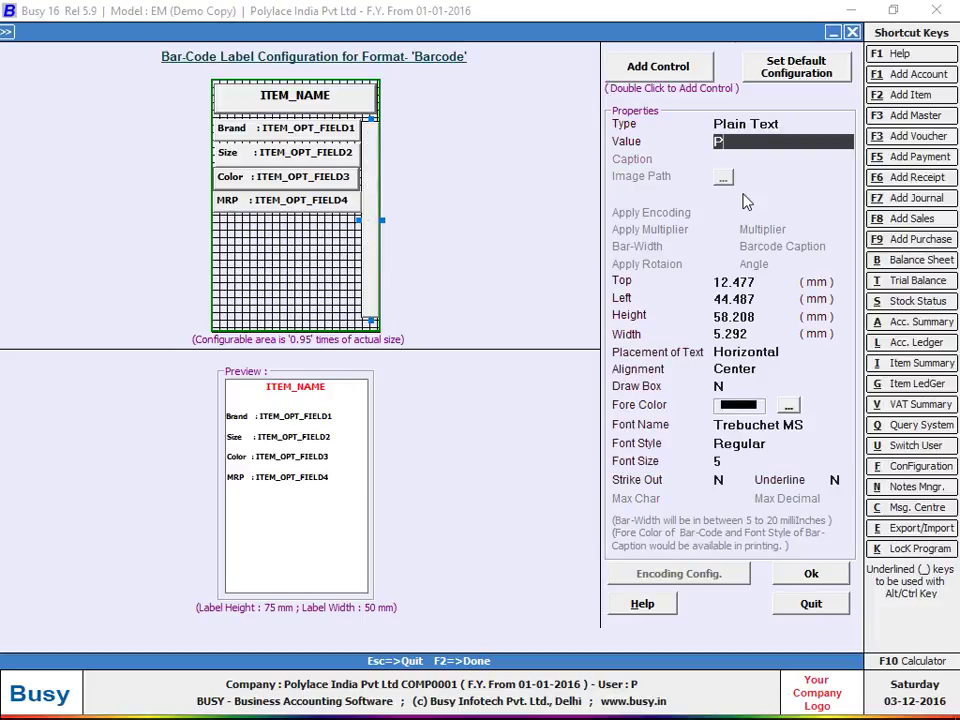
{"action": "type", "text": "O"}
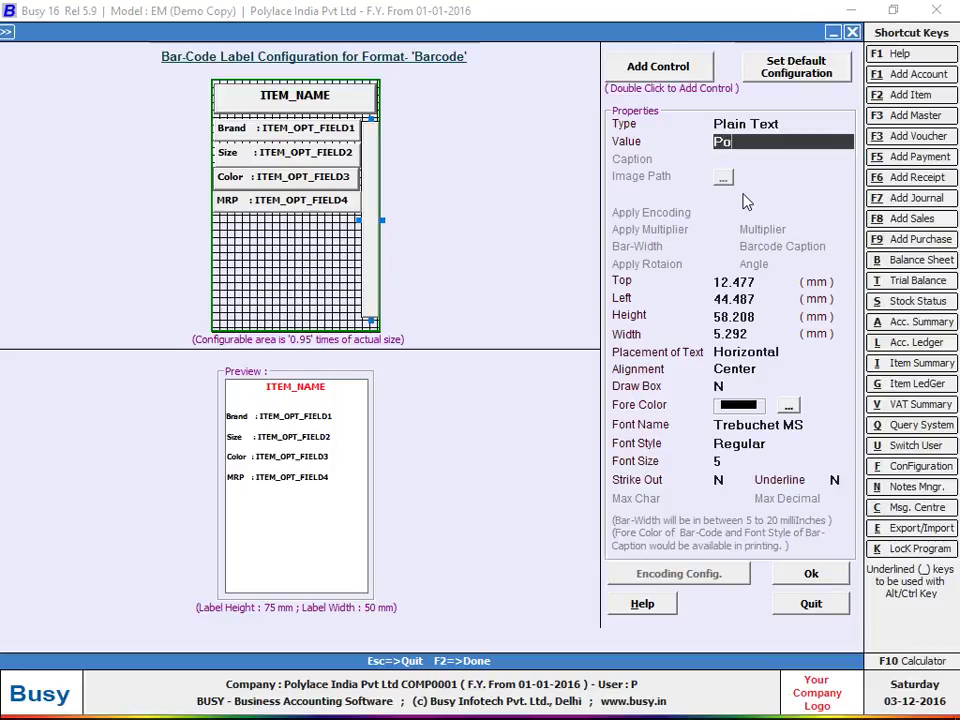
{"action": "type", "text": "lylace"}
{"action": "key", "text": "Return"}
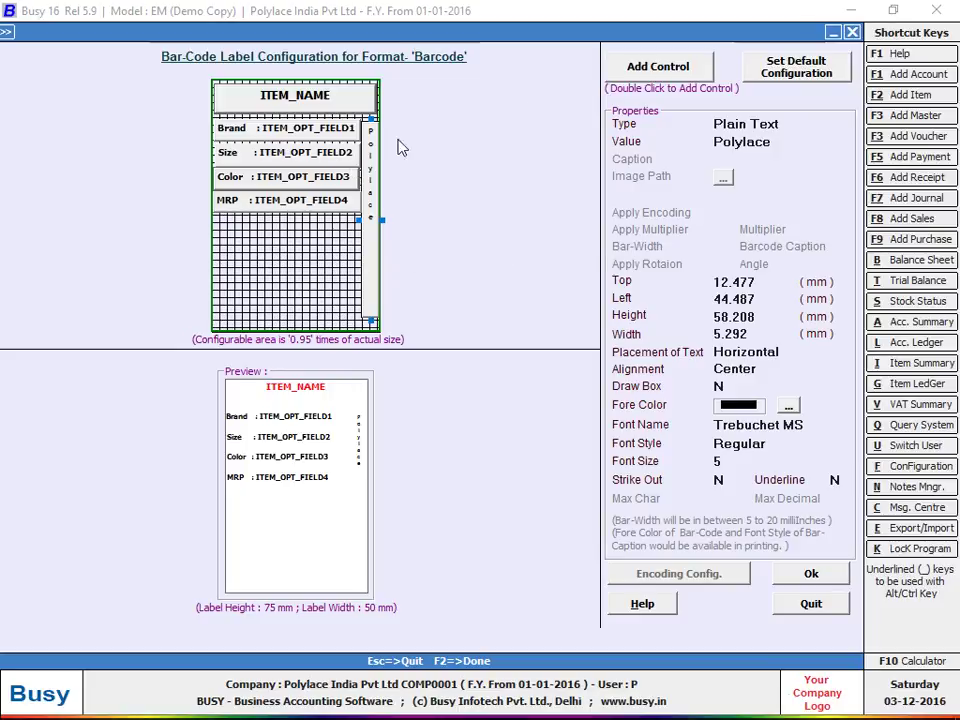
{"action": "left_click", "coordinate": [786, 142]}
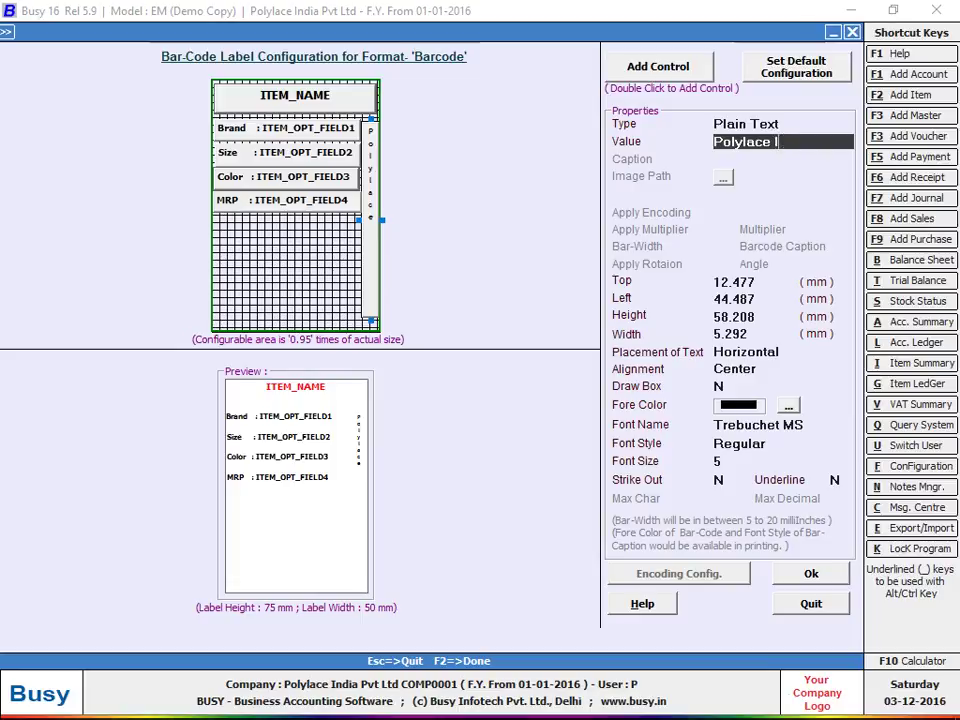
{"action": "type", "text": "India"}
{"action": "key", "text": "Return"}
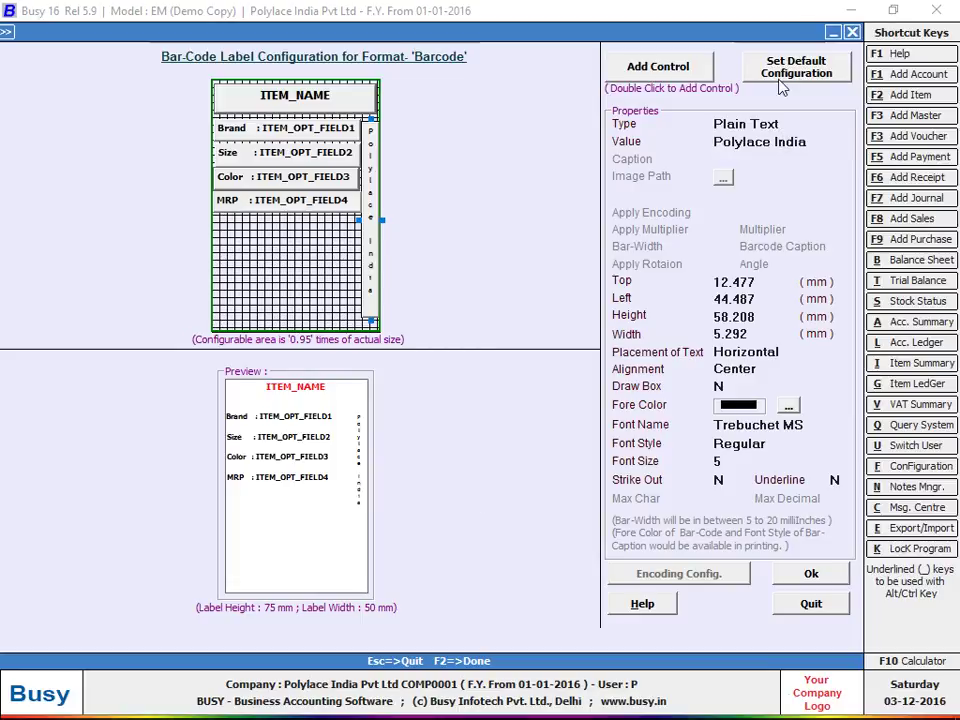
- Format the "Polylace India" text in Tahoma, Bold Italic, size 7
{"action": "left_click", "coordinate": [786, 443]}
{"action": "left_click", "coordinate": [763, 470]}
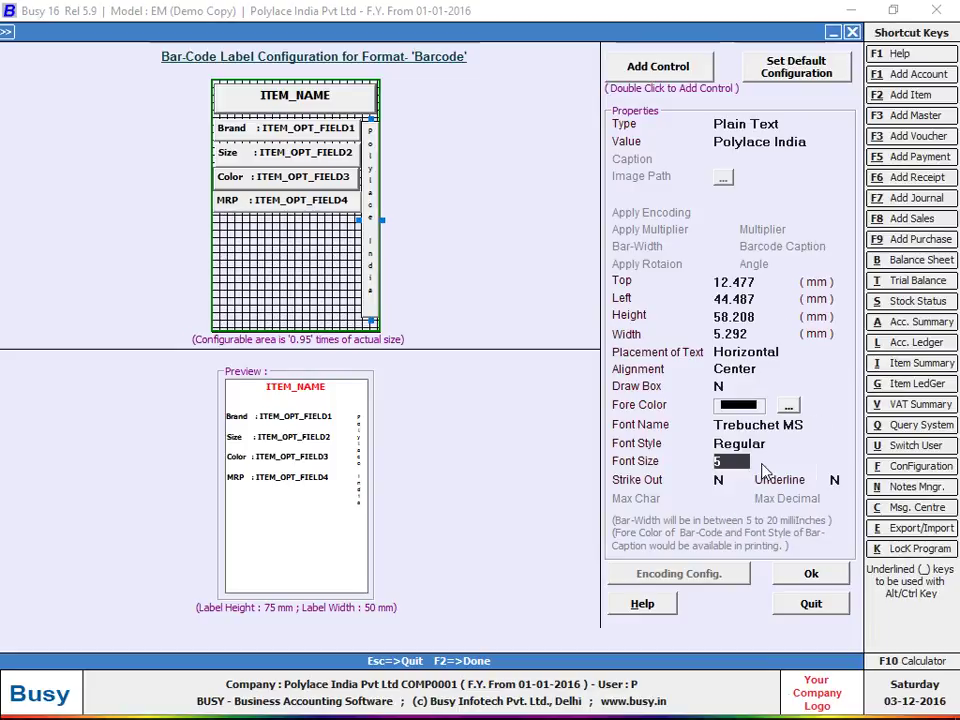
{"action": "left_click", "coordinate": [765, 424]}
{"action": "left_click", "coordinate": [748, 486]}
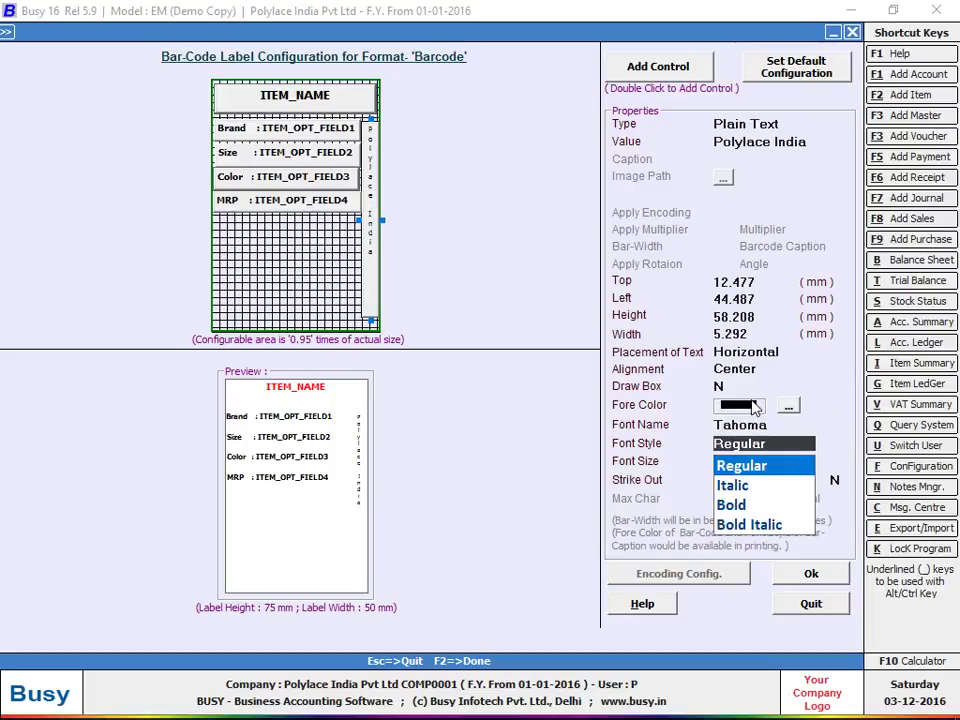
{"action": "key", "text": "Down"}
{"action": "key", "text": "Down"}
{"action": "key", "text": "Down"}
{"action": "key", "text": "Return"}
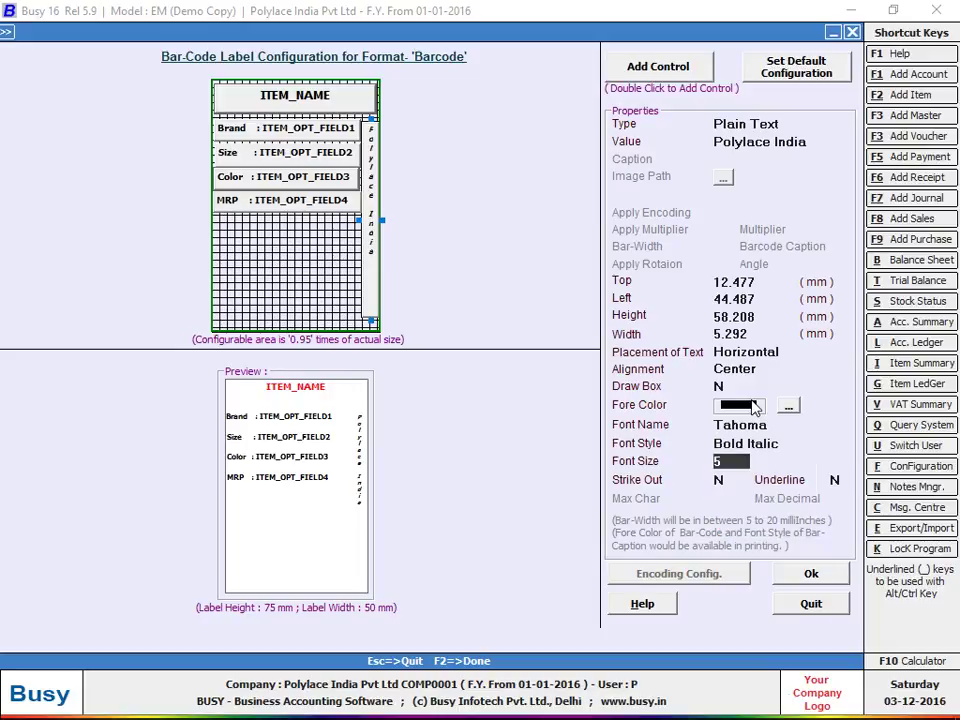
{"action": "type", "text": "7"}
{"action": "key", "text": "Return"}
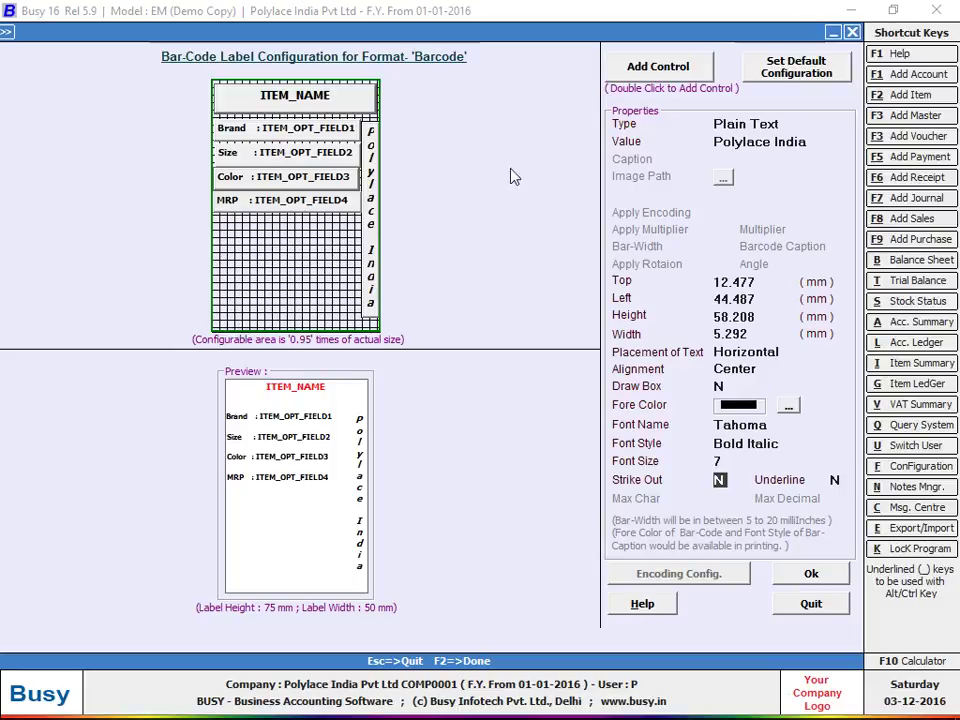
- Add another control about 32.6 mm wide and 3.1 mm high and place it at the bottom-left corner of the label
{"action": "double_click", "coordinate": [658, 68]}
{"action": "left_click_drag", "start_coordinate": [253, 108], "coordinate": [249, 321]}
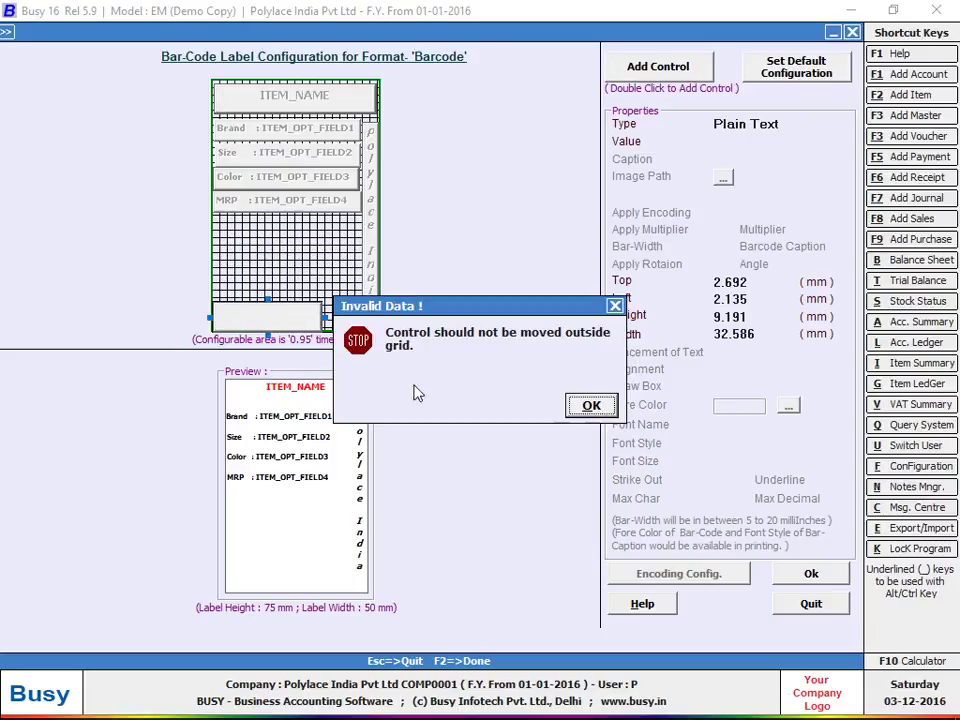
{"action": "left_click", "coordinate": [589, 403]}
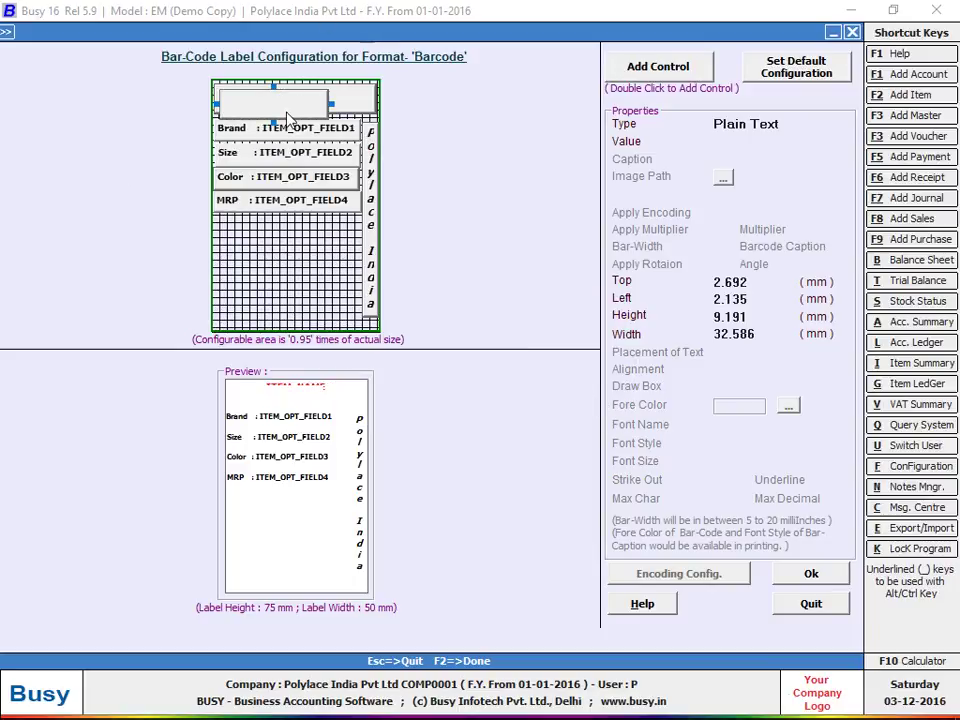
{"action": "left_click_drag", "start_coordinate": [280, 98], "coordinate": [280, 312]}
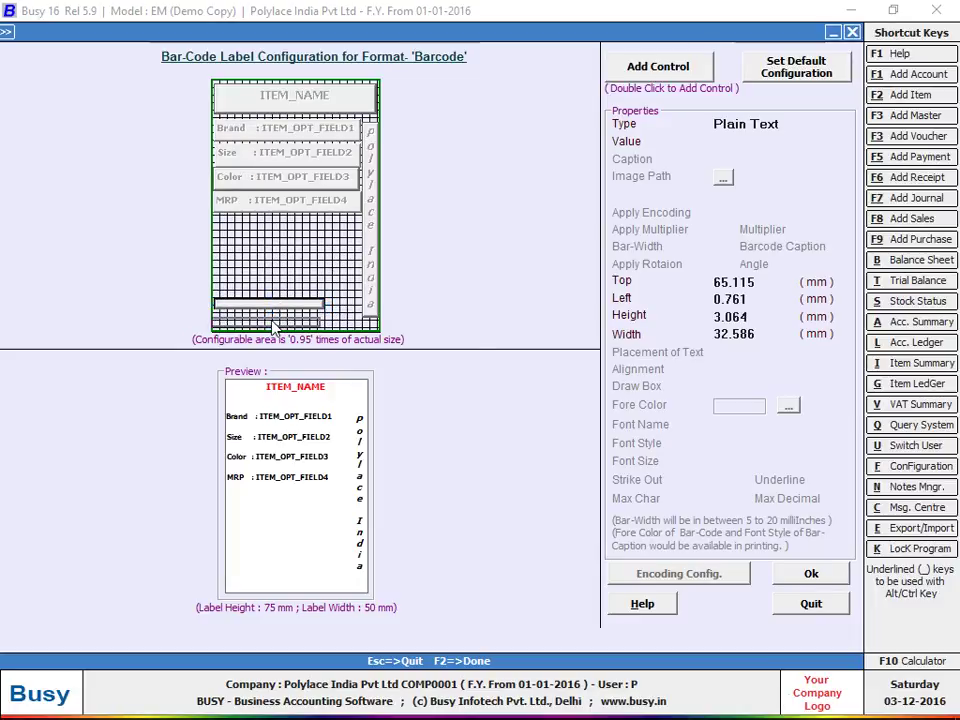
{"action": "left_click_drag", "start_coordinate": [273, 328], "coordinate": [275, 326]}
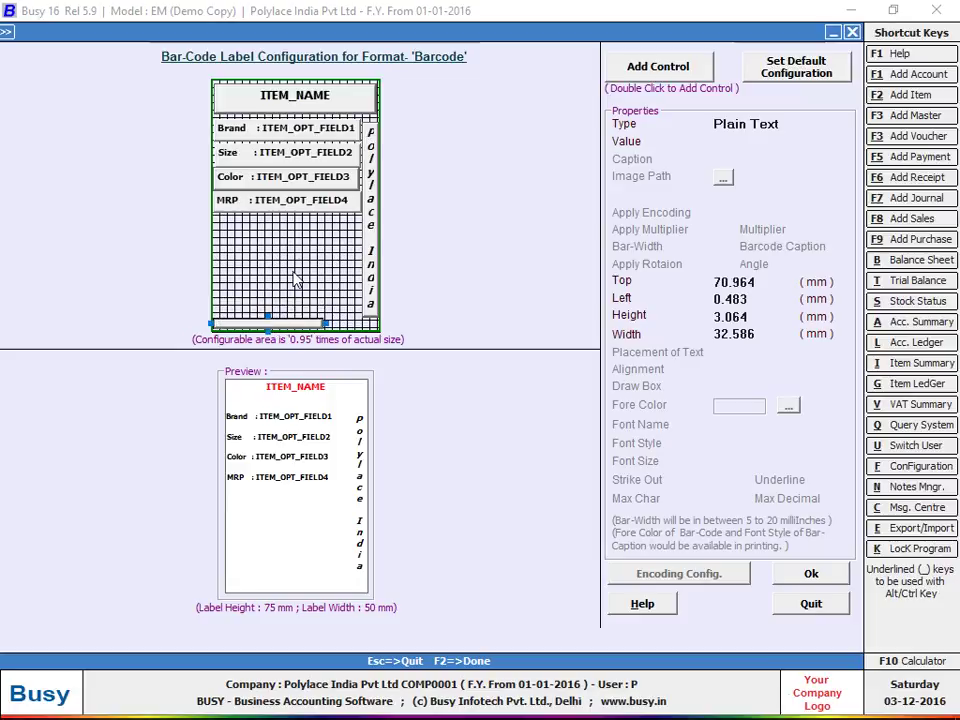
- Keep the bottom control as Plain Text and give it the value "Not For Sales"
{"action": "left_click", "coordinate": [777, 121]}
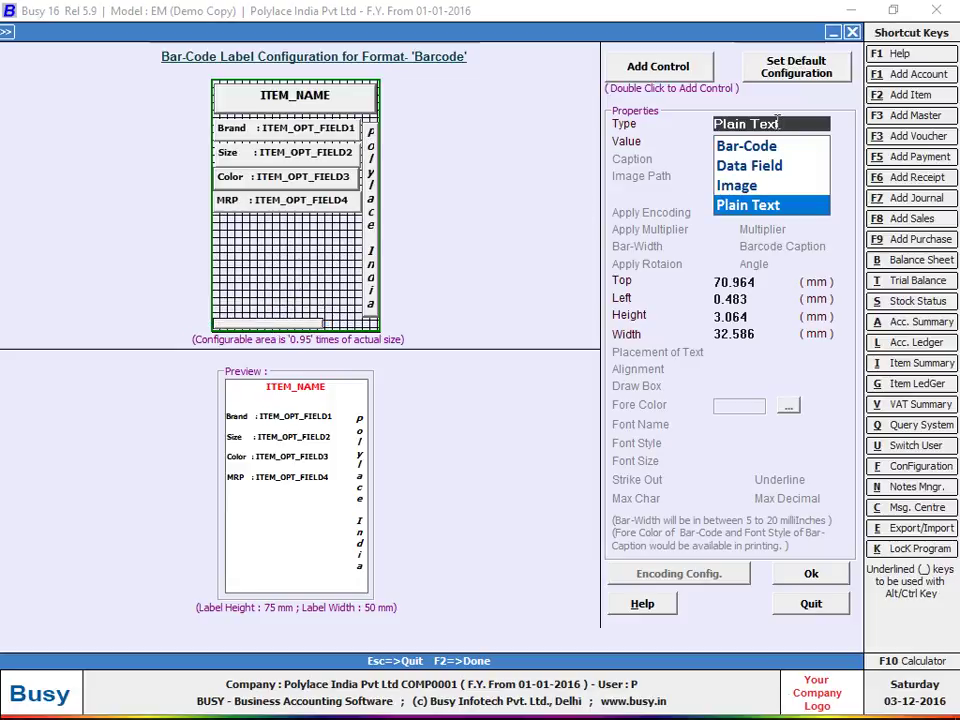
{"action": "key", "text": "Return"}
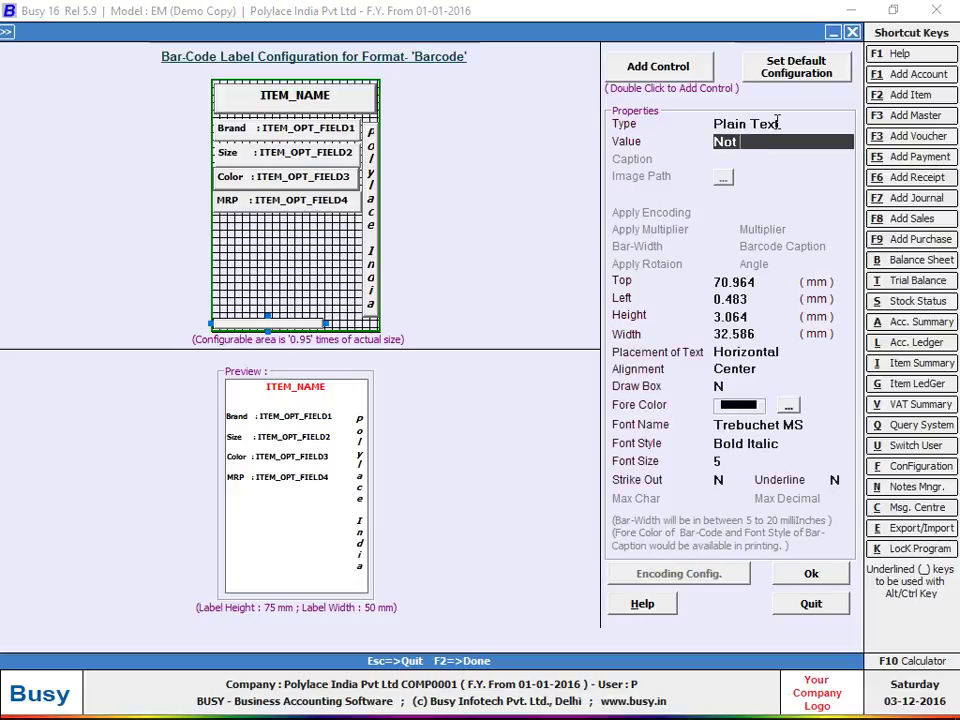
{"action": "type", "text": "Not For Sales"}
{"action": "key", "text": "Return"}
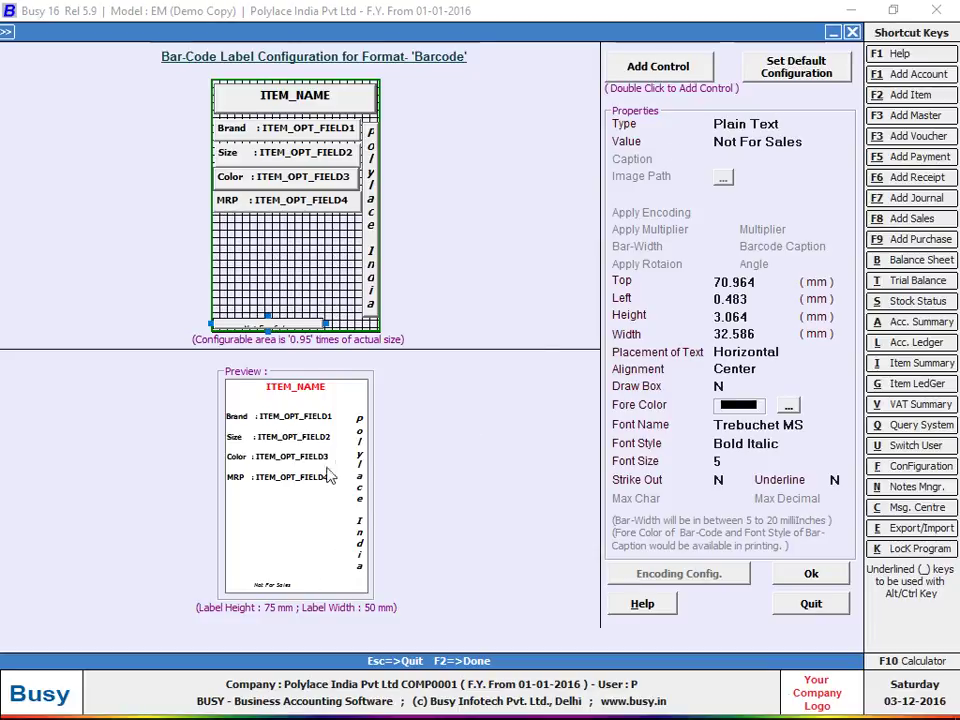
- Add a control about 43.4 mm wide and 27 mm high below the MRP field and set its type to Bar-Code
{"action": "double_click", "coordinate": [677, 66]}
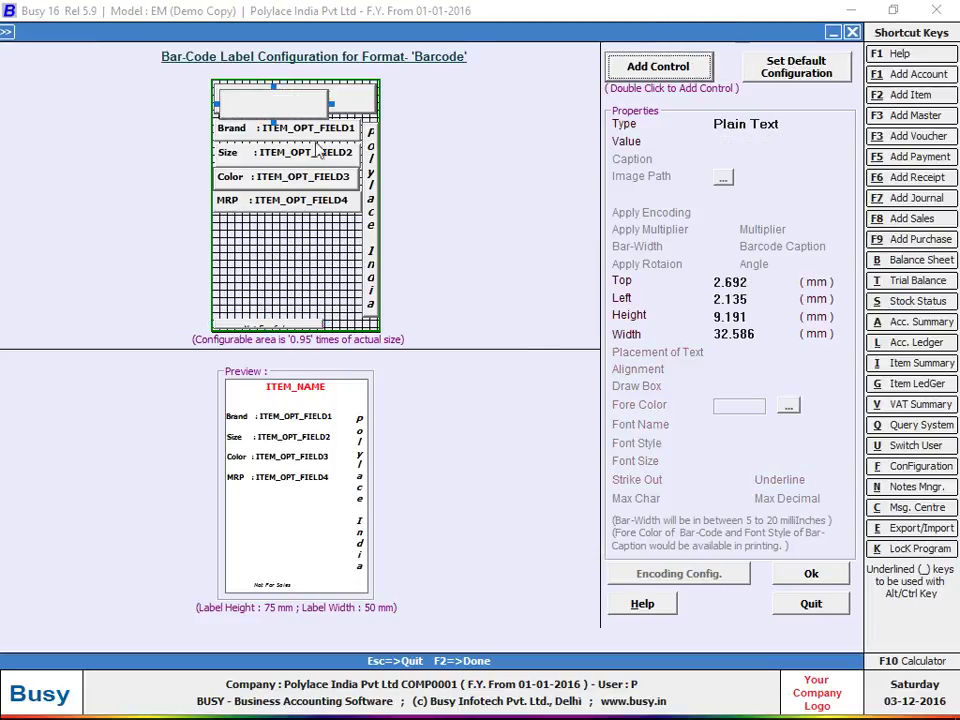
{"action": "left_click", "coordinate": [274, 150]}
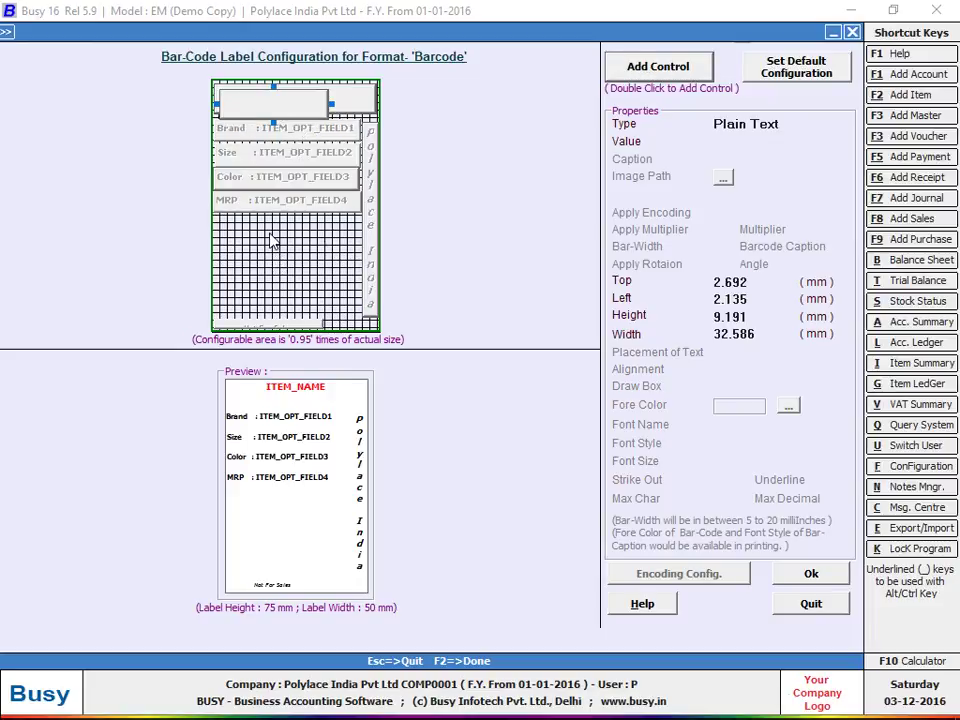
{"action": "left_click_drag", "start_coordinate": [316, 108], "coordinate": [360, 233]}
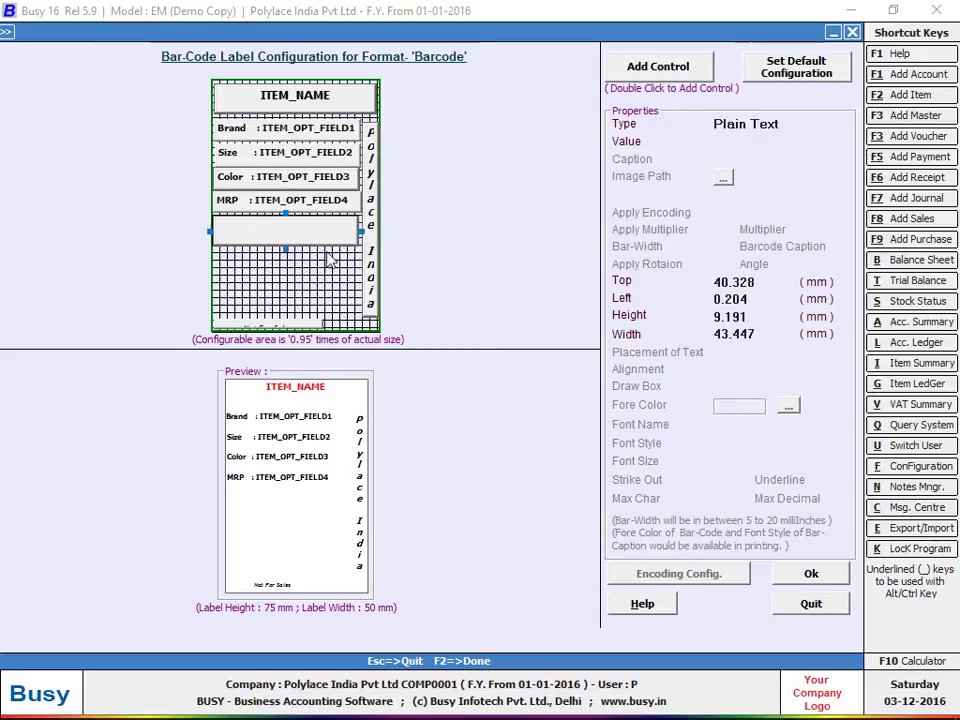
{"action": "left_click_drag", "start_coordinate": [286, 252], "coordinate": [297, 310]}
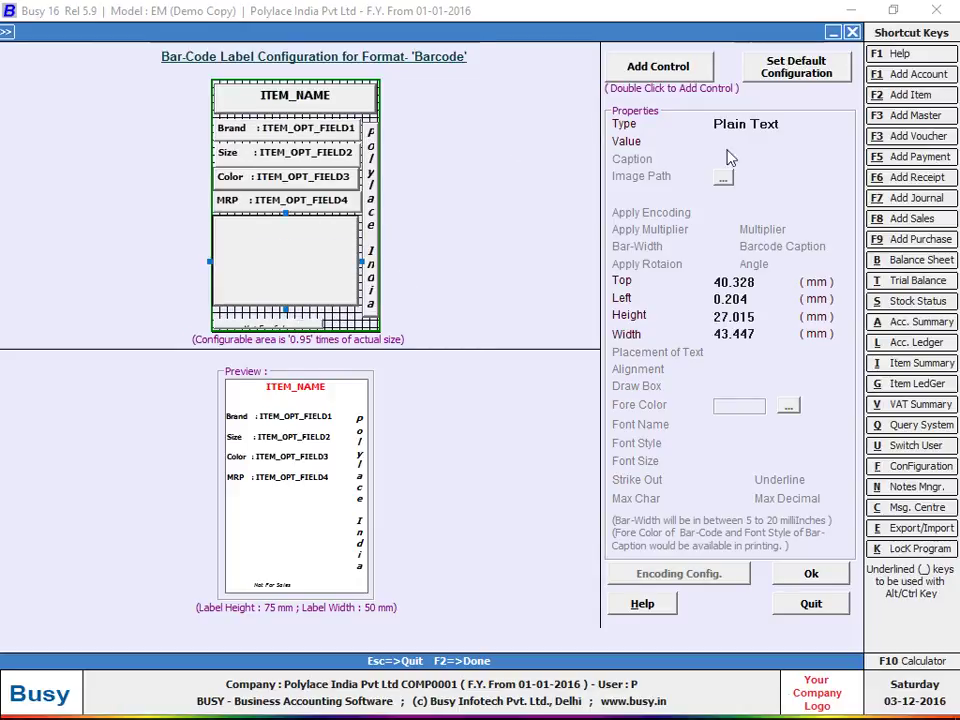
{"action": "left_click", "coordinate": [808, 124]}
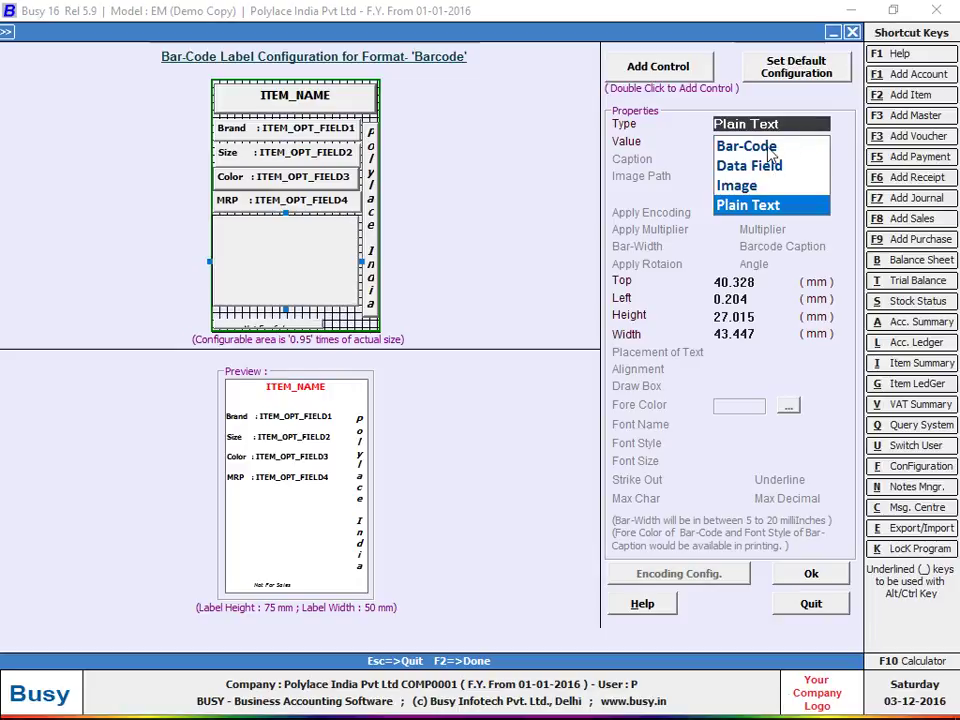
{"action": "left_click", "coordinate": [766, 147]}
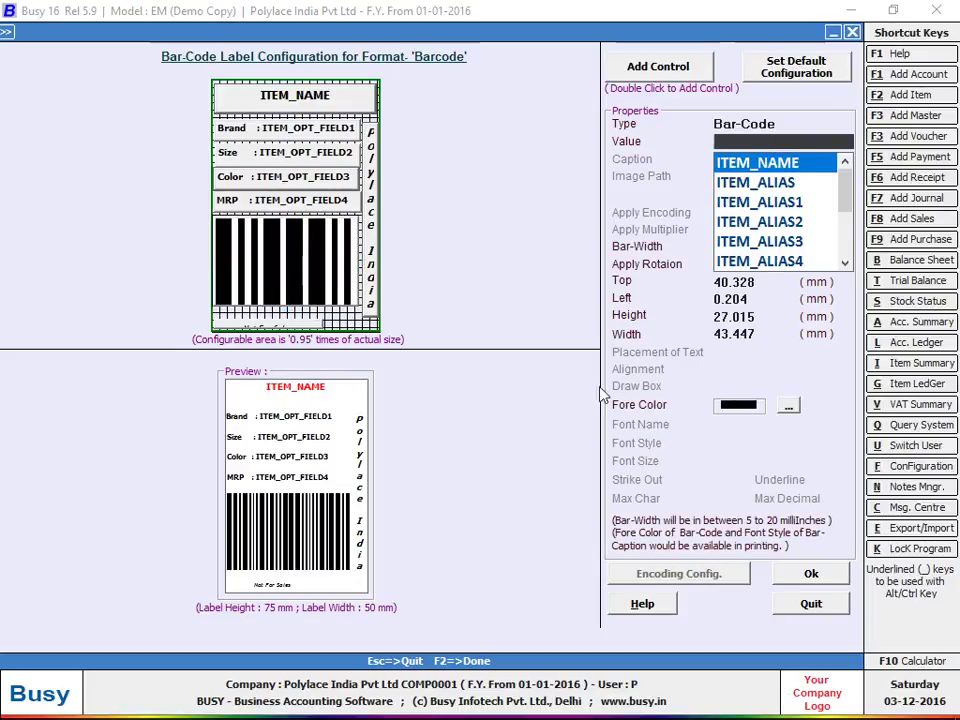
- Accept the label layout, save the Barcode format and leave the format selection
{"action": "left_click", "coordinate": [790, 578]}
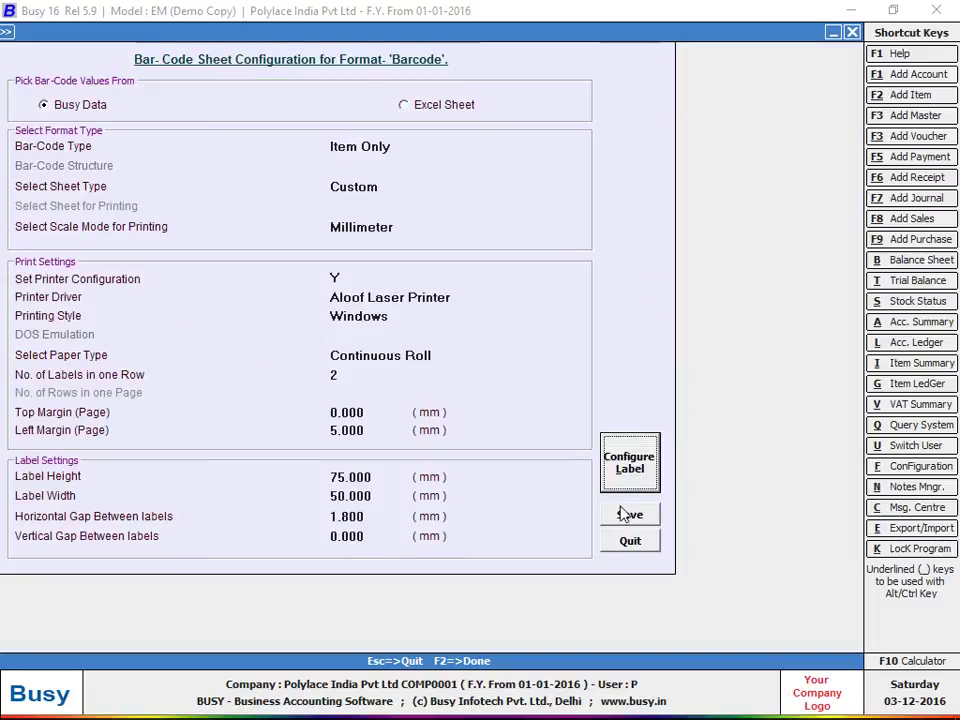
{"action": "left_click", "coordinate": [622, 512]}
{"action": "left_click", "coordinate": [416, 264]}
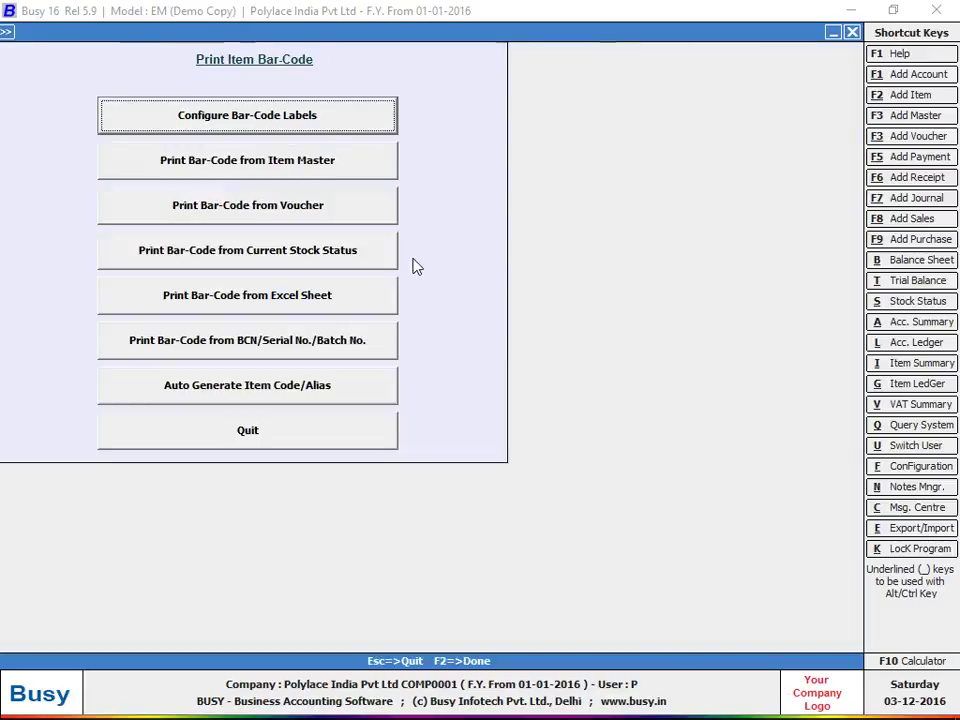
- Preview the bar-code label from the item master for the single item Decoy Narrow Jeans and check its printed fields
{"action": "left_click", "coordinate": [267, 171]}
{"action": "left_click", "coordinate": [369, 122]}
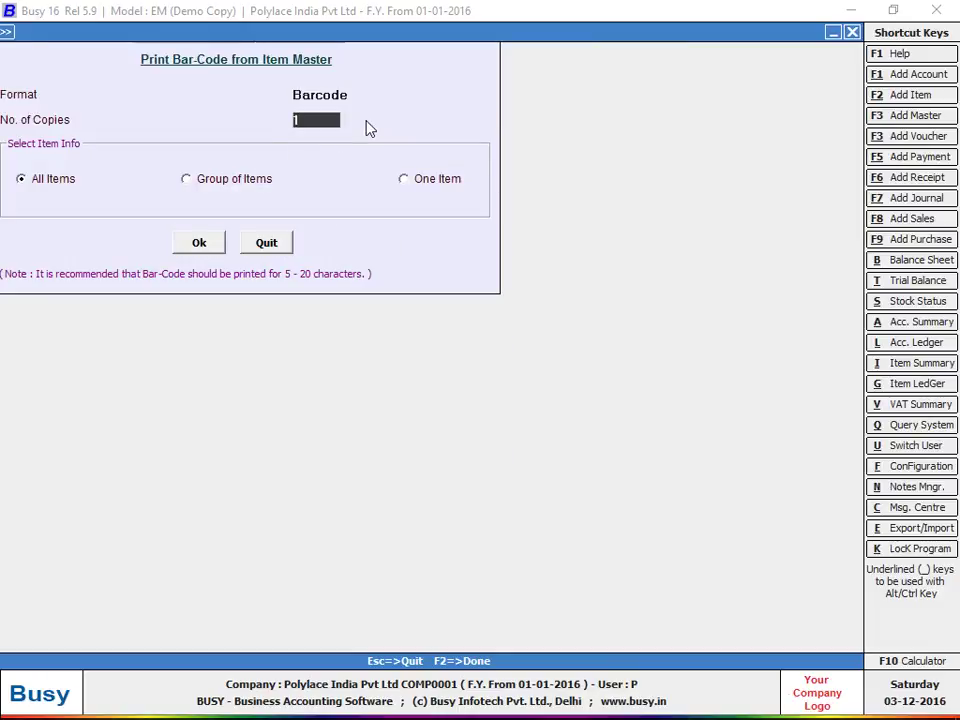
{"action": "left_click", "coordinate": [424, 188]}
{"action": "left_click", "coordinate": [216, 248]}
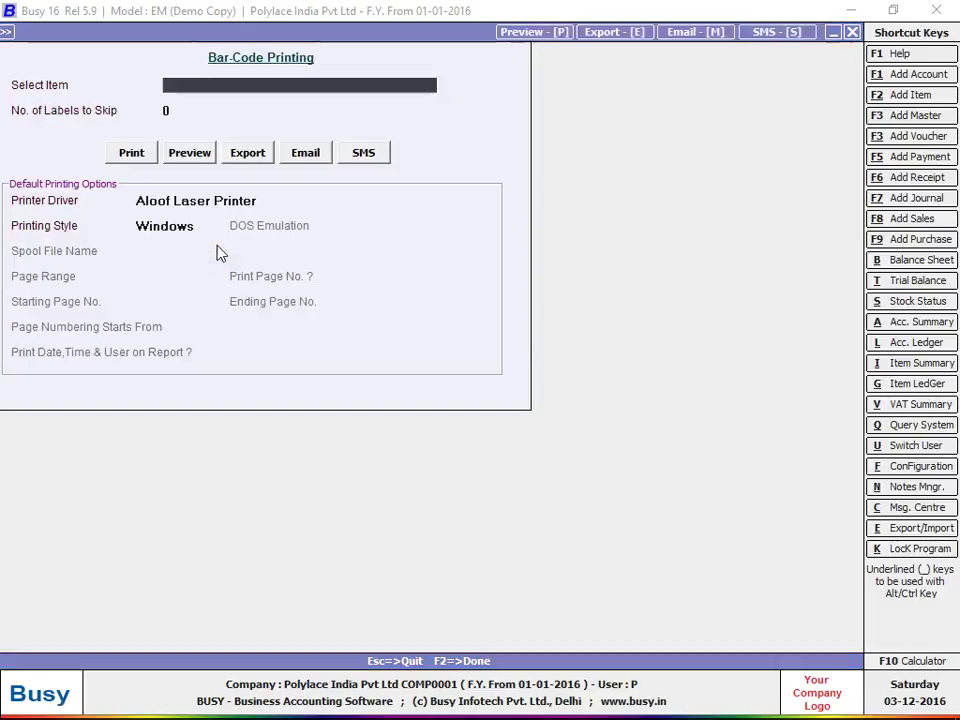
{"action": "key", "text": "Return"}
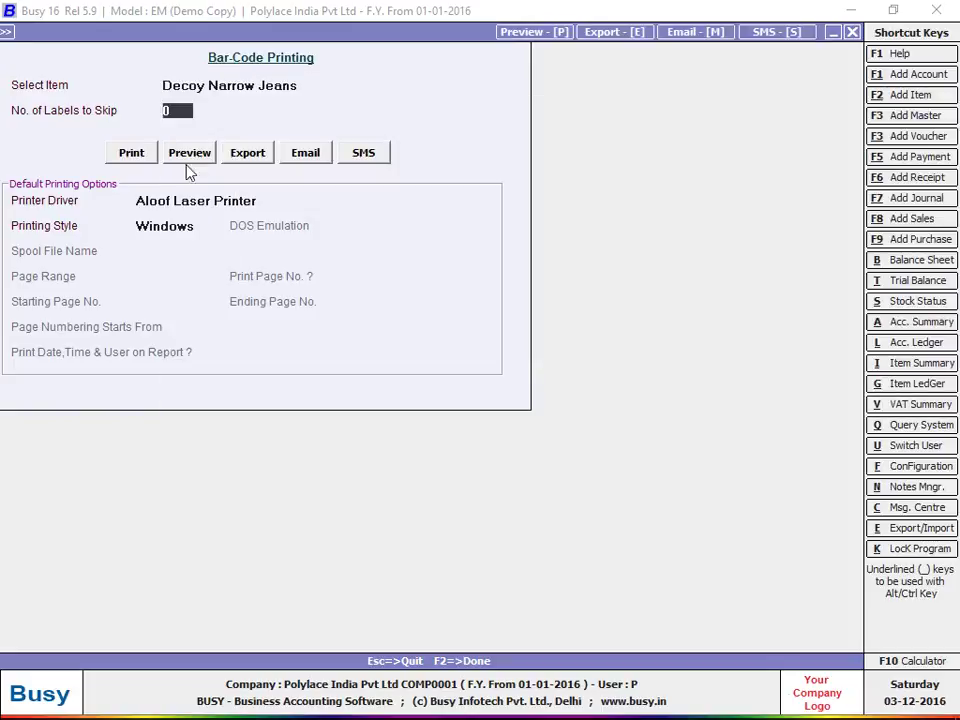
{"action": "left_click", "coordinate": [189, 152]}
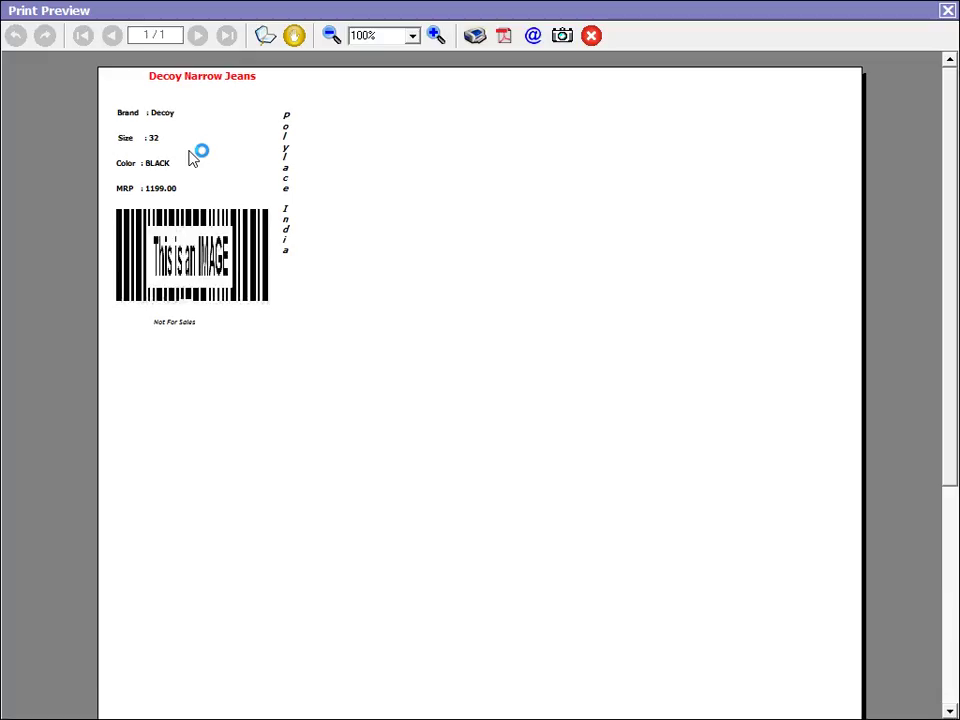
{"action": "left_click", "coordinate": [440, 36]}
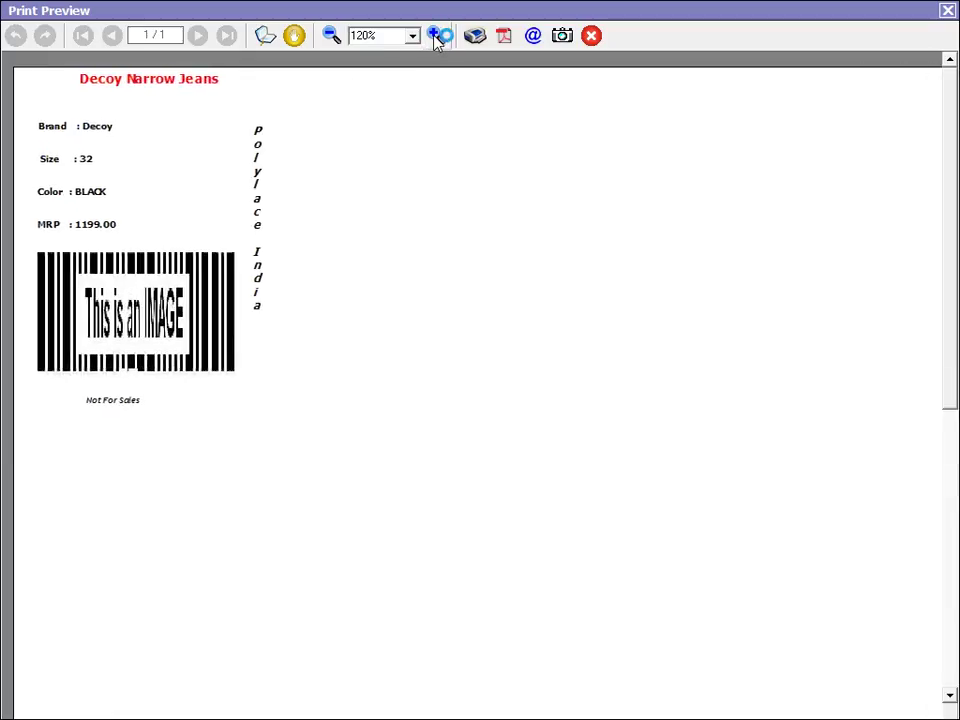
{"action": "left_click", "coordinate": [438, 36]}
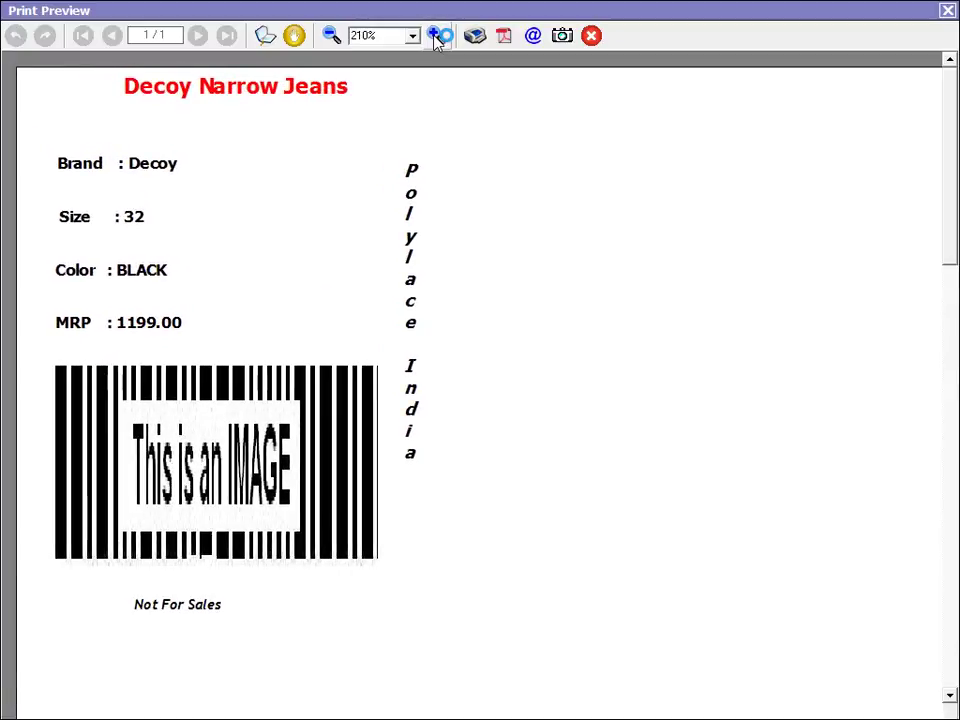
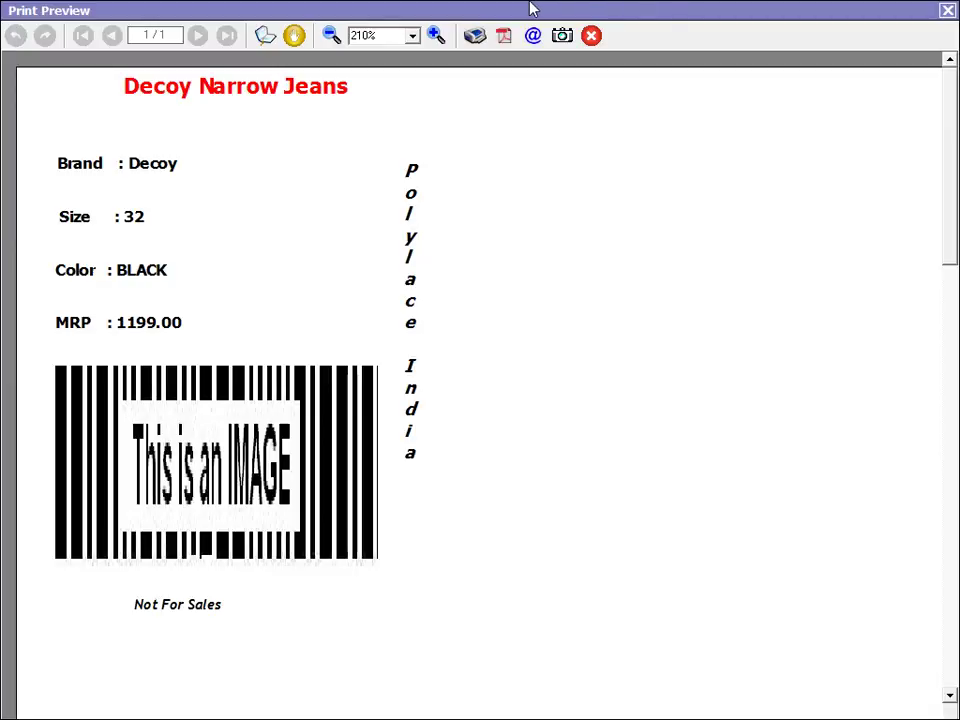
{"action": "key", "text": "Escape"}
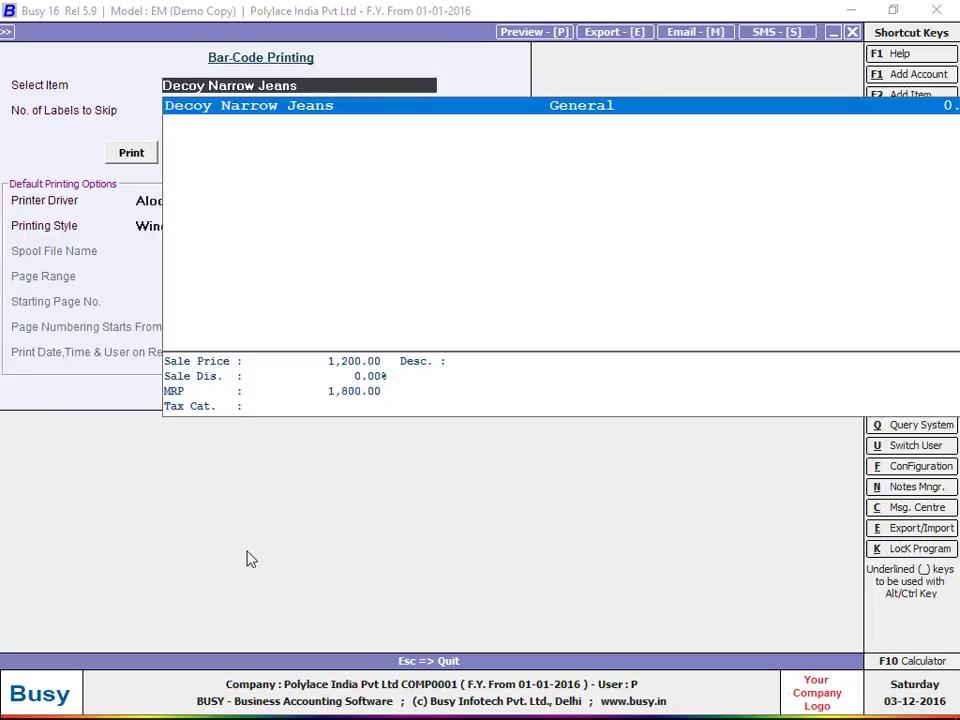
{"action": "key", "text": "alt+m"}
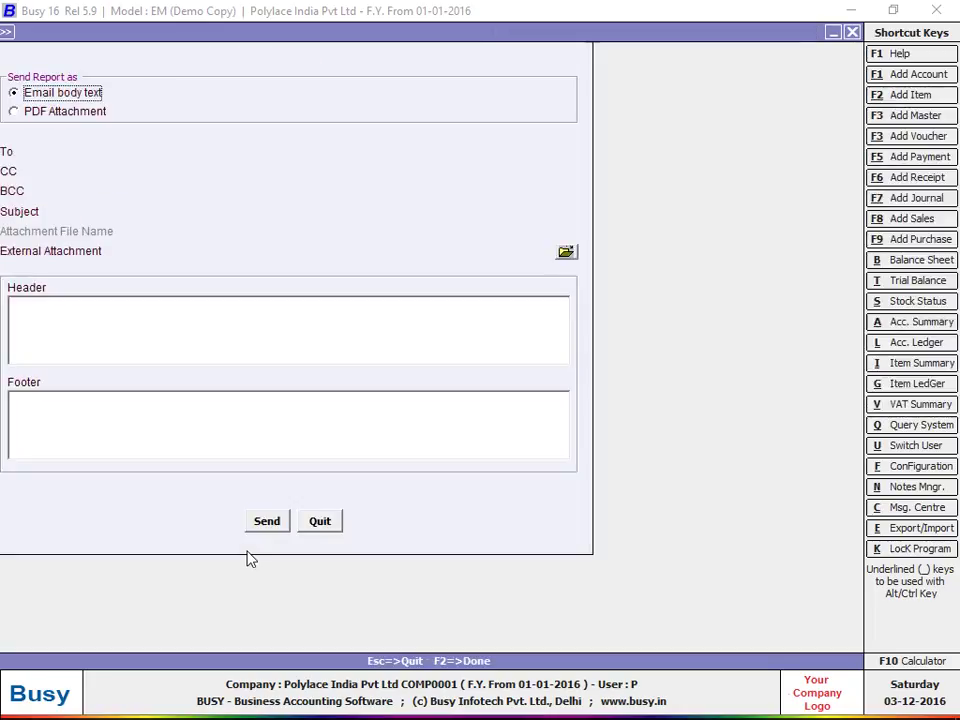
{"action": "key", "text": "Escape"}
{"action": "key", "text": "Escape"}
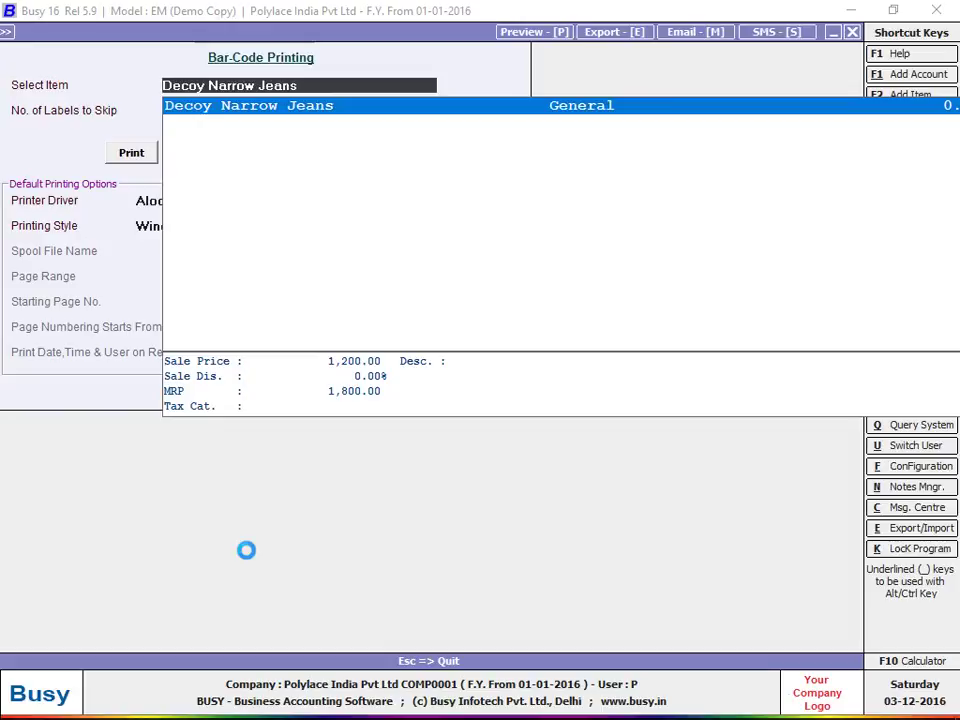
- Open the Decoy Narrow Jeans item master for modification, set its alias to 700001 and save it
{"action": "key", "text": "Return"}
{"action": "key", "text": "Return"}
{"action": "key", "text": "Return"}
{"action": "key", "text": "Return"}
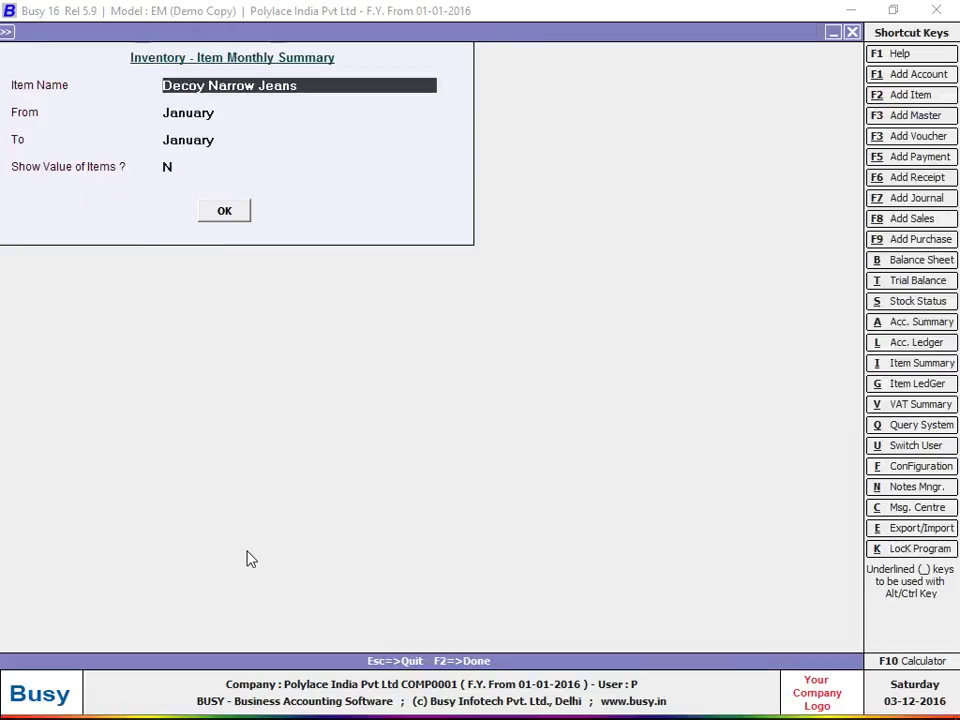
{"action": "key", "text": "F3"}
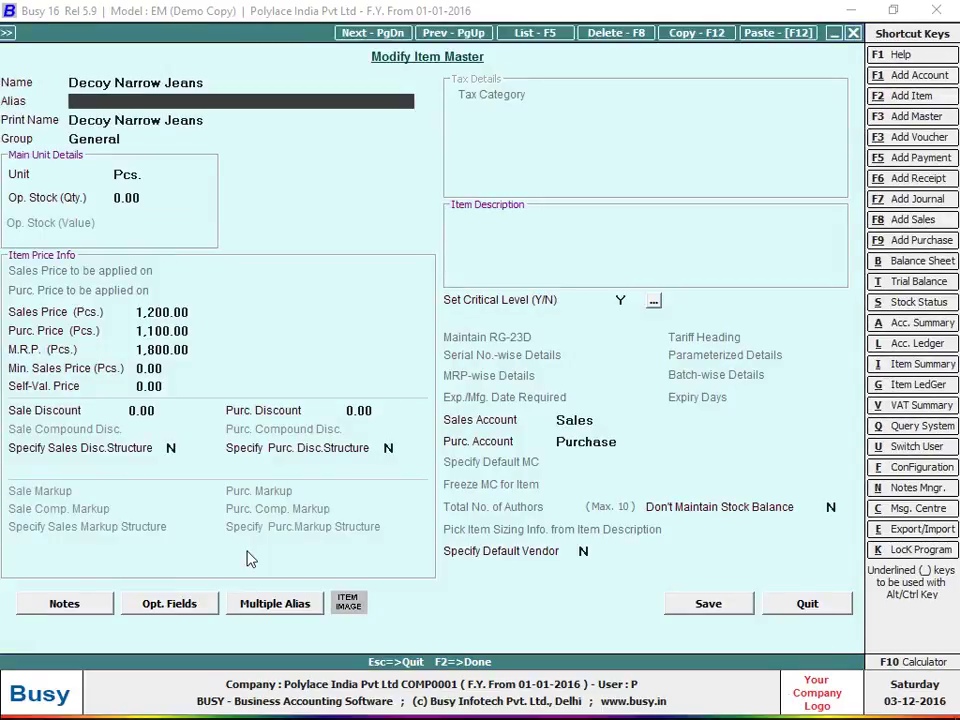
{"action": "type", "text": "700001"}
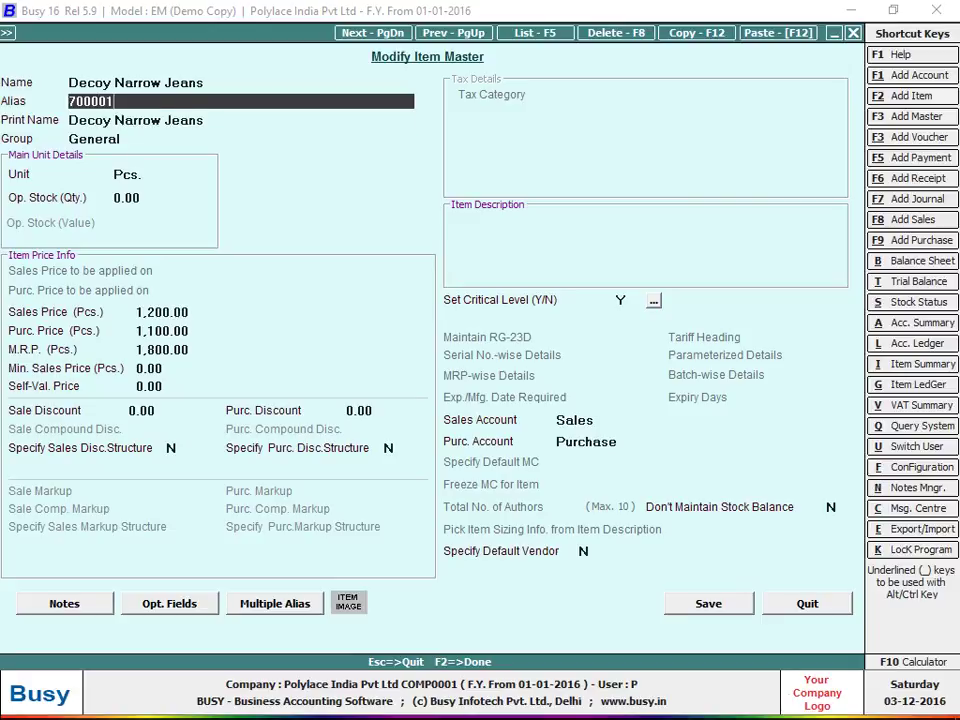
{"action": "key", "text": "Return"}
{"action": "key", "text": "F2"}
{"action": "key", "text": "Return"}
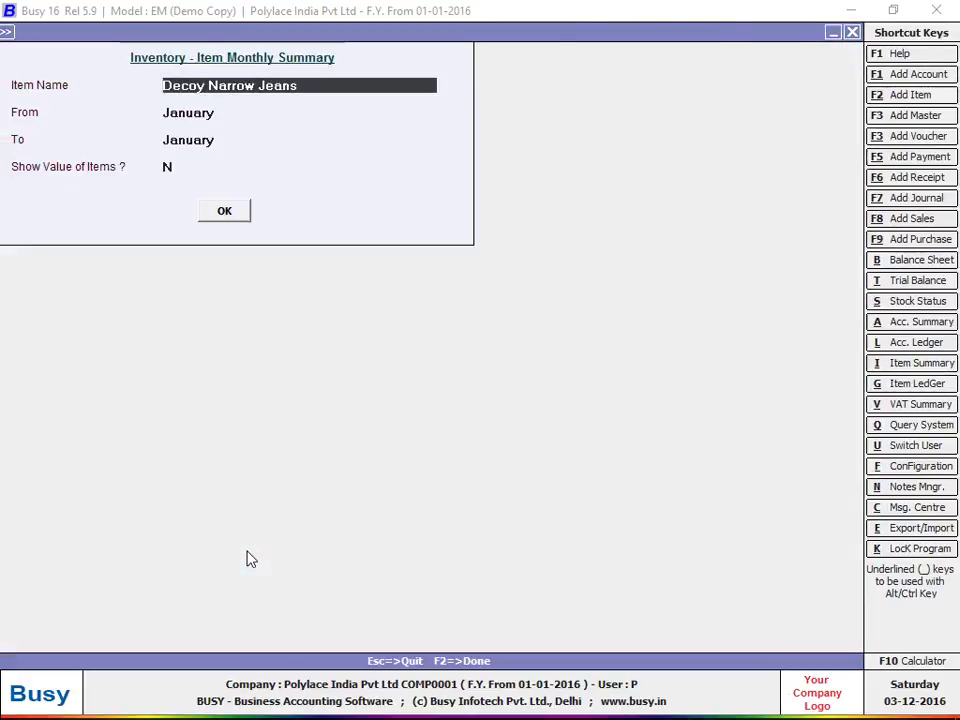
- Leave the item summary and open the list of label formats in Item Bar-code Printing
{"action": "key", "text": "Escape"}
{"action": "key", "text": "Escape"}
{"action": "key", "text": "Escape"}
{"action": "key", "text": "Left"}
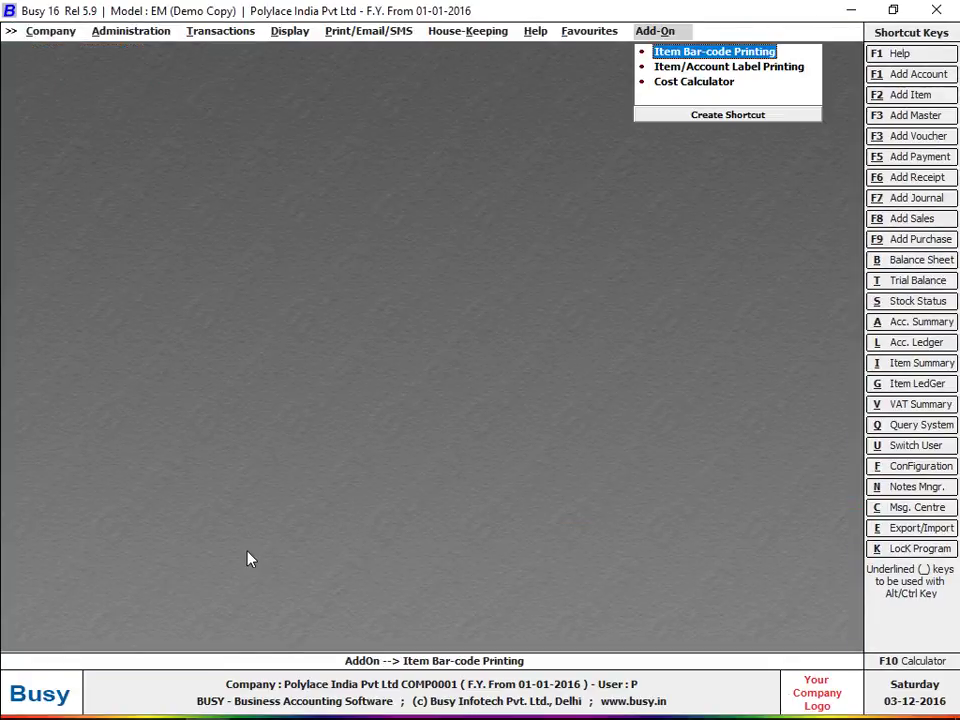
{"action": "key", "text": "Return"}
{"action": "key", "text": "Return"}
{"action": "key", "text": "Return"}
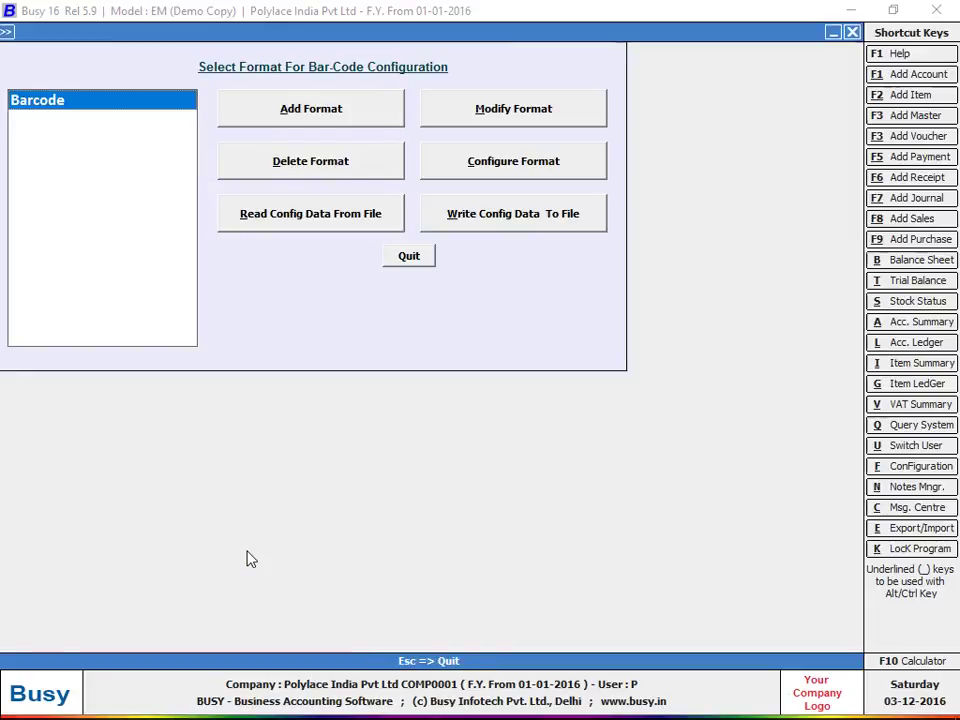
- Open the label layout of the Barcode format for configuration
{"action": "key", "text": "Tab"}
{"action": "key", "text": "Tab"}
{"action": "key", "text": "Tab"}
{"action": "key", "text": "Tab"}
{"action": "key", "text": "Return"}
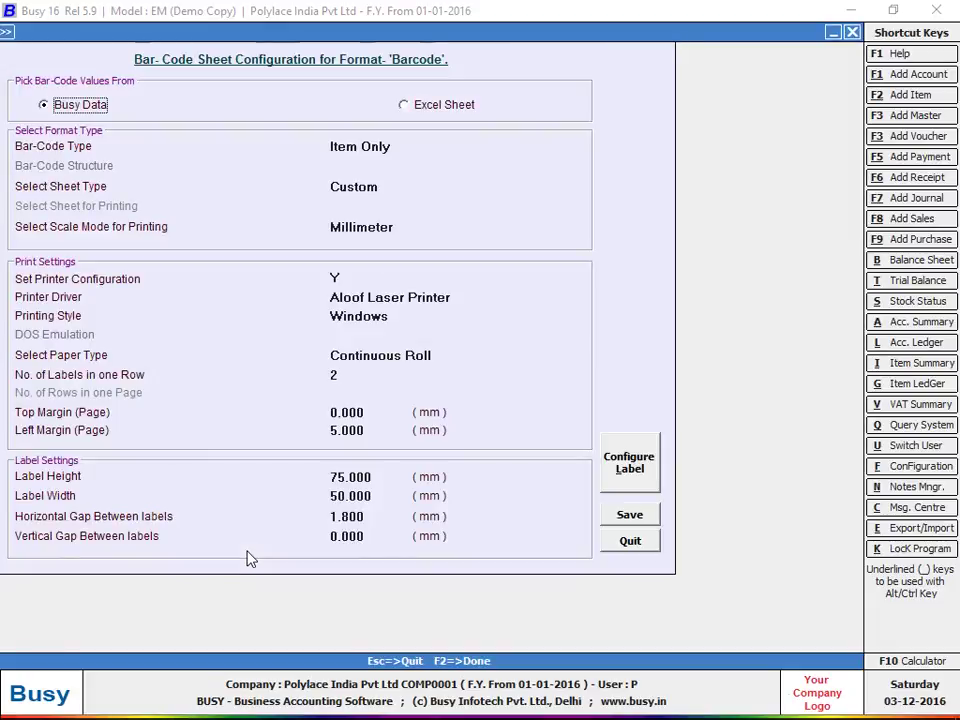
{"action": "left_click", "coordinate": [610, 466]}
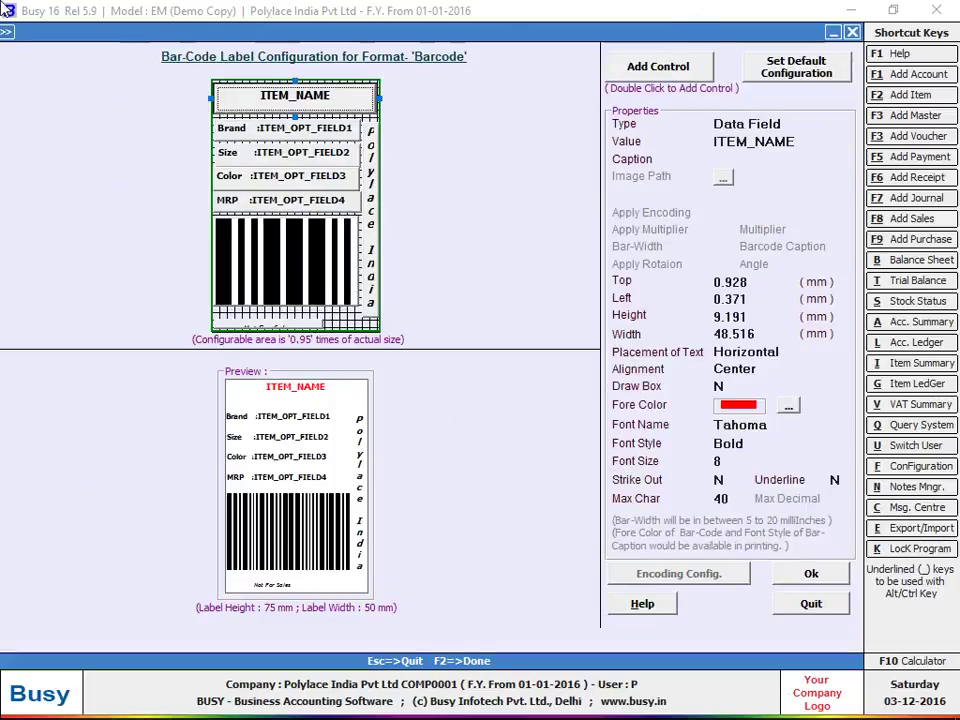
- Add a control about 3.9 mm high, place it directly below the bar code and widen it to about 41.8 mm
{"action": "double_click", "coordinate": [610, 74]}
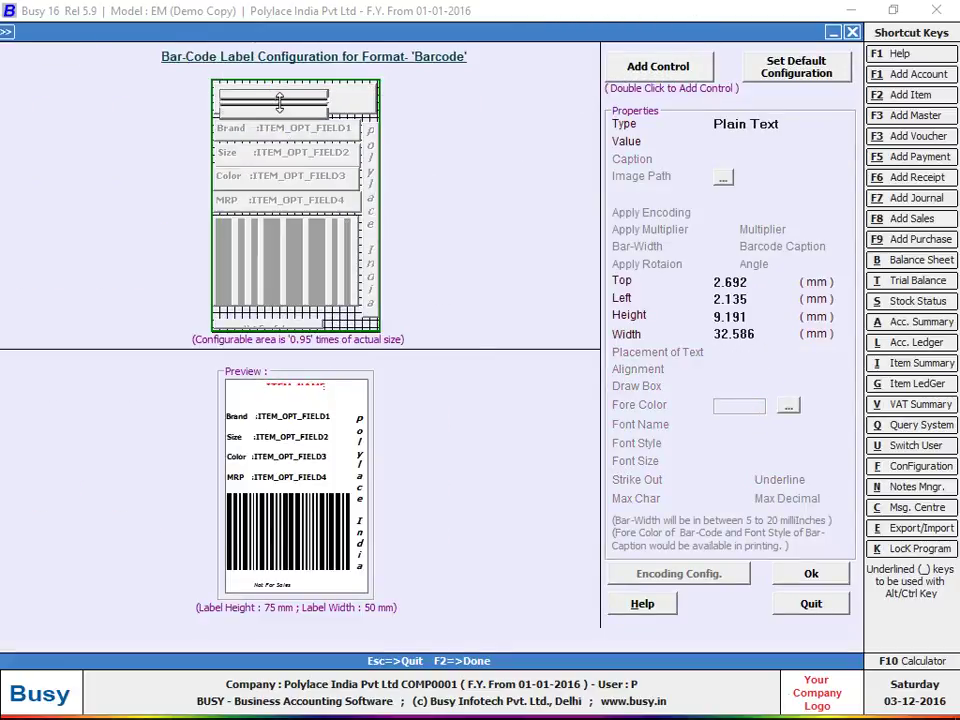
{"action": "left_click_drag", "start_coordinate": [273, 118], "coordinate": [276, 324]}
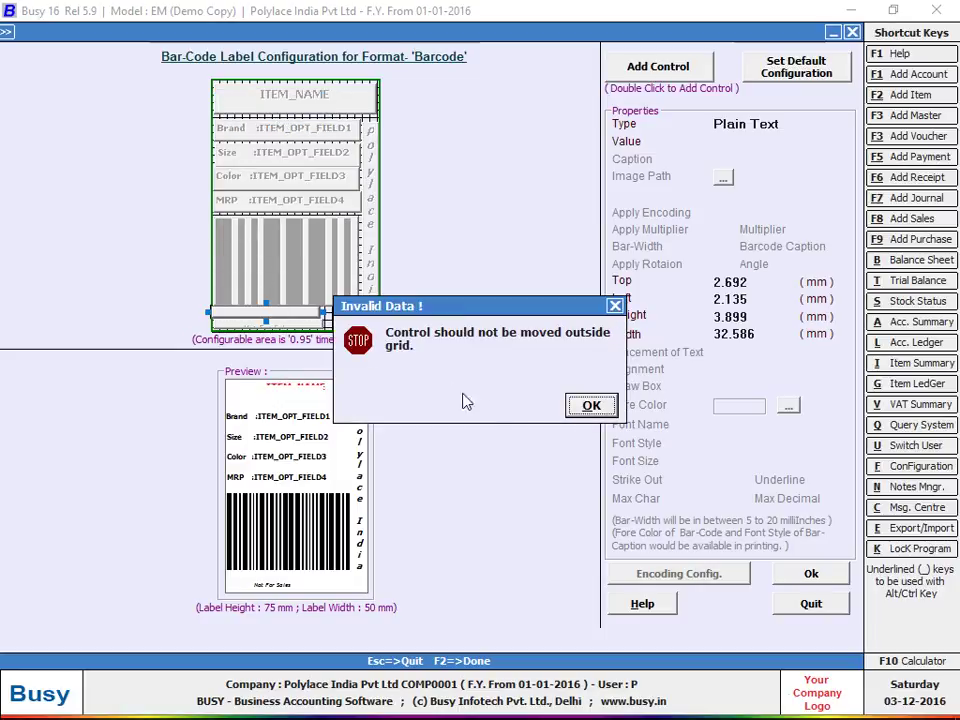
{"action": "left_click", "coordinate": [589, 405]}
{"action": "mouse_move", "coordinate": [273, 96]}
{"action": "left_mouse_down"}
{"action": "mouse_move", "coordinate": [272, 301]}
{"action": "mouse_move", "coordinate": [252, 316]}
{"action": "left_mouse_up"}
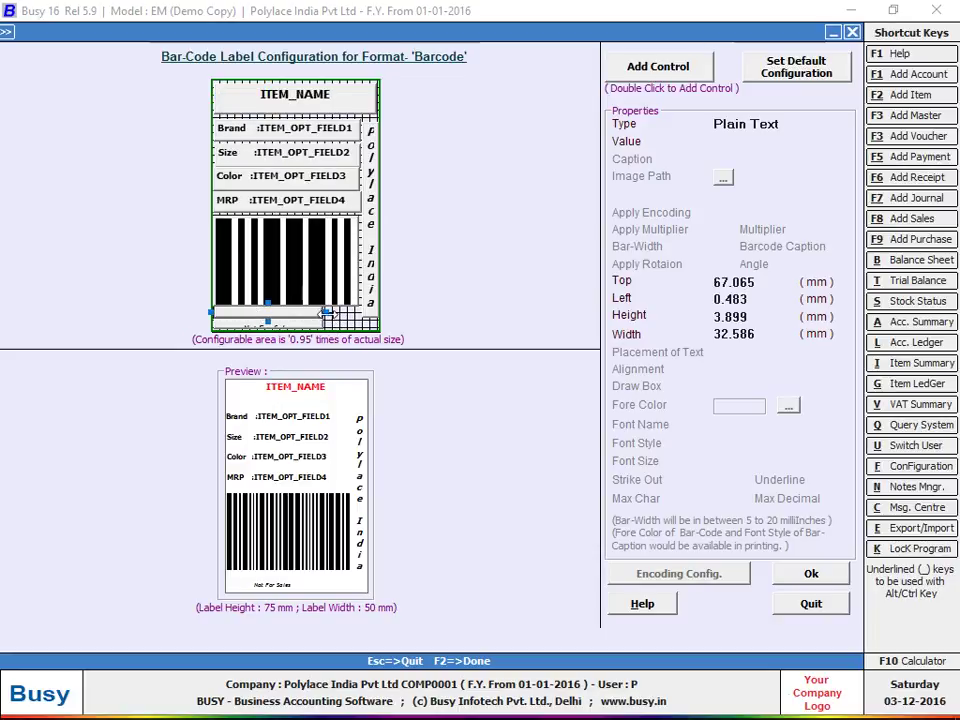
{"action": "left_click_drag", "start_coordinate": [328, 314], "coordinate": [357, 314]}
- Set the new control below the bar code to type Data Field with the value ITEM_ALIAS
{"action": "left_click", "coordinate": [800, 120]}
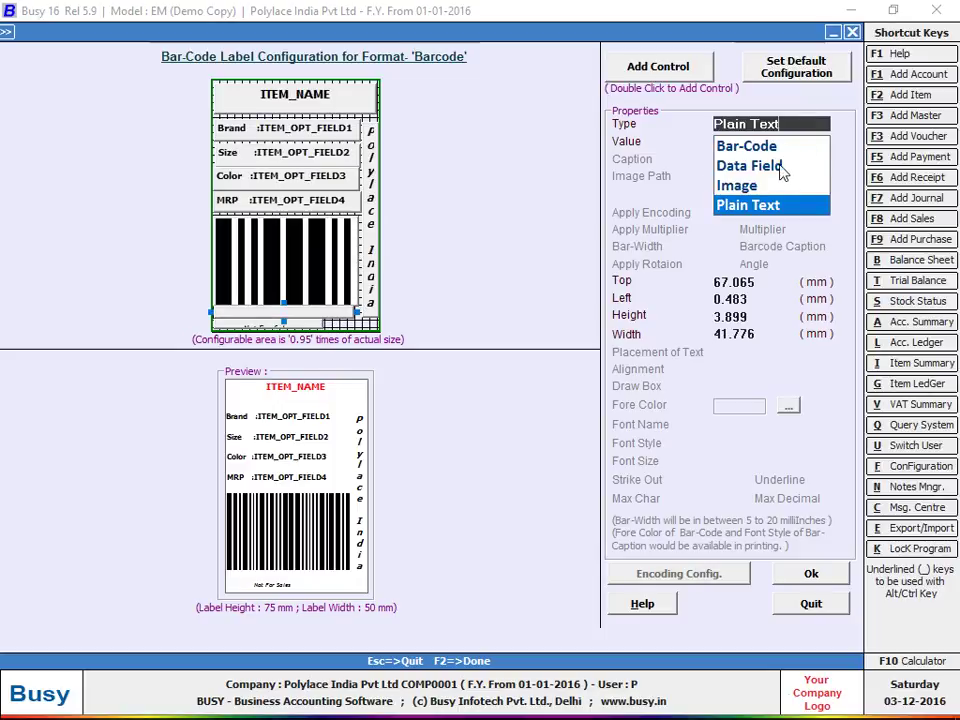
{"action": "left_click", "coordinate": [782, 168]}
{"action": "scroll", "coordinate": [776, 195], "scroll_direction": "down", "scroll_amount": 1}
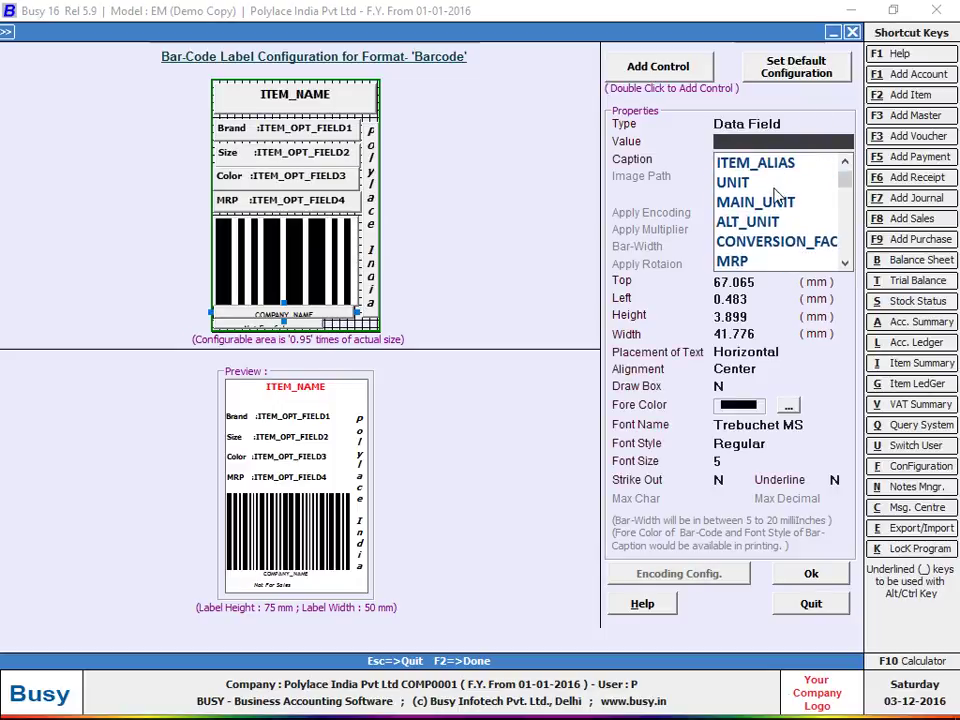
{"action": "scroll", "coordinate": [777, 195], "scroll_direction": "up", "scroll_amount": 1}
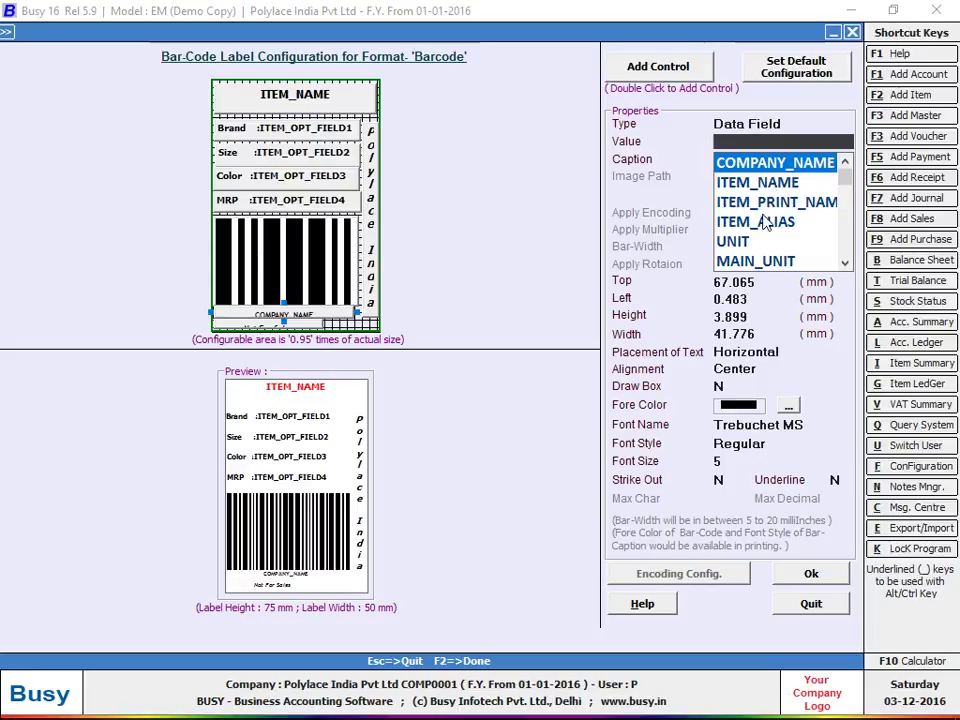
{"action": "left_click", "coordinate": [757, 222]}
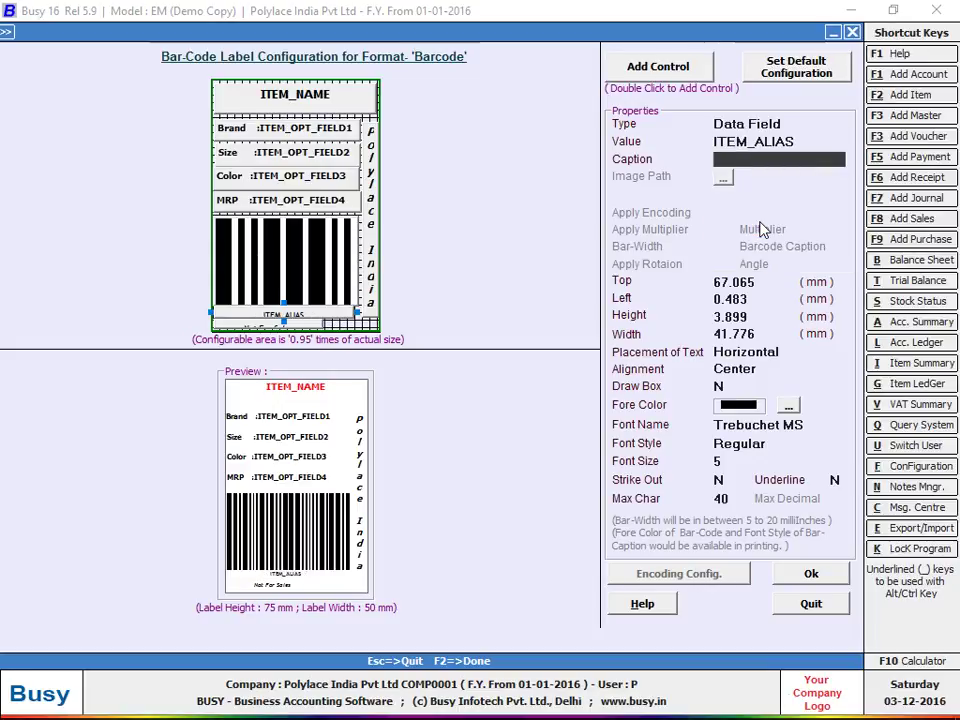
- Accept the updated label layout, save the Barcode format and return to the bar-code printing options
{"action": "left_click", "coordinate": [810, 574]}
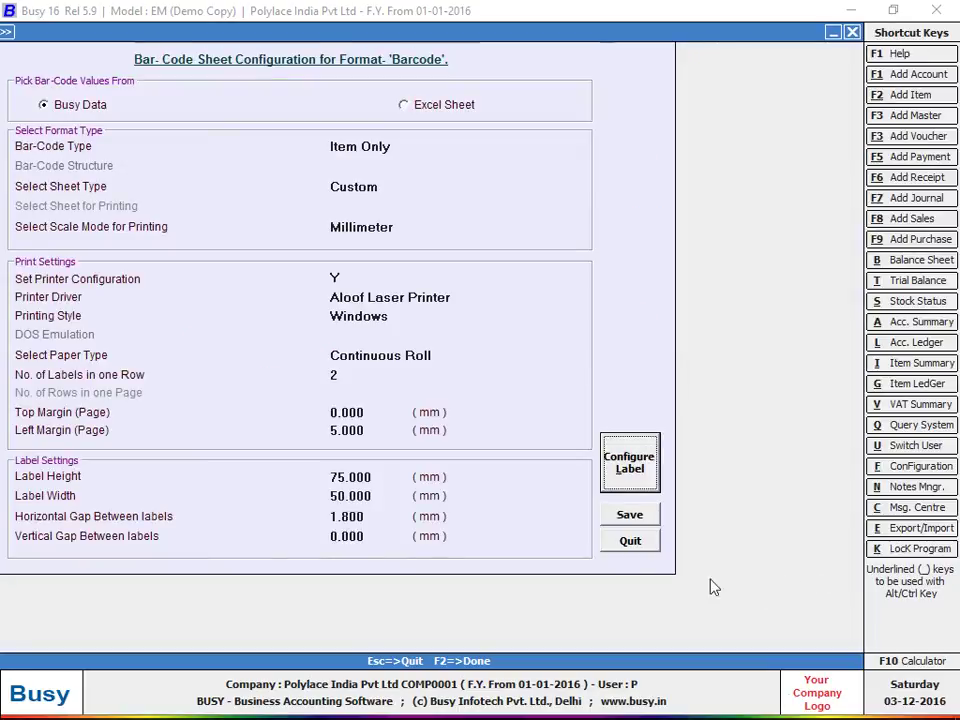
{"action": "left_click", "coordinate": [644, 521]}
{"action": "left_click", "coordinate": [409, 260]}
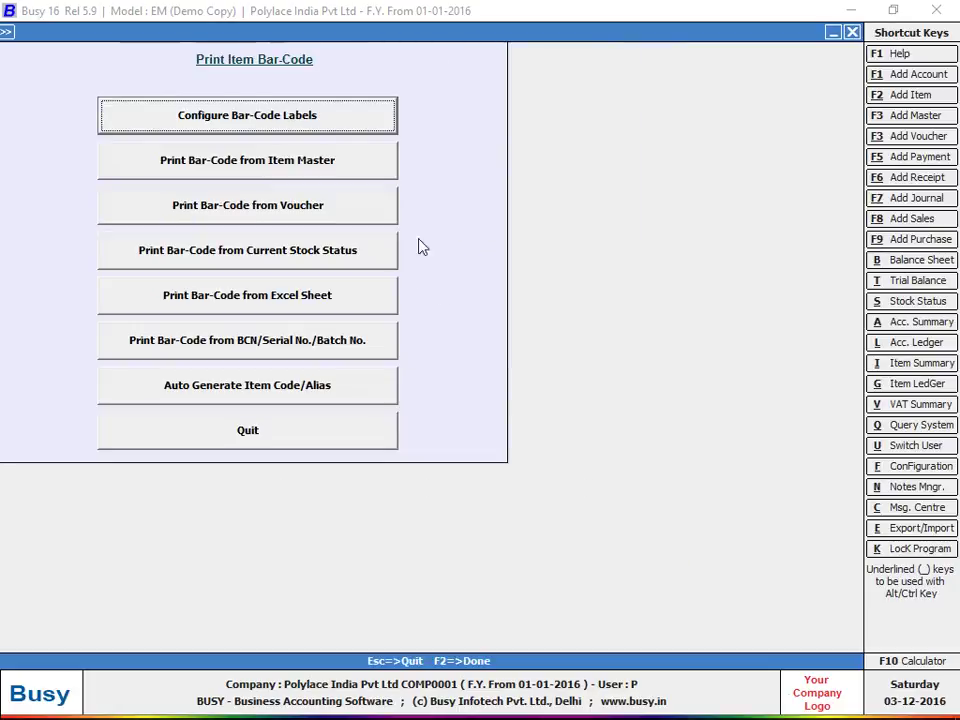
- Preview the updated label from the item master for the one item Decoy Narrow Jeans
{"action": "left_click", "coordinate": [337, 174]}
{"action": "key", "text": "Return"}
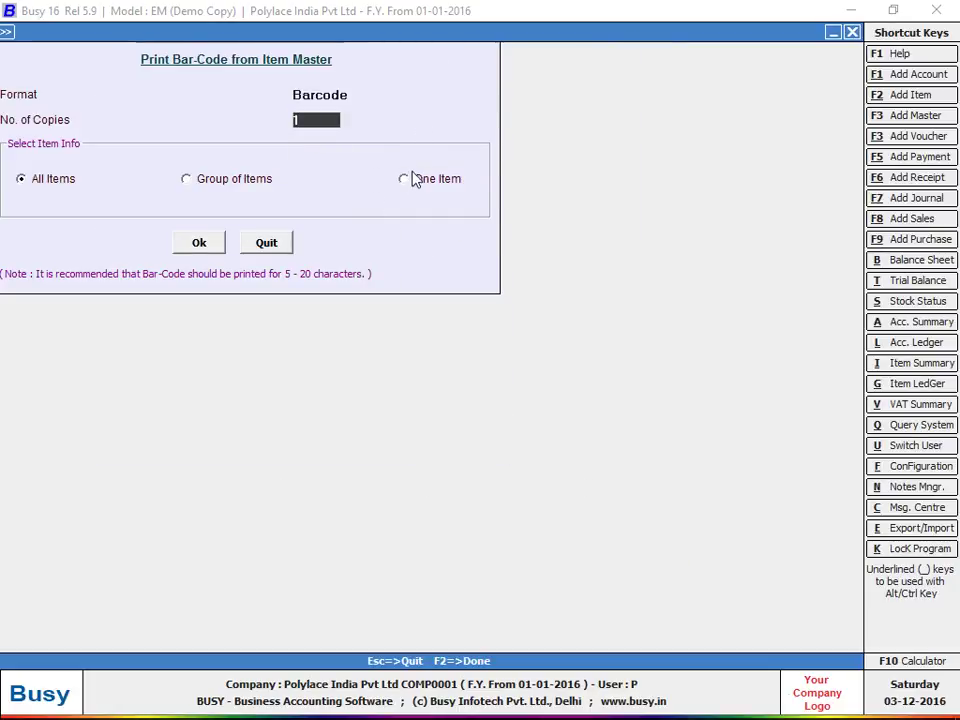
{"action": "left_click", "coordinate": [414, 178]}
{"action": "left_click", "coordinate": [199, 243]}
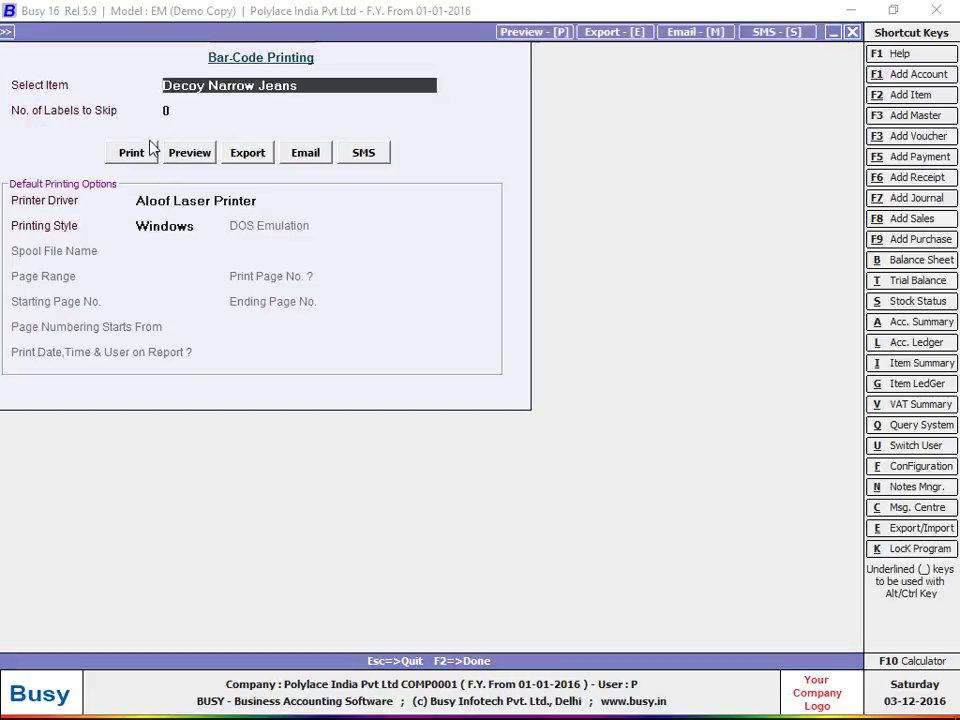
{"action": "left_click", "coordinate": [188, 148]}
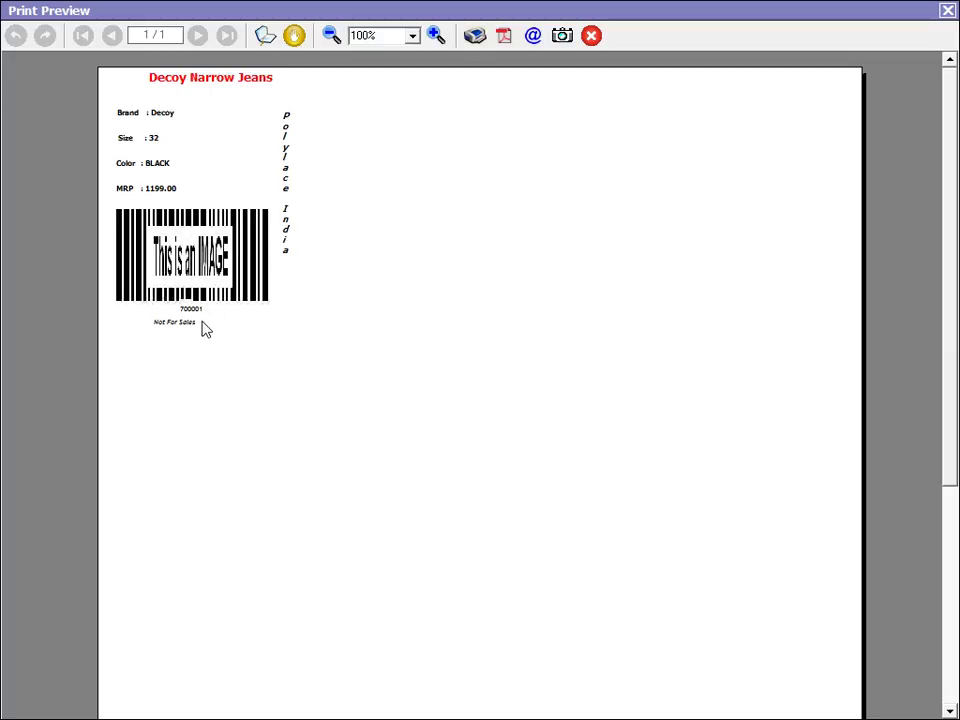
{"action": "key", "text": "Escape"}
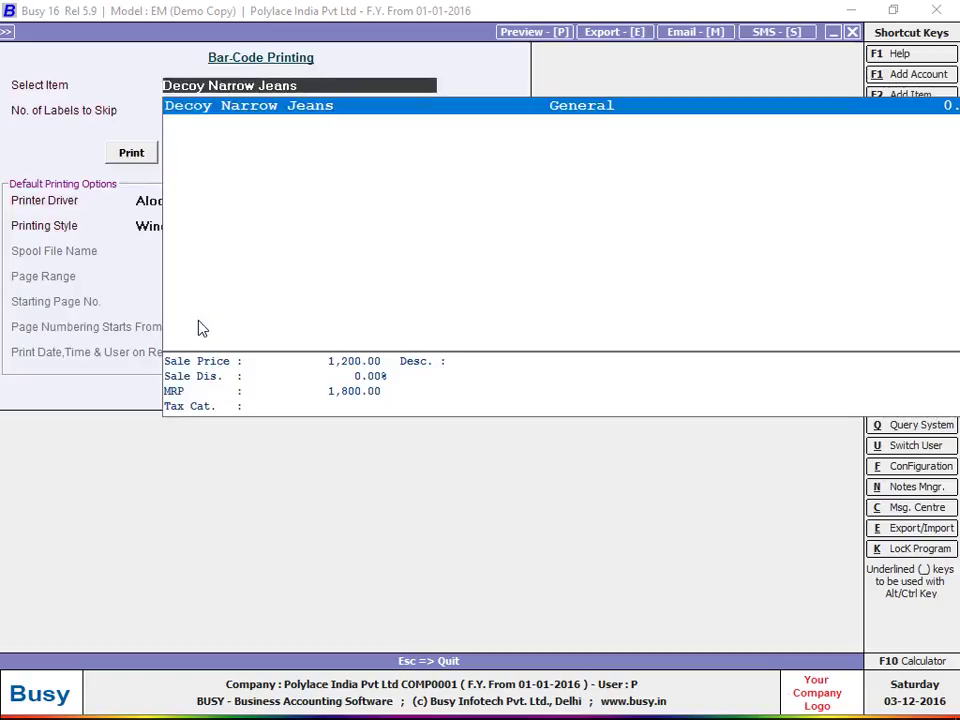
- Preview 10 copies of the label for the one item Decoy Narrow Jeans and leave the bar-code printing screens
{"action": "key", "text": "Escape"}
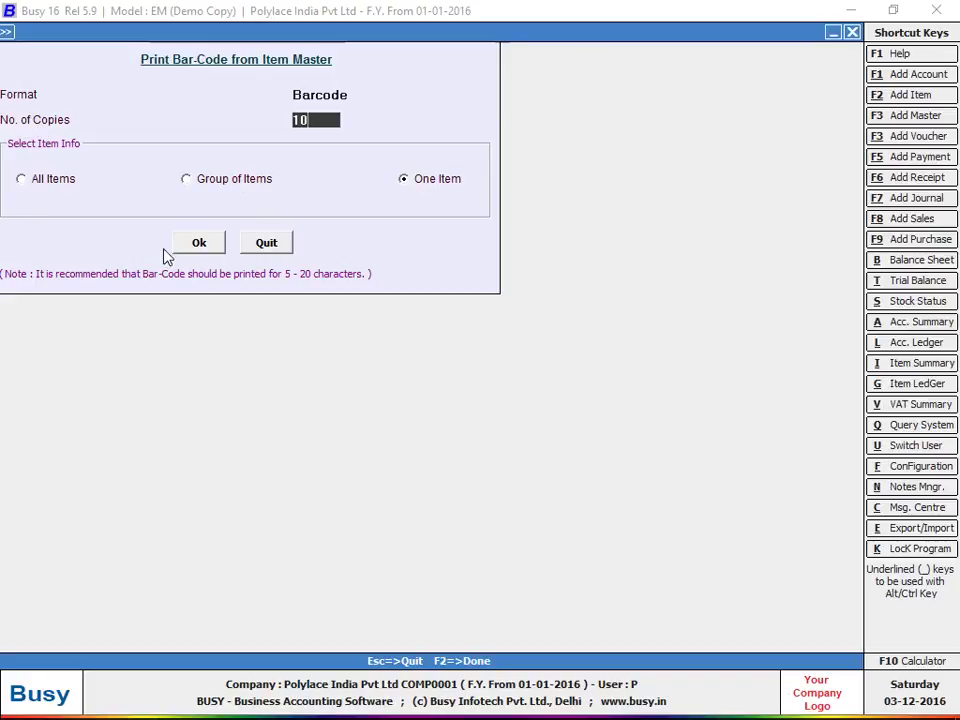
{"action": "left_click", "coordinate": [190, 250]}
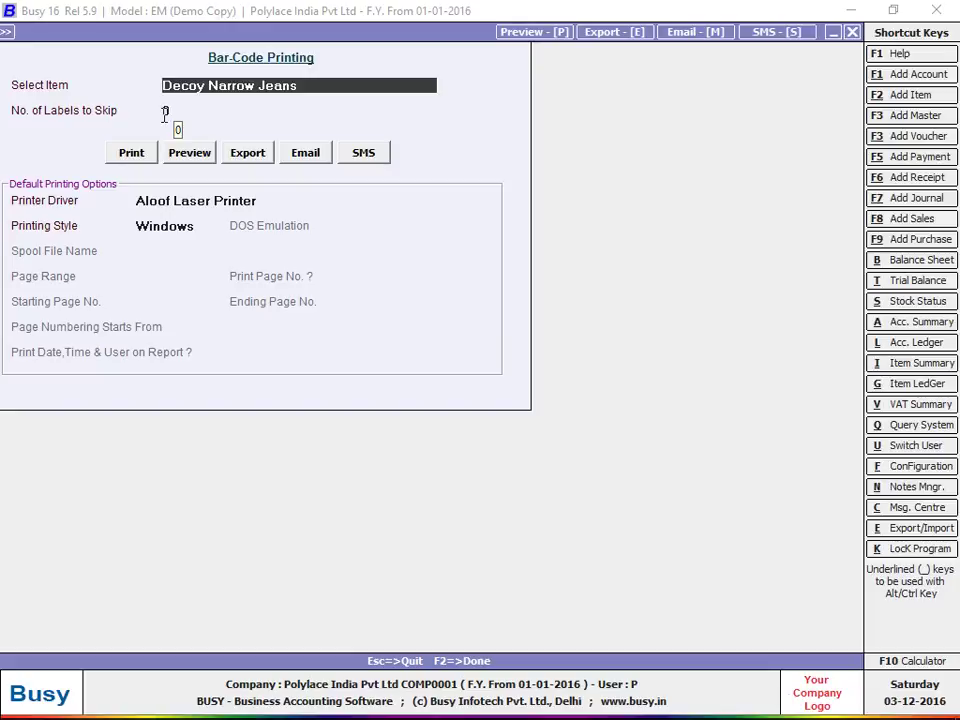
{"action": "left_click", "coordinate": [187, 153]}
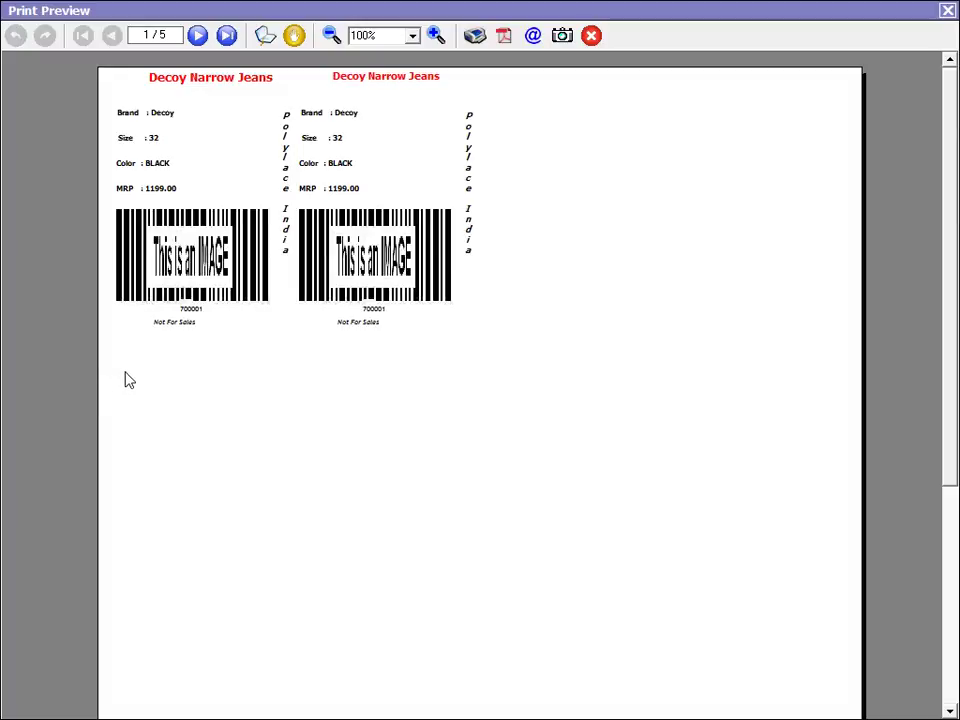
{"action": "left_click", "coordinate": [947, 11]}
{"action": "left_click", "coordinate": [853, 33]}
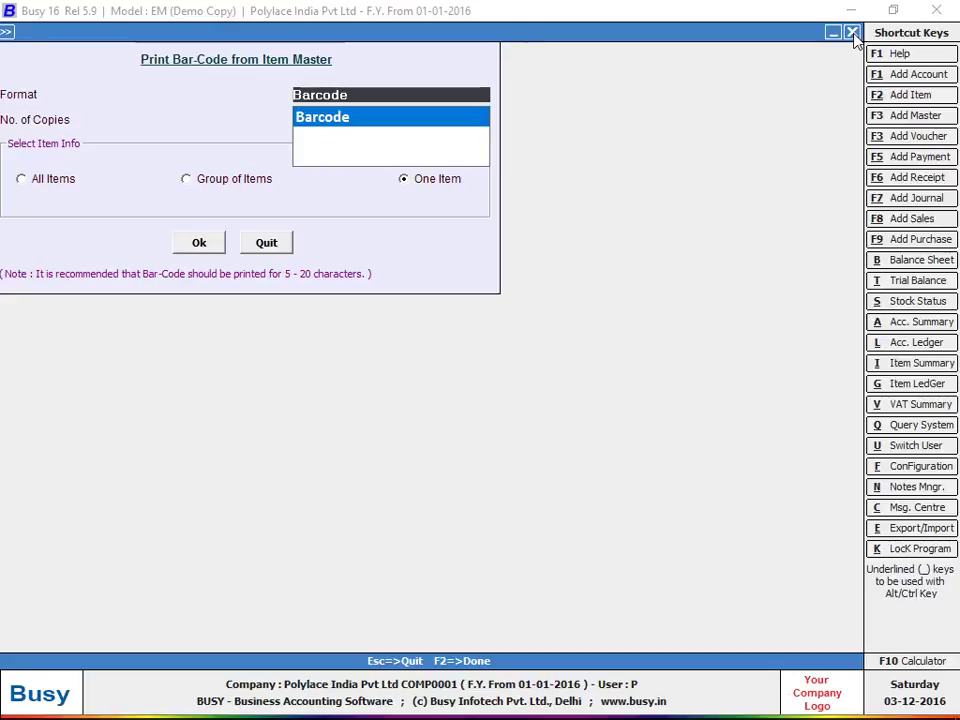
{"action": "left_click", "coordinate": [852, 33]}
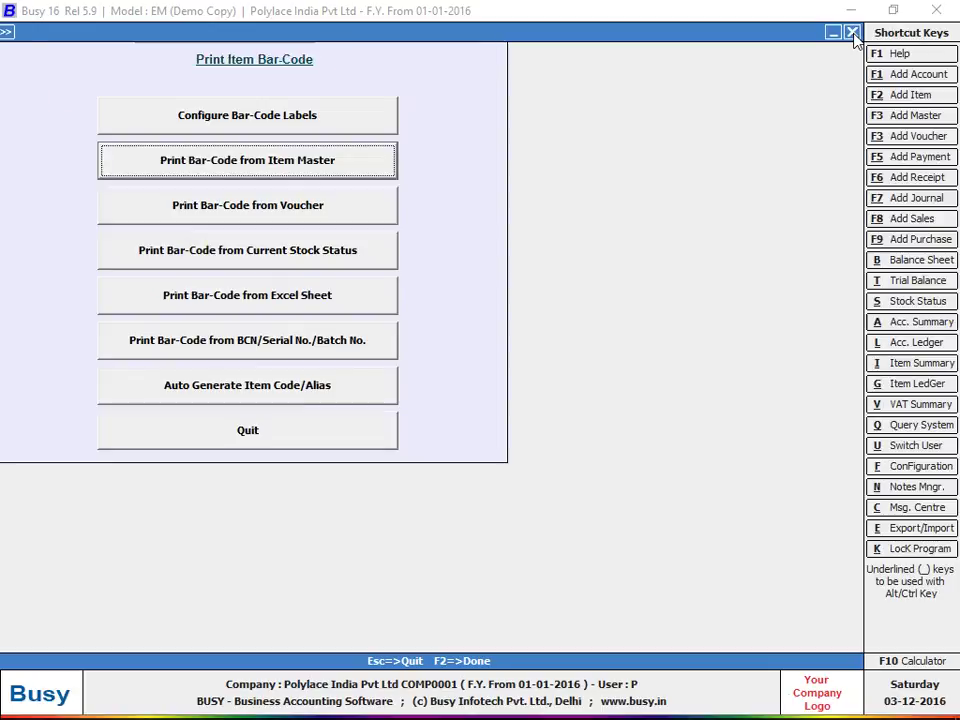
{"action": "left_click", "coordinate": [852, 32]}
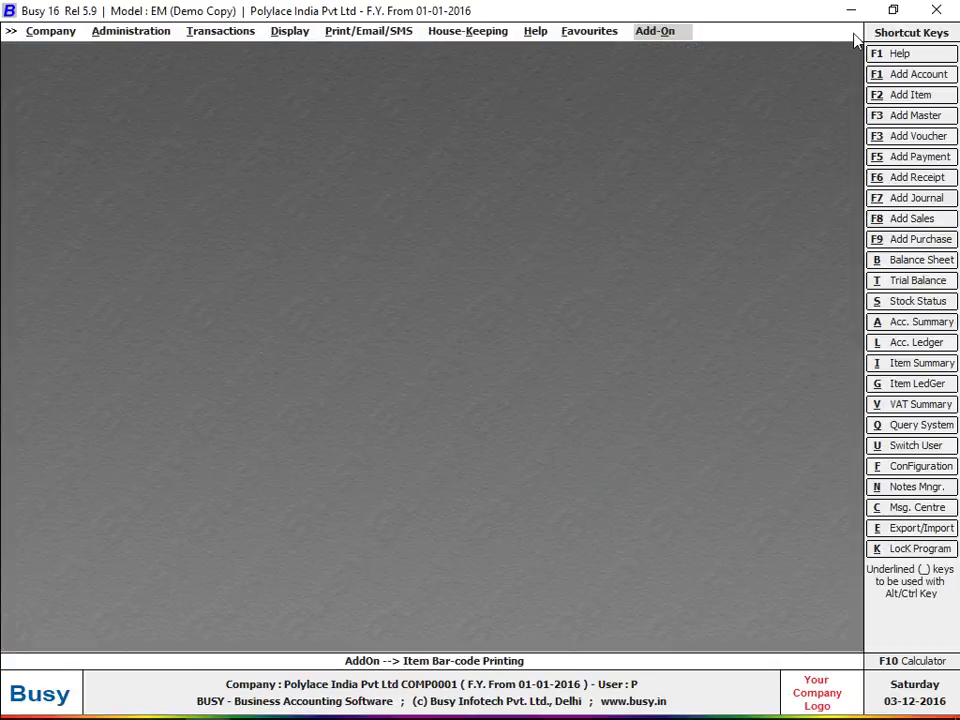
- Start a new stock journal voucher in the Main series
{"action": "key", "text": "Left"}
{"action": "key", "text": "Left"}
{"action": "key", "text": "Left"}
{"action": "key", "text": "Left"}
{"action": "key", "text": "Left"}
{"action": "key", "text": "Left"}
{"action": "key", "text": "Down"}
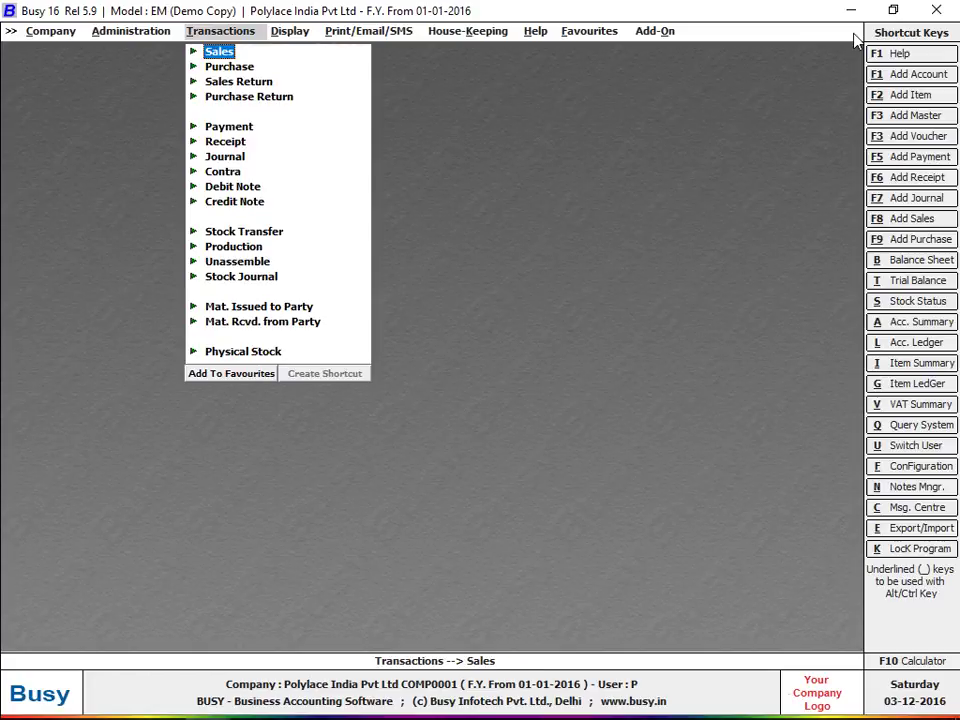
{"action": "key", "text": "Down"}
{"action": "key", "text": "Down"}
{"action": "key", "text": "Down"}
{"action": "key", "text": "Down"}
{"action": "key", "text": "Down"}
{"action": "key", "text": "Down"}
{"action": "key", "text": "Down"}
{"action": "key", "text": "Down"}
{"action": "key", "text": "Down"}
{"action": "key", "text": "Down"}
{"action": "key", "text": "Down"}
{"action": "key", "text": "Down"}
{"action": "key", "text": "Down"}
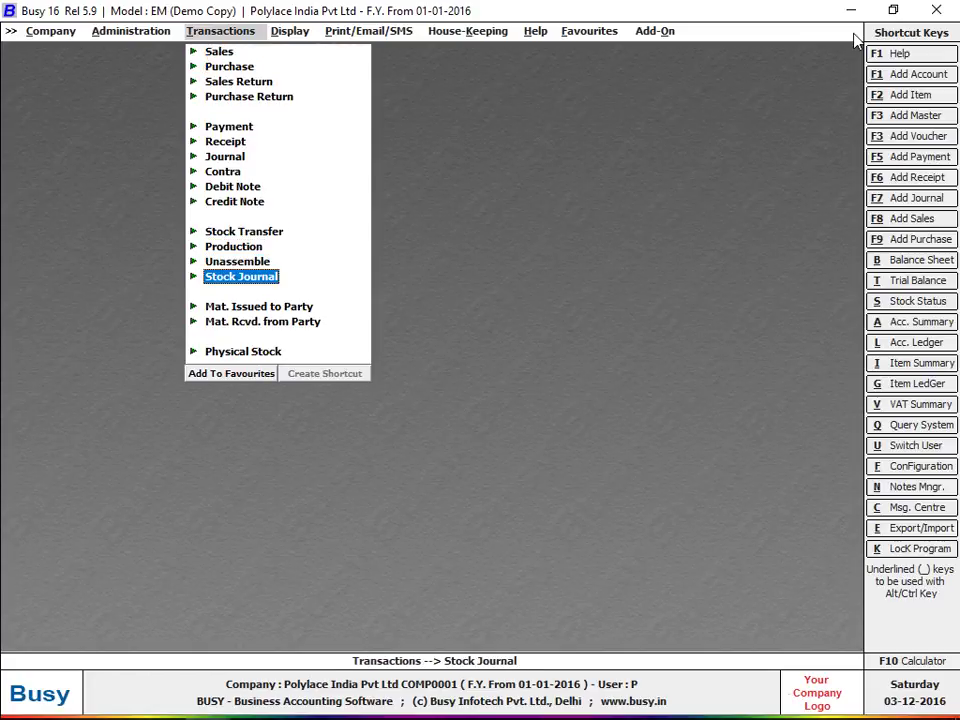
{"action": "key", "text": "Return"}
{"action": "key", "text": "Return"}
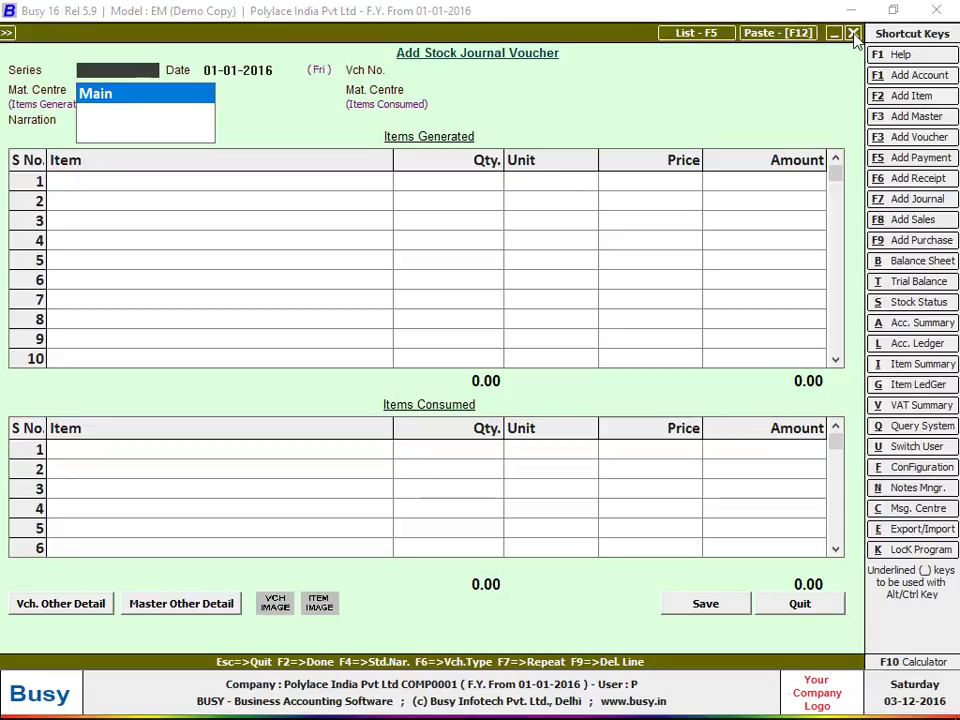
{"action": "key", "text": "Return"}
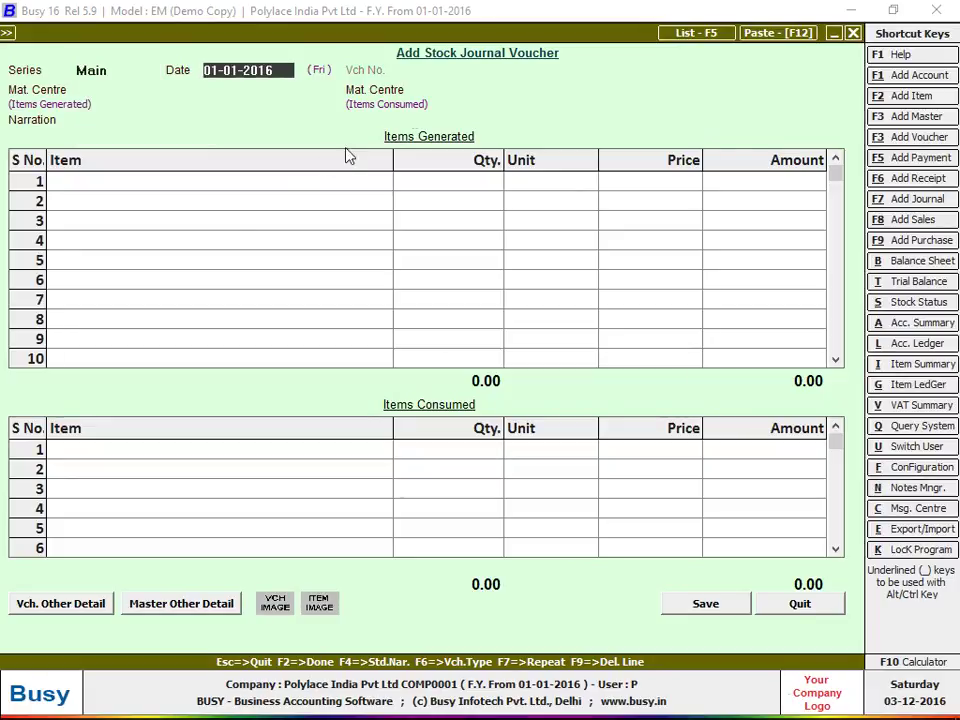
- Set Print Item Barcode After Saving to Y for the Main stock journal series, save the voucher configuration and return to the voucher
{"action": "left_click", "coordinate": [82, 607]}
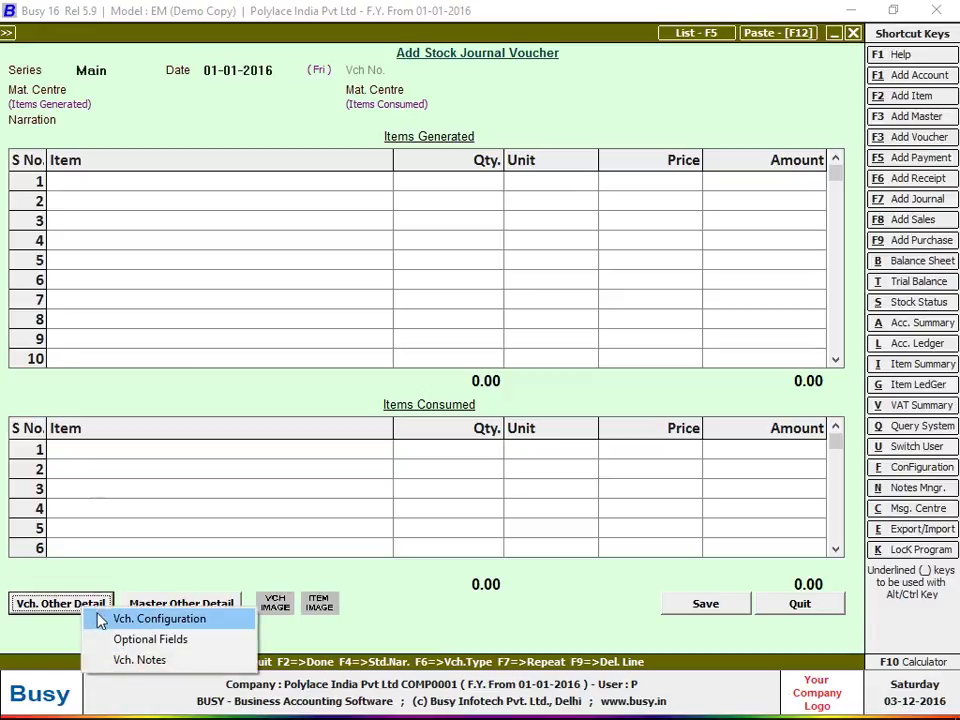
{"action": "left_click", "coordinate": [119, 626]}
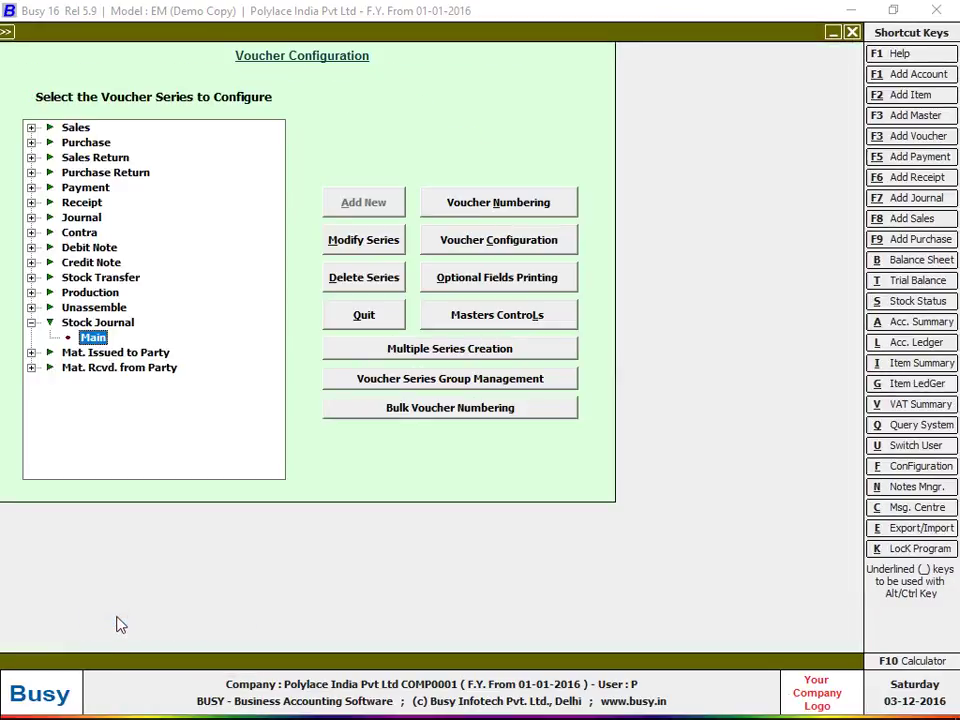
{"action": "left_click", "coordinate": [478, 248]}
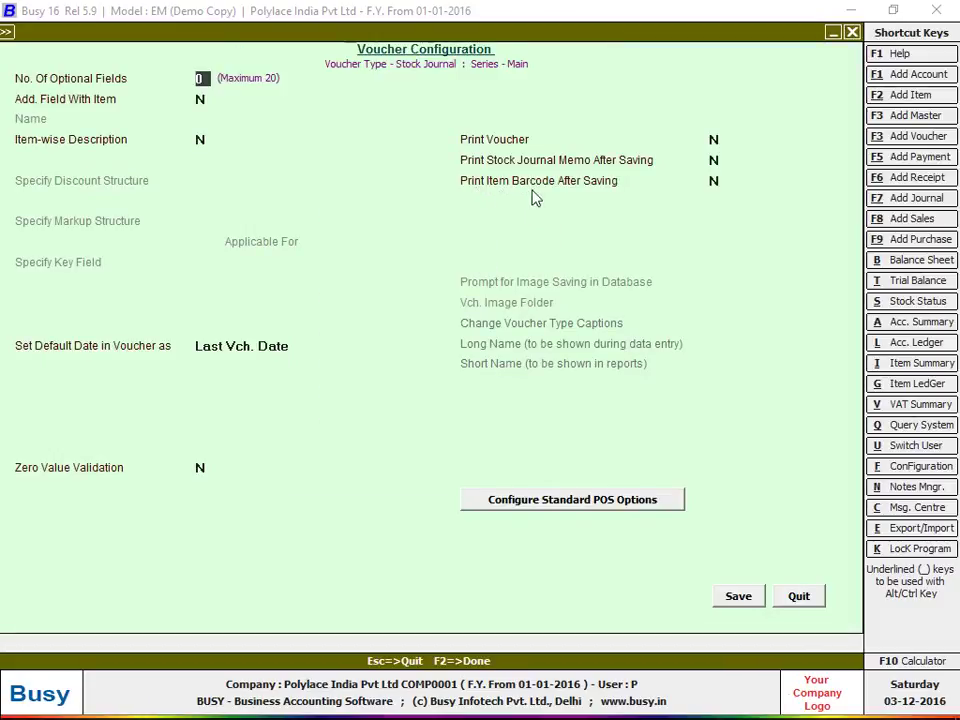
{"action": "left_click", "coordinate": [714, 182]}
{"action": "type", "text": "Y"}
{"action": "left_click", "coordinate": [736, 594]}
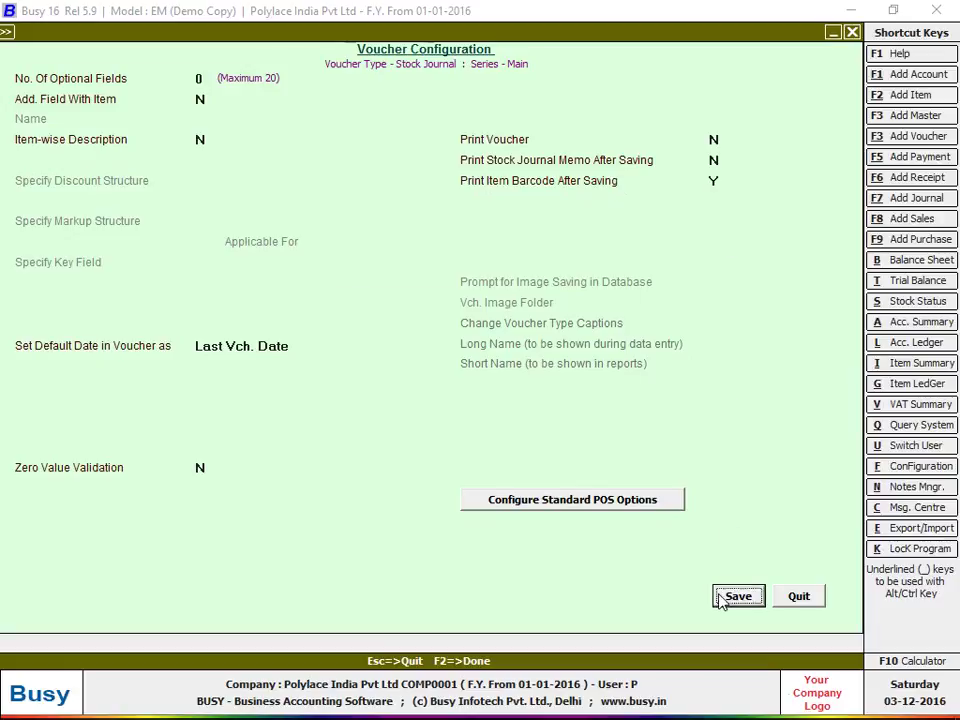
{"action": "left_click", "coordinate": [615, 414]}
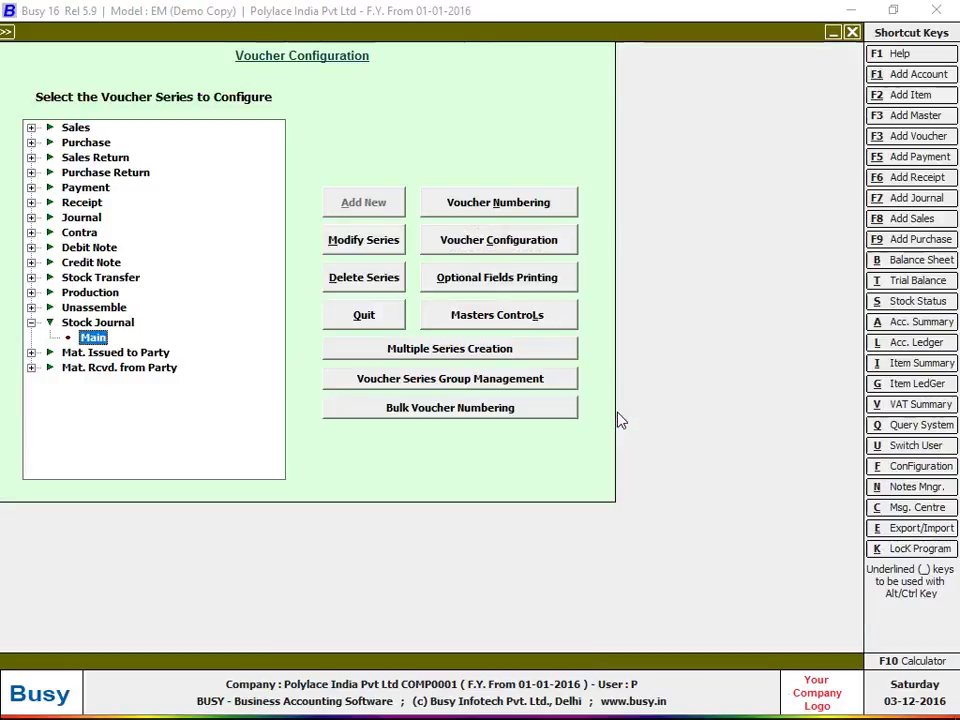
{"action": "key", "text": "Escape"}
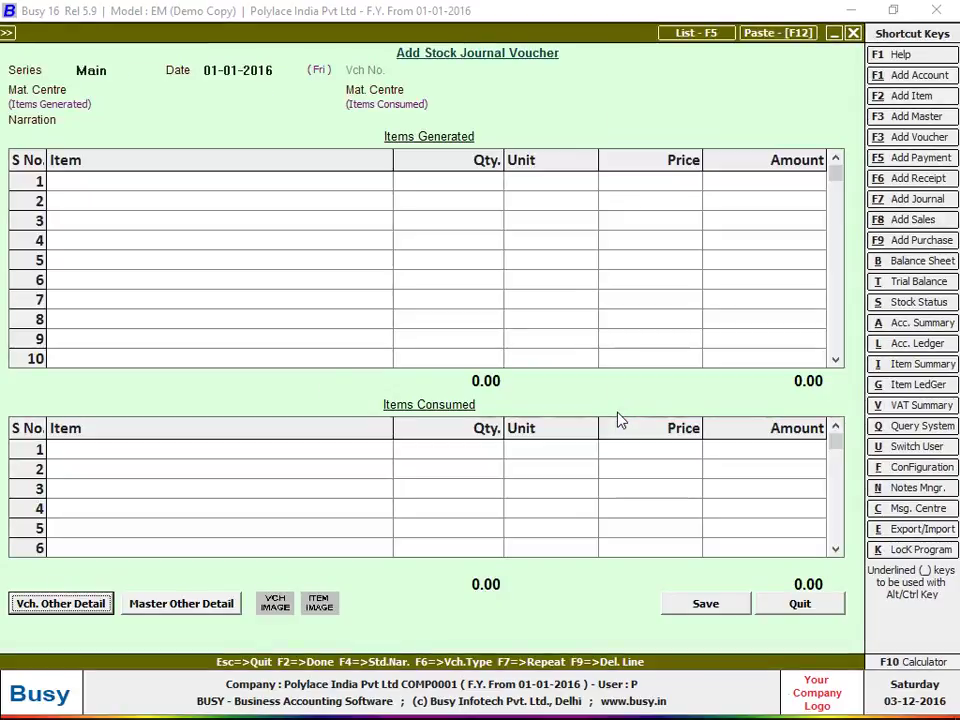
- Fill the stock journal header with series Main, date 01-01-2016 and Main Store as both material centres
{"action": "key", "text": "Escape"}
{"action": "key", "text": "Return"}
{"action": "key", "text": "Return"}
{"action": "key", "text": "Return"}
{"action": "key", "text": "Return"}
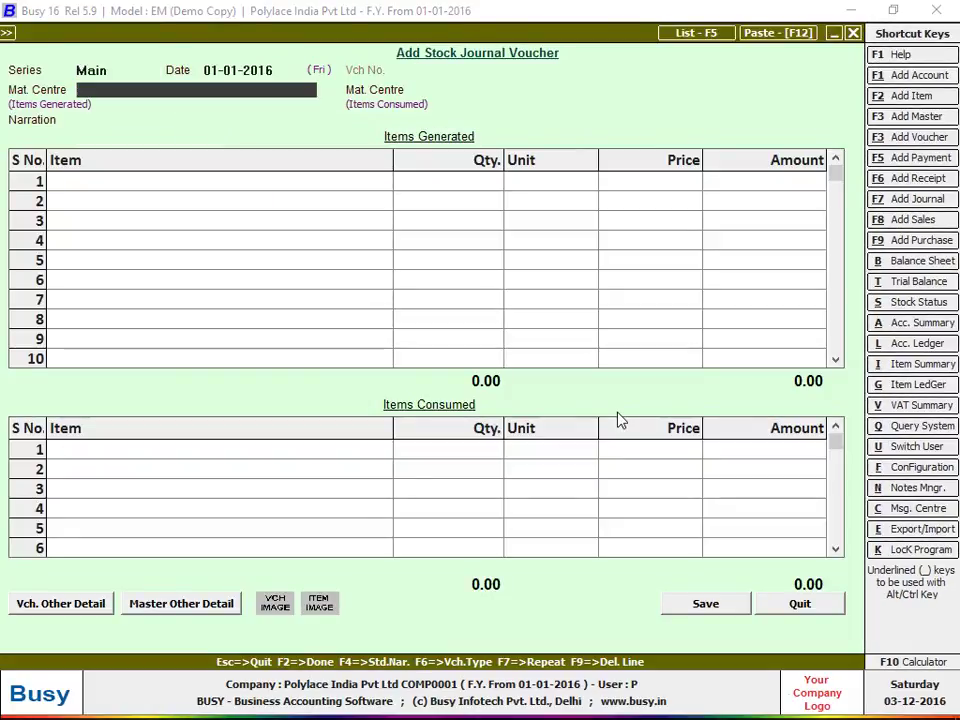
- Start a new item for the first generated row, named Deecooper Narrow Jeans-78414, in the General group
{"action": "key", "text": "F2"}
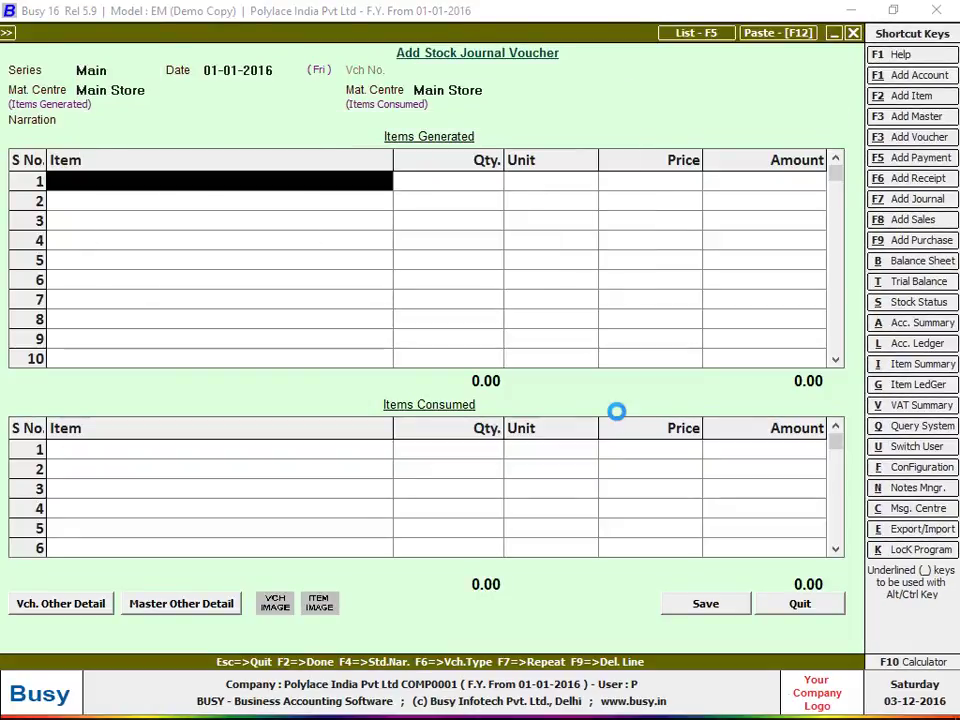
{"action": "type", "text": "D"}
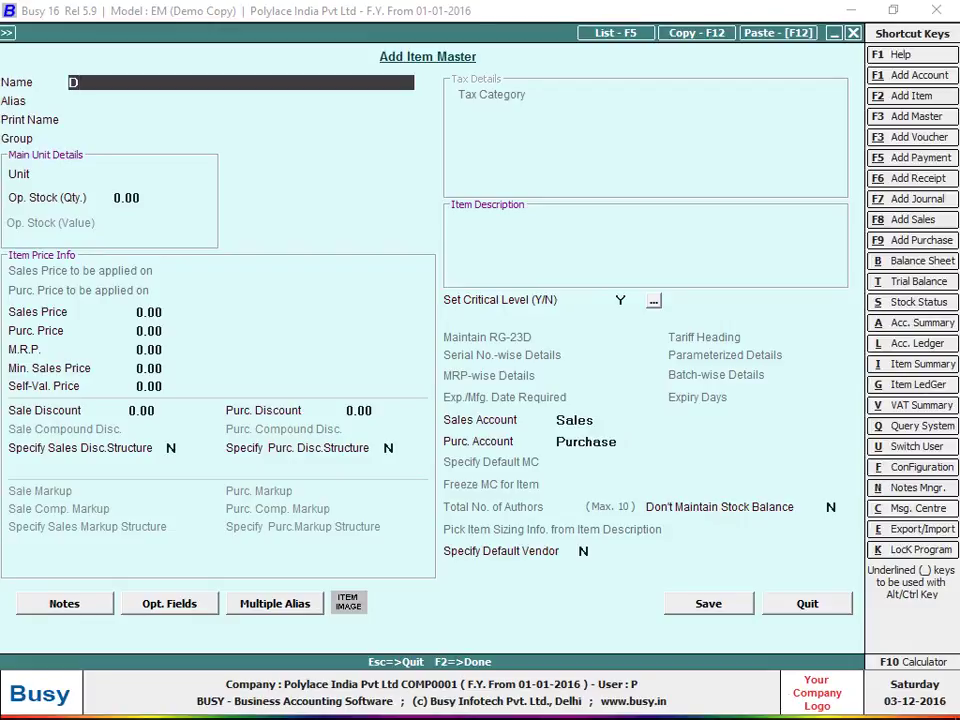
{"action": "type", "text": "eecooper Na"}
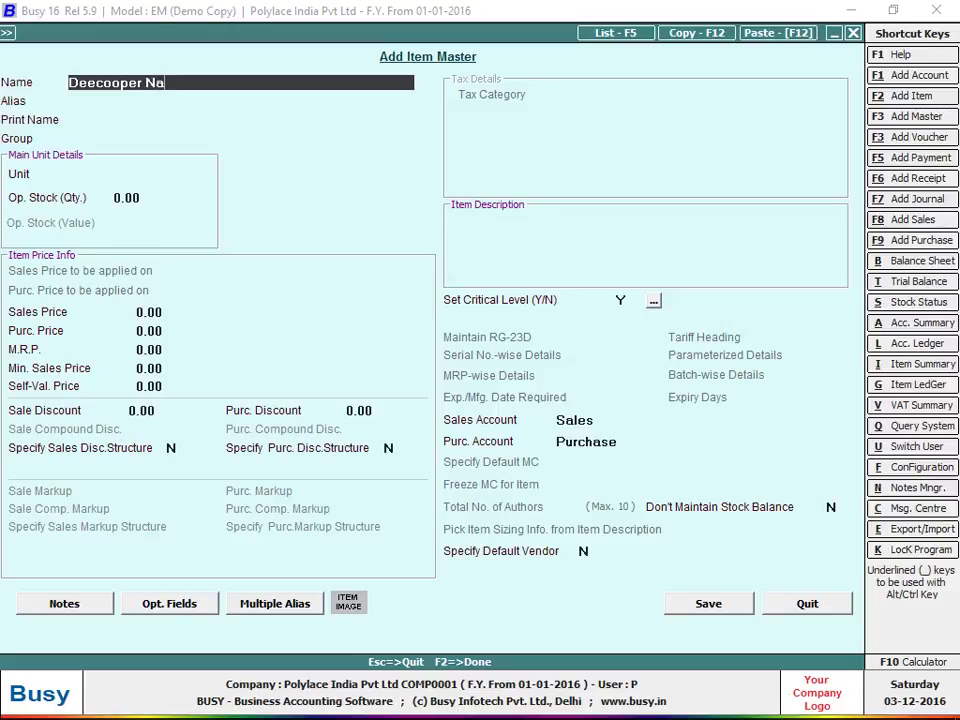
{"action": "type", "text": "rrow Jeans-78414"}
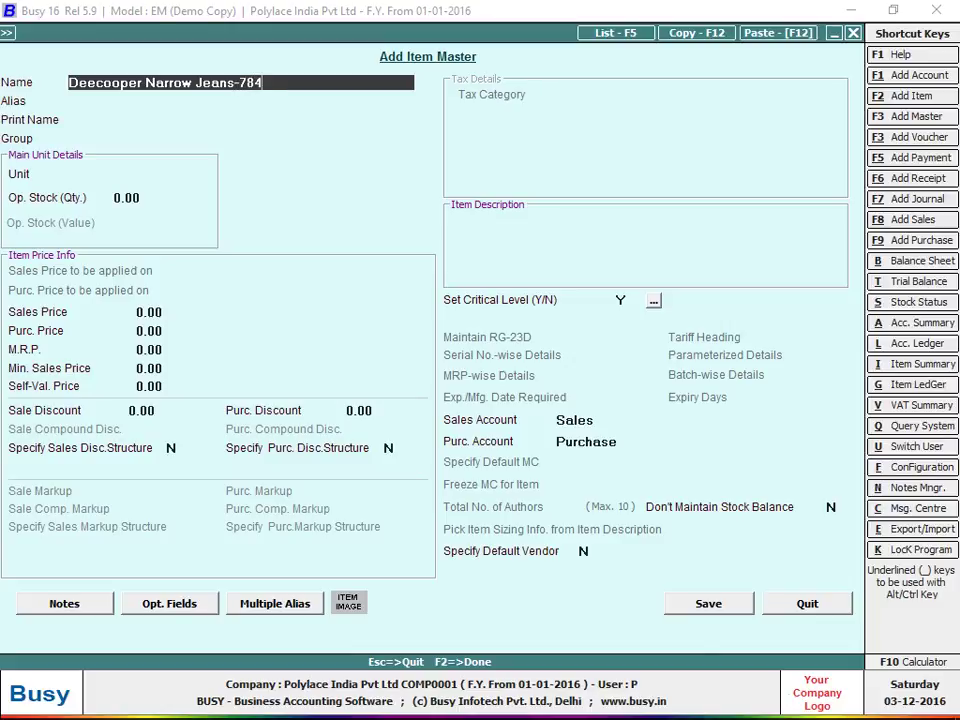
{"action": "key", "text": "Return"}
{"action": "key", "text": "Return"}
{"action": "key", "text": "Return"}
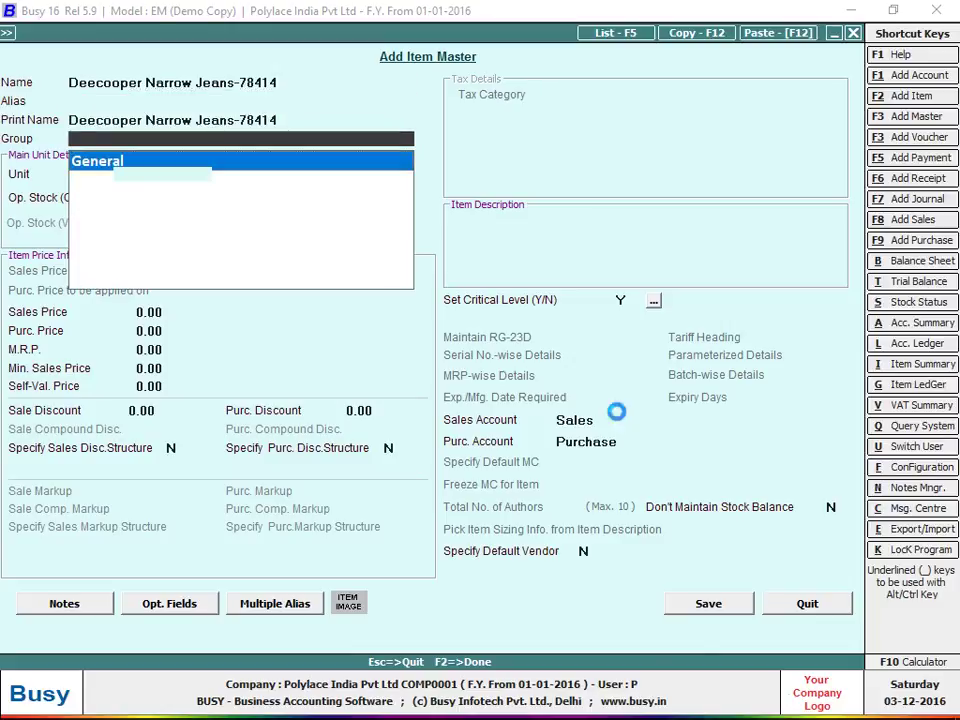
{"action": "key", "text": "Return"}
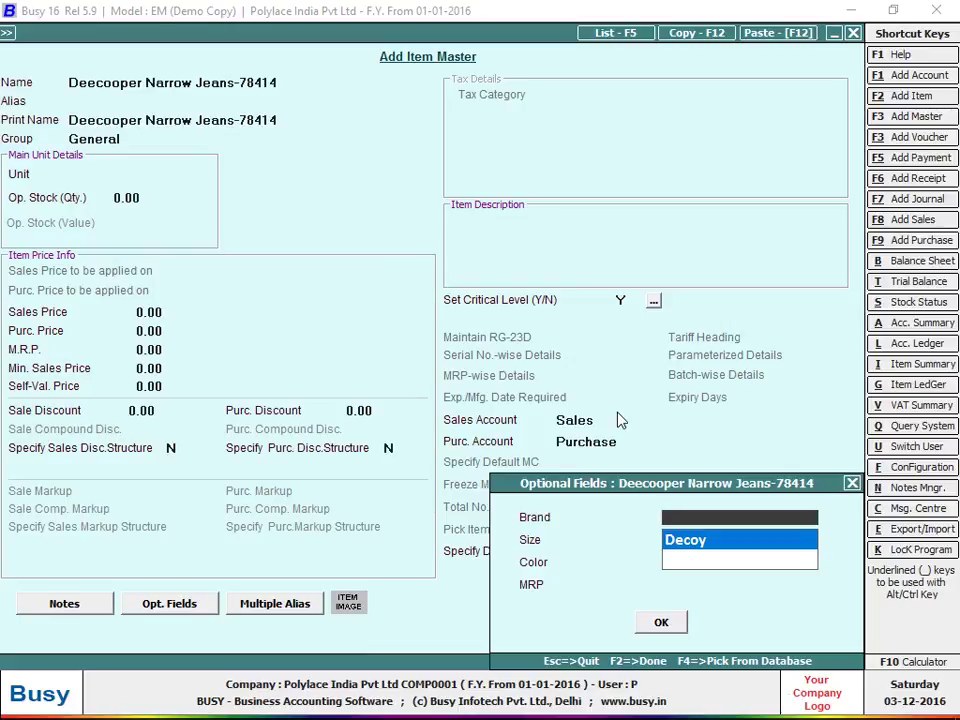
- Create the brand Deccopper for the new item and set its size to 32
{"action": "key", "text": "Return"}
{"action": "key", "text": "Return"}
{"action": "key", "text": "F3"}
{"action": "type", "text": "Dee"}
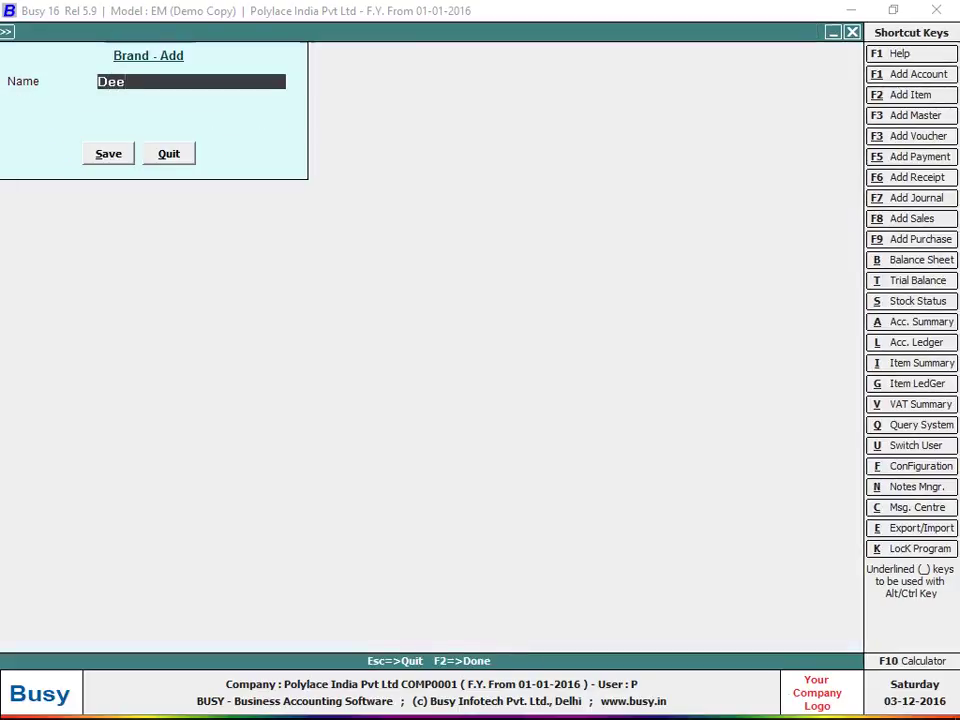
{"action": "key", "text": "BackSpace"}
{"action": "type", "text": "ccopper"}
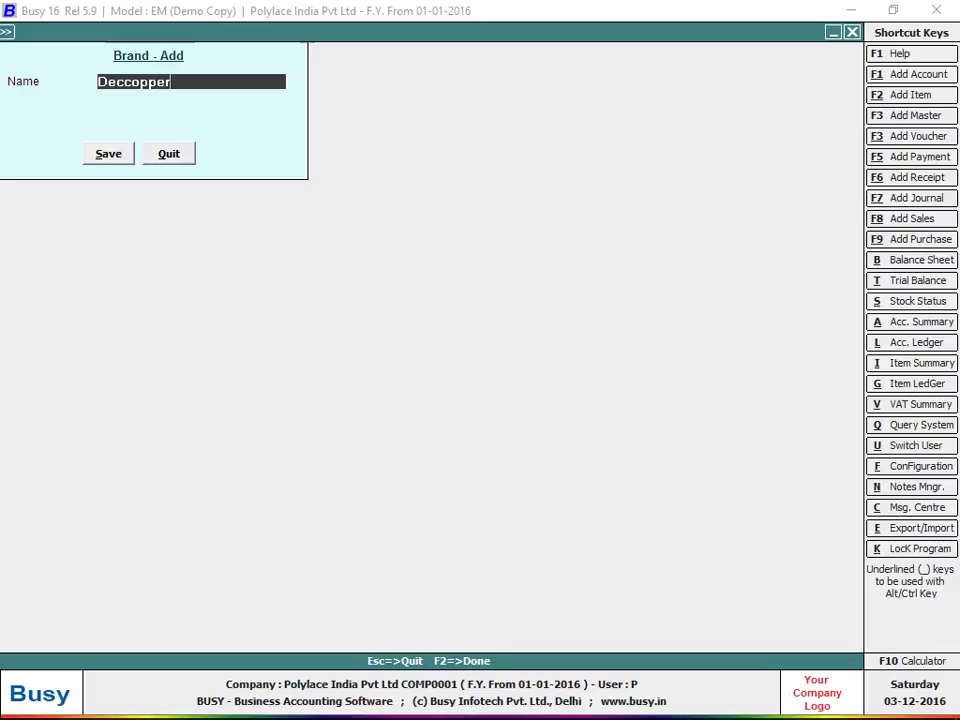
{"action": "key", "text": "Return"}
{"action": "key", "text": "Return"}
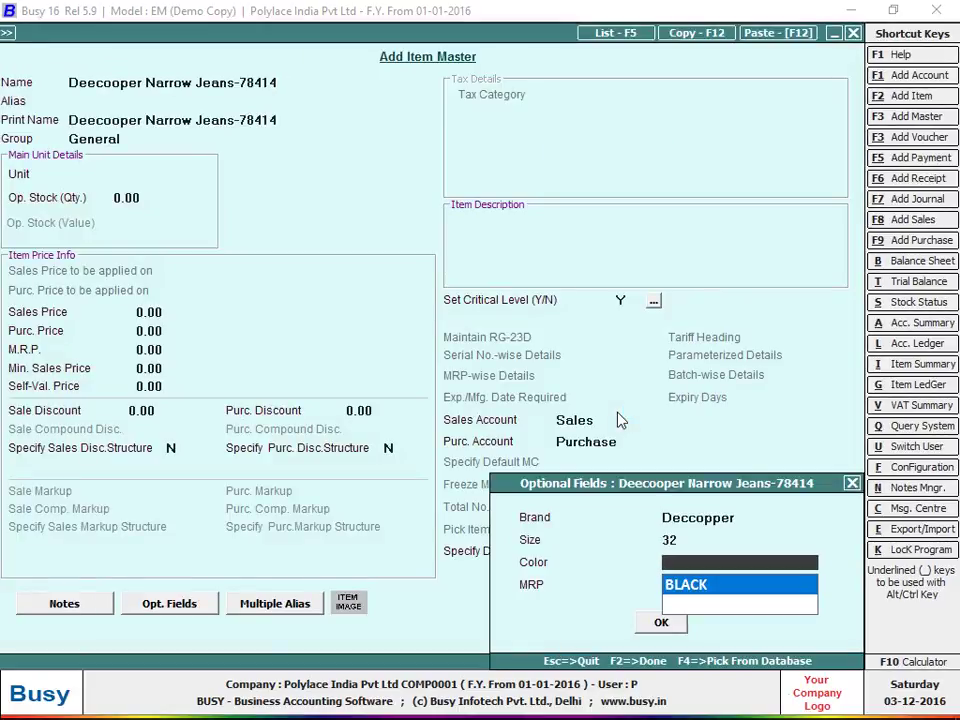
- Set the item's optional color to BLACK and MRP to 1200.00, and accept the optional fields
{"action": "key", "text": "Return"}
{"action": "type", "text": "12000"}
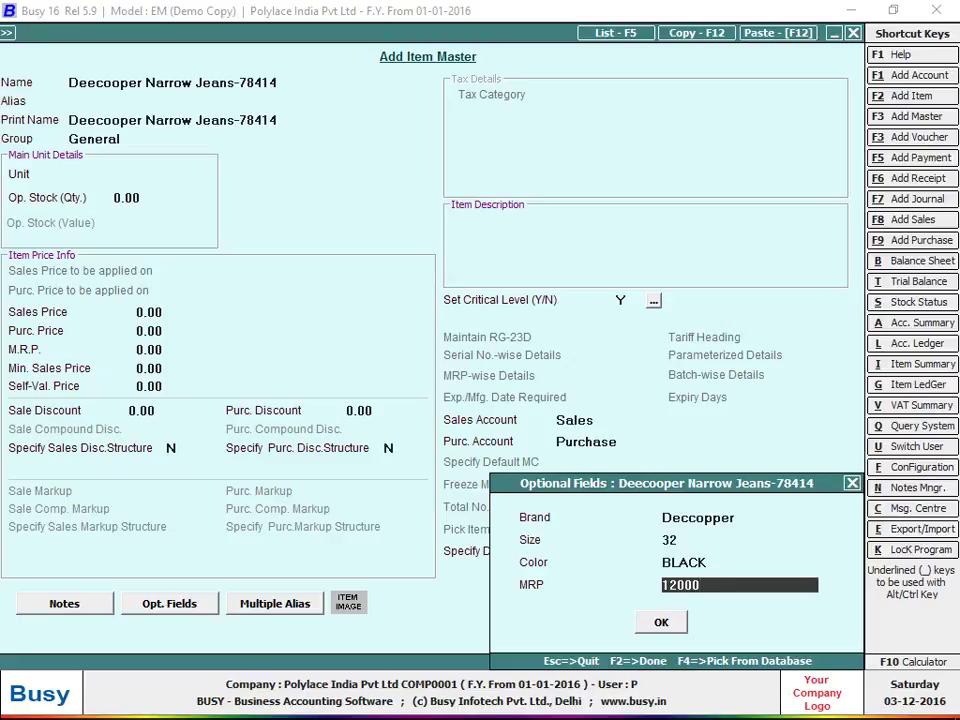
{"action": "key", "text": "BackSpace"}
{"action": "type", "text": ".00"}
{"action": "key", "text": "Return"}
{"action": "key", "text": "Return"}
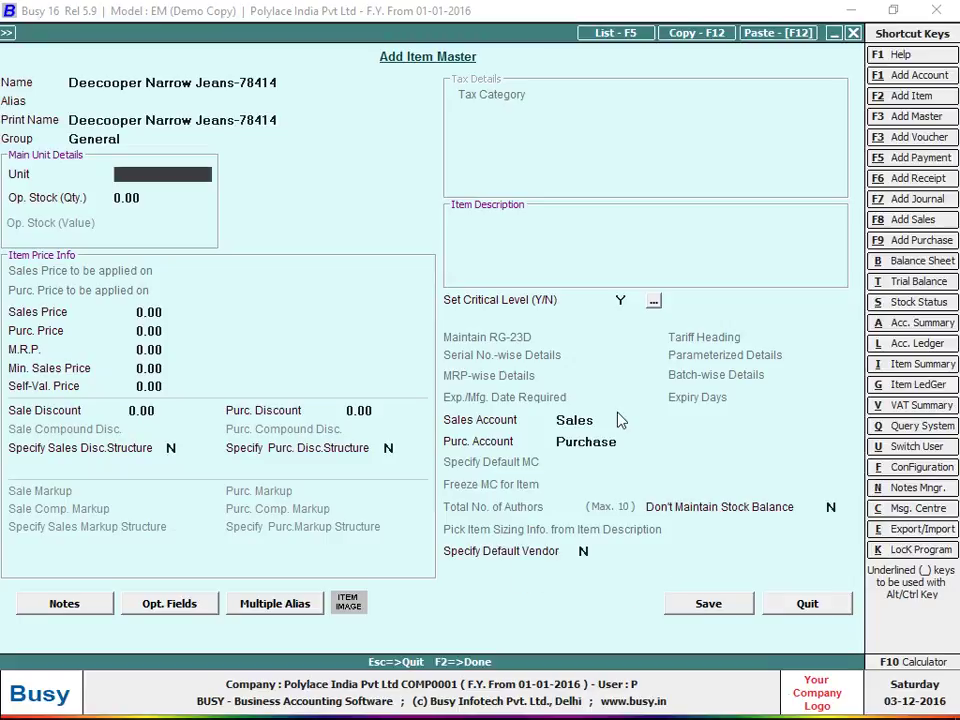
- Set the item's unit to Pcs., sales price 1,000, purchase price 800 and M.R.P. 1,200, and save the item
{"action": "type", "text": "p"}
{"action": "key", "text": "Return"}
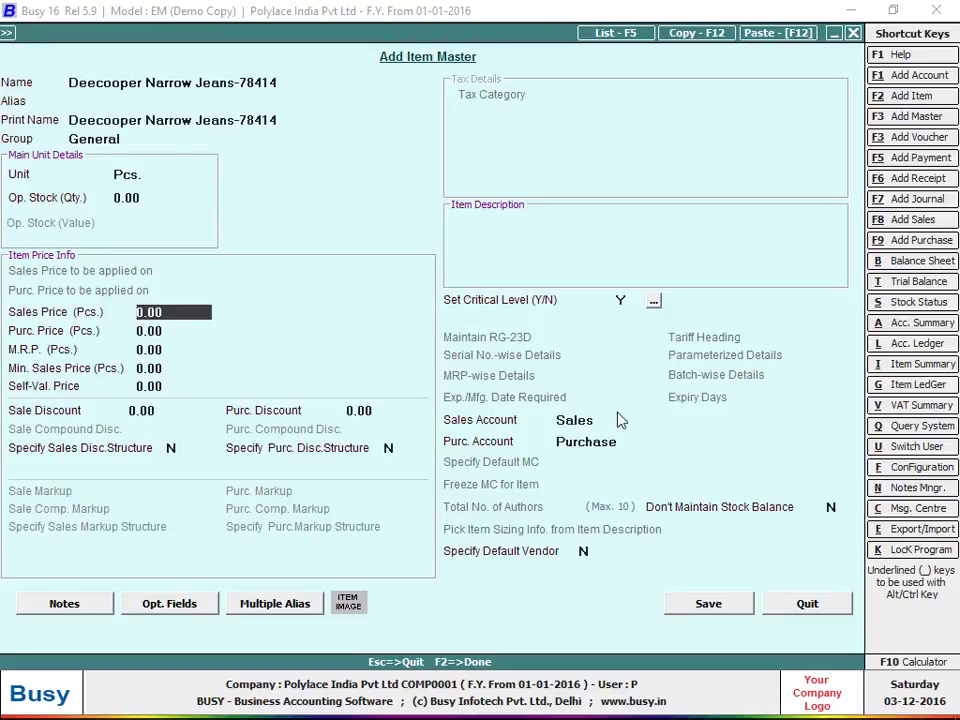
{"action": "type", "text": "1,"}
{"action": "type", "text": "000"}
{"action": "key", "text": "Return"}
{"action": "type", "text": "800"}
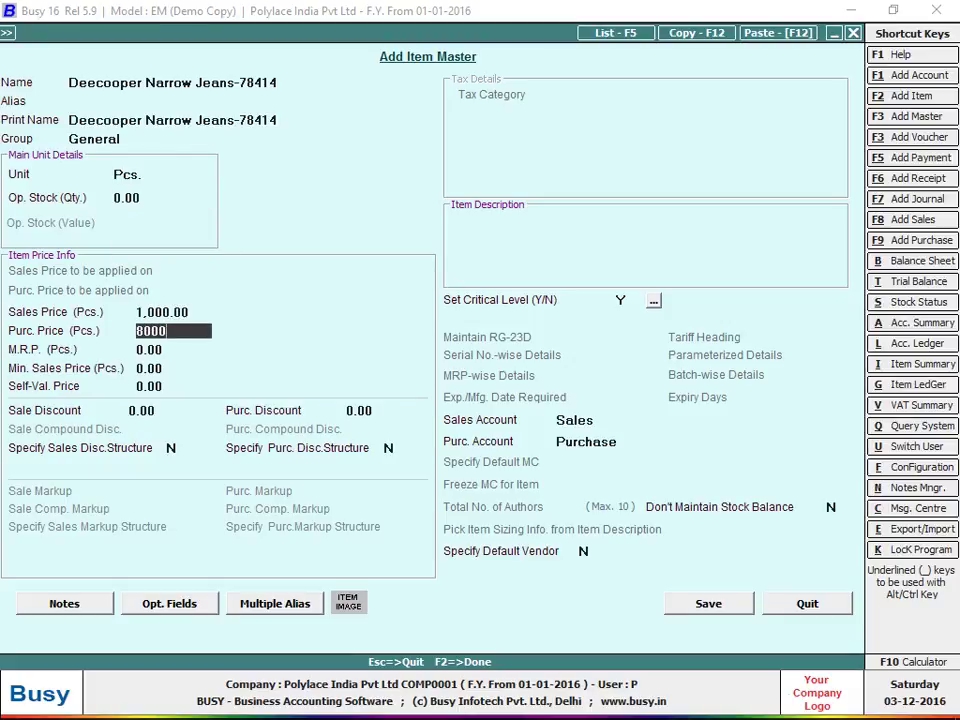
{"action": "key", "text": "Return"}
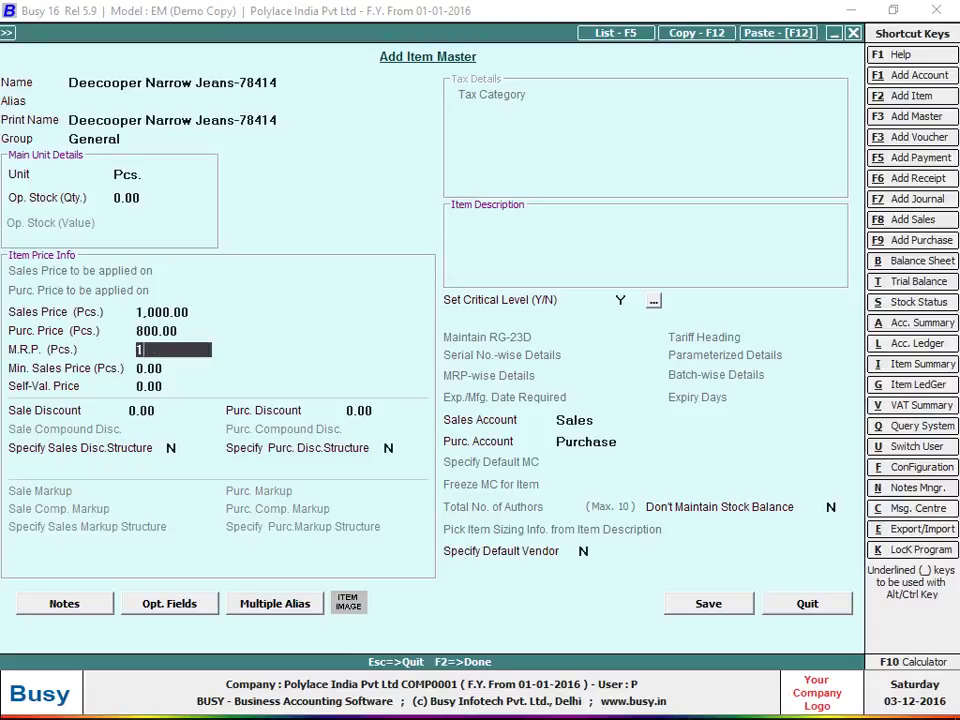
{"action": "type", "text": "1200"}
{"action": "key", "text": "Return"}
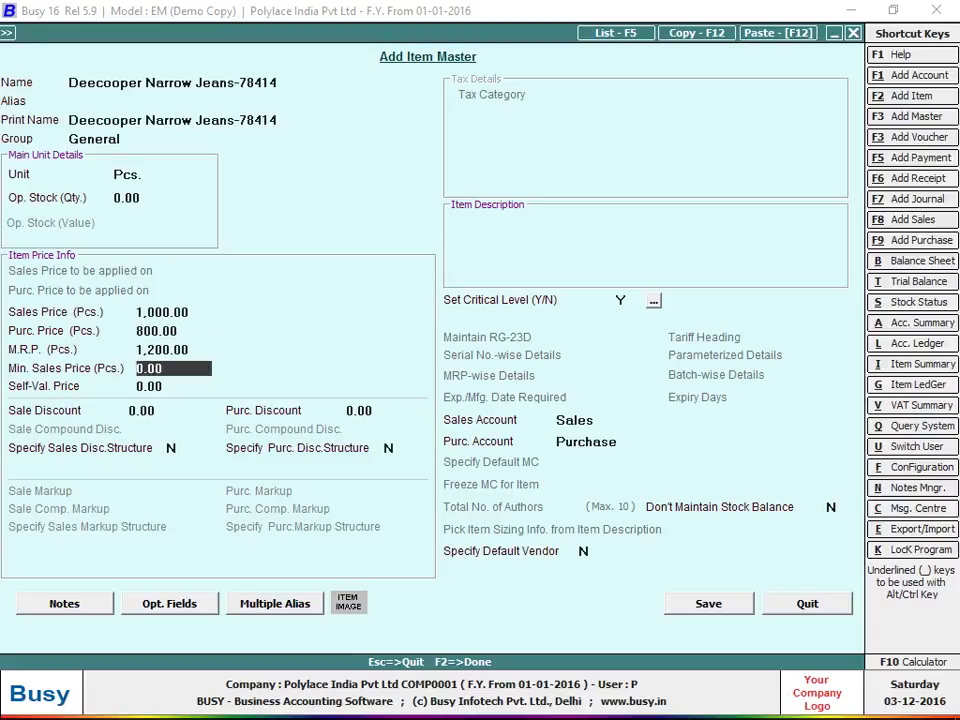
{"action": "key", "text": "F2"}
- Enter a quantity of 10 for the generated item and save the stock journal voucher, continuing to its item bar-code printing
{"action": "type", "text": "10"}
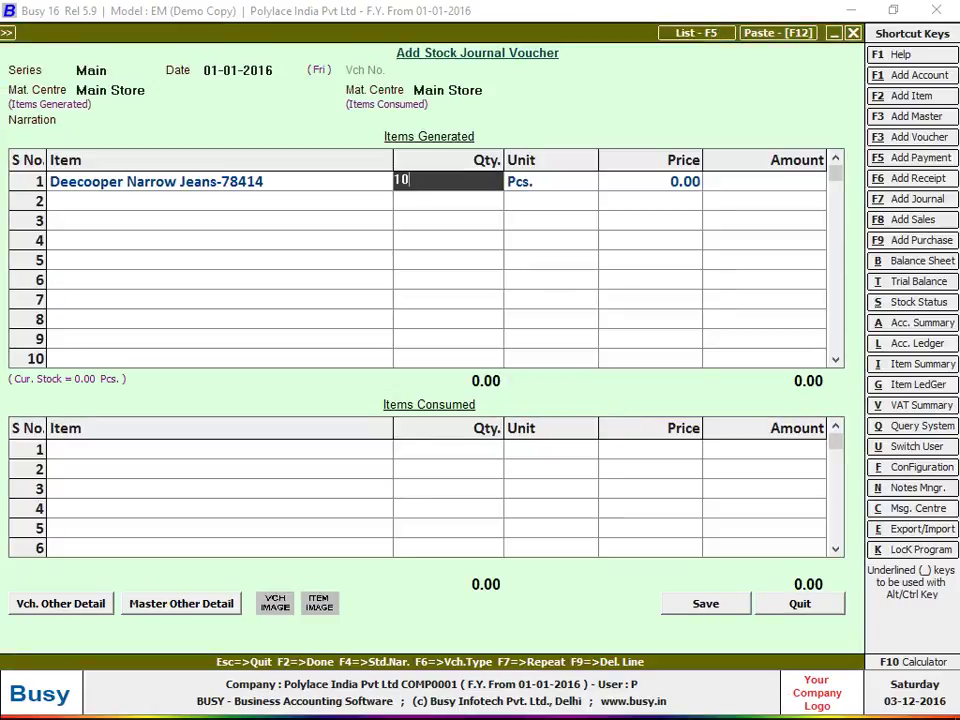
{"action": "key", "text": "Return"}
{"action": "key", "text": "F2"}
{"action": "key", "text": "F2"}
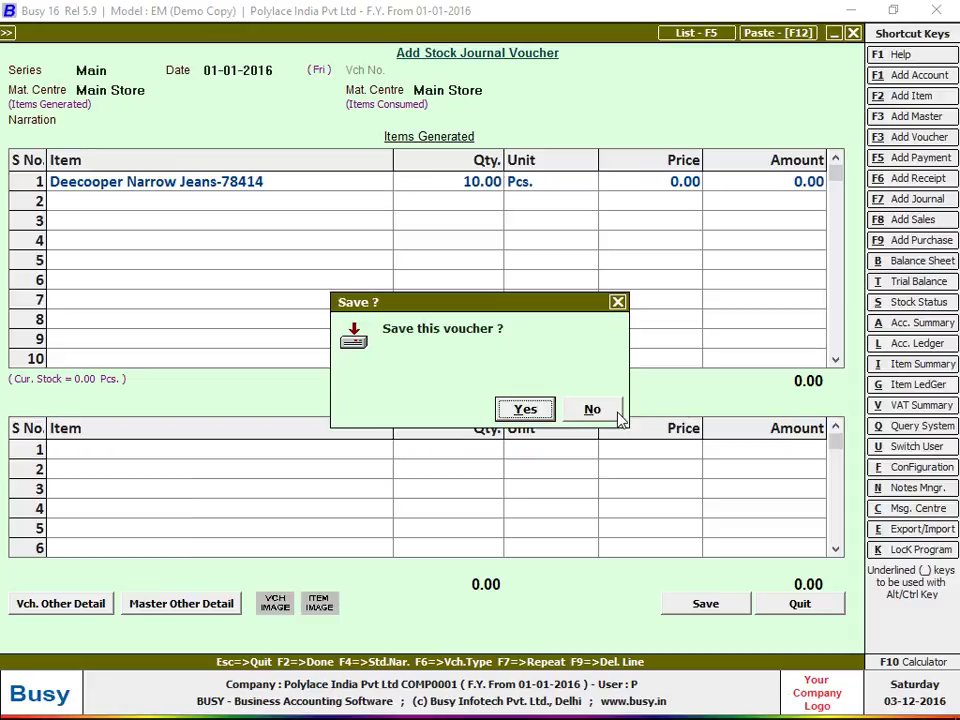
{"action": "key", "text": "Return"}
{"action": "key", "text": "Return"}
{"action": "key", "text": "Return"}
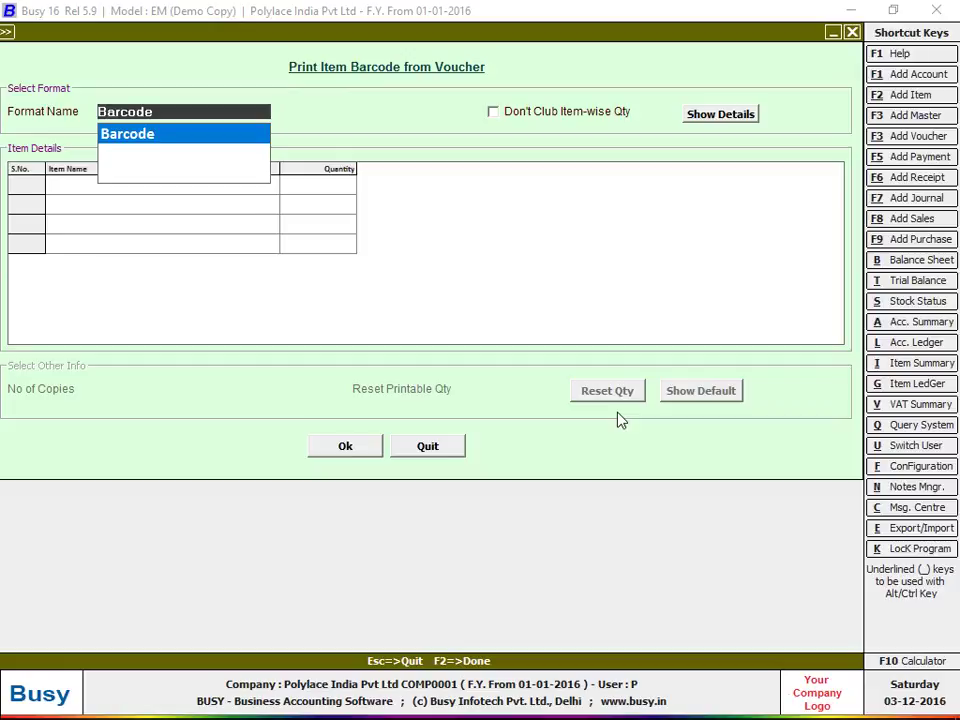
- Load the voucher's item details with the Barcode format, set the number of copies to 10 and preview the labels
{"action": "key", "text": "Return"}
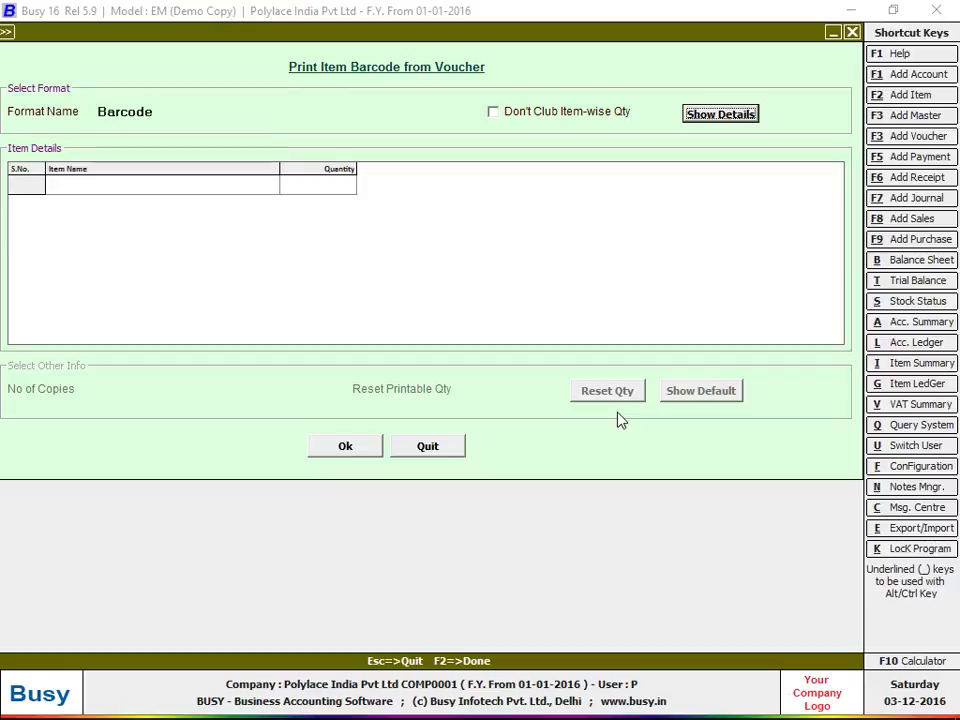
{"action": "key", "text": "Return"}
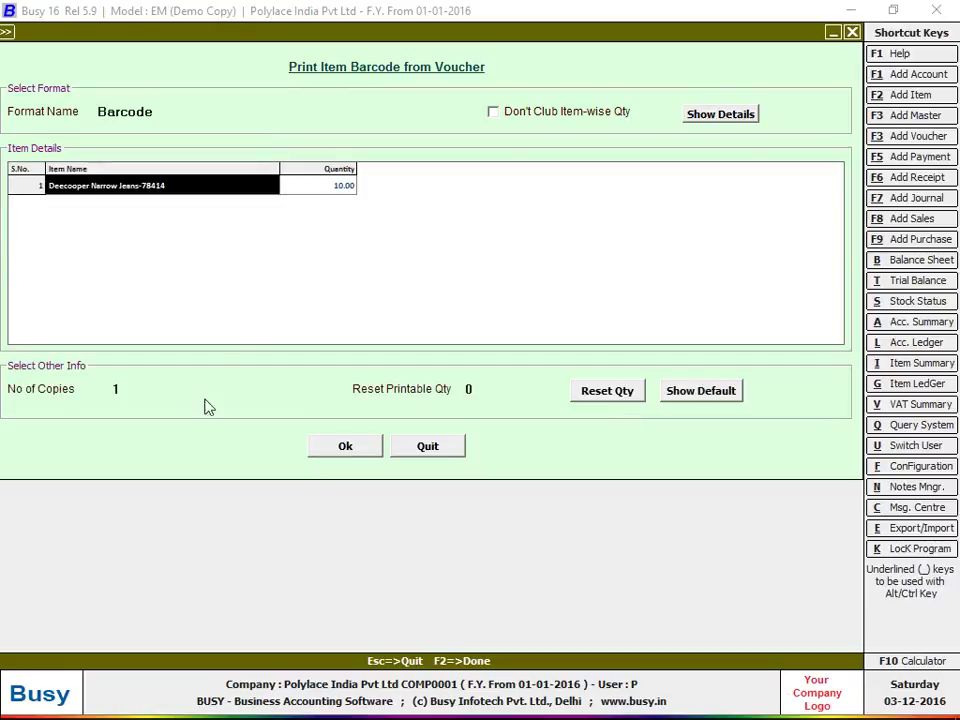
{"action": "key", "text": "Return"}
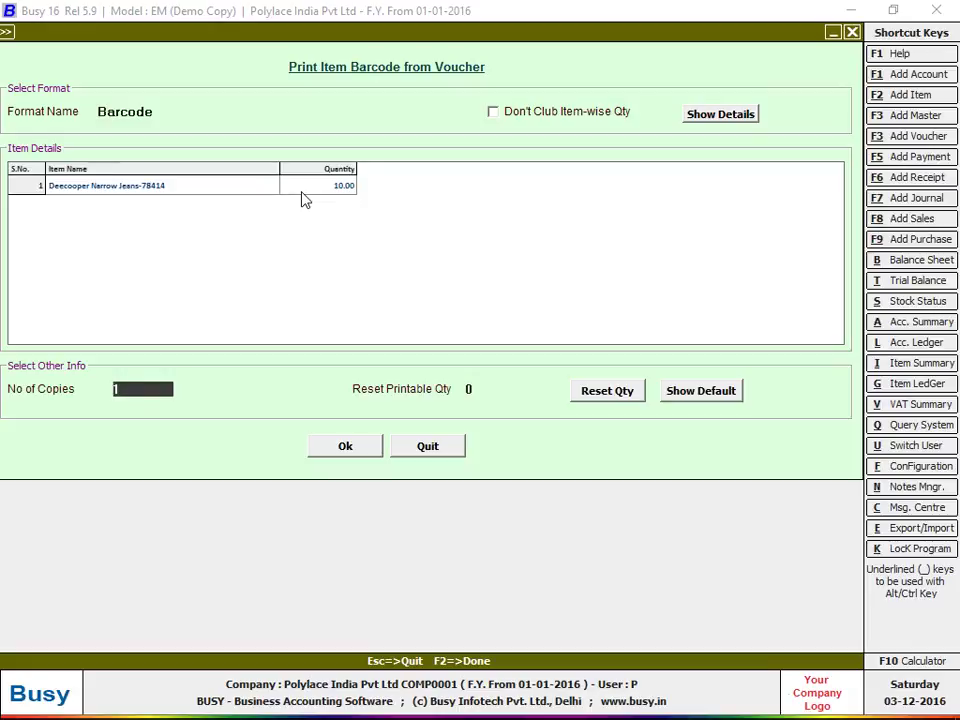
{"action": "type", "text": "10"}
{"action": "key", "text": "Return"}
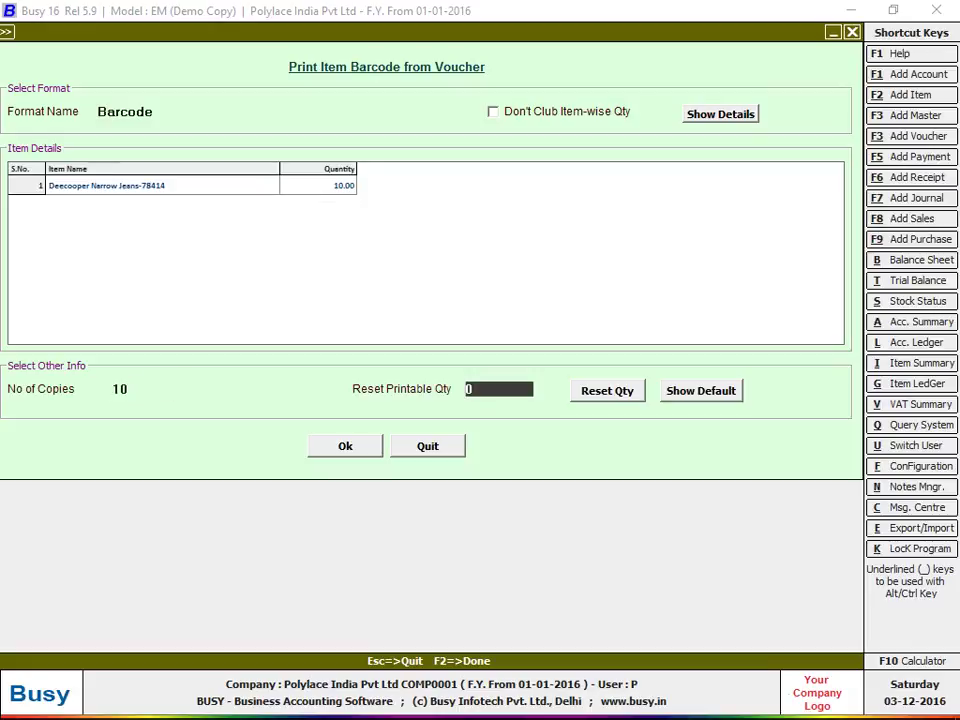
{"action": "key", "text": "Return"}
{"action": "key", "text": "Return"}
{"action": "key", "text": "Return"}
{"action": "key", "text": "Return"}
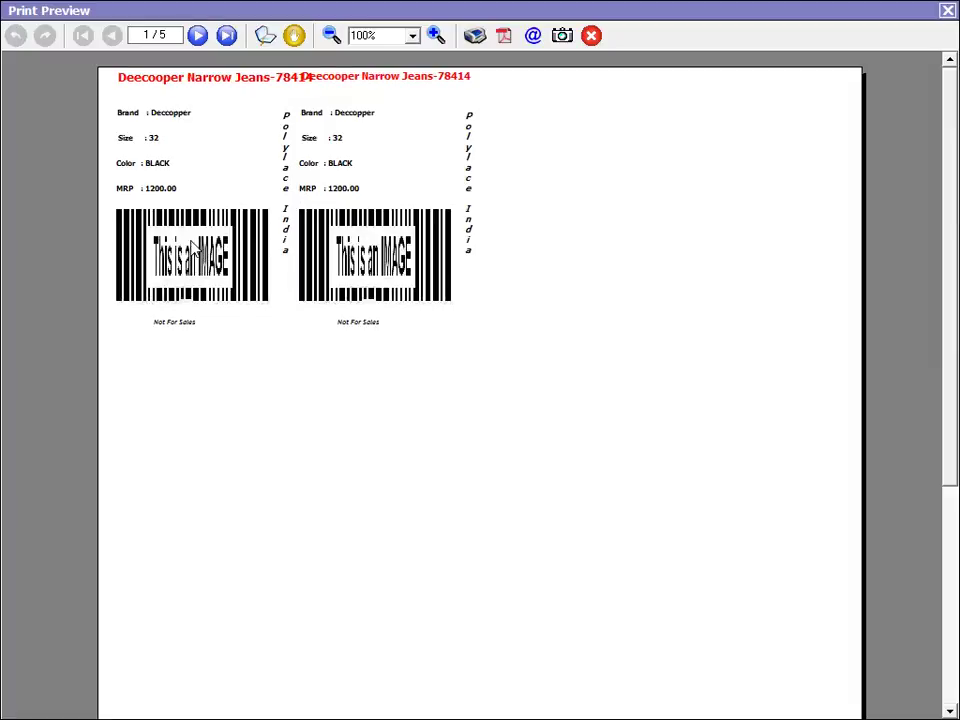
- Page through the label preview to its last page, and close the preview and the bar-code printing form
{"action": "left_click", "coordinate": [205, 44]}
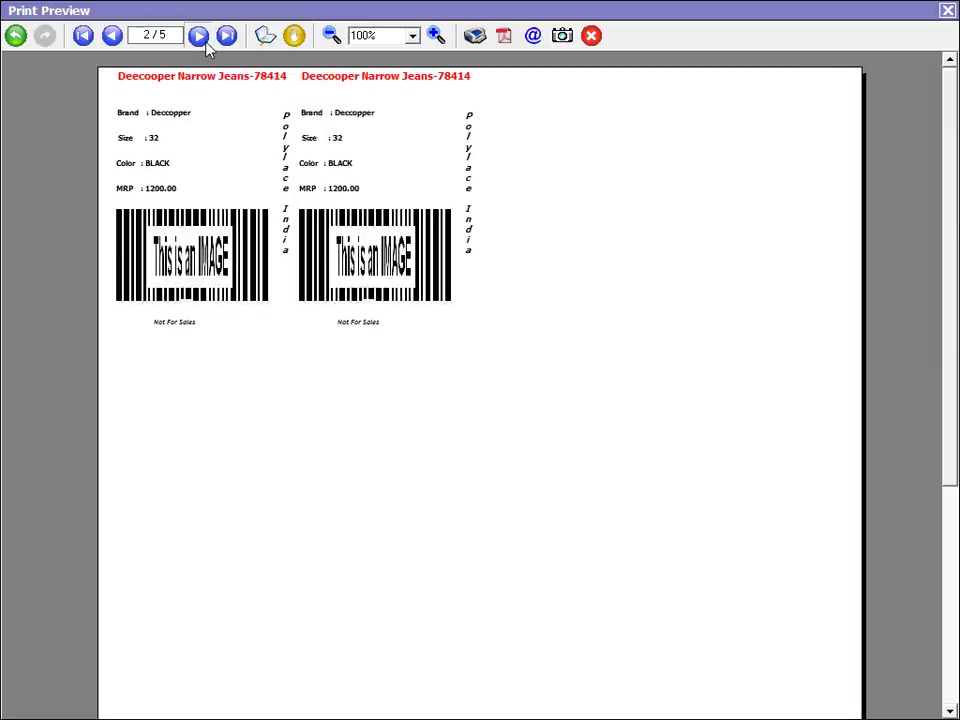
{"action": "left_click", "coordinate": [205, 44]}
{"action": "left_click", "coordinate": [205, 44]}
{"action": "left_click", "coordinate": [205, 44]}
{"action": "key", "text": "Escape"}
{"action": "key", "text": "Escape"}
{"action": "key", "text": "Escape"}
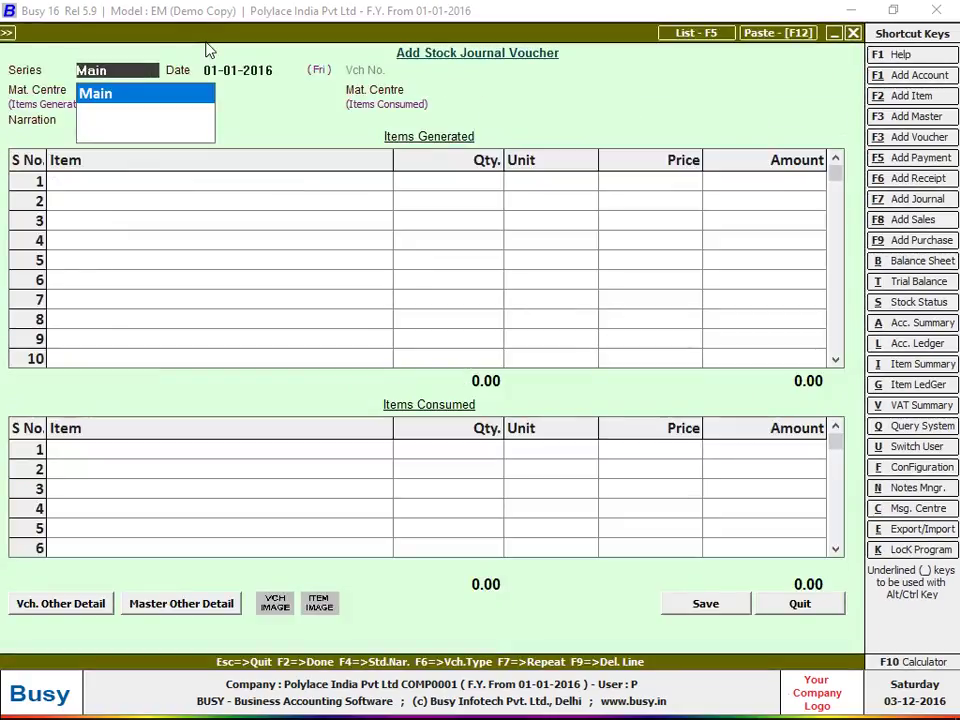
- Leave the stock journal voucher and its register, and start a new purchase voucher in the Main series
{"action": "key", "text": "Escape"}
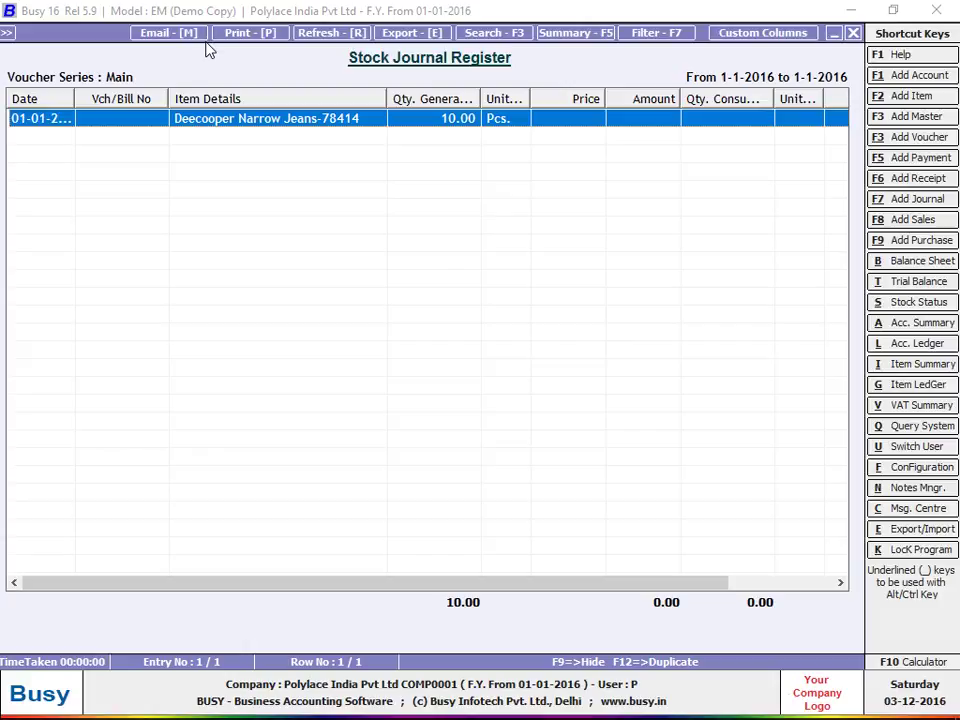
{"action": "key", "text": "Escape"}
{"action": "key", "text": "Escape"}
{"action": "key", "text": "Up"}
{"action": "key", "text": "Up"}
{"action": "key", "text": "Up"}
{"action": "key", "text": "Up"}
{"action": "key", "text": "Up"}
{"action": "key", "text": "Up"}
{"action": "key", "text": "Up"}
{"action": "key", "text": "Up"}
{"action": "key", "text": "Up"}
{"action": "key", "text": "Up"}
{"action": "key", "text": "Up"}
{"action": "key", "text": "Up"}
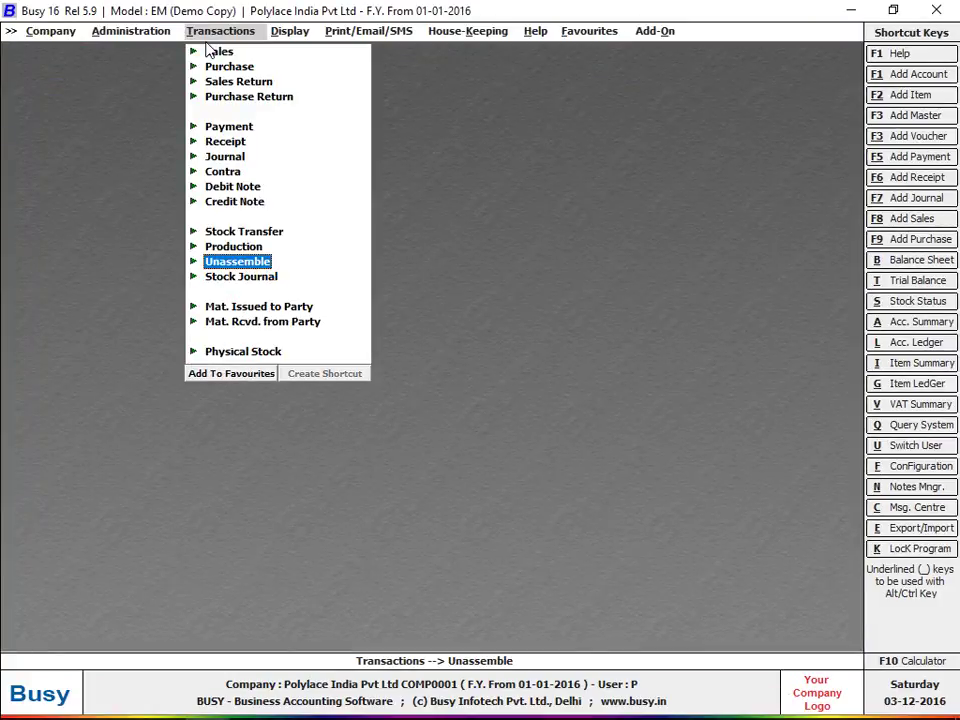
{"action": "key", "text": "Return"}
{"action": "key", "text": "Return"}
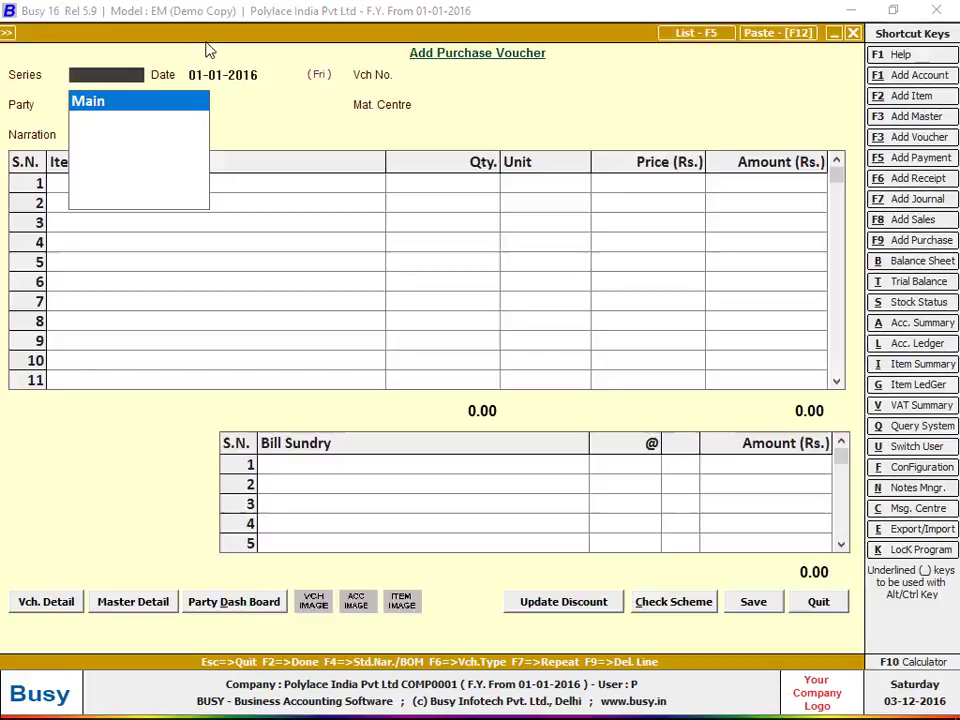
{"action": "key", "text": "Return"}
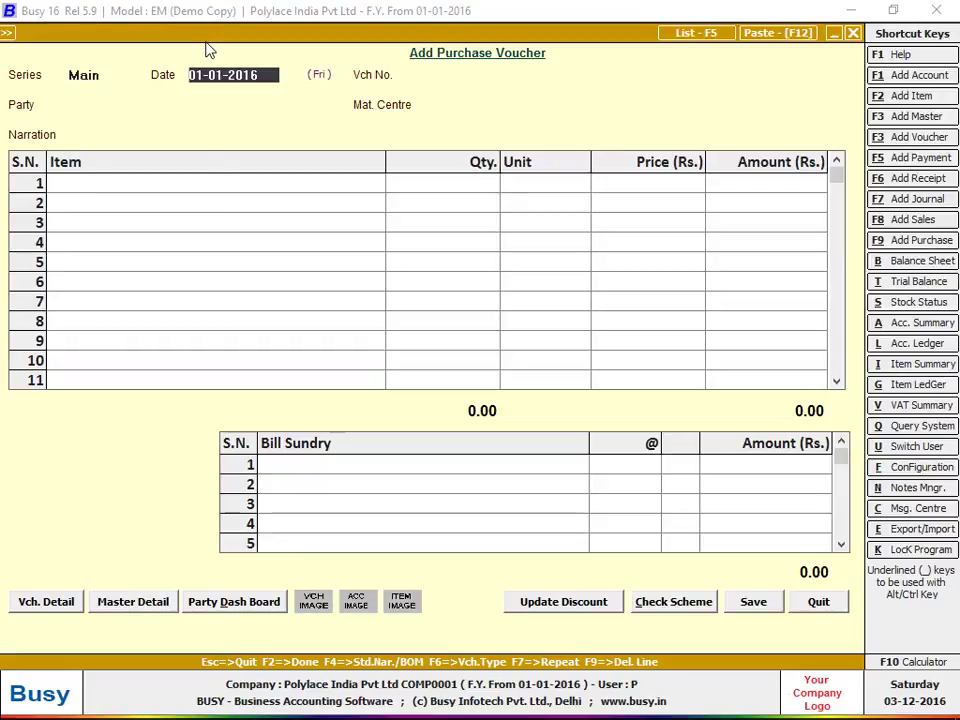
- In the voucher configuration of the Main purchase series, set Print Item Barcode After Saving to Y and save
{"action": "left_click", "coordinate": [58, 605]}
{"action": "left_click", "coordinate": [140, 488]}
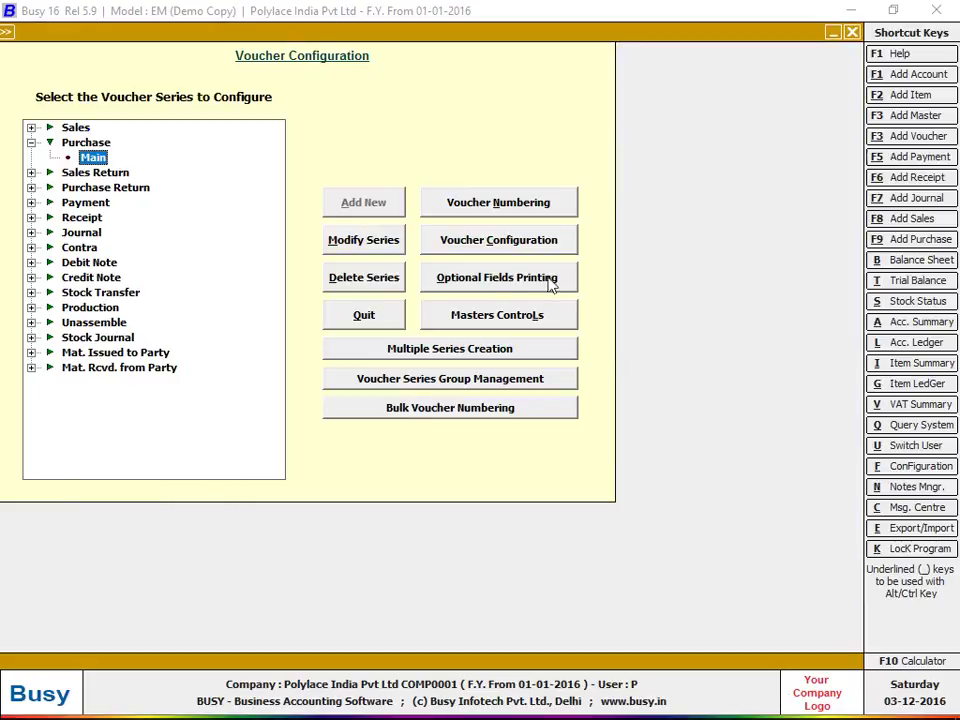
{"action": "left_click", "coordinate": [540, 239]}
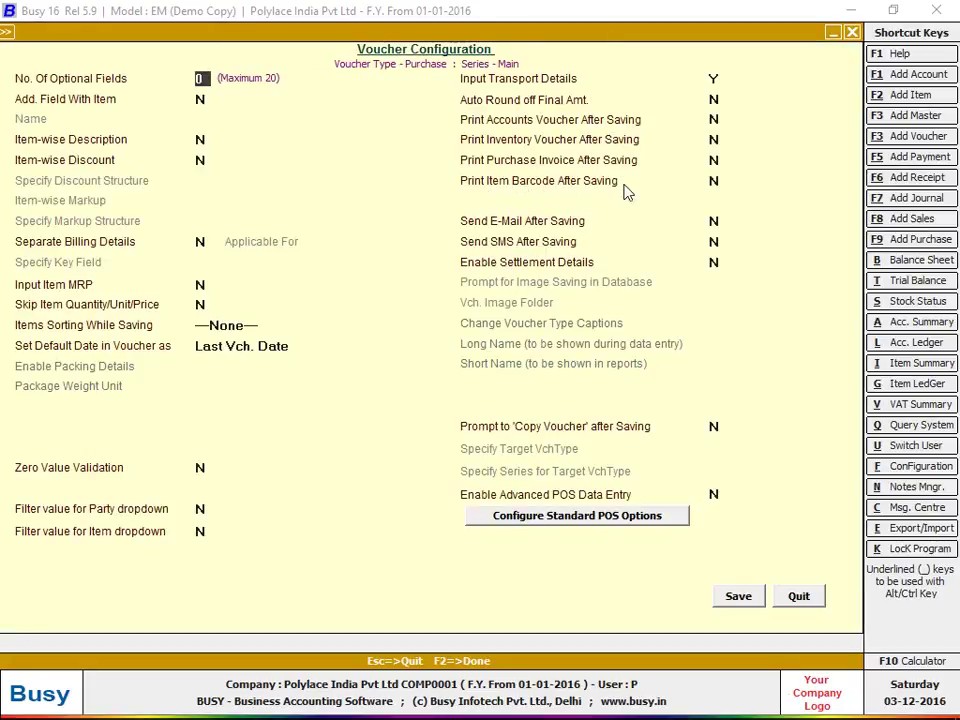
{"action": "left_click", "coordinate": [714, 180]}
{"action": "type", "text": "Y"}
{"action": "left_click", "coordinate": [748, 596]}
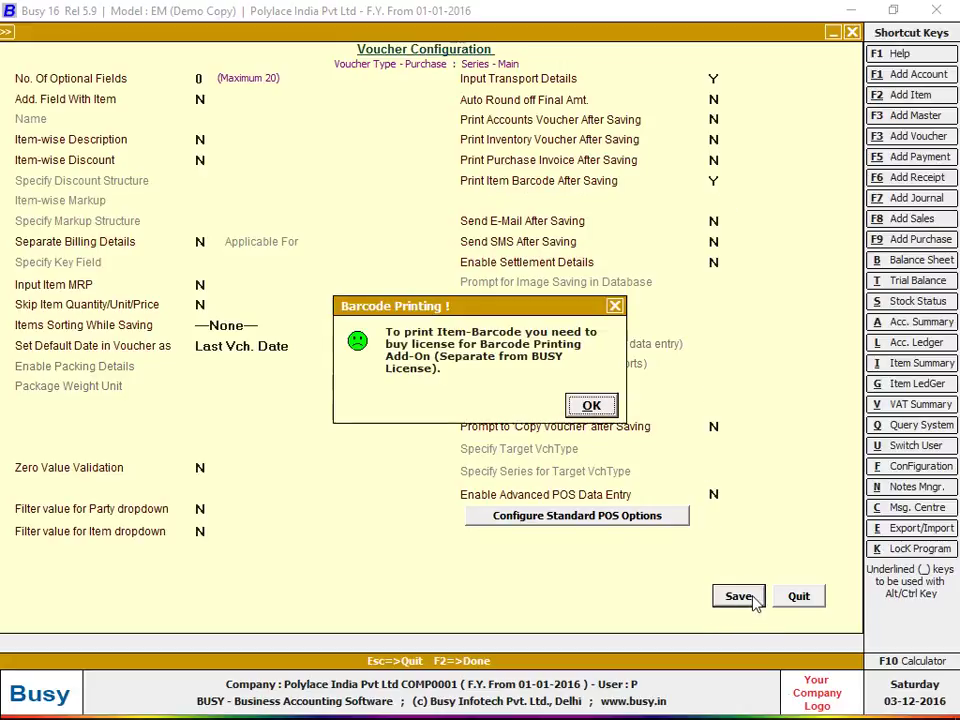
{"action": "left_click", "coordinate": [594, 407]}
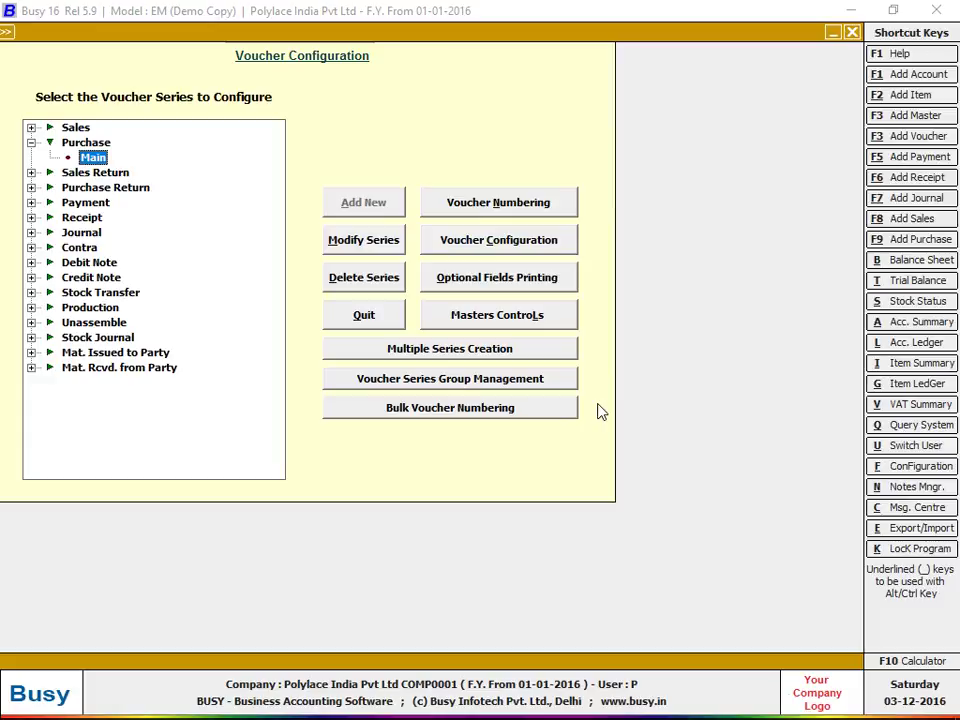
{"action": "mouse_move", "coordinate": [760, 712]}
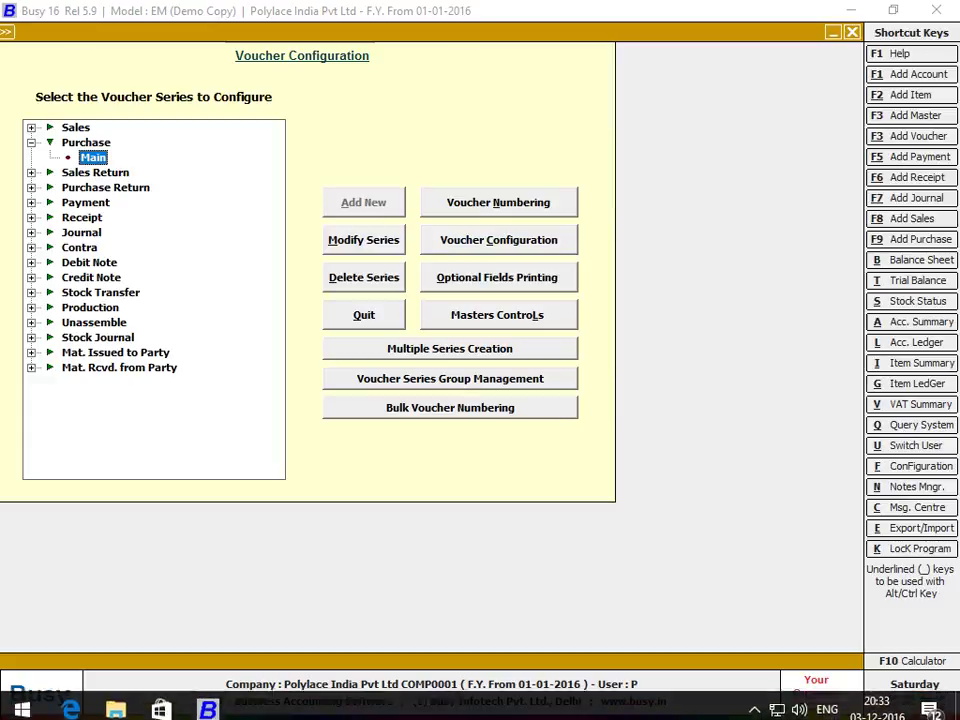
{"action": "left_click", "coordinate": [756, 706]}
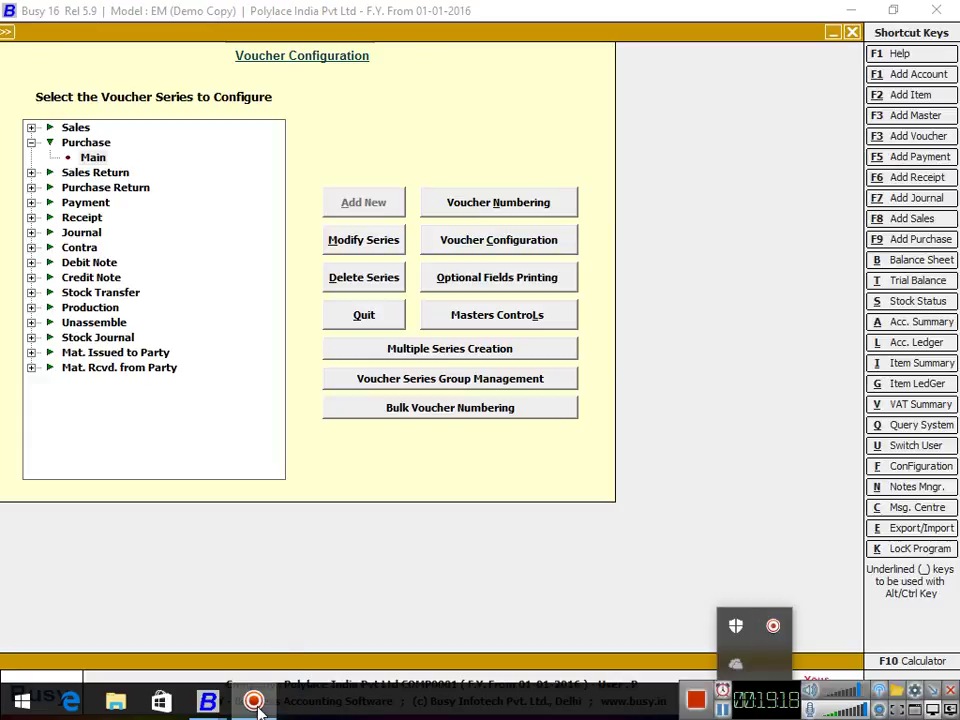
{"action": "left_click", "coordinate": [934, 690]}
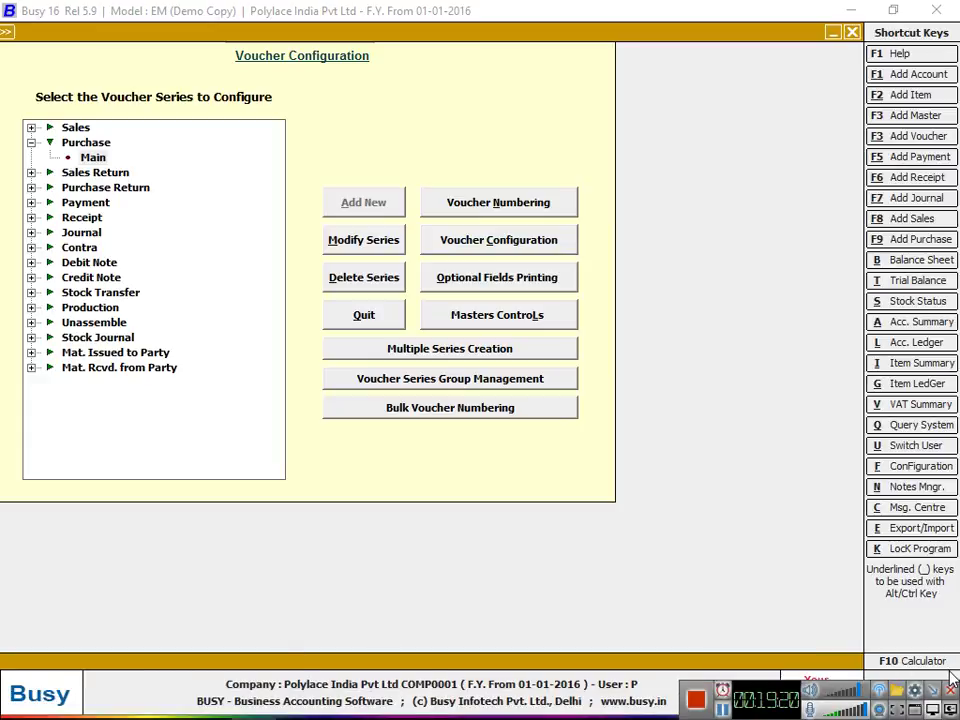